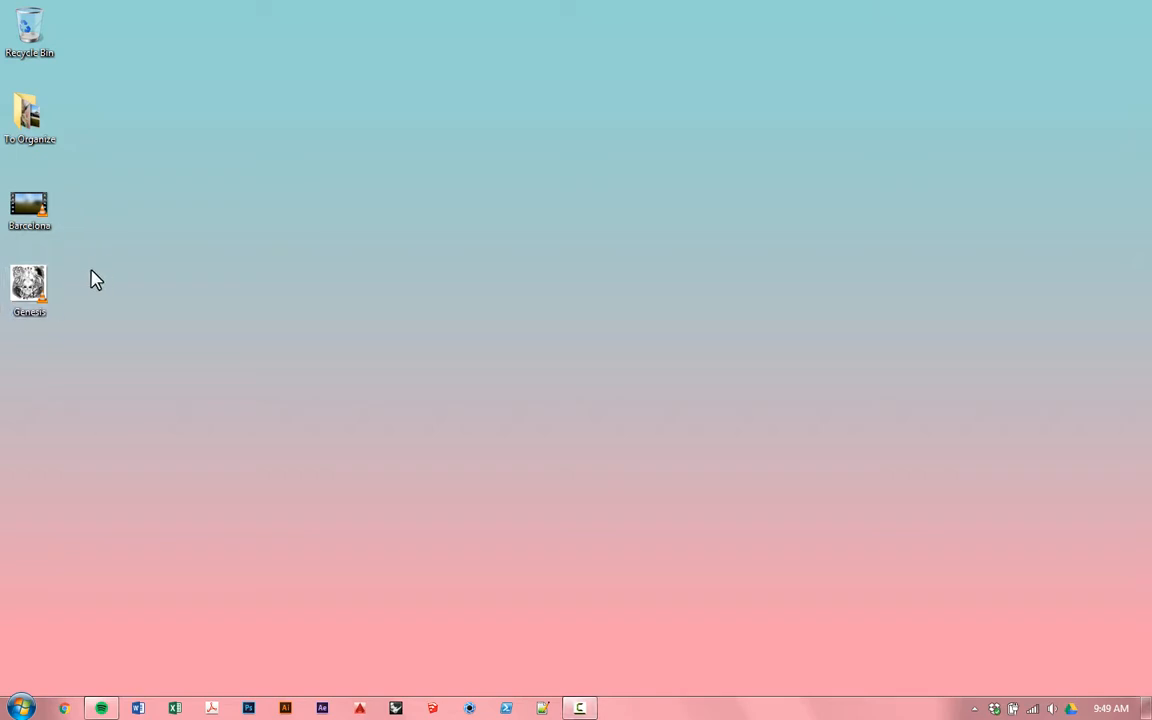
left_click(36, 283)
left_click(31, 215)
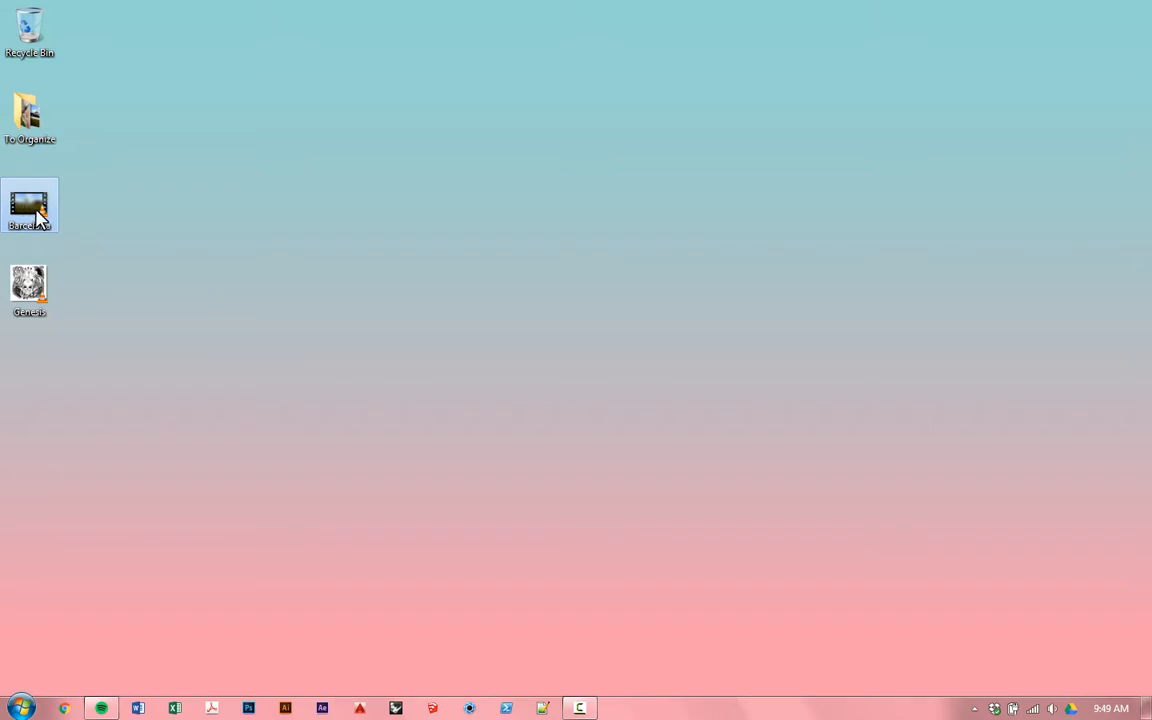
mouse_move(40, 220)
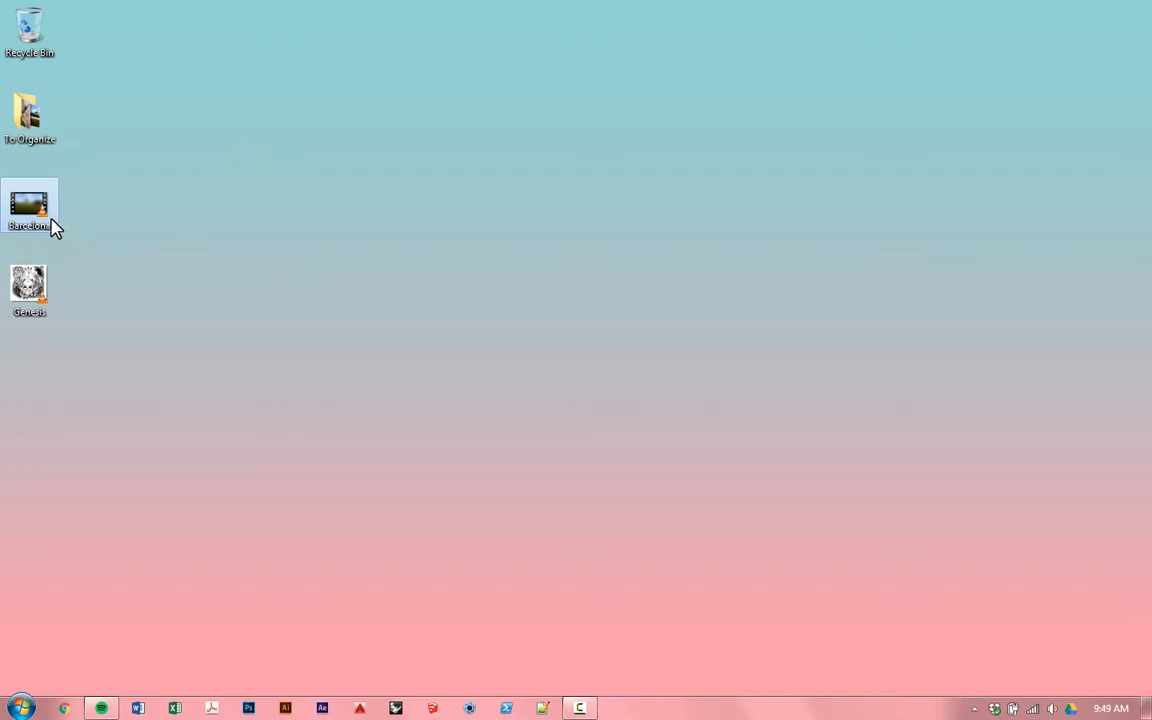
left_click(170, 213)
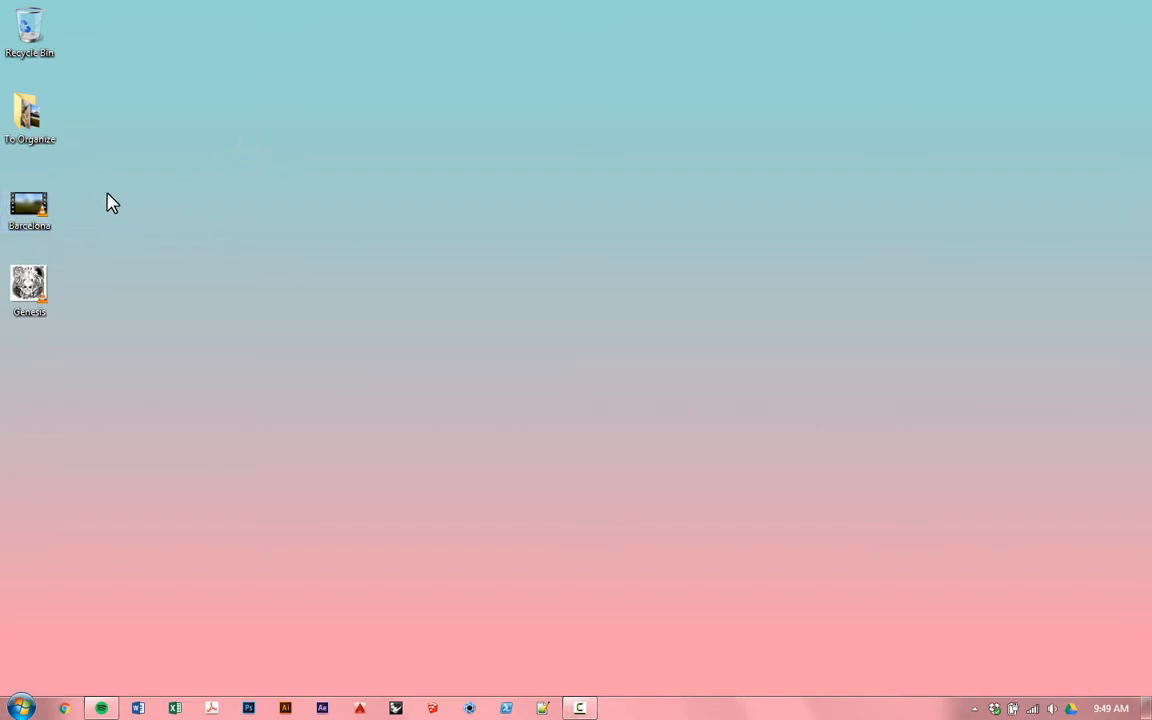
Launch After Effects and dismiss the Windows color scheme performance prompt without choosing an option.
left_click(322, 708)
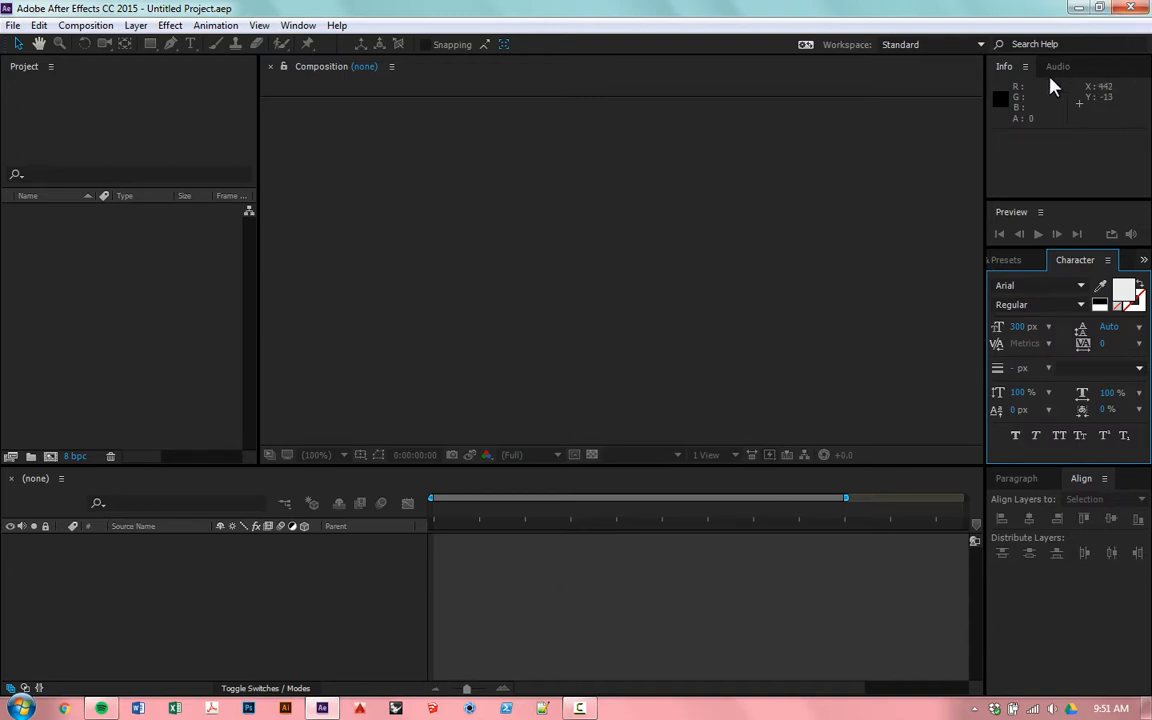
left_click(1061, 438)
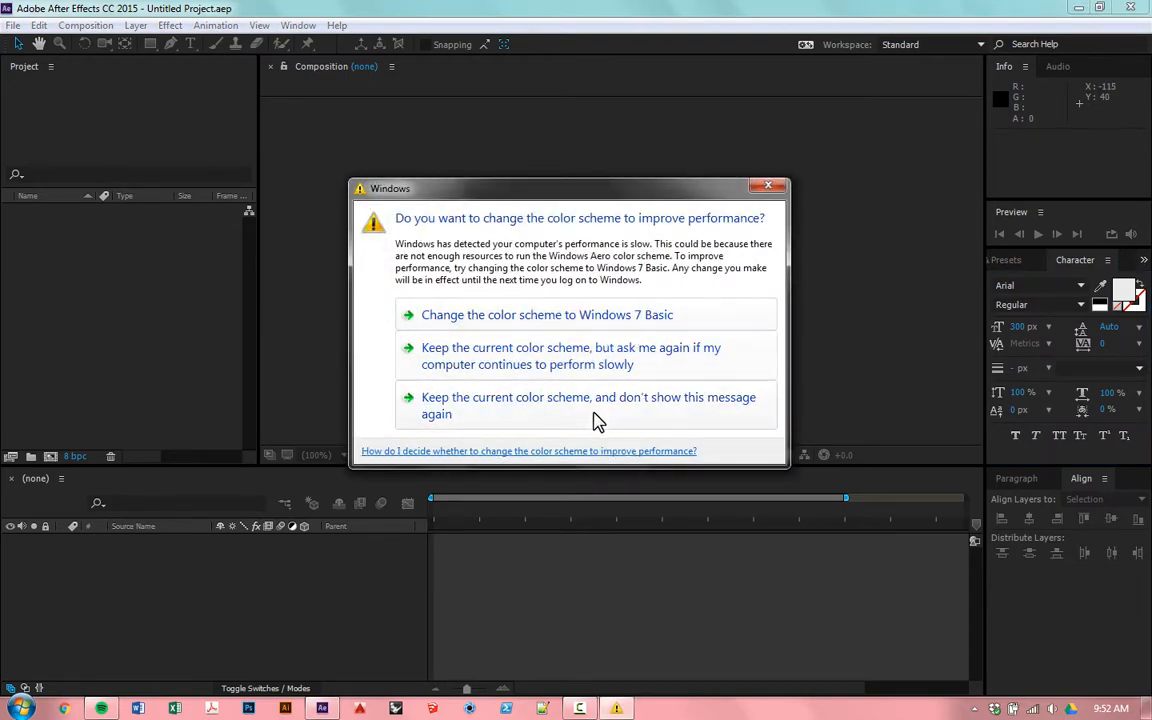
left_click(769, 188)
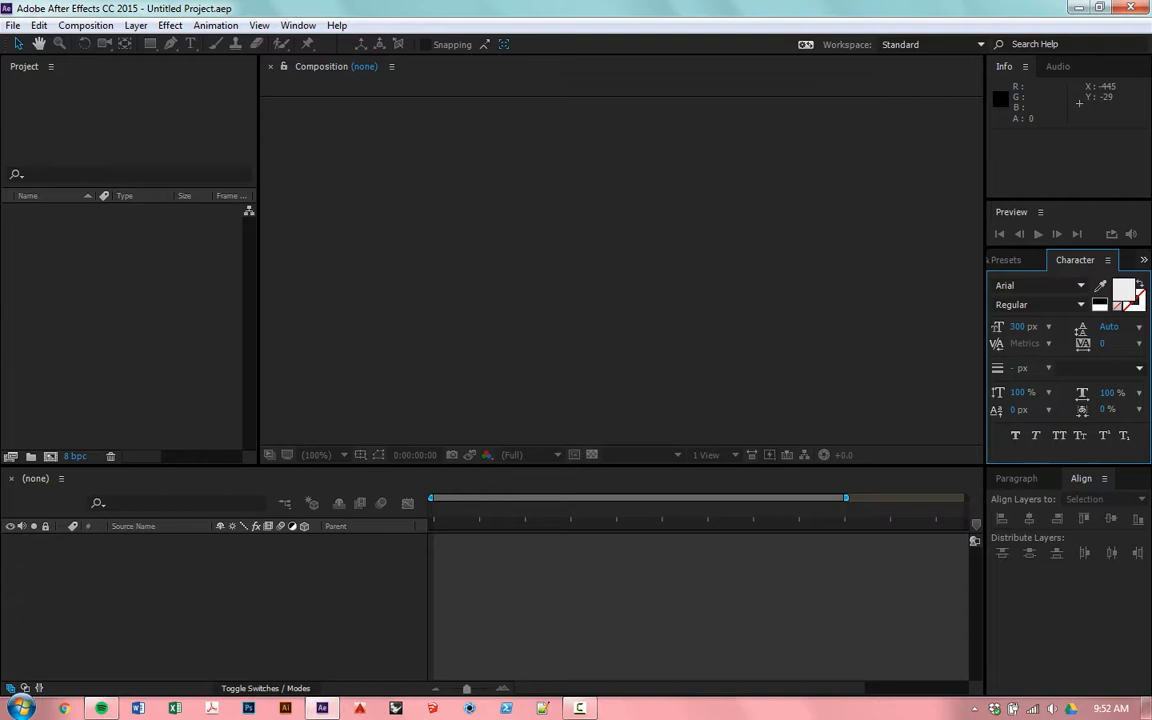
Import the Barcelona video and the Genesis audio file from the Desktop folder into the project.
left_click(20, 708)
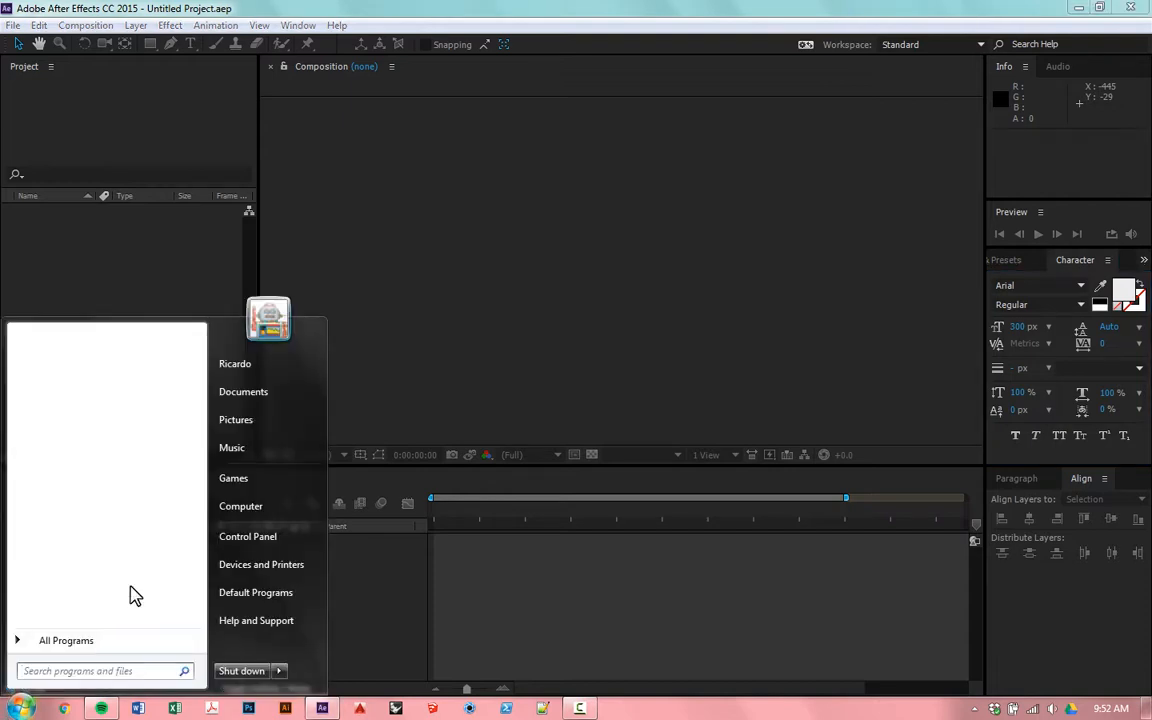
left_click(266, 515)
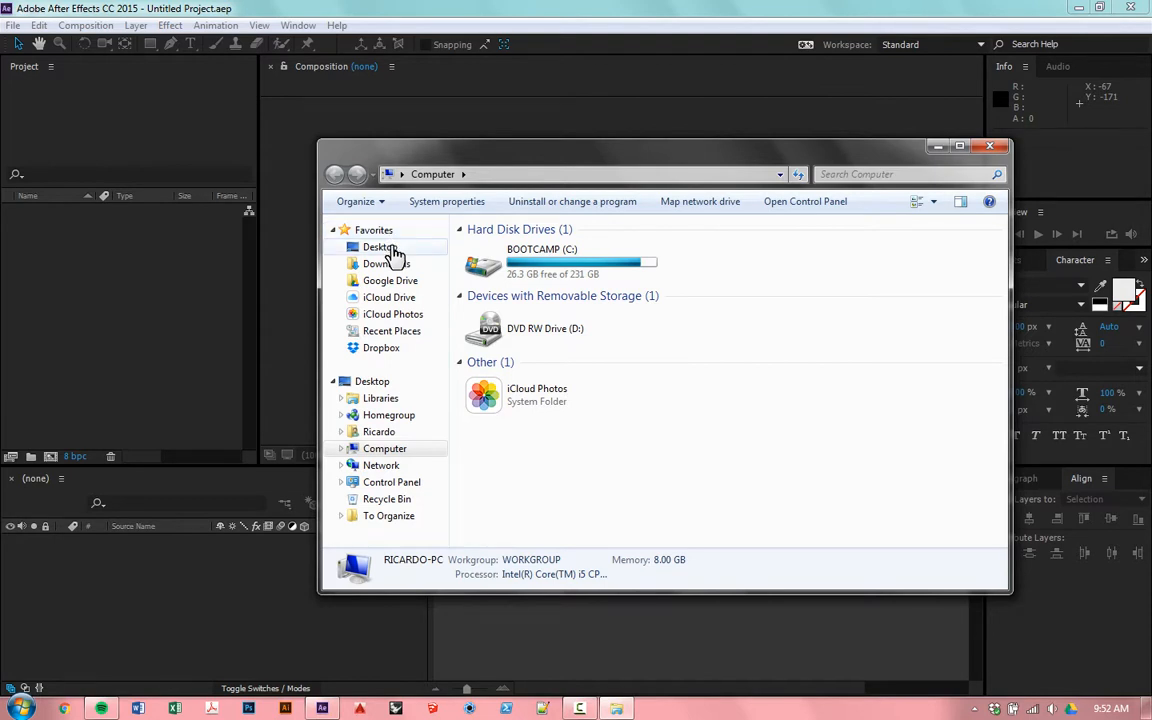
left_click(392, 250)
left_click_drag(519, 437, 492, 386)
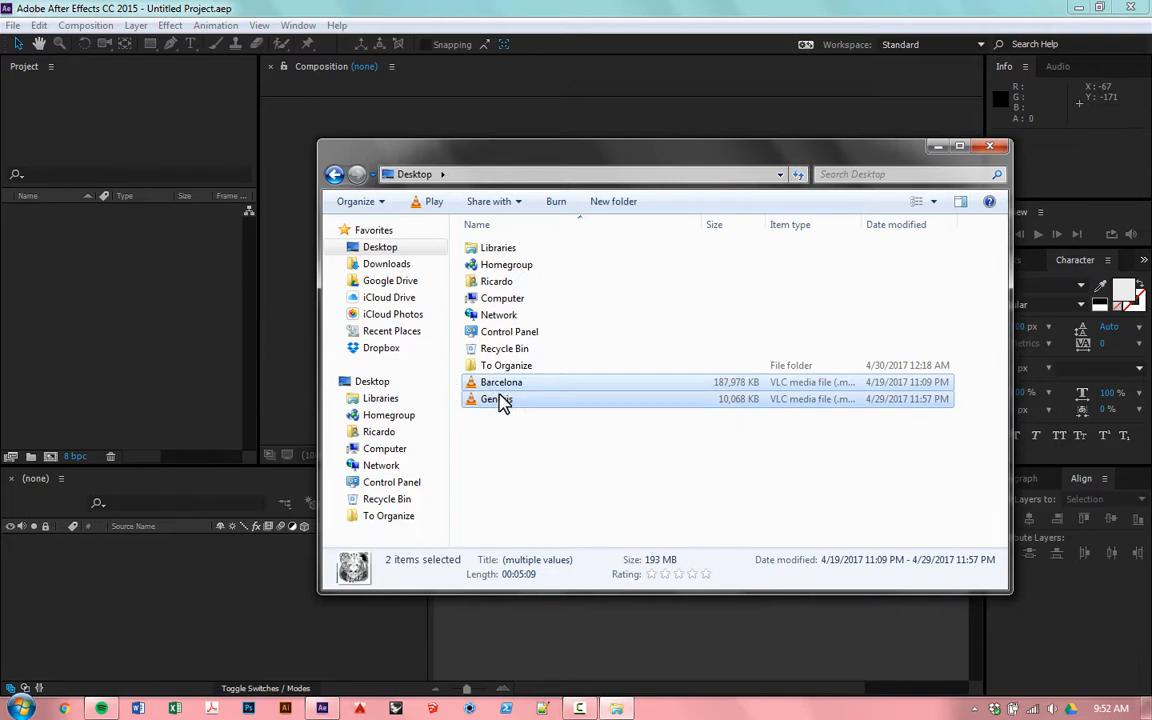
left_click_drag(500, 400, 105, 357)
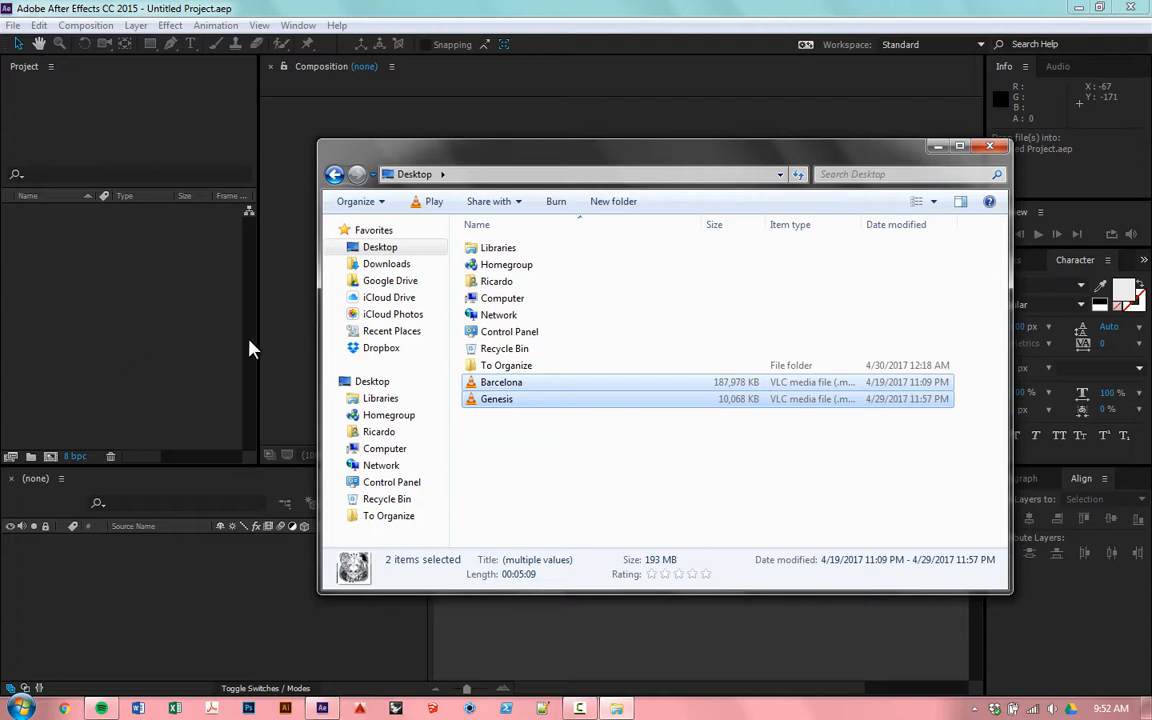
left_click_drag(250, 342, 250, 342)
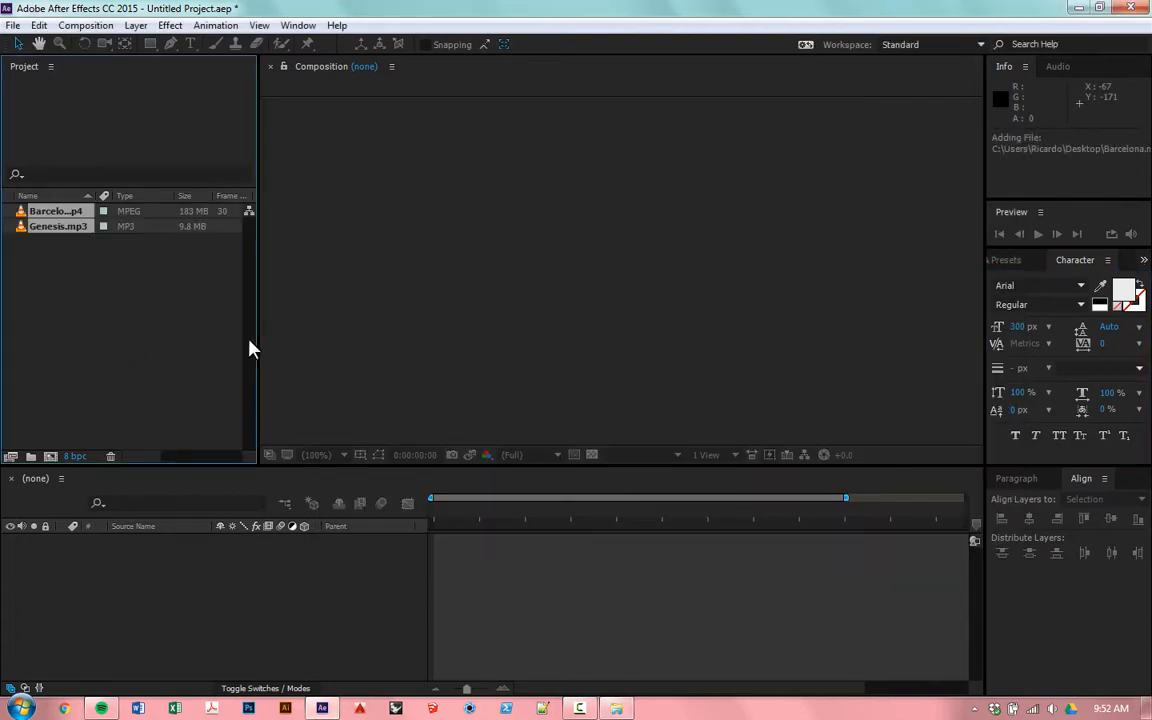
left_click(118, 310)
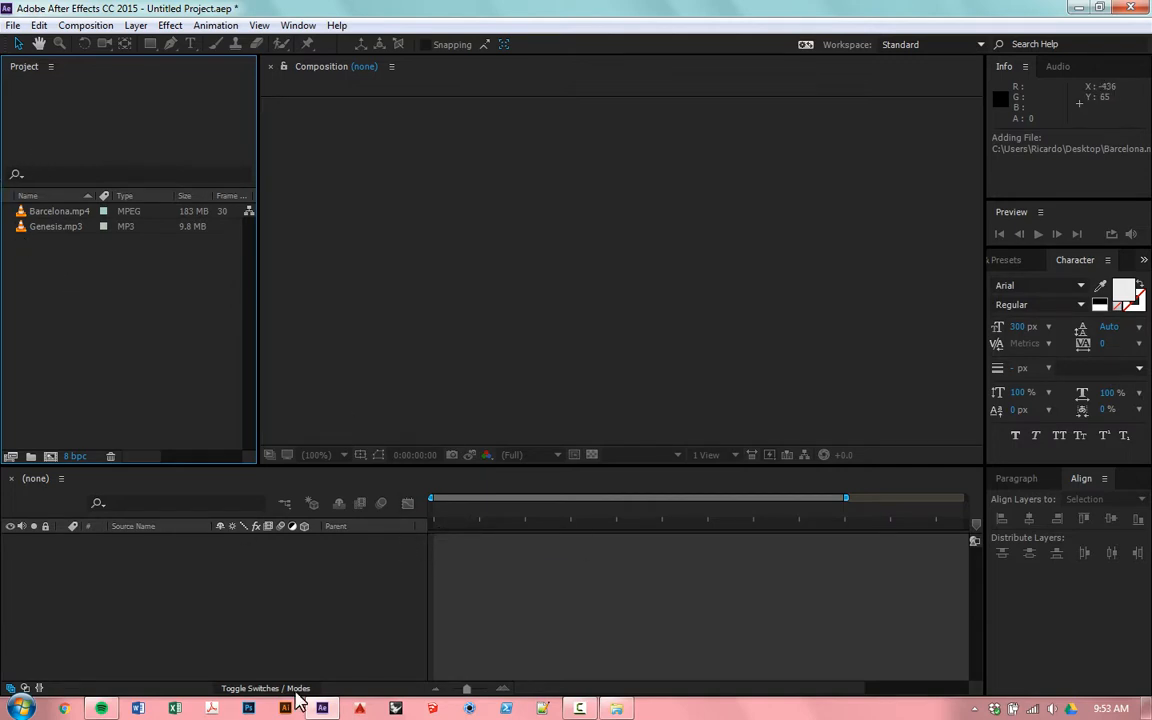
Create a new composition with the HDTV 1080 29.97 preset and a duration of one minute.
left_click(90, 27)
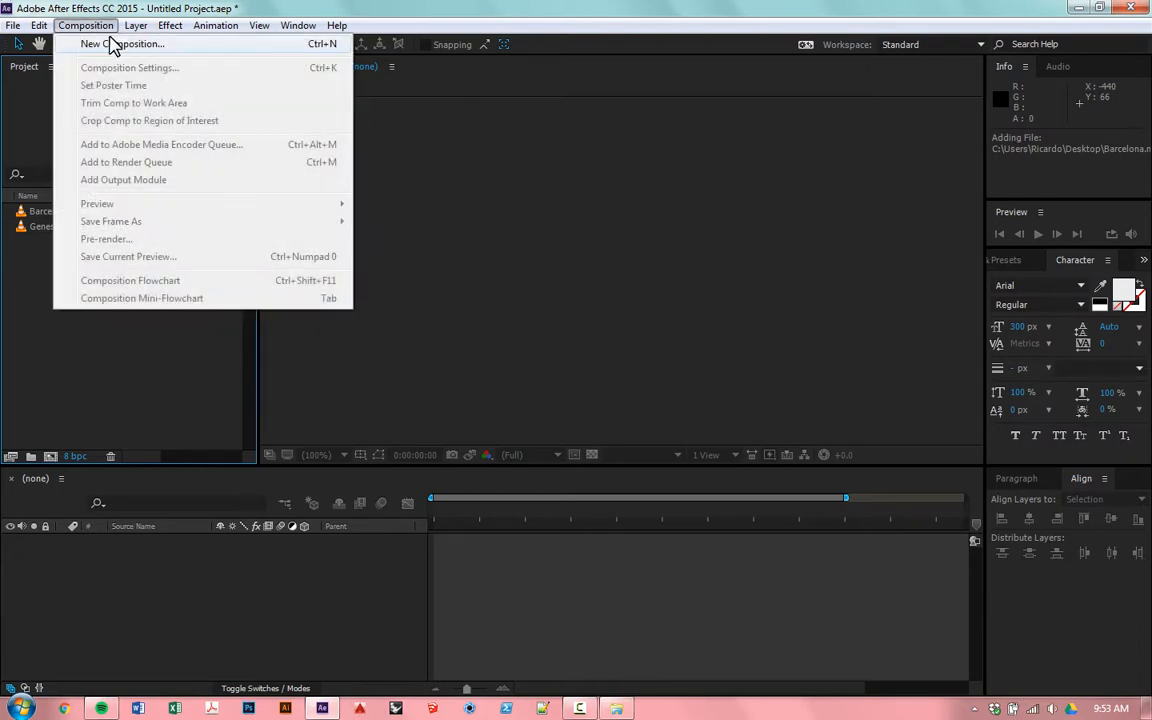
left_click(113, 45)
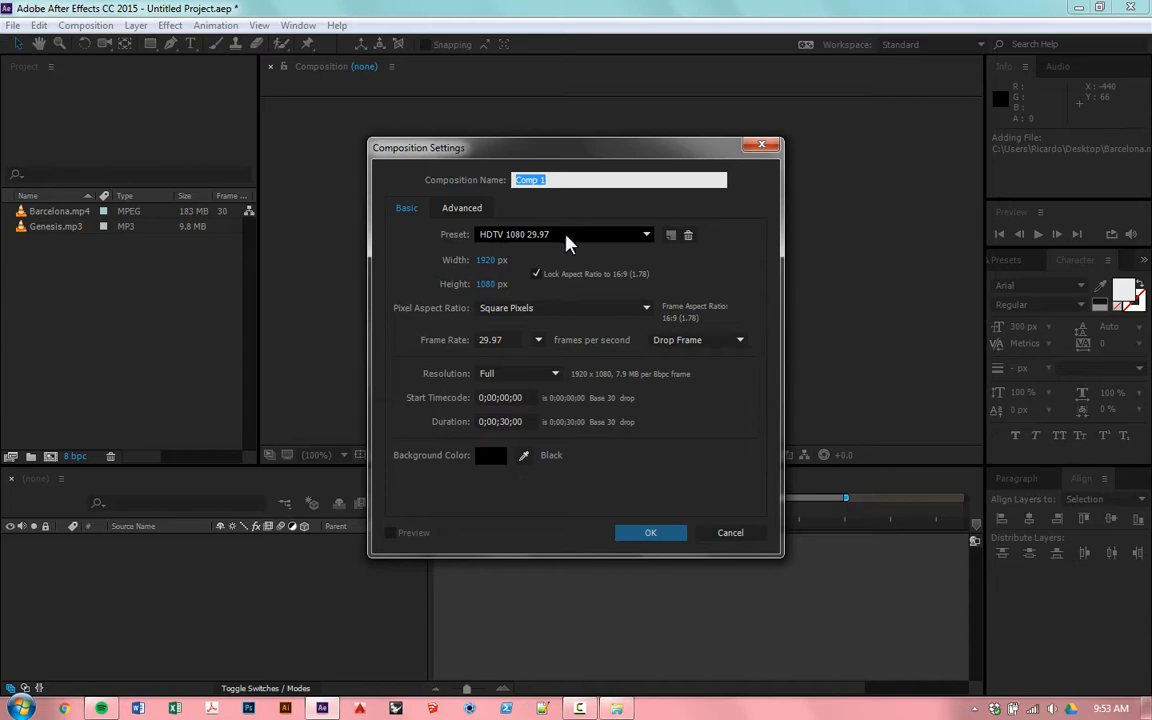
left_click(552, 240)
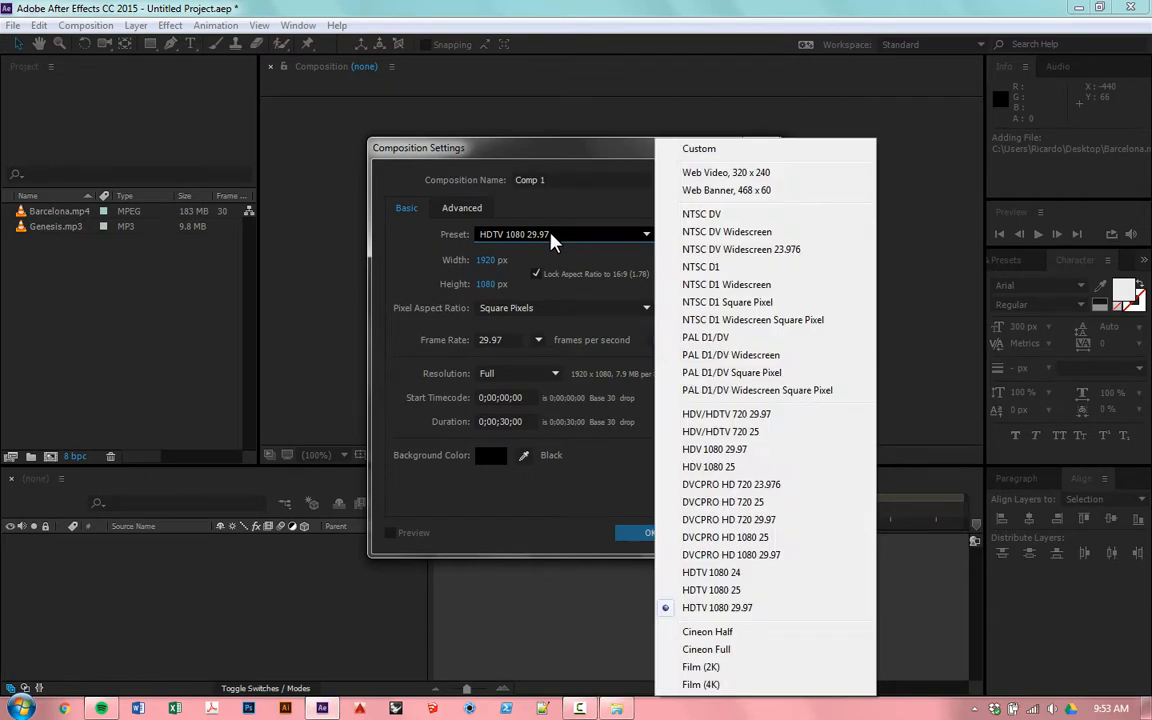
left_click(552, 240)
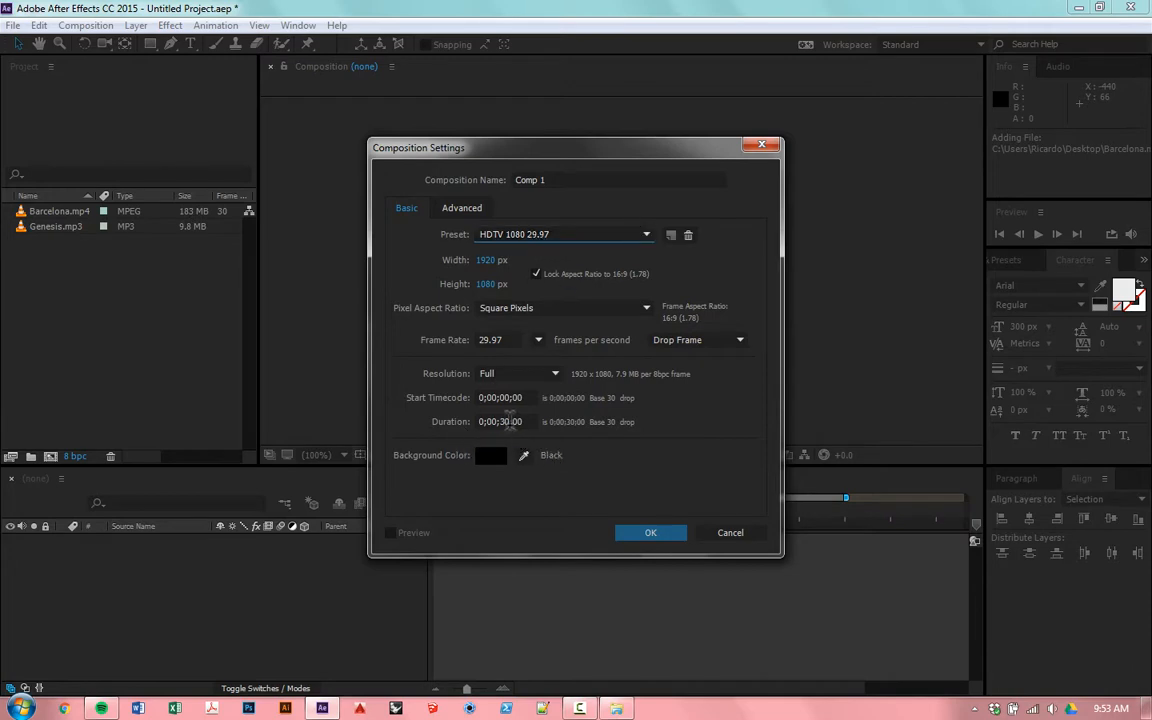
left_click(509, 421)
key("BackSpace")
type("0;01;00")
left_click(639, 534)
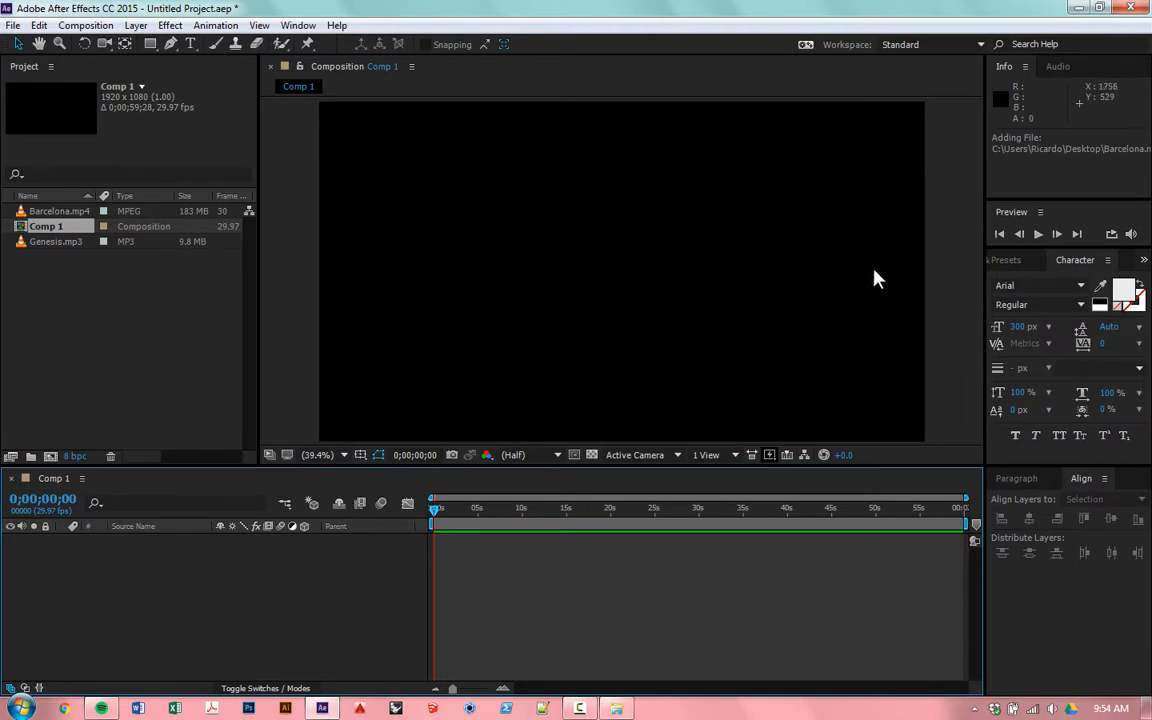
Add Barcelona.mp4 to the Comp 1 timeline and align the clip's start with 0;00;00;00.
left_click(45, 213)
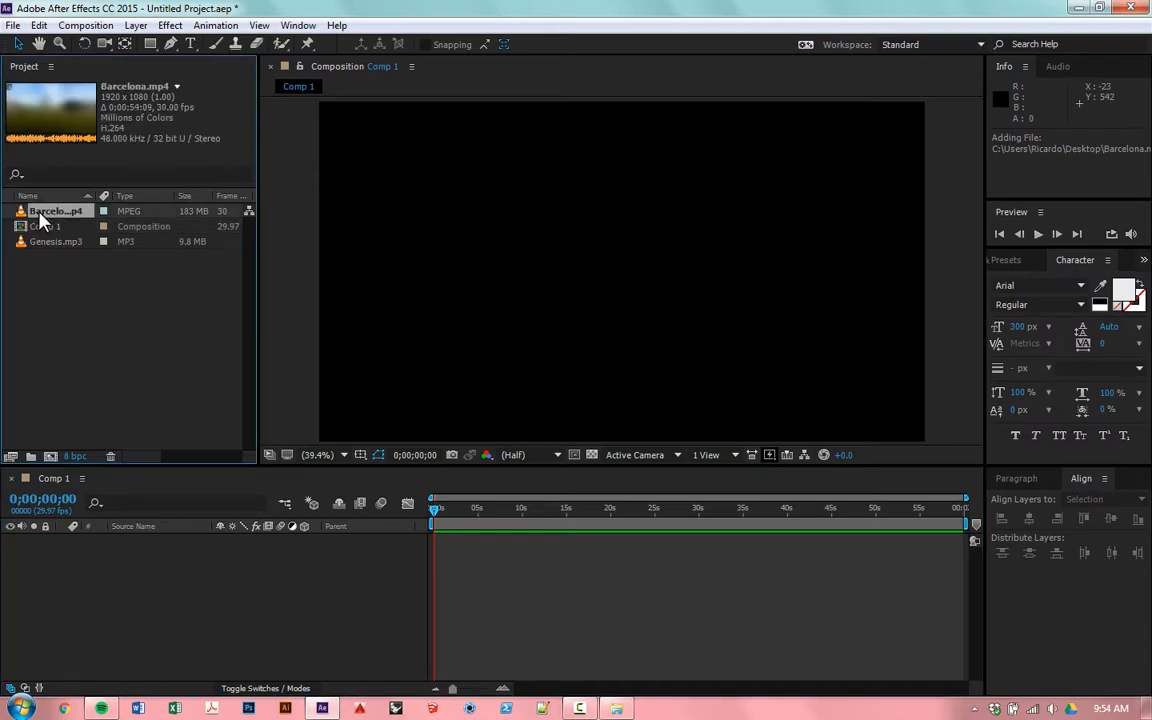
left_click_drag(46, 214, 483, 571)
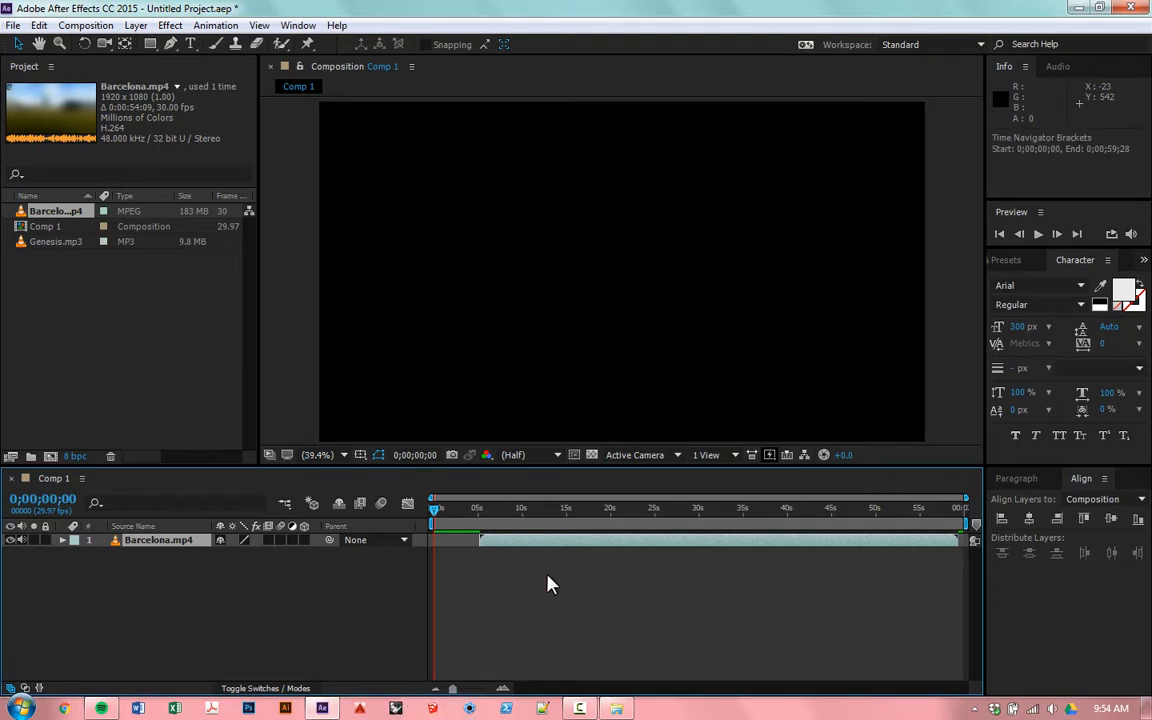
left_click_drag(515, 545, 494, 575)
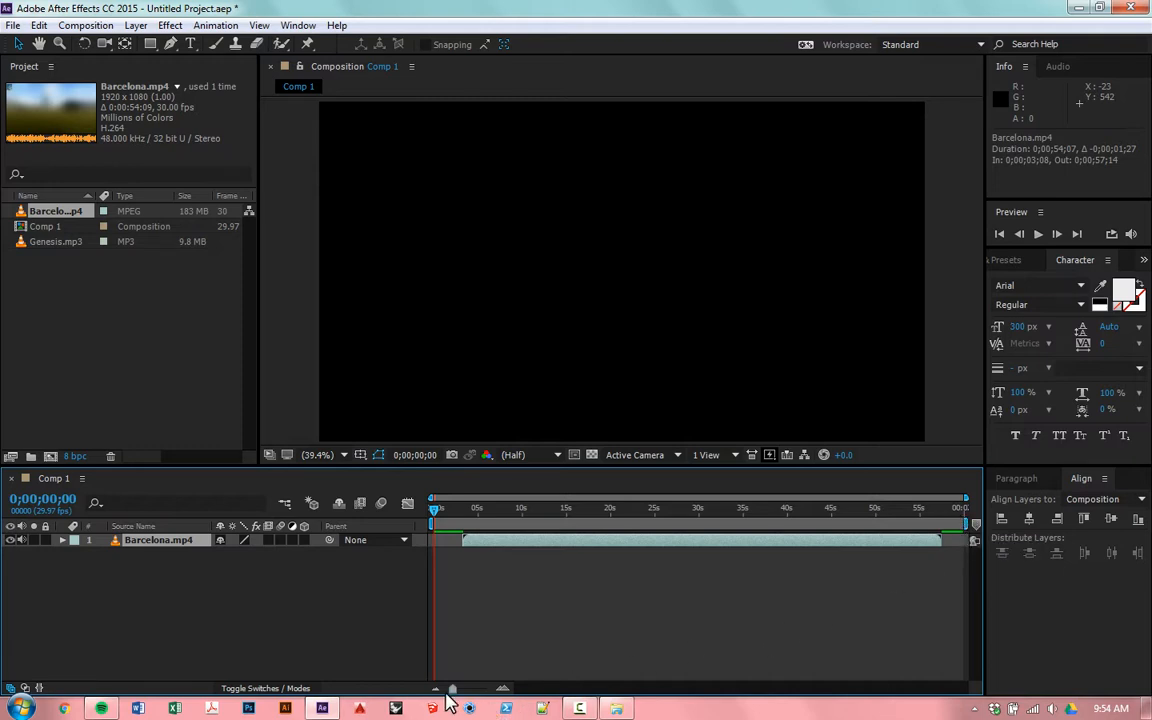
mouse_move(452, 691)
left_mouse_down()
mouse_move(480, 697)
mouse_move(430, 695)
left_mouse_up()
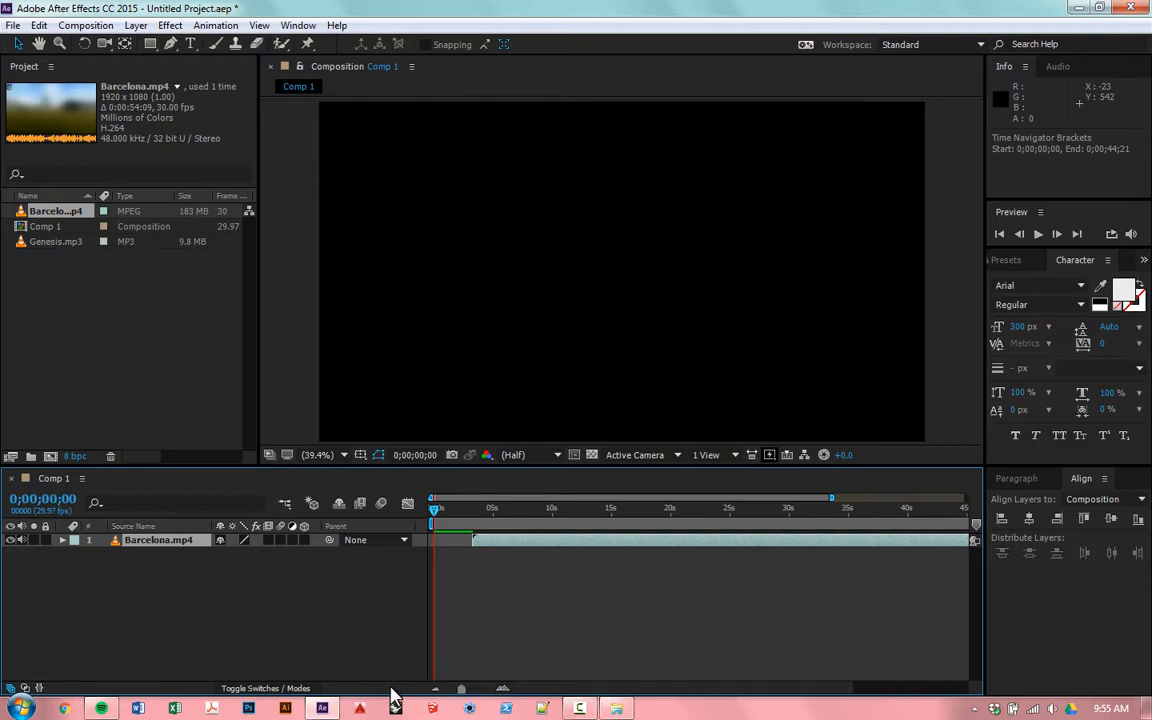
left_click(431, 690)
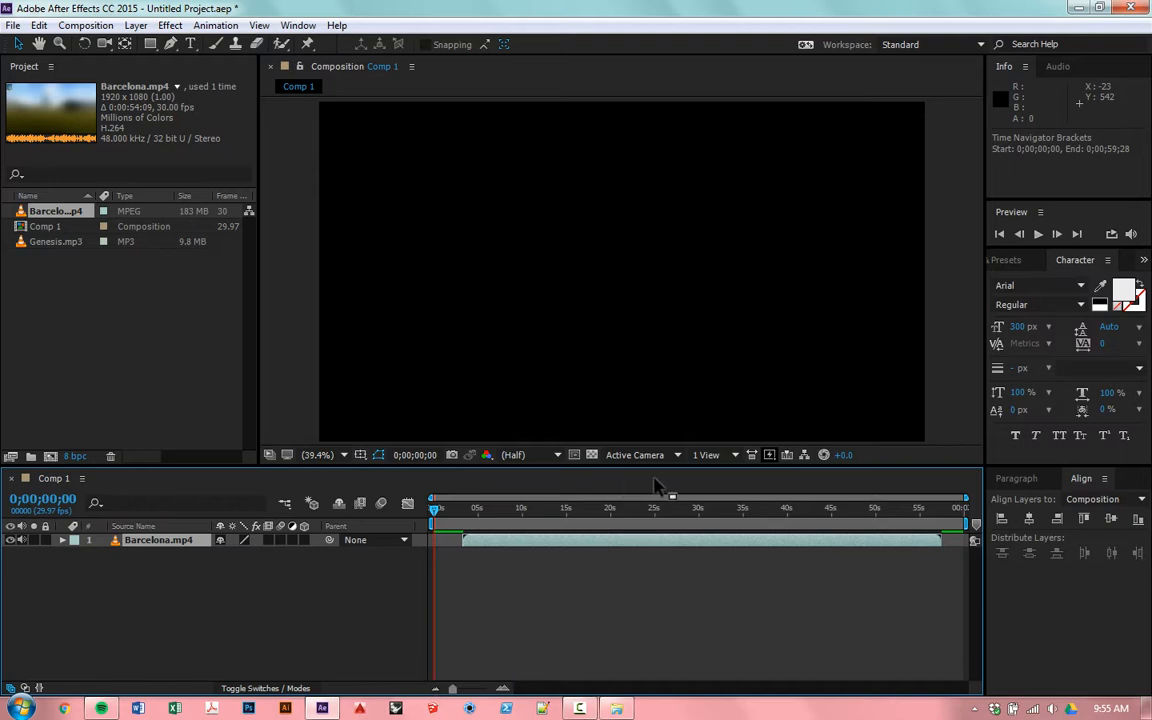
left_click_drag(490, 551, 452, 548)
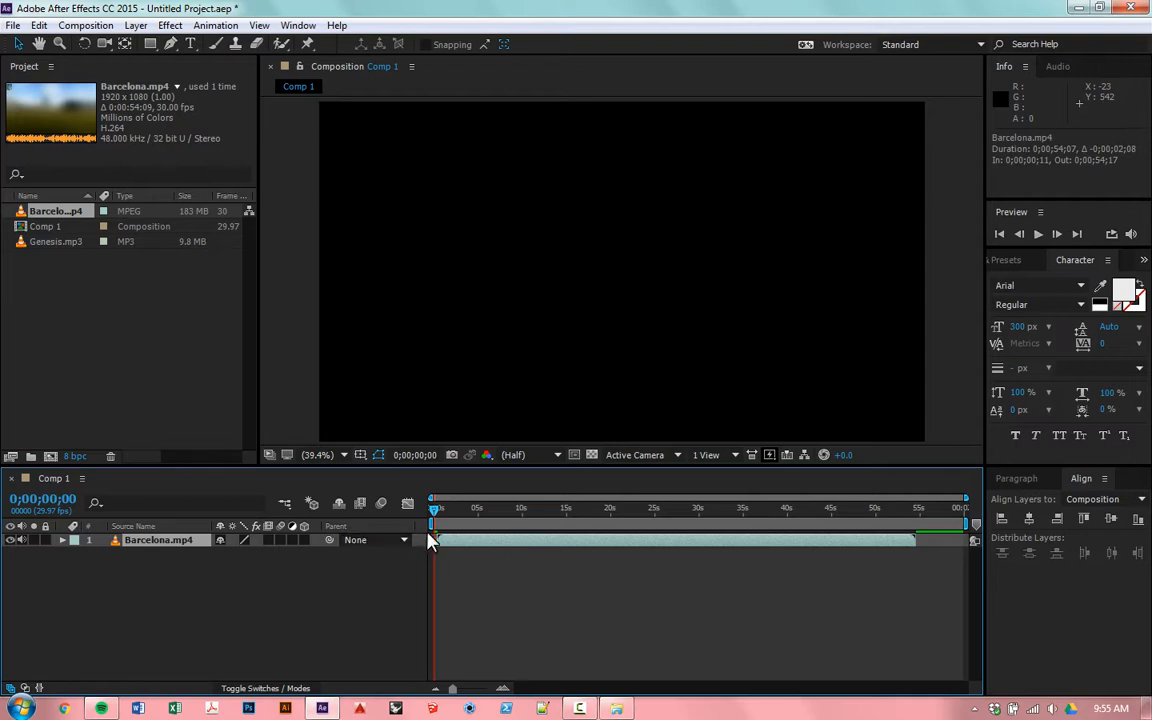
mouse_move(489, 548)
left_mouse_down()
mouse_move(535, 550)
mouse_move(516, 543)
mouse_move(496, 555)
left_mouse_up()
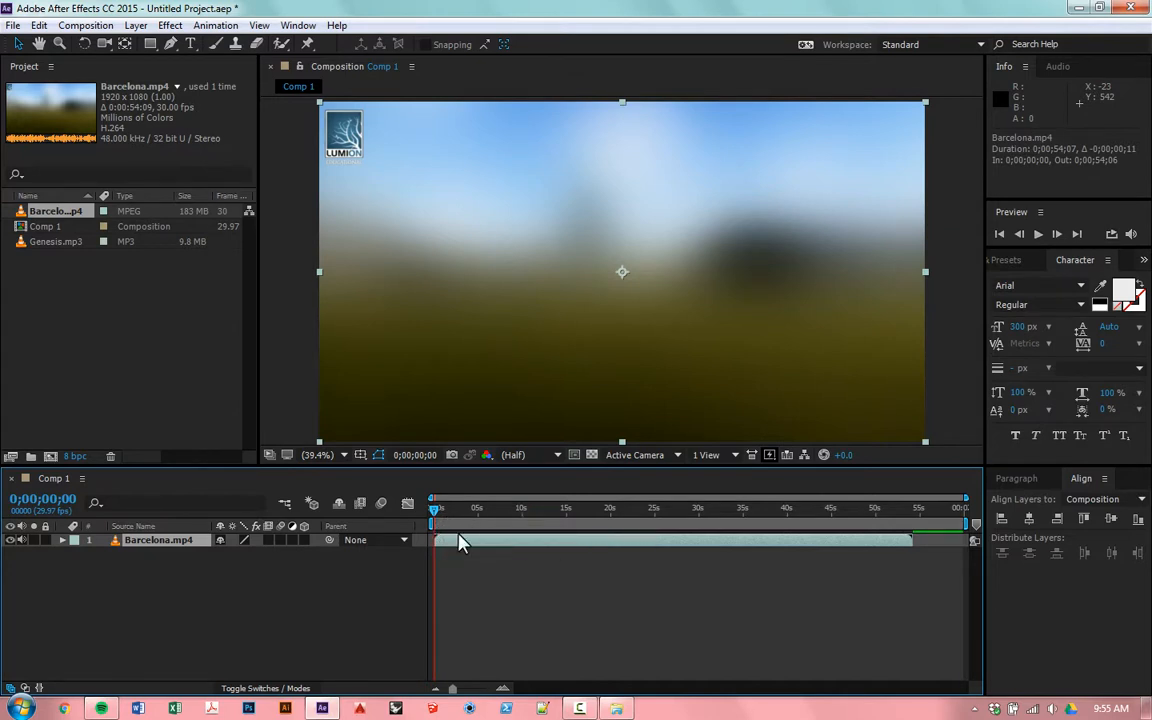
left_click_drag(458, 538, 467, 539)
key("ctrl+z")
left_click(398, 592)
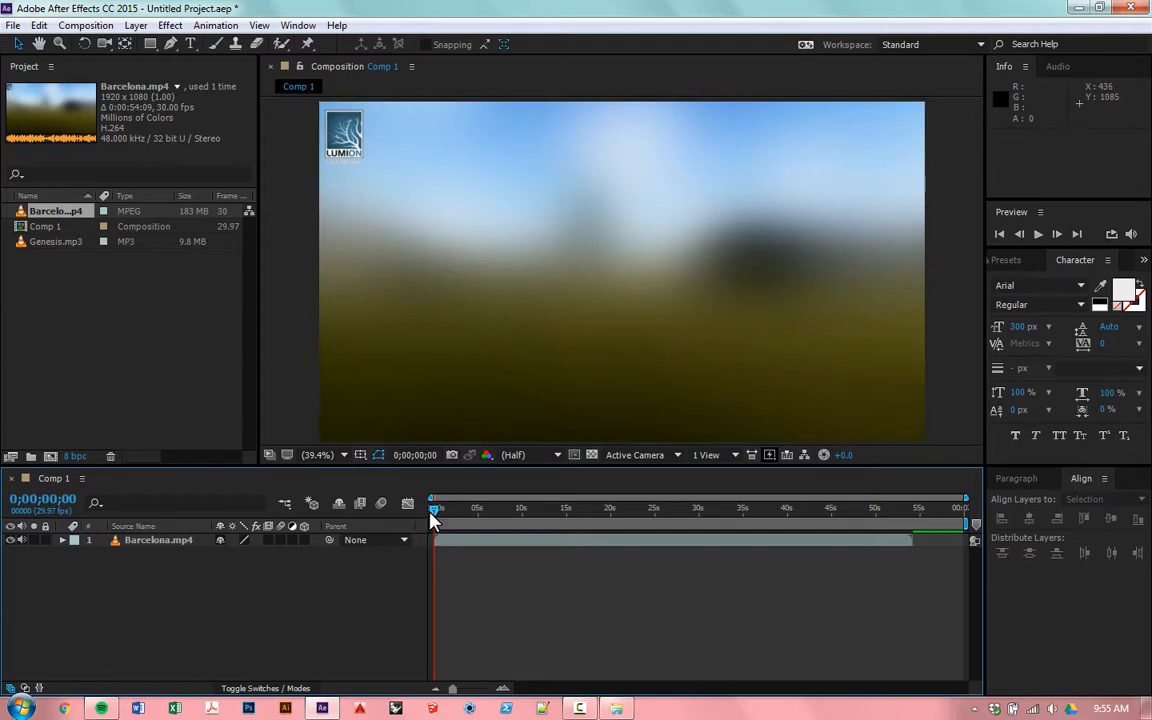
Preview the Barcelona clip in the composition by moving through it to 0;00;16;06.
left_click_drag(432, 516, 494, 530)
key("space")
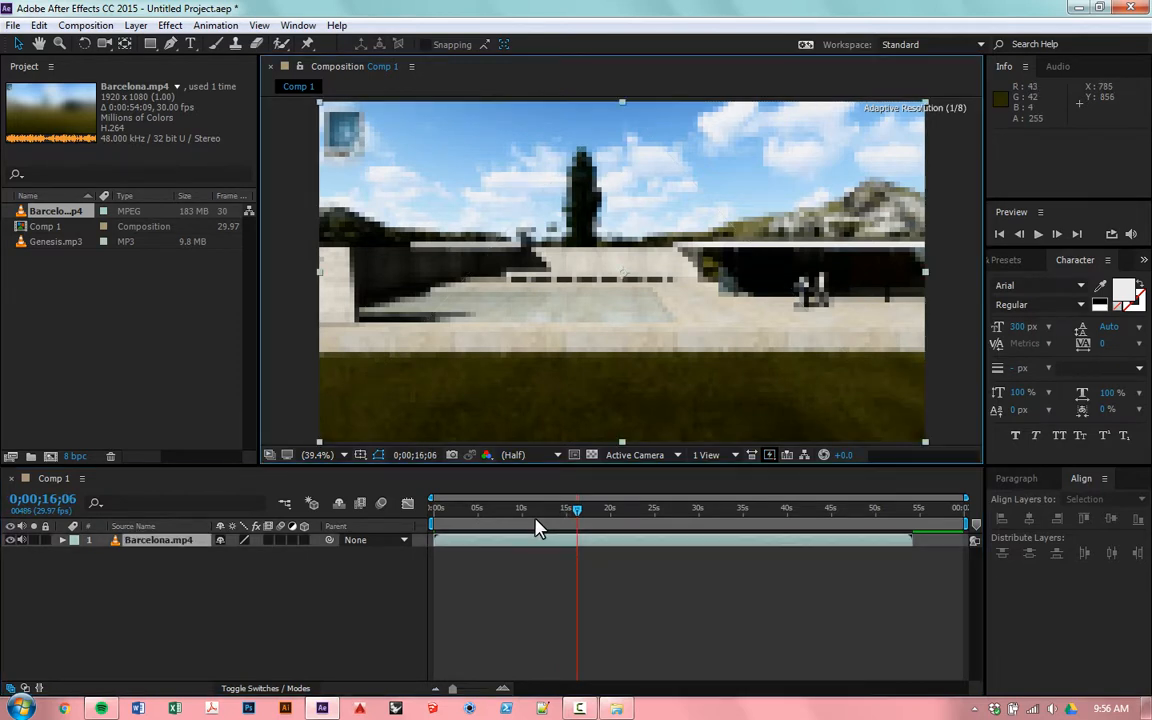
key("space")
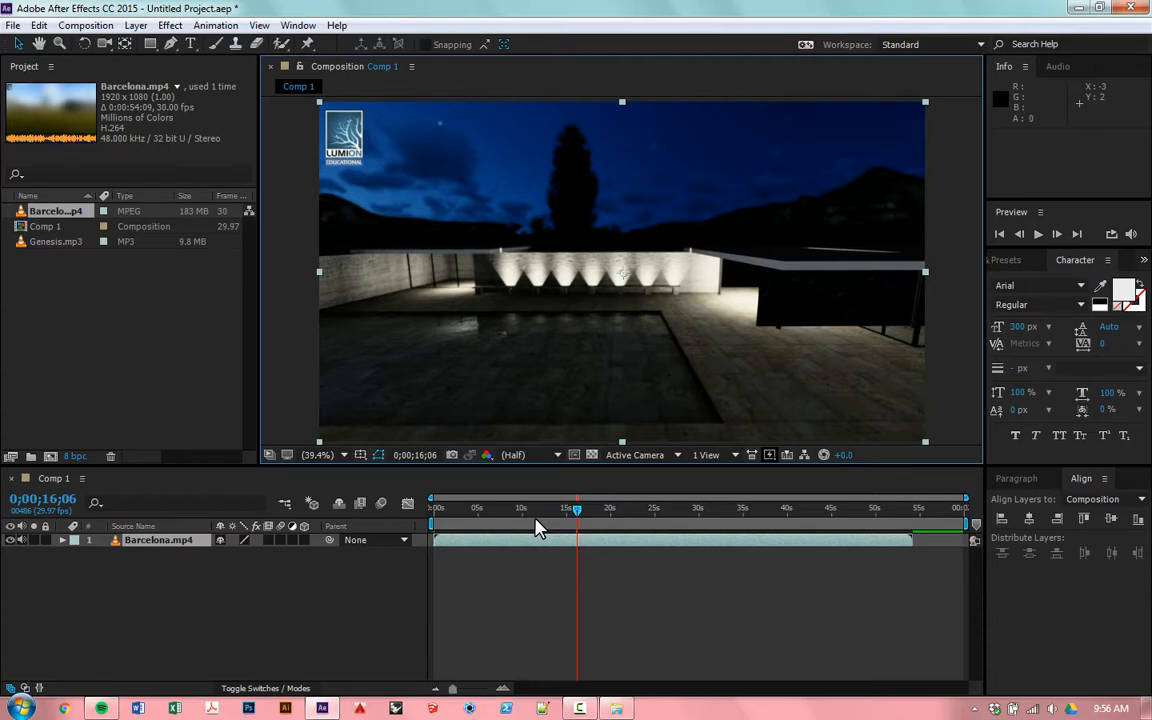
Scale the Barcelona layer down to a little over half the composition frame, keeping it centered.
left_click_drag(319, 102, 444, 165)
left_click(285, 153)
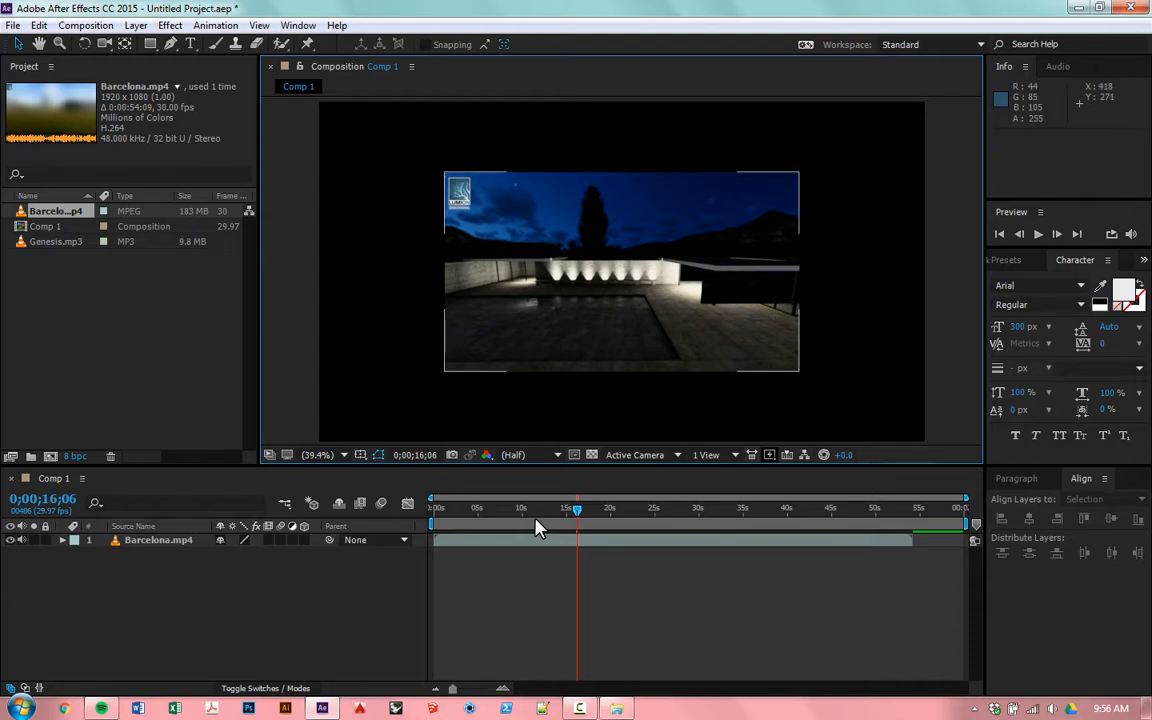
Resize the Barcelona layer to fill the whole frame with the Fit to Comp transform, then deselect it.
left_click(473, 199)
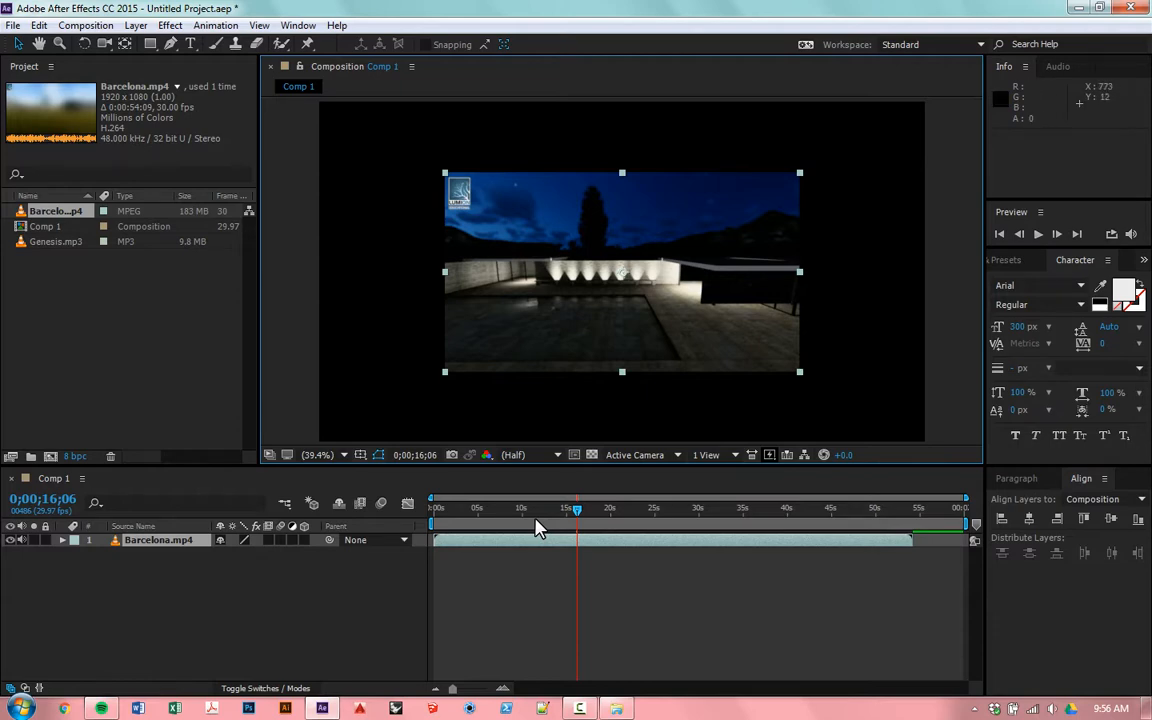
right_click(536, 233)
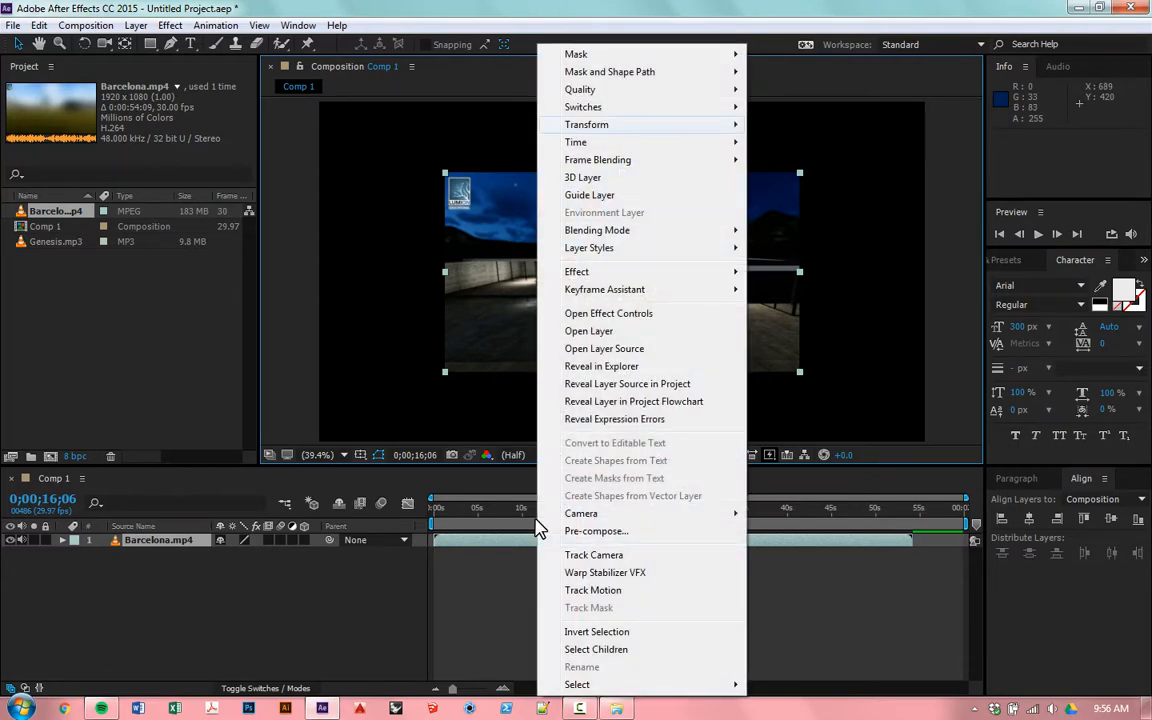
mouse_move(580, 89)
mouse_move(600, 124)
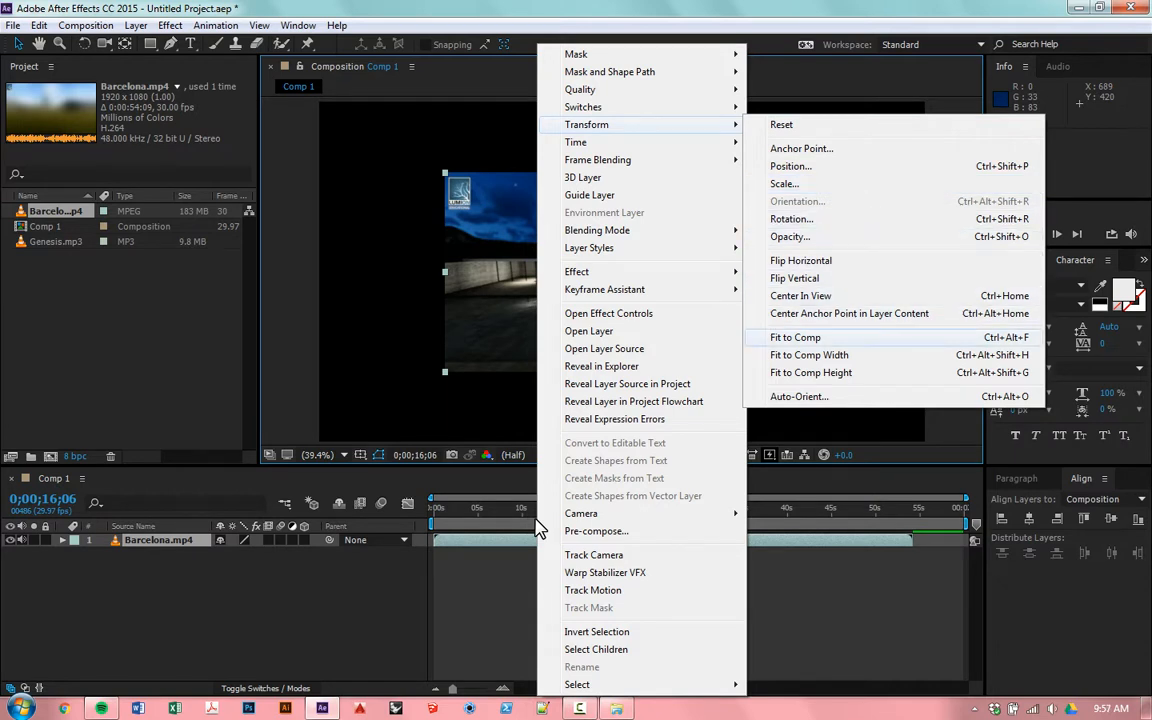
left_click(797, 338)
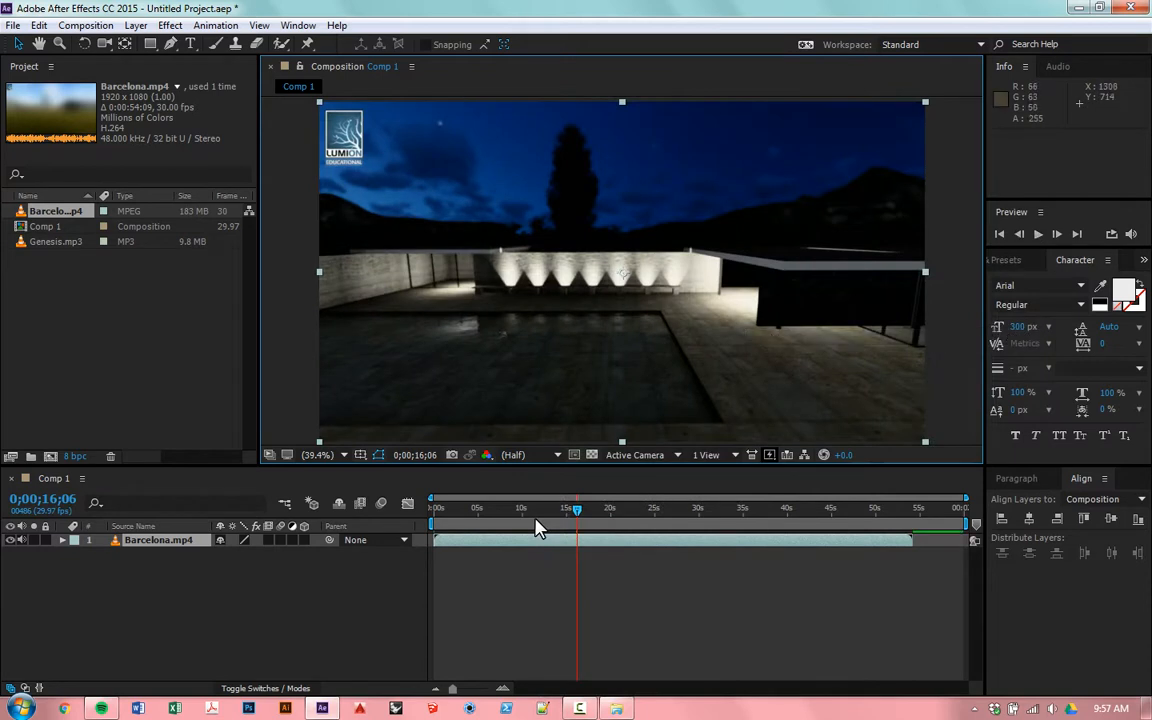
left_click(535, 519)
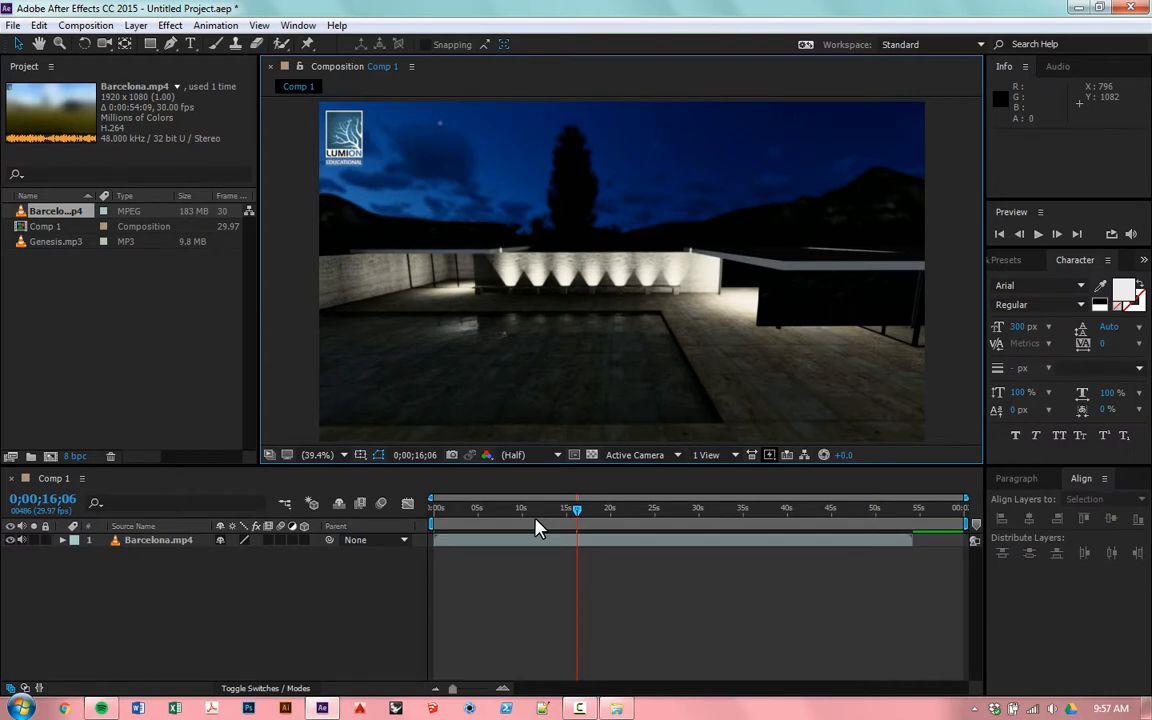
Add Genesis.mp3 to the Comp 1 timeline below the Barcelona layer and align its start with 0;00;00;00.
left_click(57, 241)
left_click(108, 318)
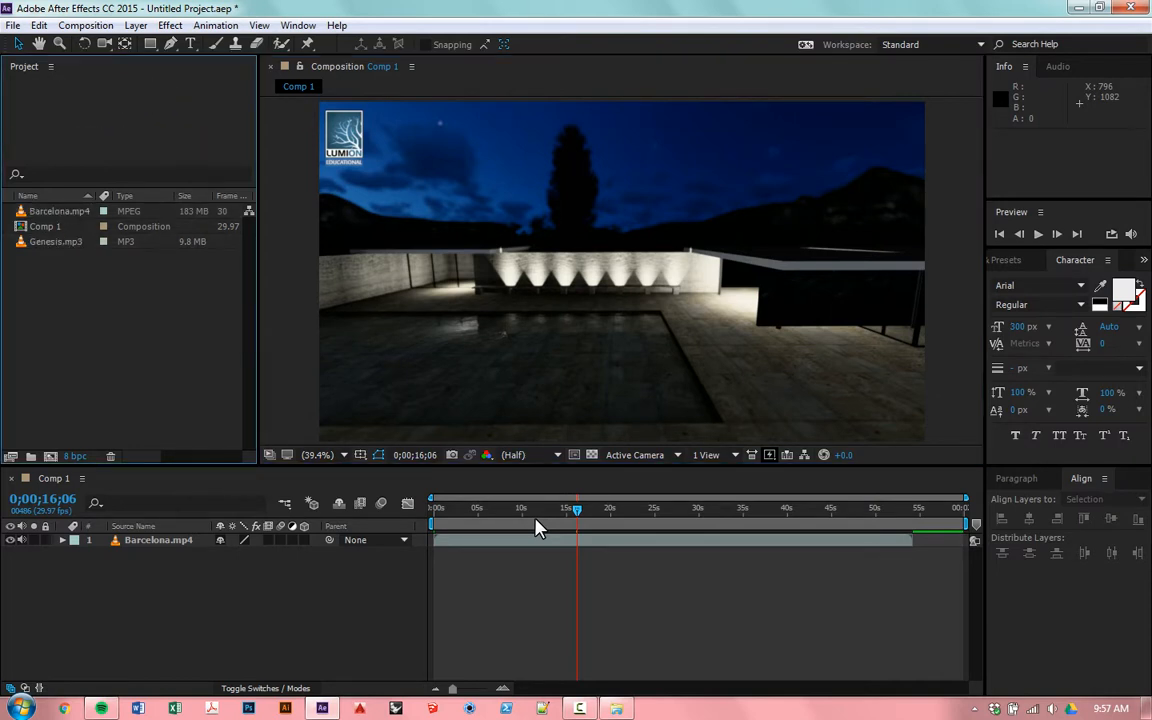
left_click(57, 241)
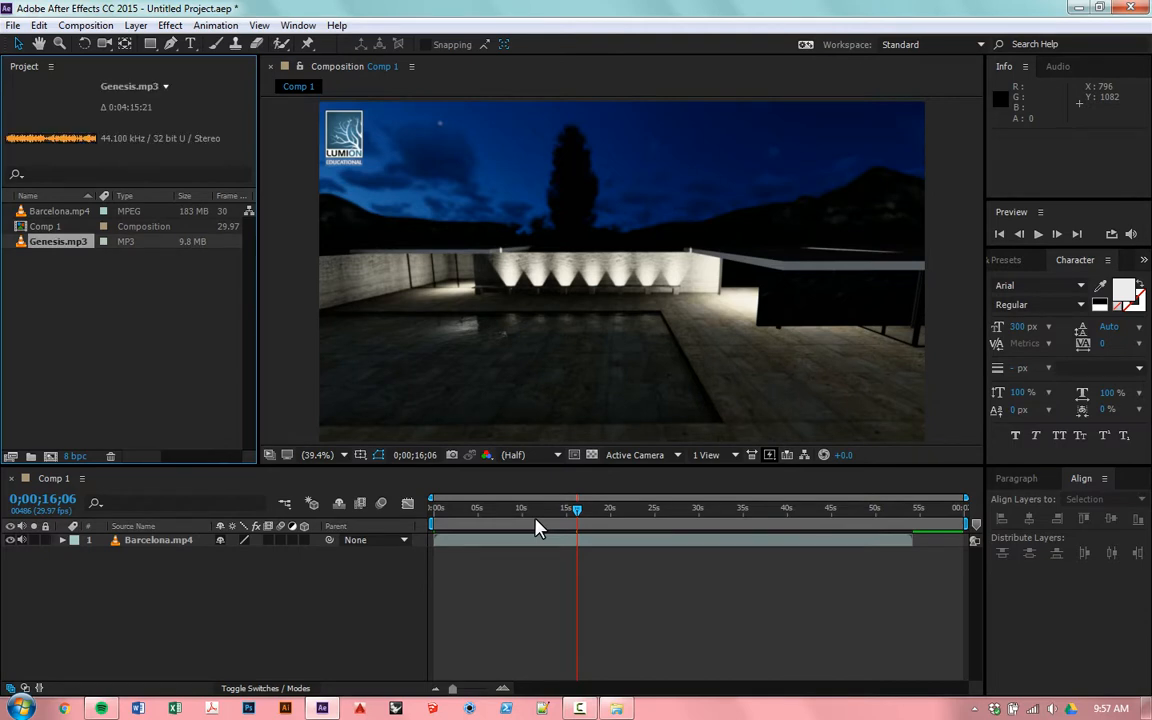
mouse_move(57, 241)
left_mouse_down()
mouse_move(130, 295)
mouse_move(381, 548)
mouse_move(506, 571)
mouse_move(488, 582)
left_mouse_up()
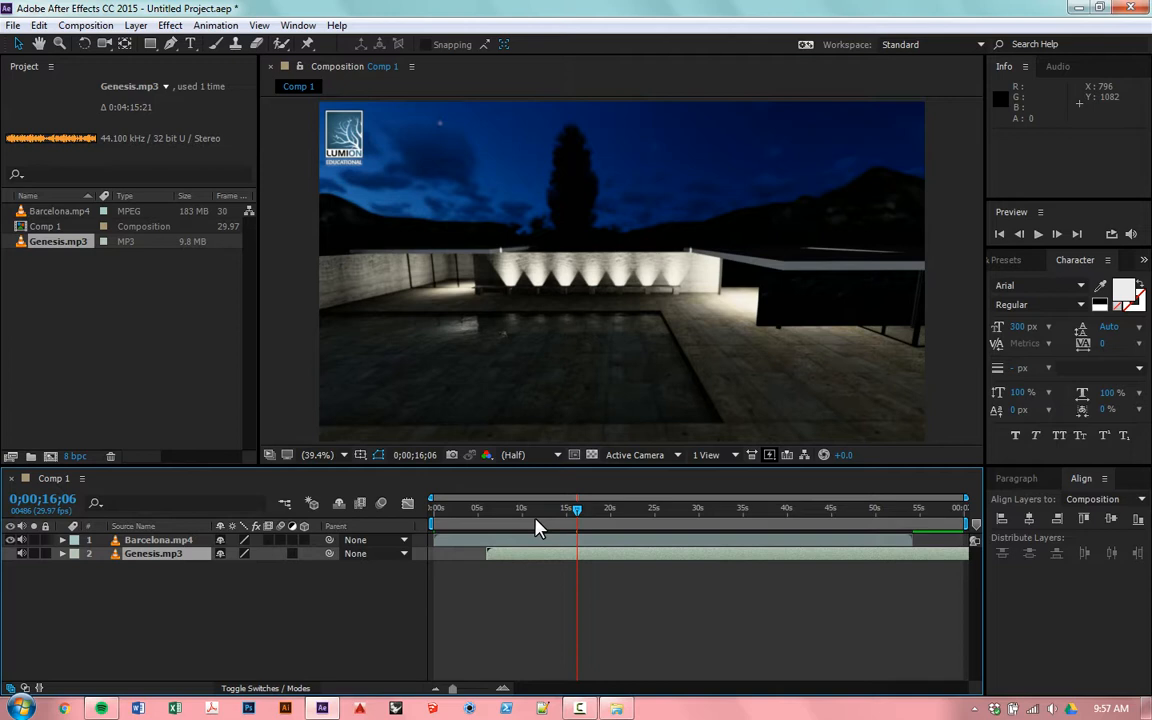
left_click(540, 540)
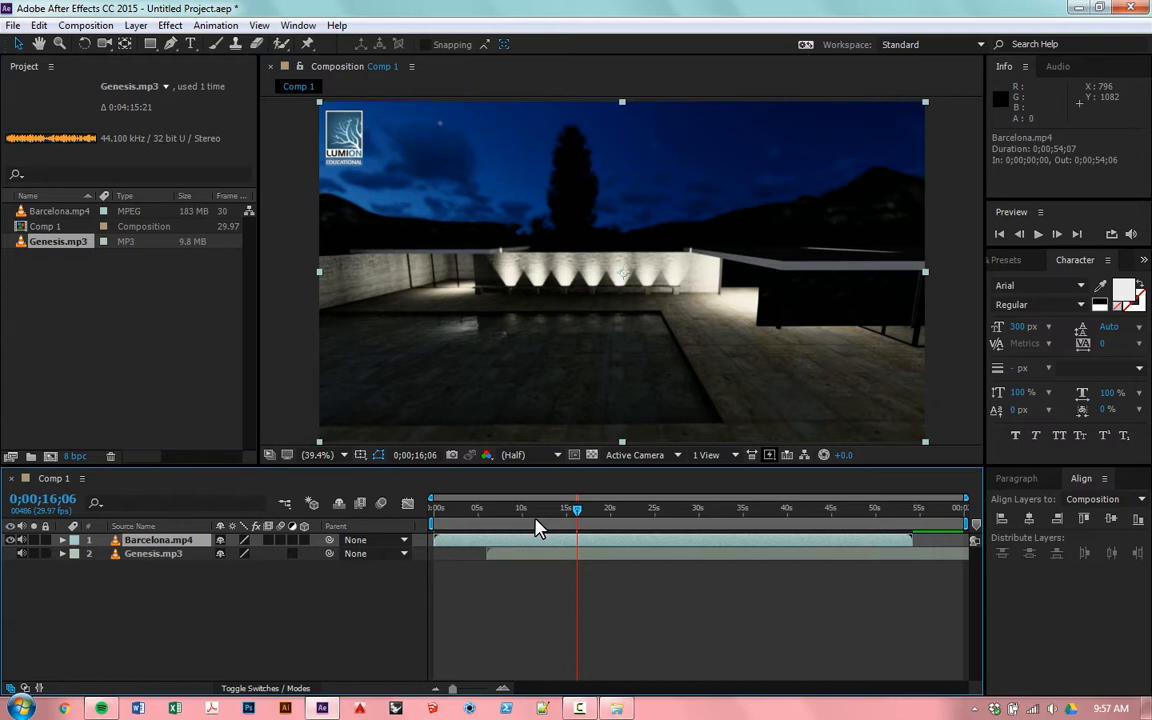
left_click(540, 553)
left_click_drag(540, 553, 508, 553)
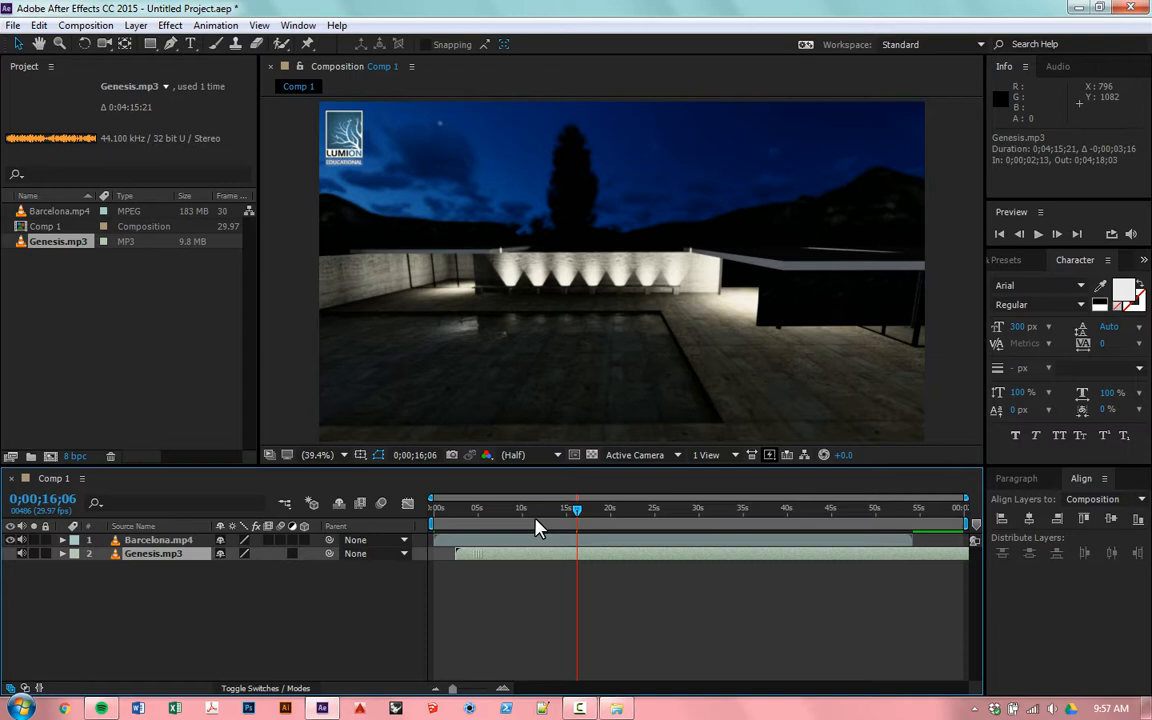
left_click_drag(508, 553, 486, 553)
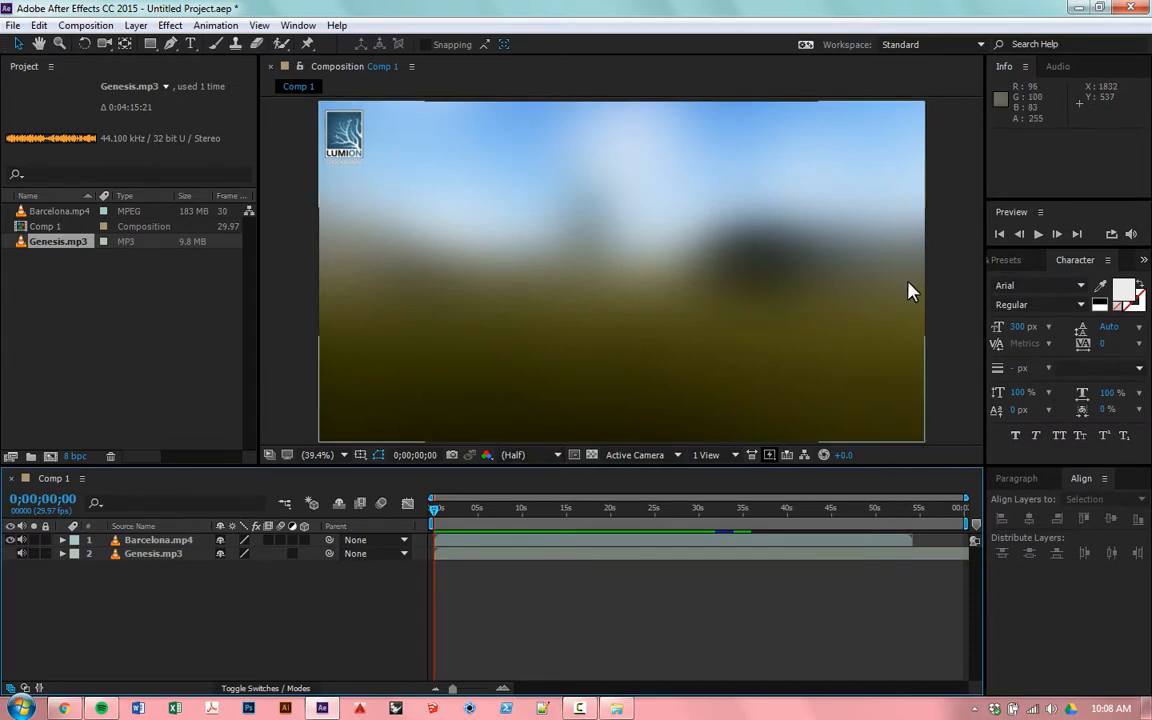
Play back the composition to check the video with its audio, stop playback and return to 0;00;00;00.
left_click(1038, 235)
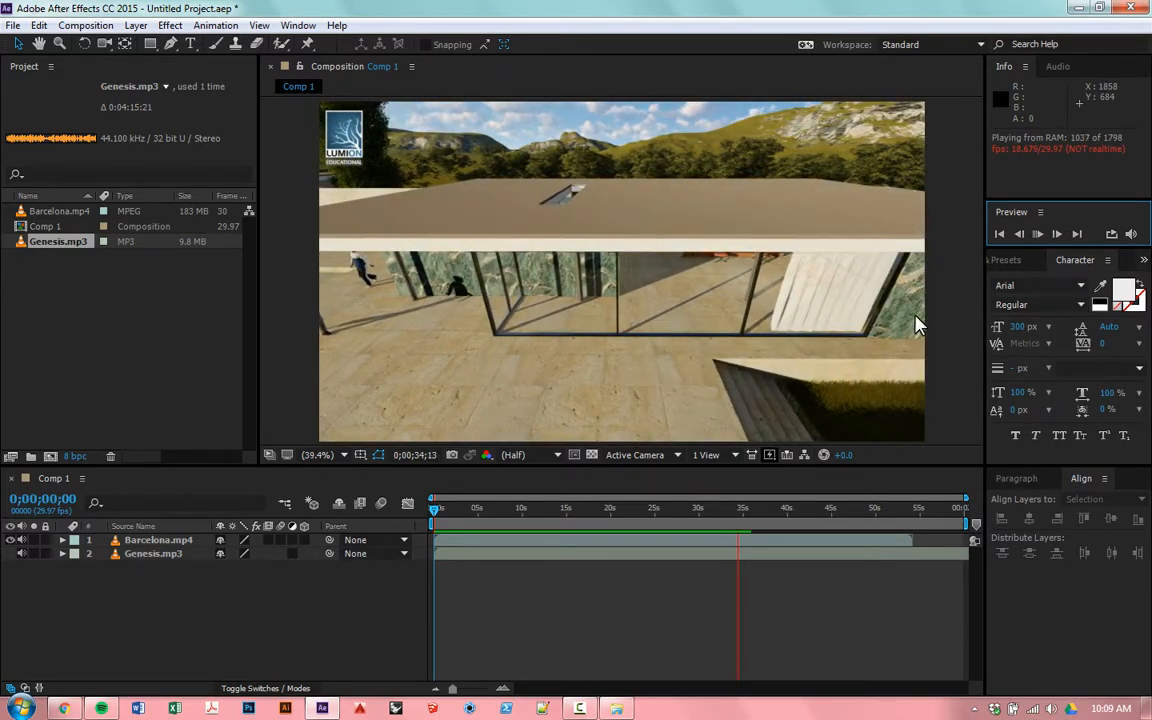
left_click(1040, 234)
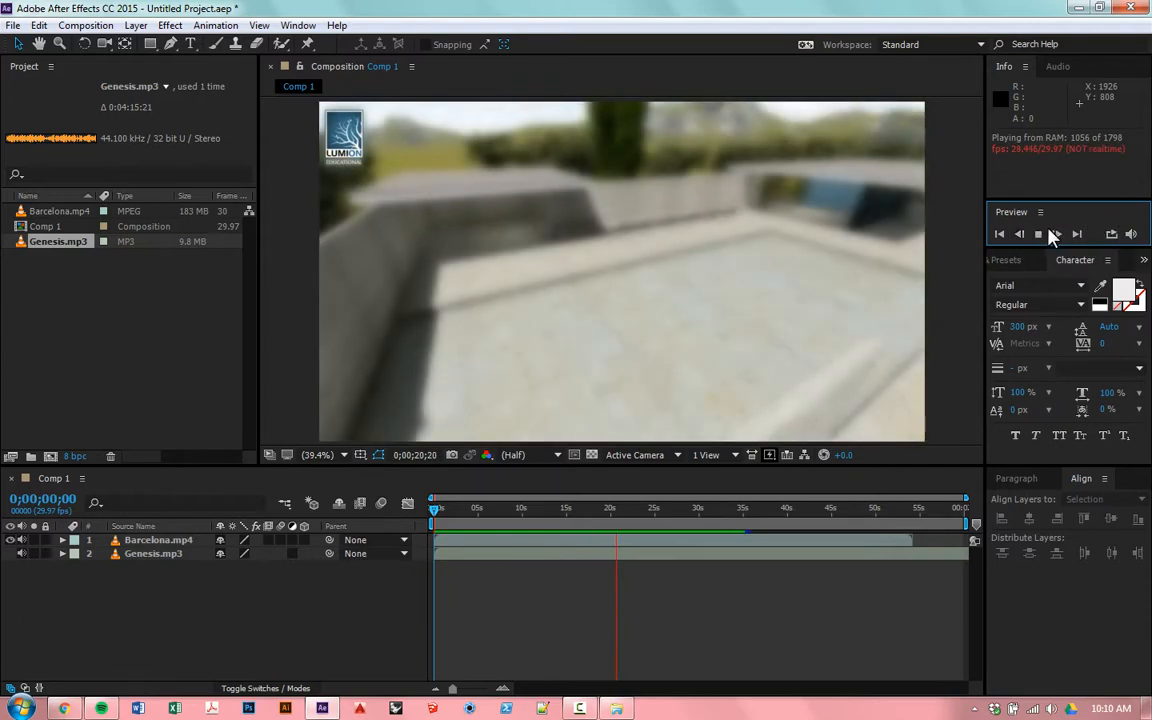
left_click(1040, 236)
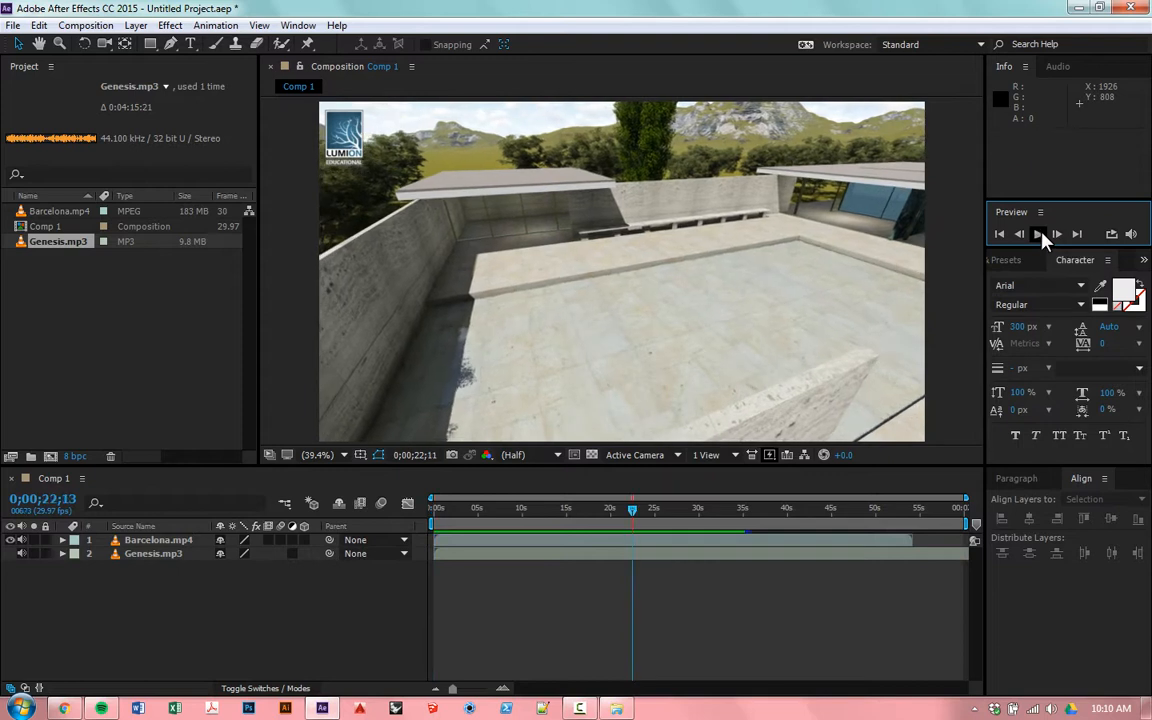
left_click(1040, 235)
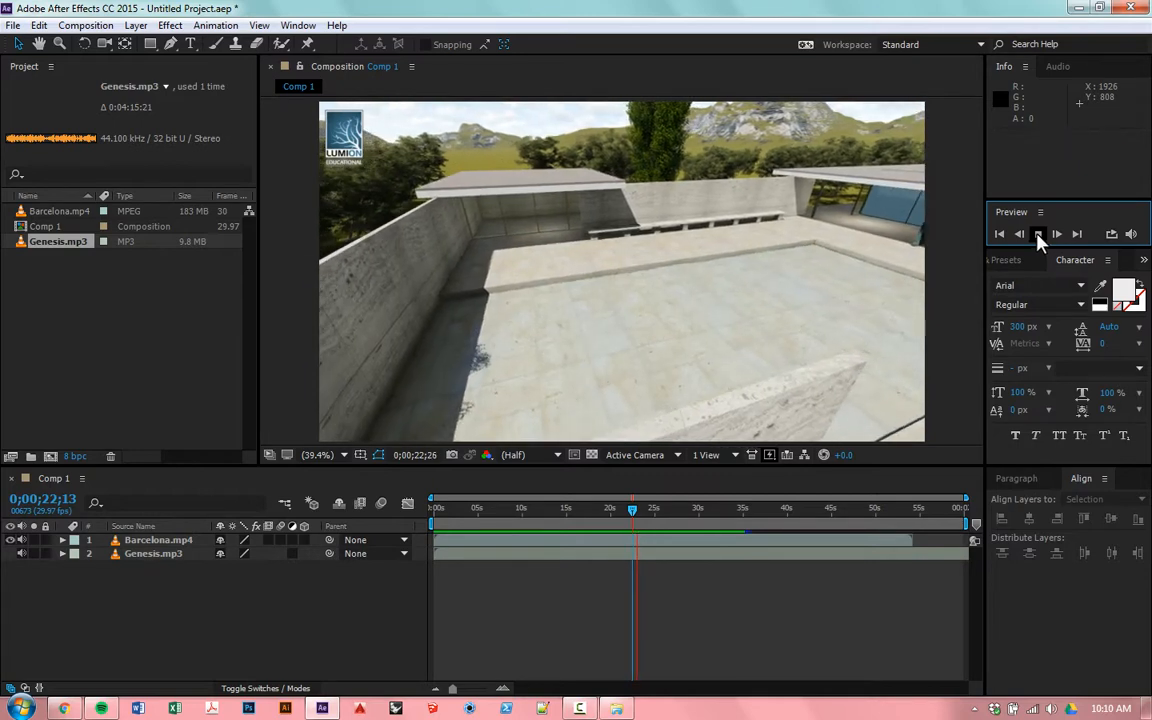
left_click(1040, 235)
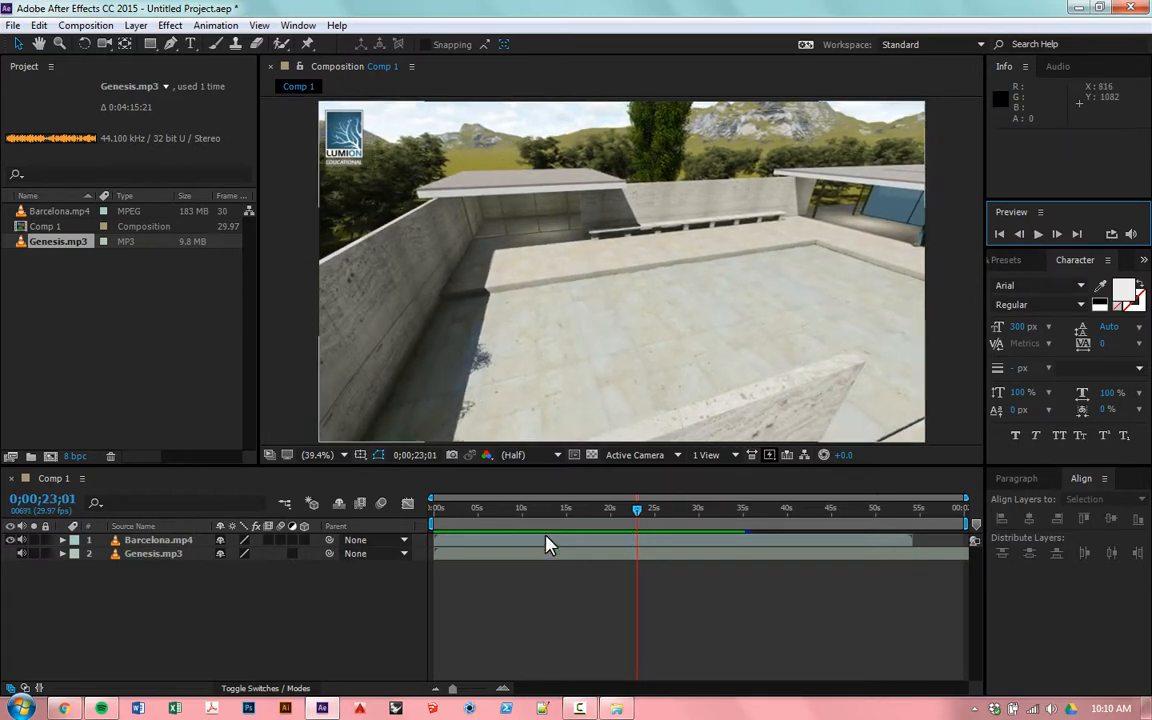
key("Home")
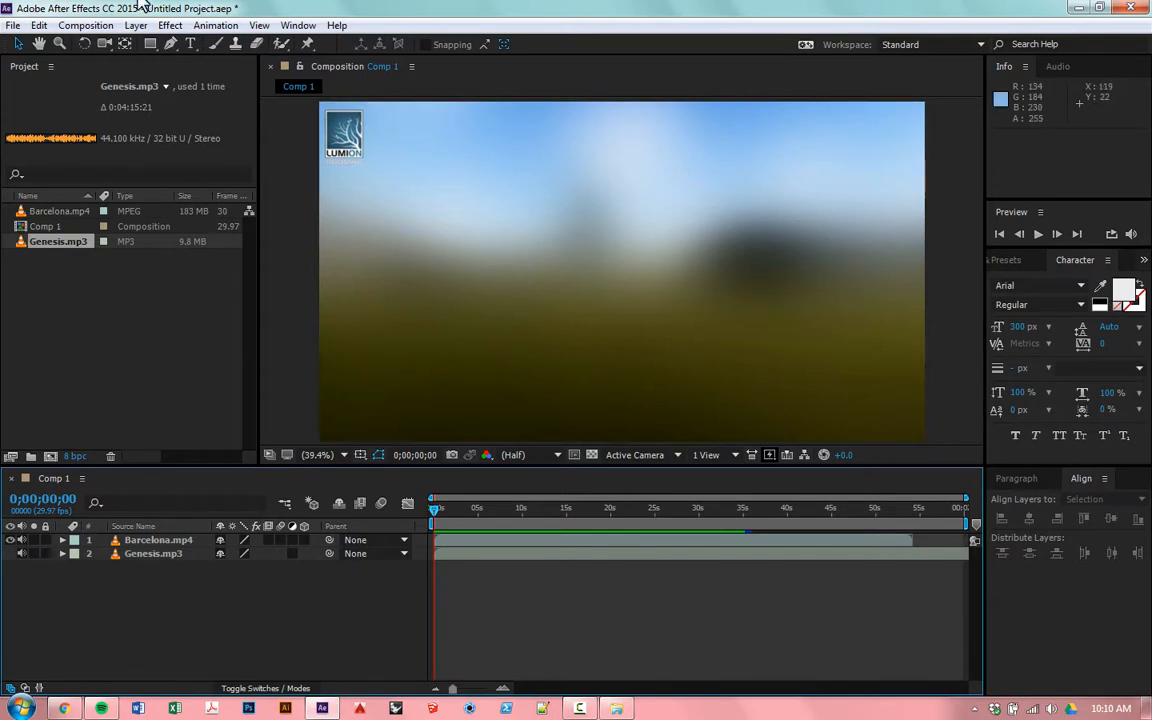
Create a text box across the middle of the composition frame containing the title BARCELONA 2.0.
left_click(191, 44)
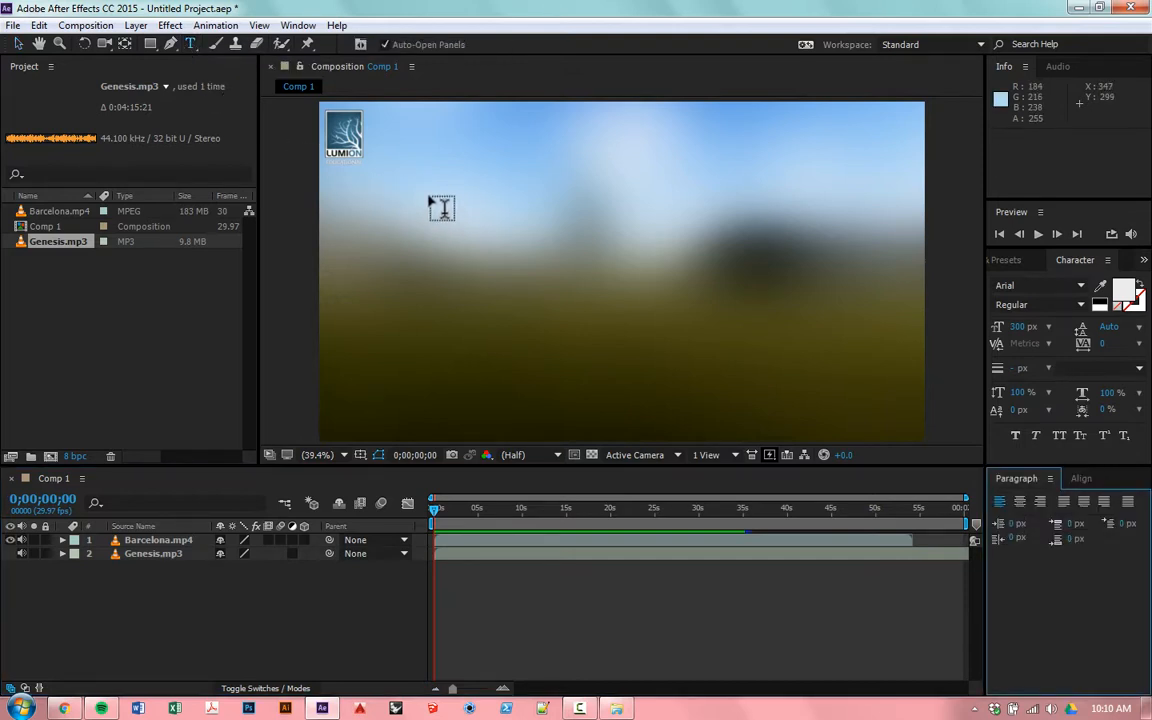
left_click_drag(428, 193, 828, 370)
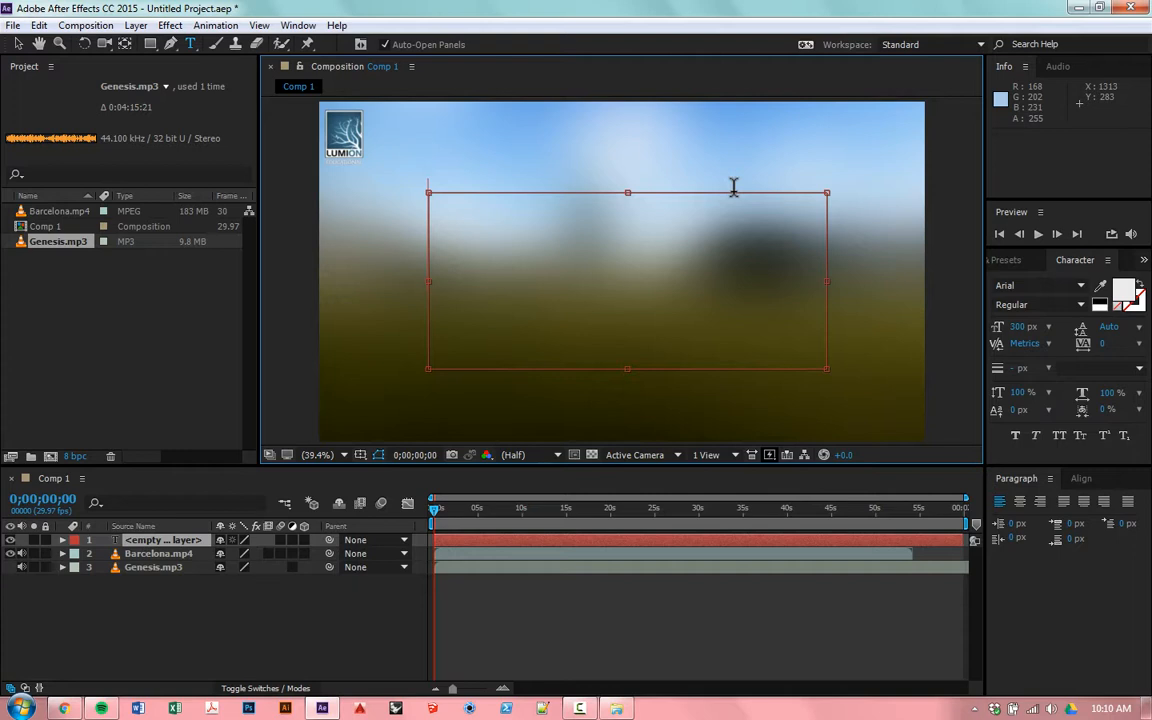
type("B")
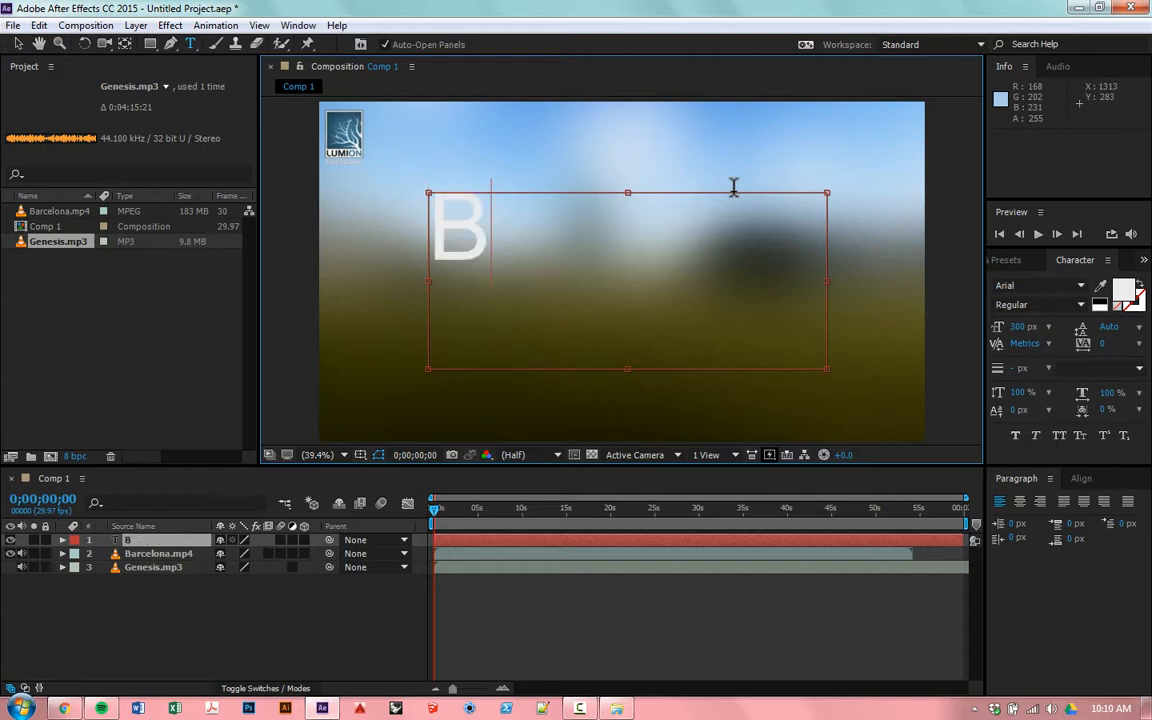
type("AR")
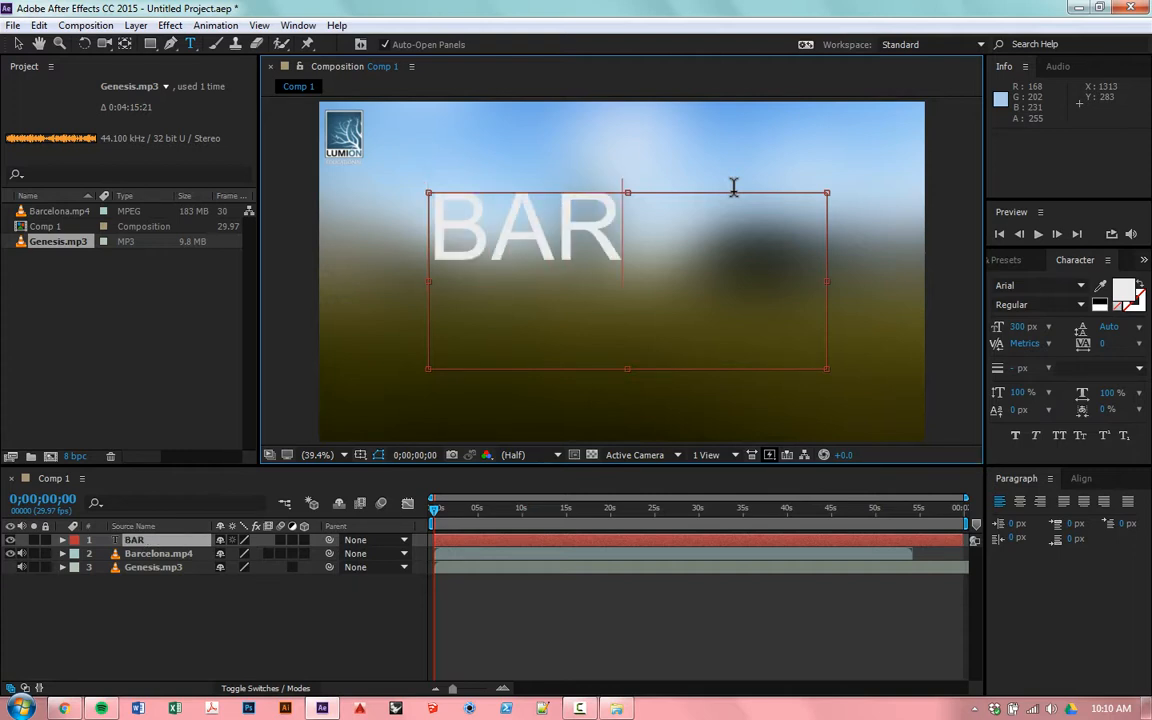
type("CEL")
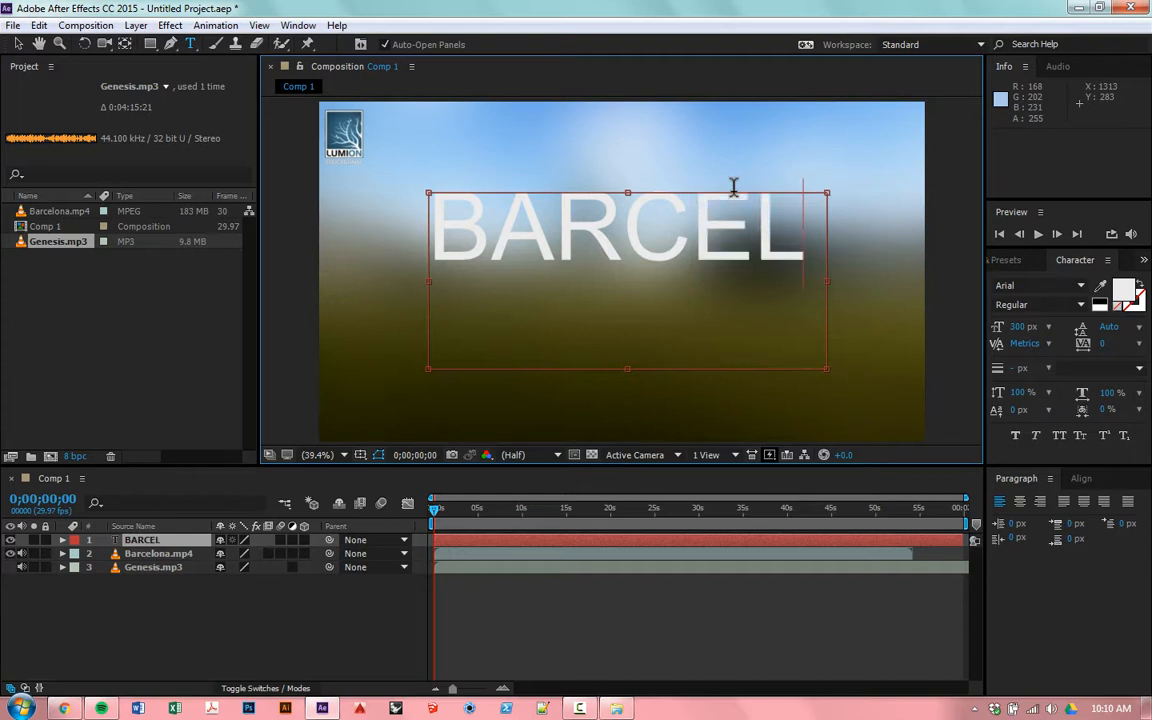
type("ONA 2.0")
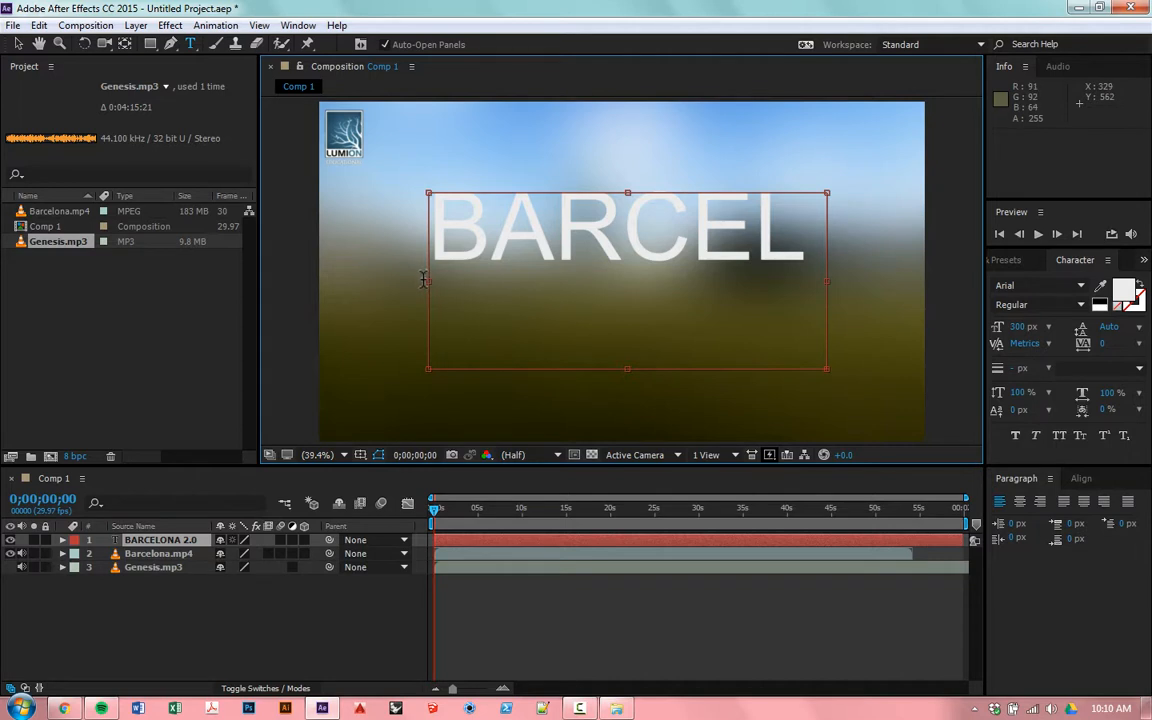
Widen the title's text box to the full frame width, raise its upper edge slightly and finish text editing.
left_click_drag(380, 278, 320, 301)
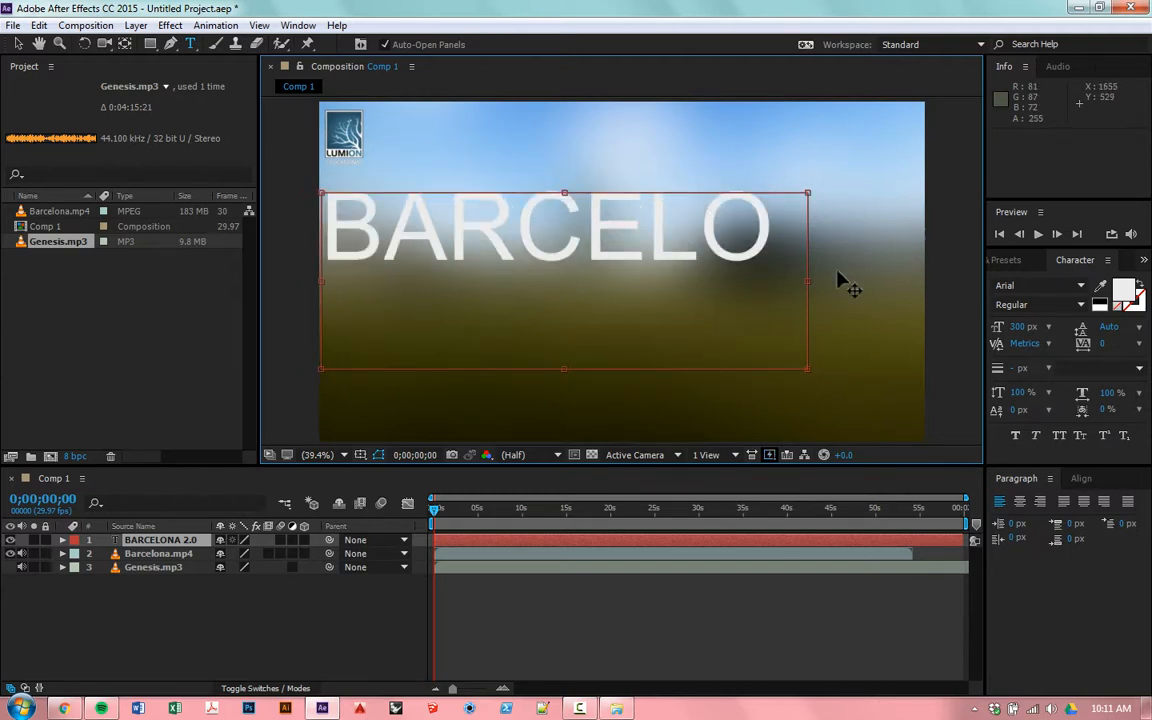
left_click_drag(810, 282, 926, 286)
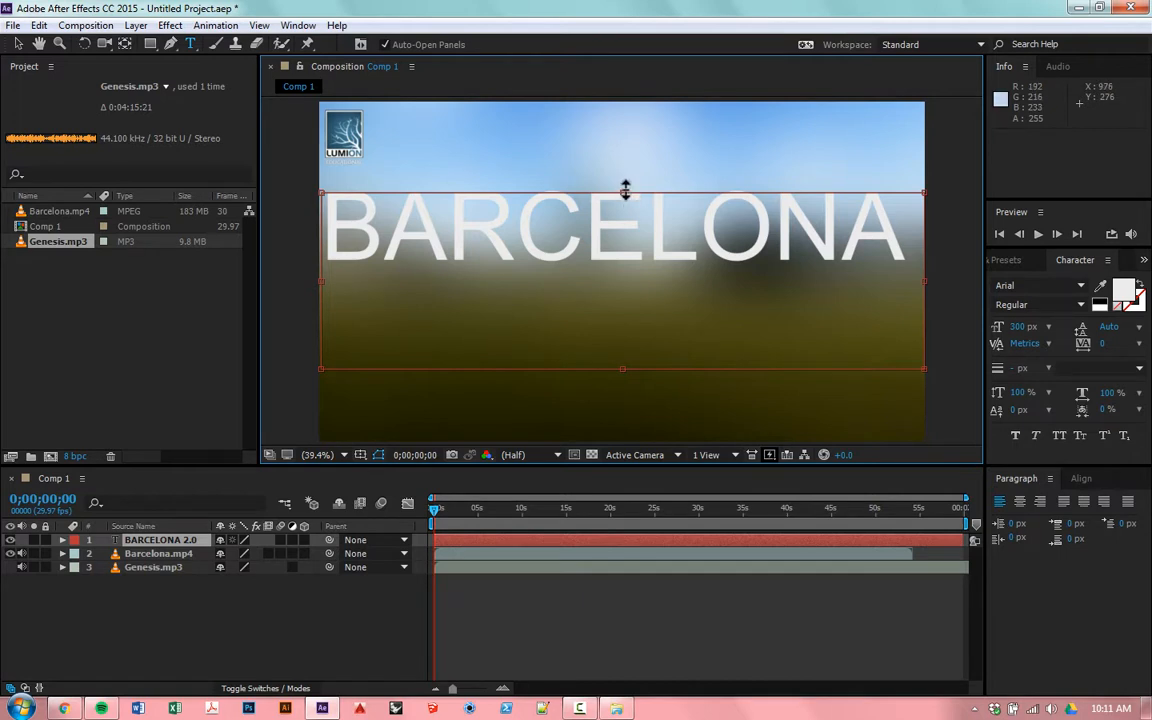
mouse_move(622, 188)
left_mouse_down()
mouse_move(636, 174)
mouse_move(622, 172)
left_mouse_up()
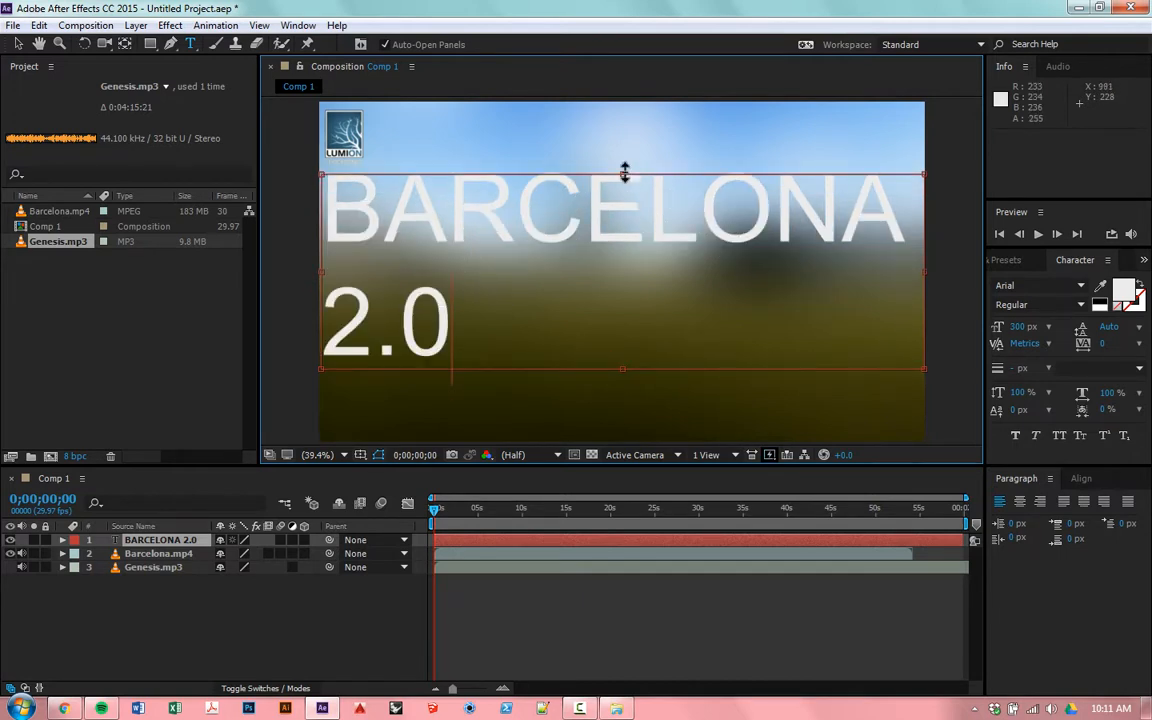
left_click(18, 44)
left_click(231, 300)
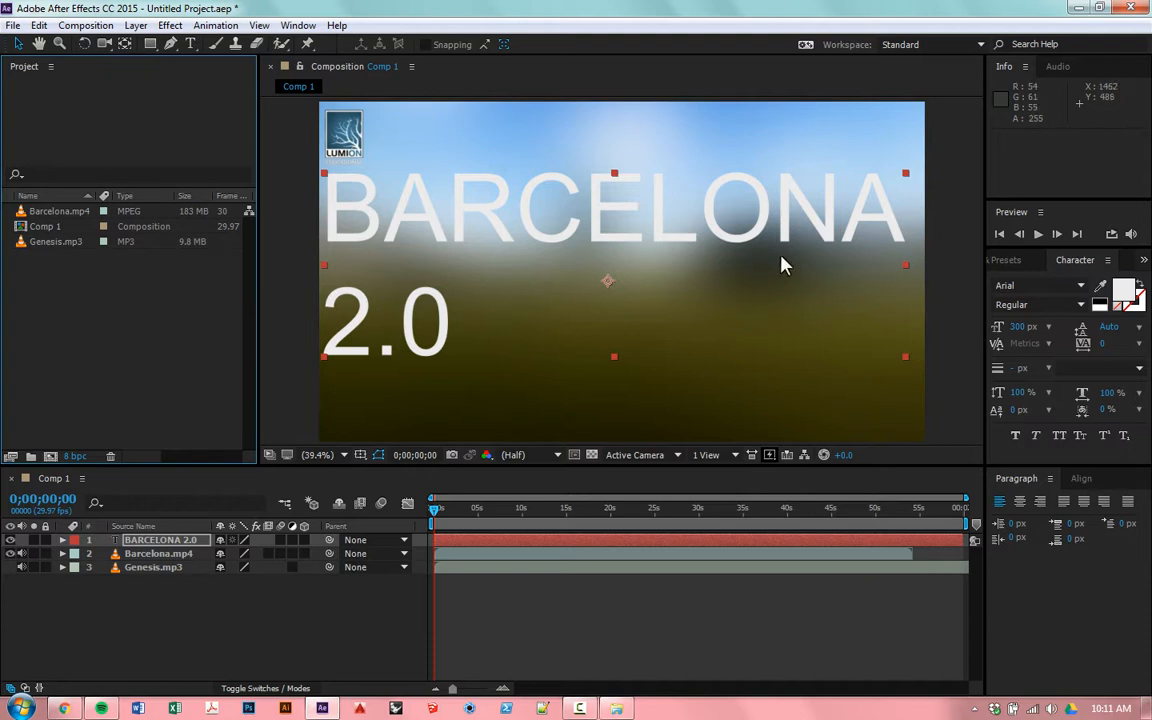
Move the BARCELONA 2.0 layer's anchor point to about the center of the text's bounding box.
left_click(607, 195)
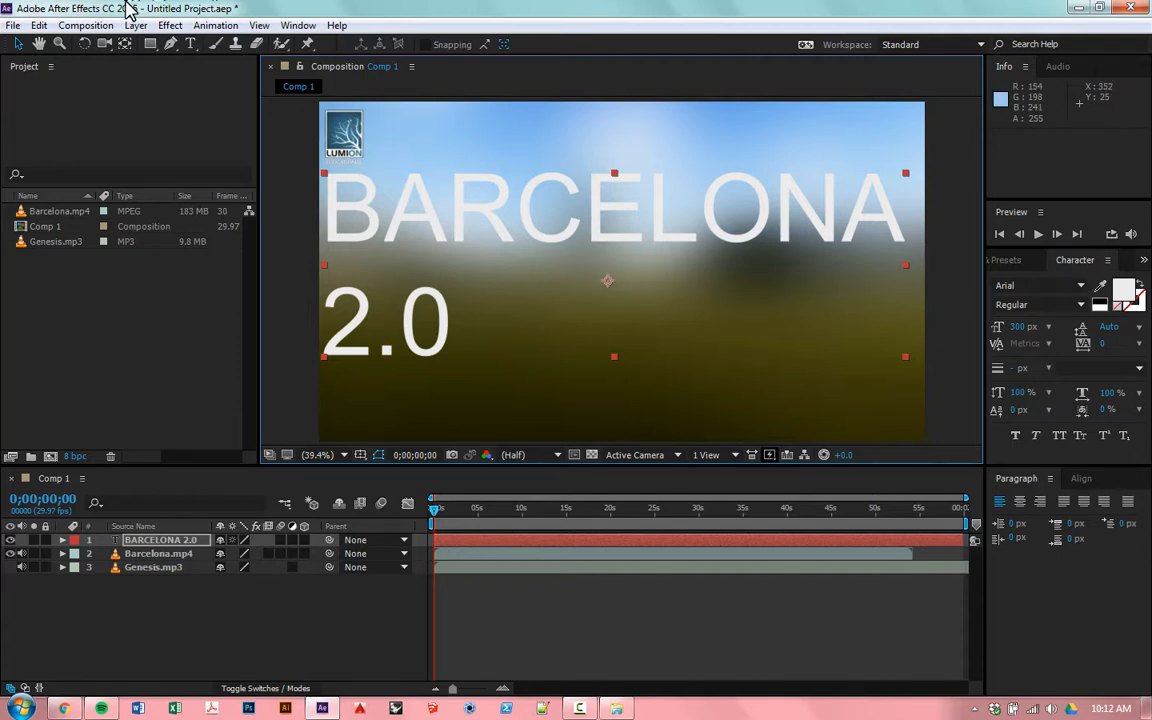
left_click(127, 46)
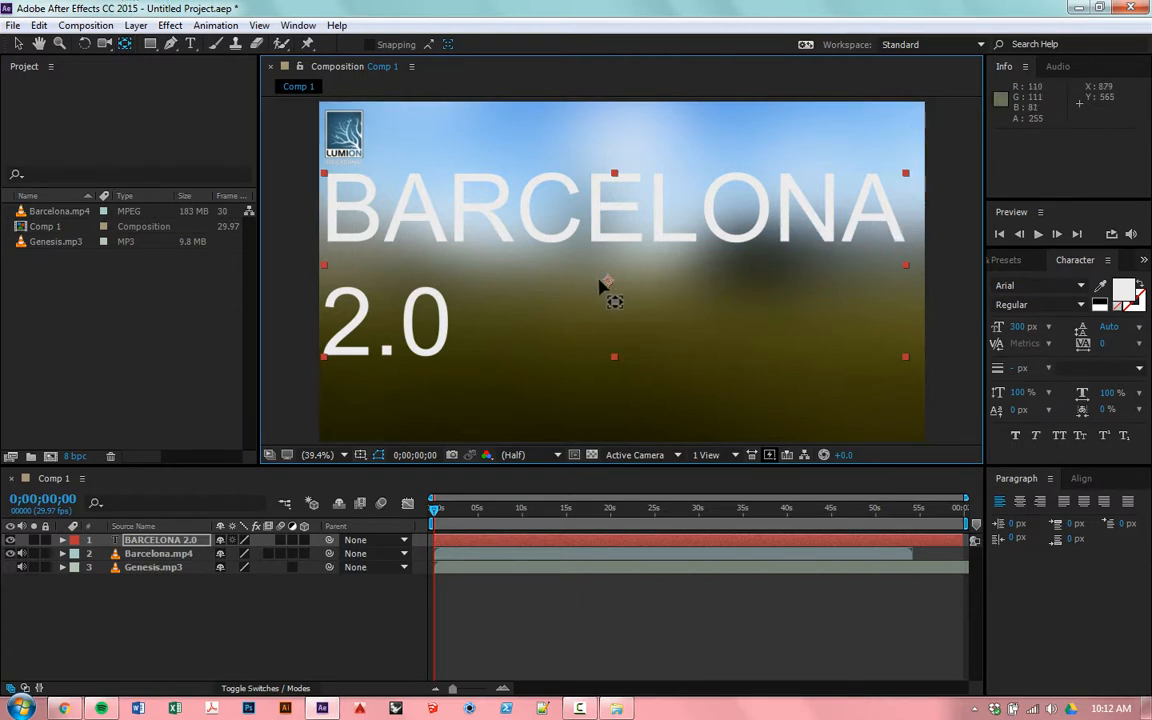
key("Caps_Lock")
mouse_move(608, 284)
left_mouse_down()
mouse_move(609, 254)
mouse_move(611, 266)
left_mouse_up()
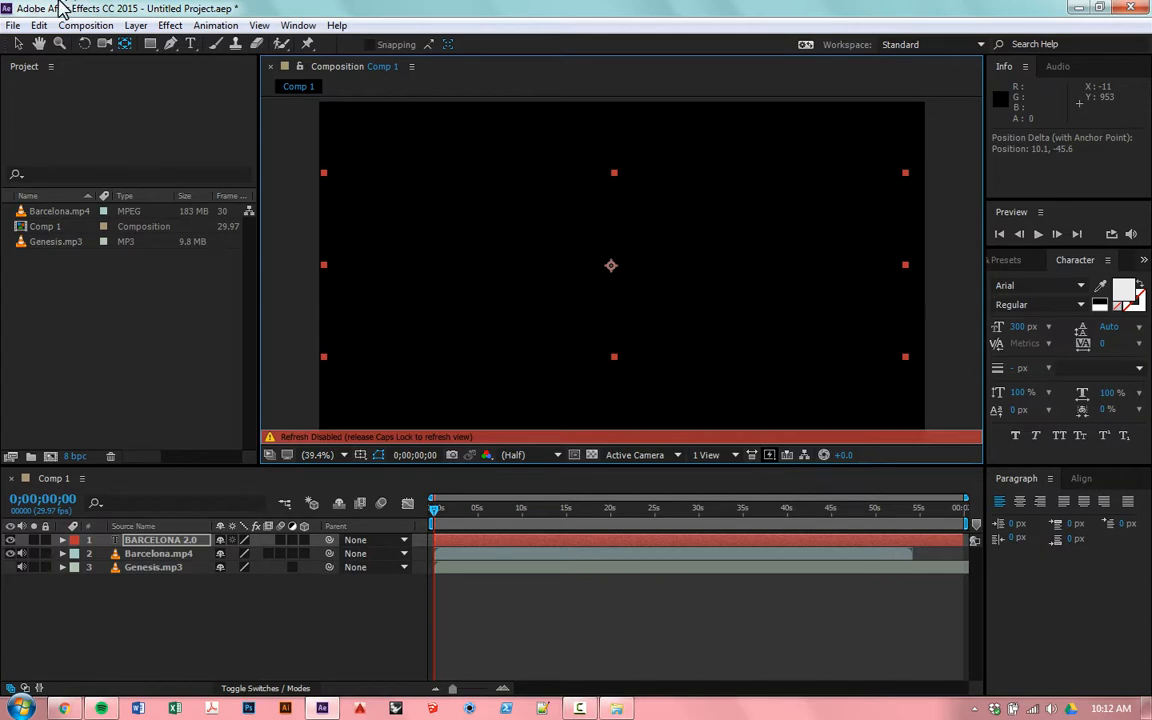
left_click(18, 44)
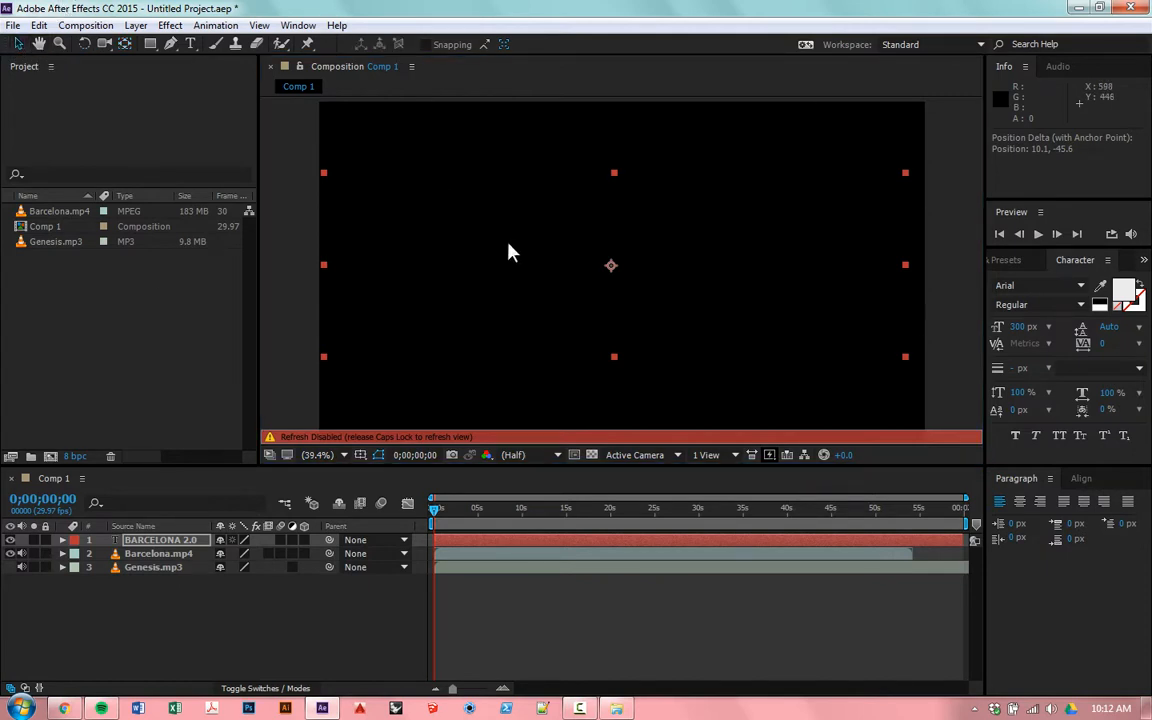
Deselect and reselect the BARCELONA 2.0 title layer, and re-enable refreshing of the composition view.
left_click(283, 212)
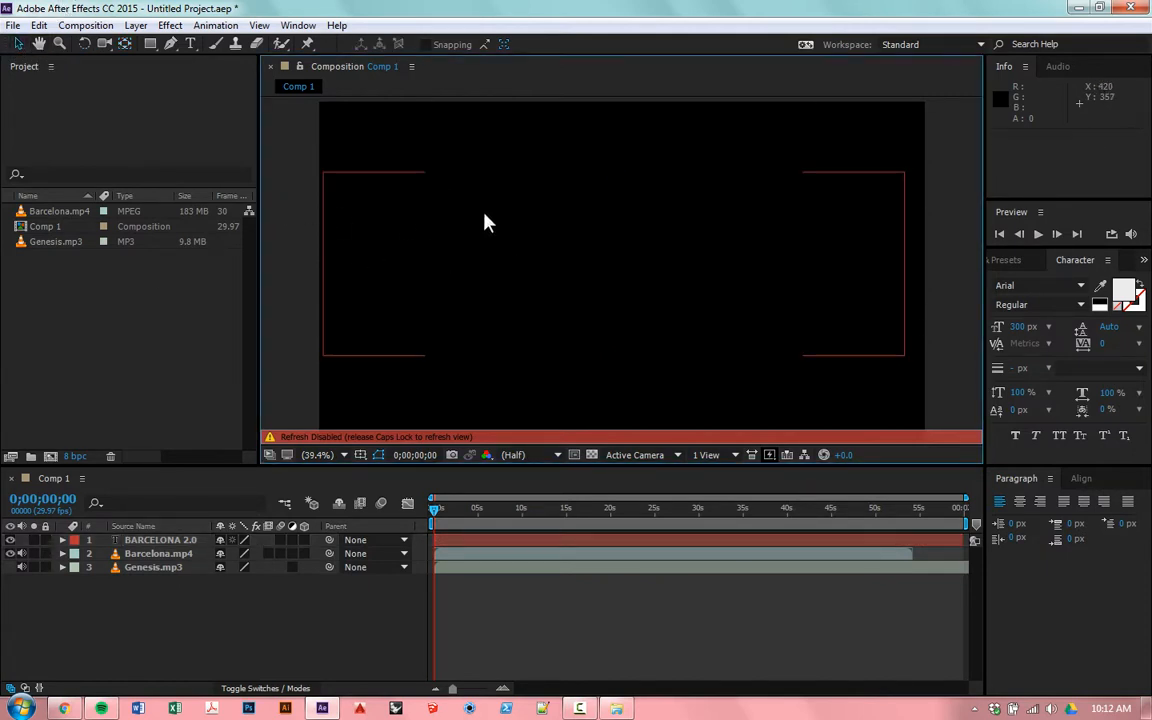
left_click(511, 222)
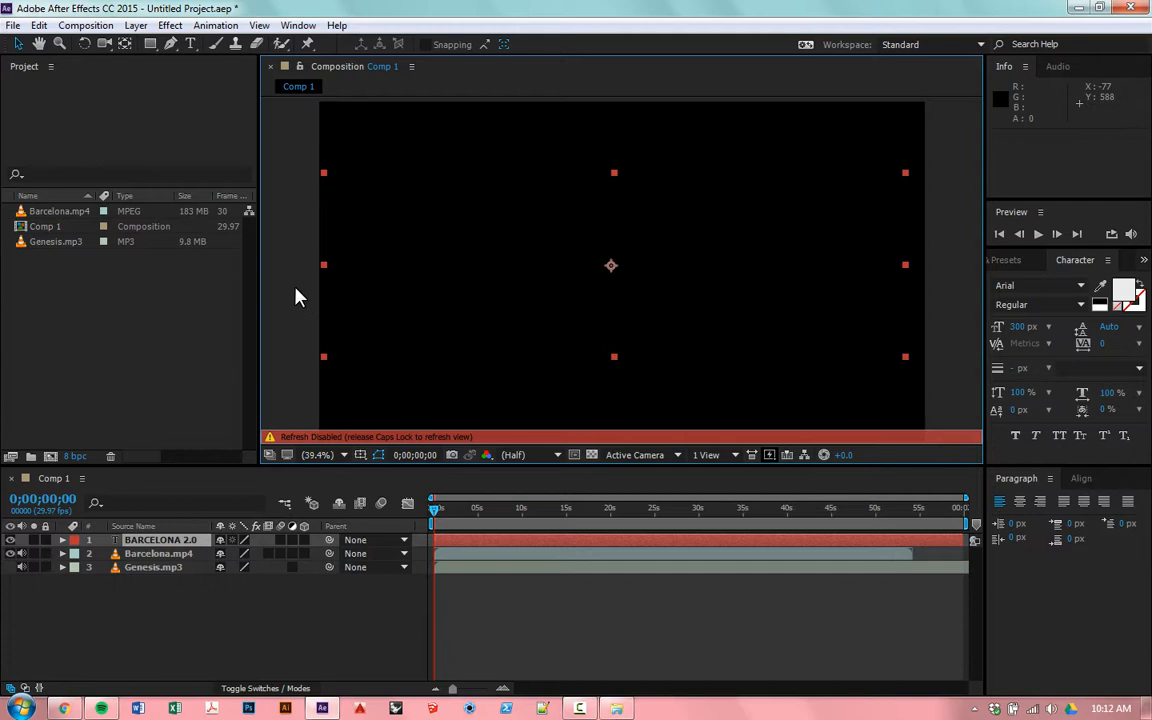
key("Caps_Lock")
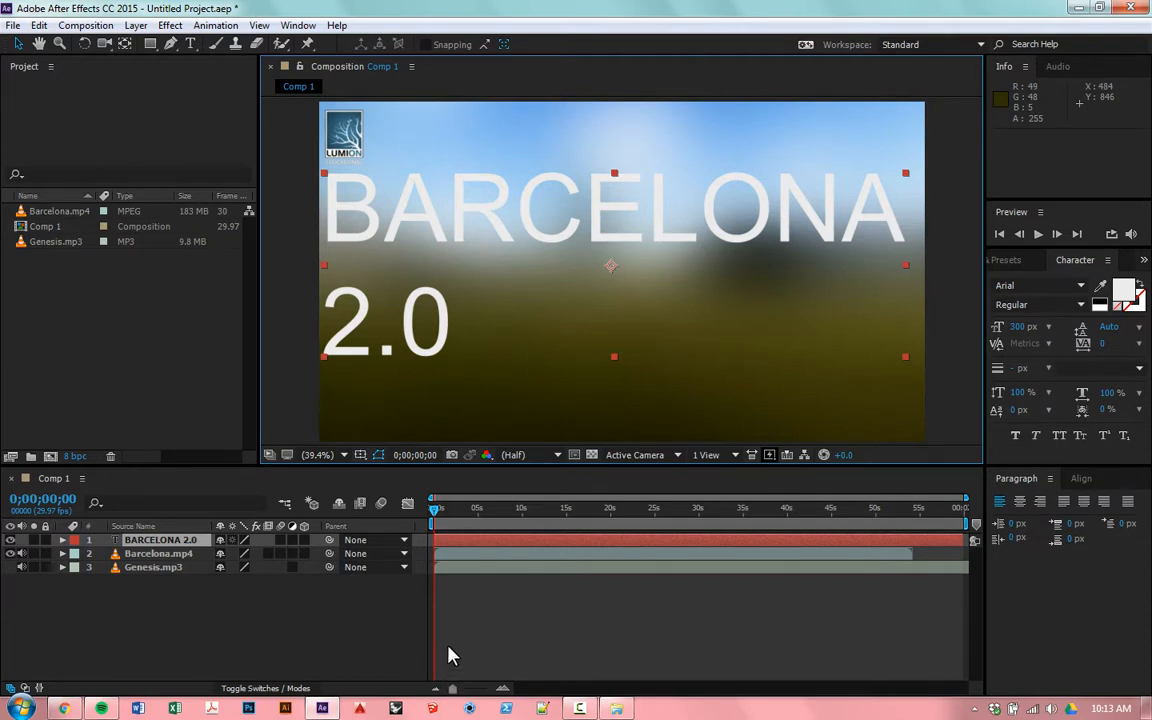
Shift the Barcelona.mp4 layer to start at 0;00;03;27, scrub through the opening and return to 0;00;00;00.
left_click(281, 668)
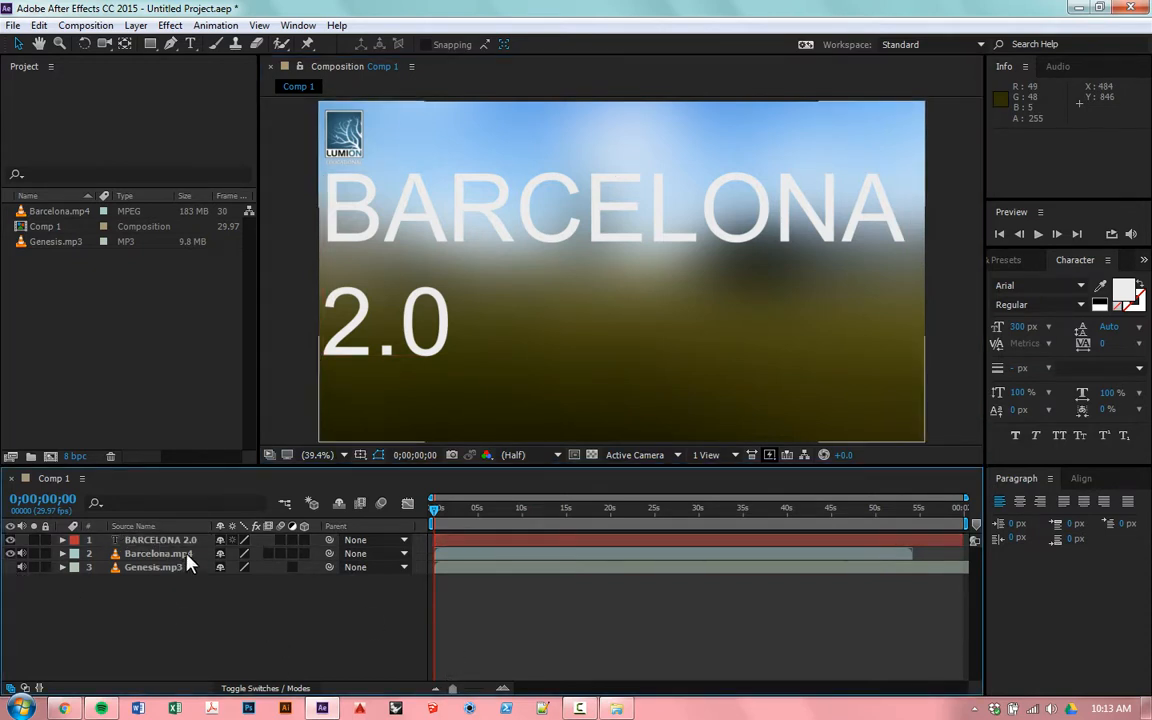
left_click(187, 554)
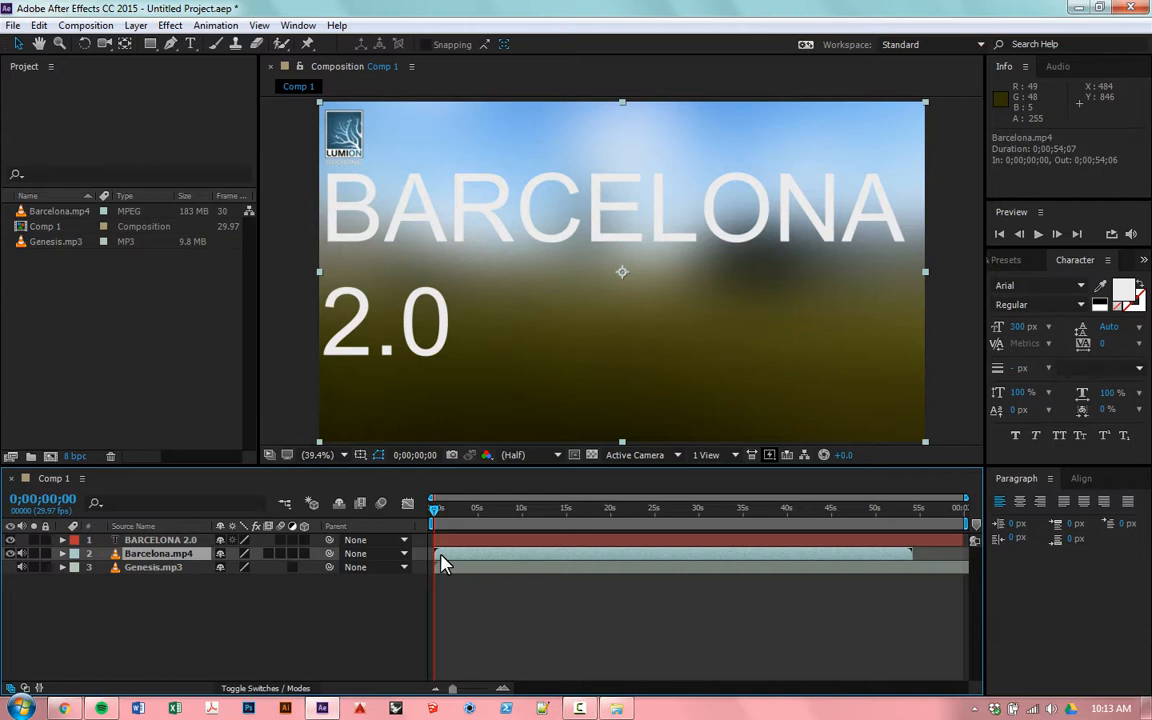
left_click_drag(442, 562, 477, 560)
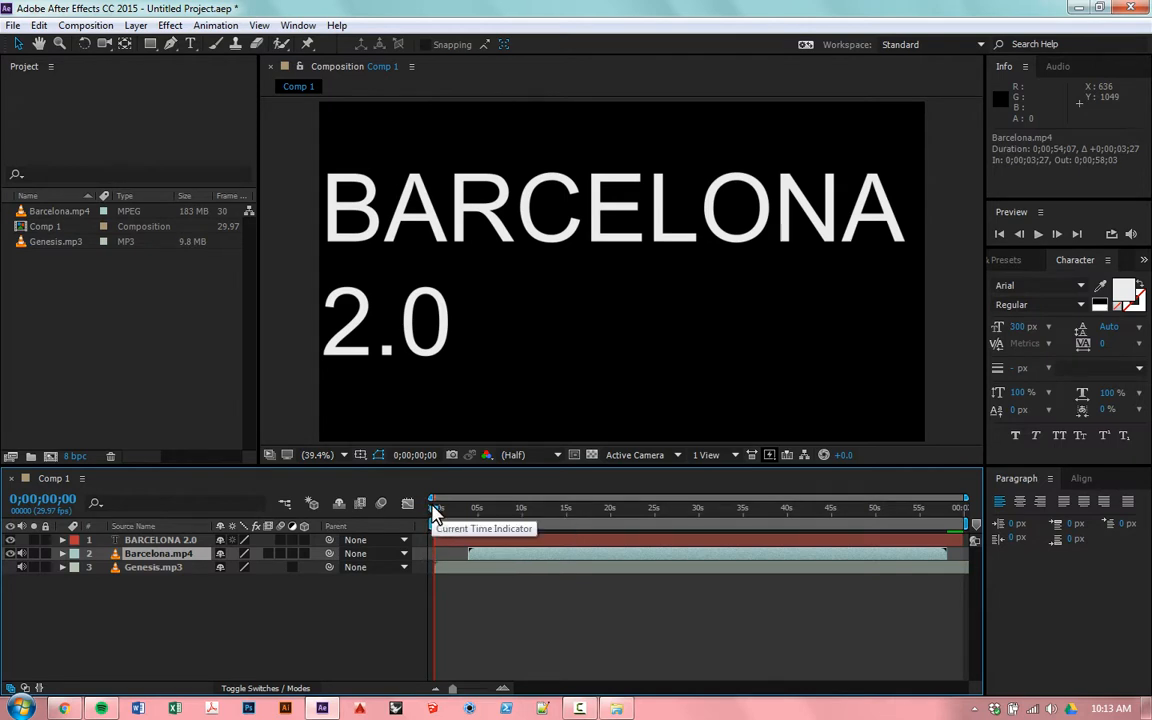
left_click_drag(433, 503, 427, 531)
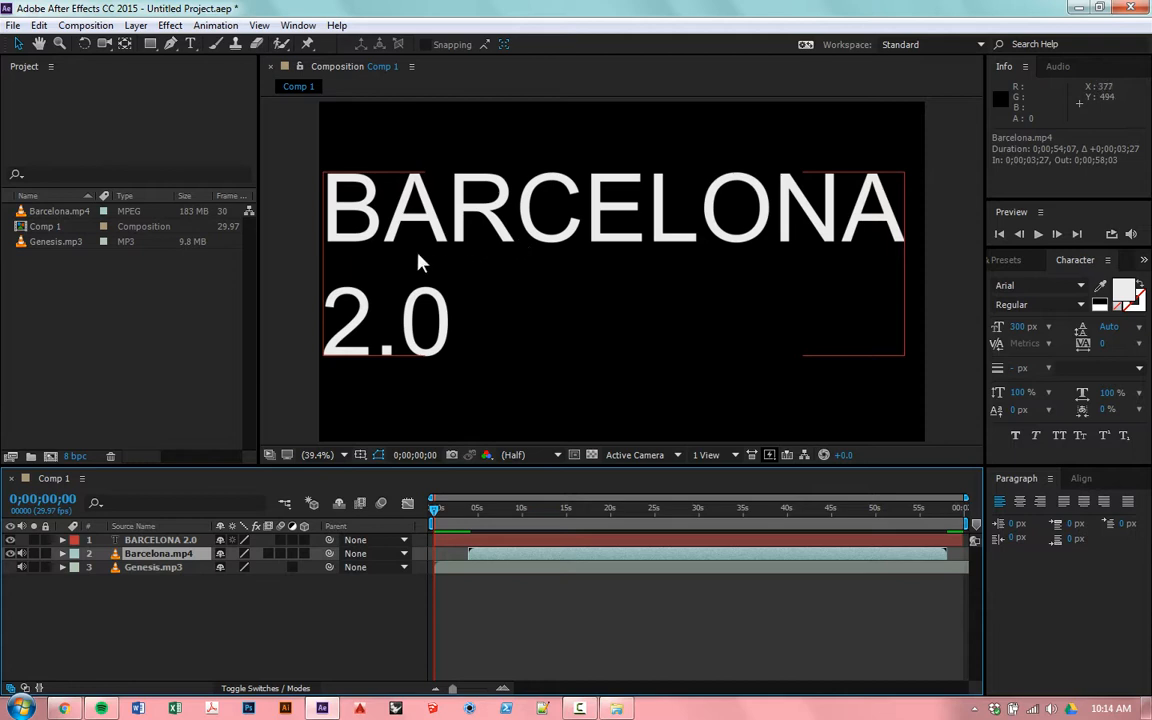
Center the BARCELONA 2.0 title horizontally and vertically in the composition, then deselect it.
left_click(352, 195)
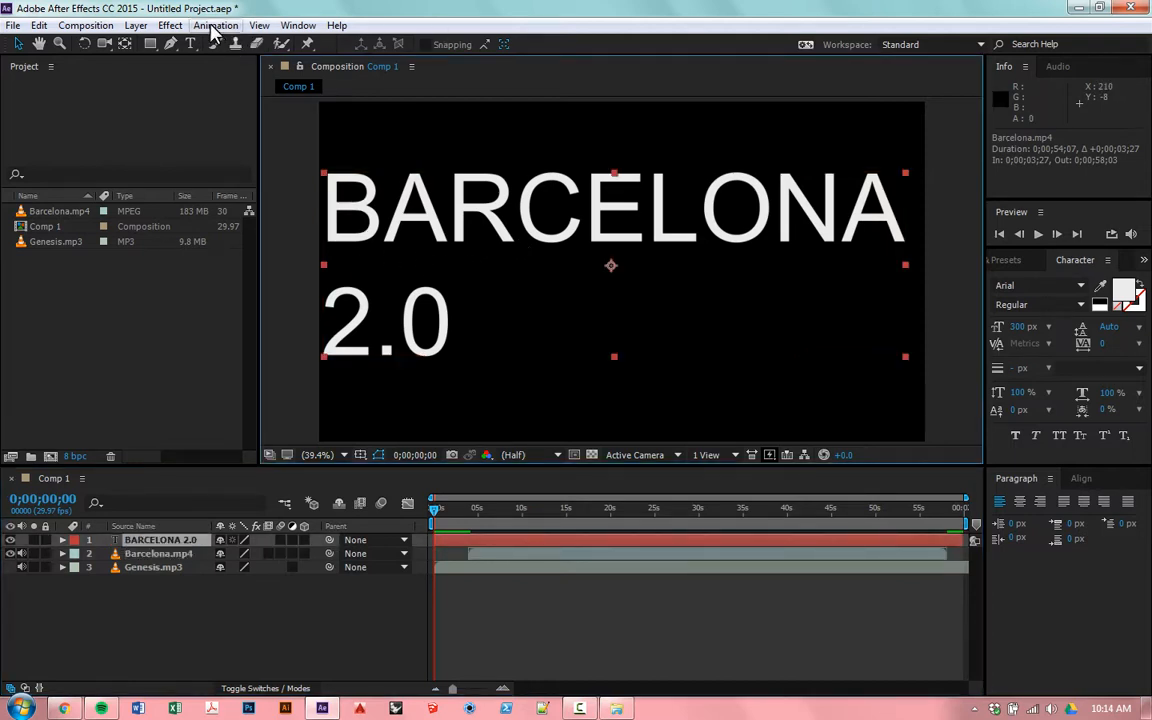
left_click(297, 26)
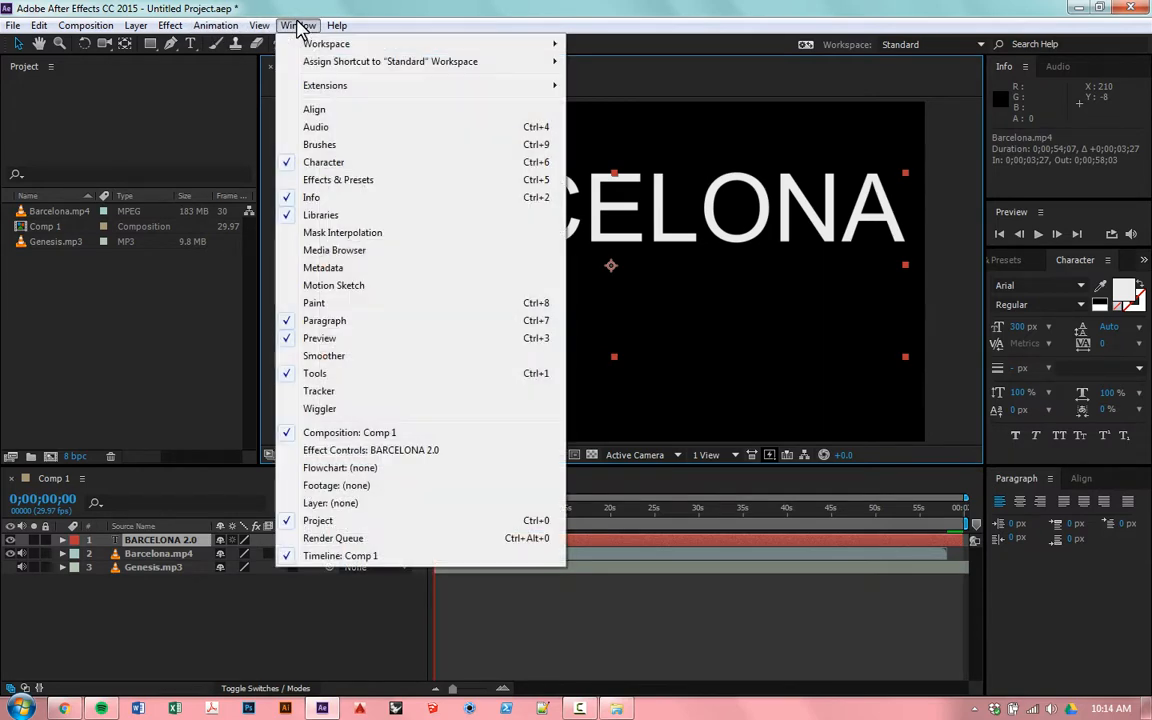
left_click(307, 114)
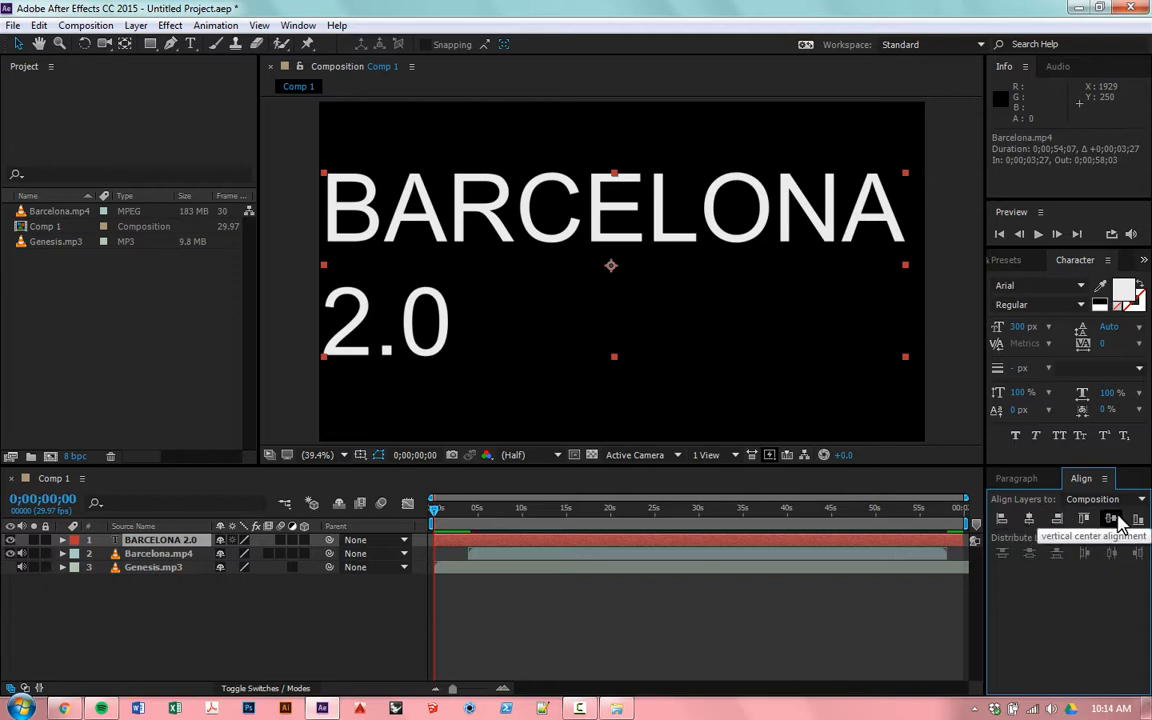
left_click(1030, 520)
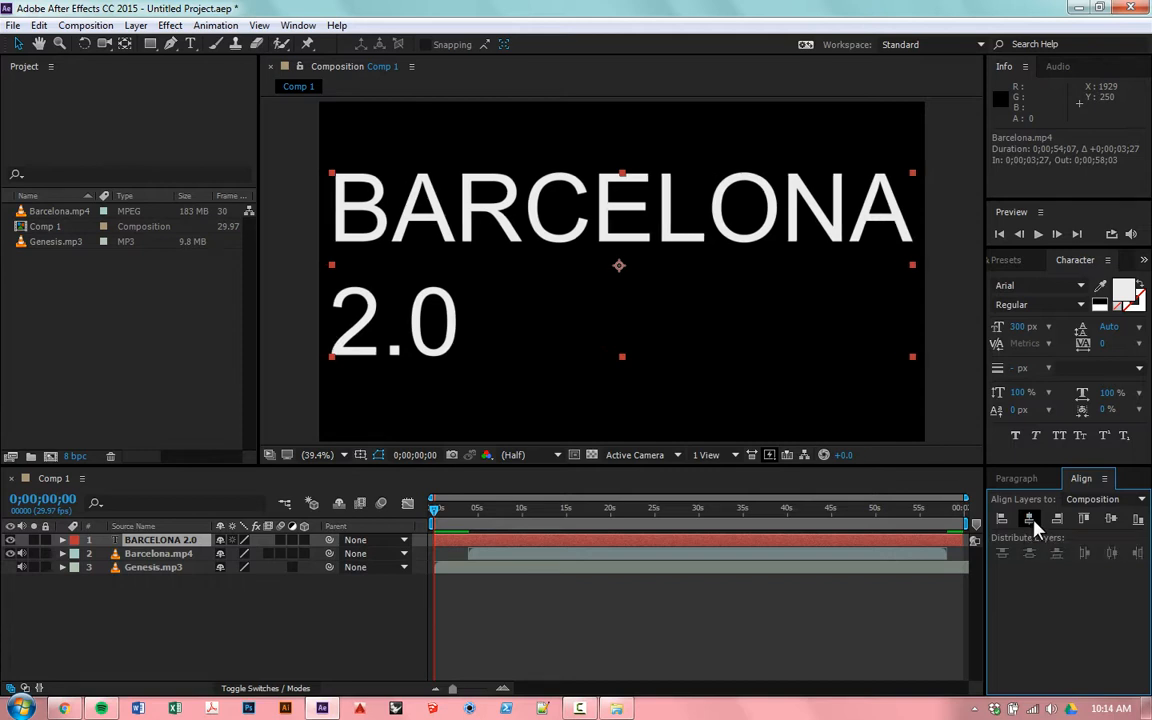
left_click(1111, 520)
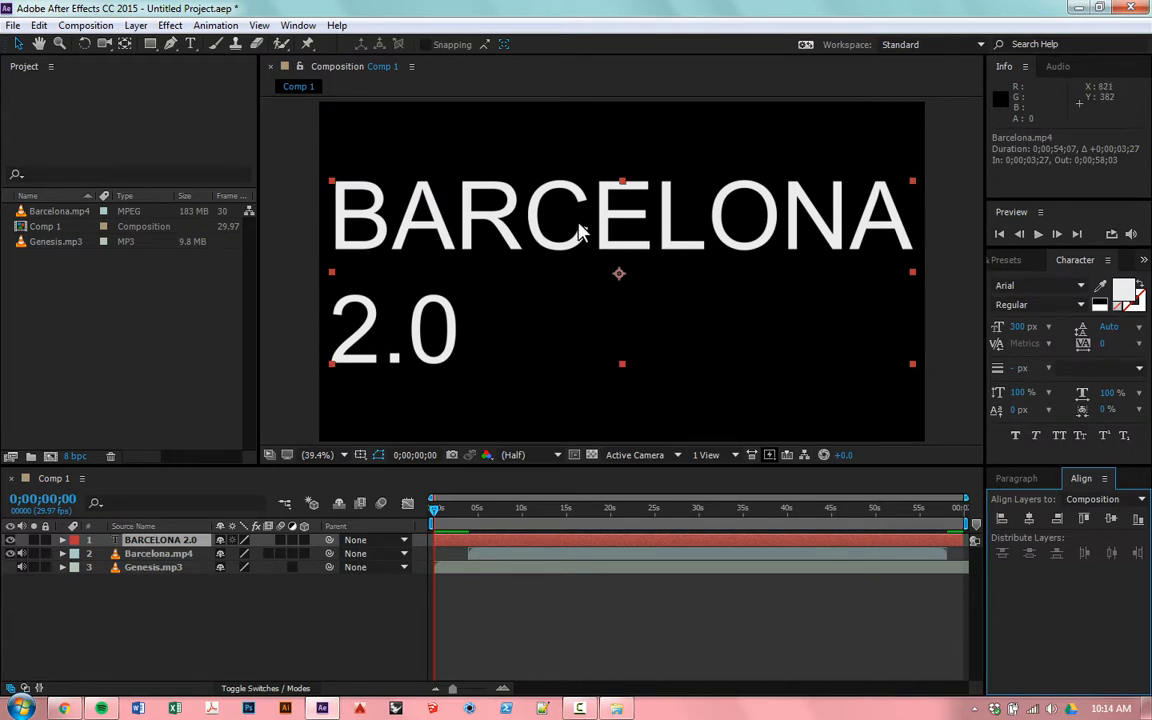
left_click(290, 281)
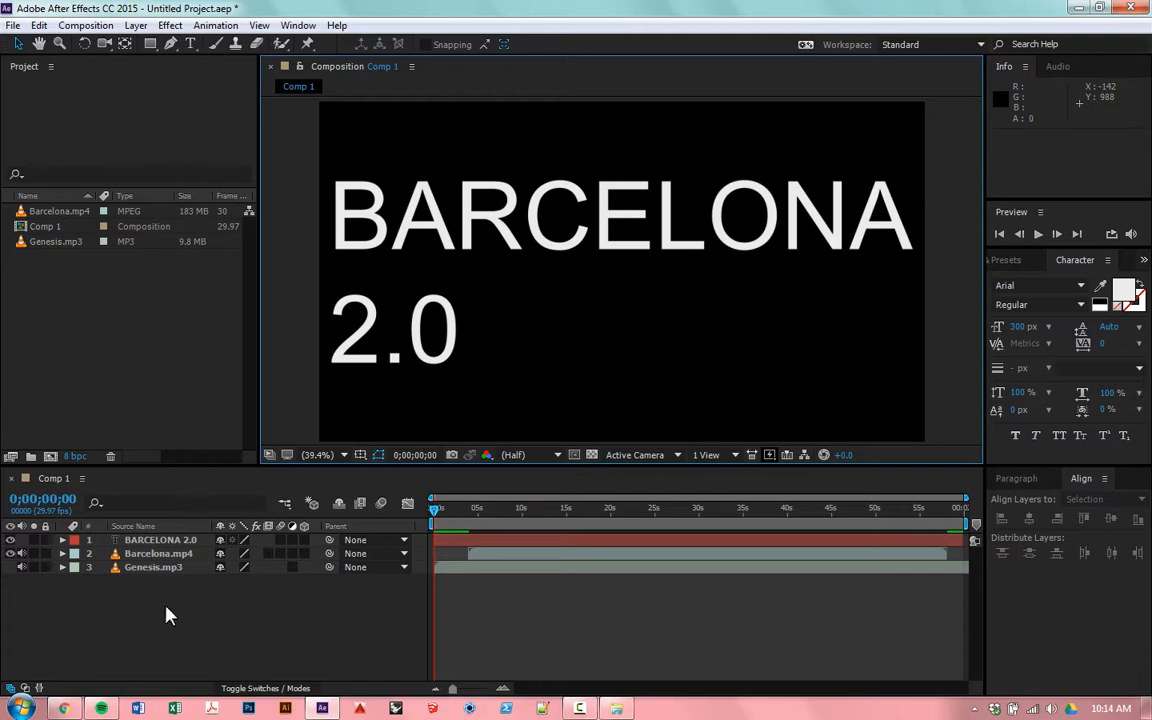
Start keyframing the BARCELONA 2.0 layer's Position, Scale and Opacity at 0;00;00;00.
left_click(176, 542)
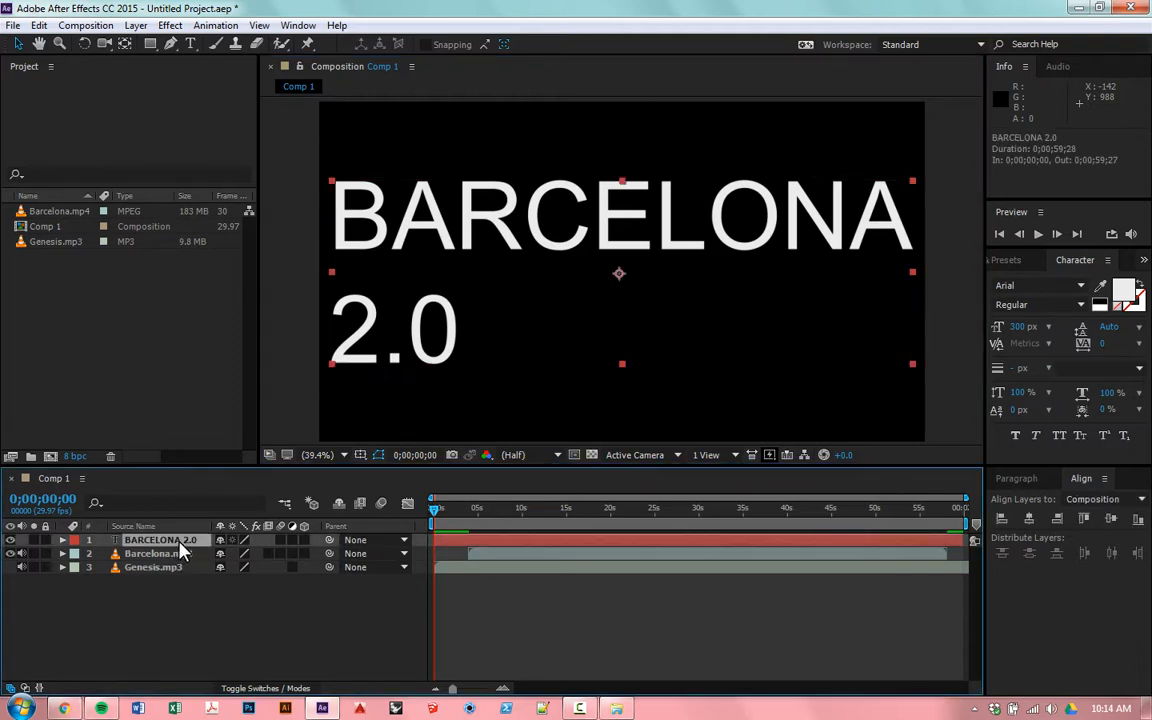
left_click(62, 540)
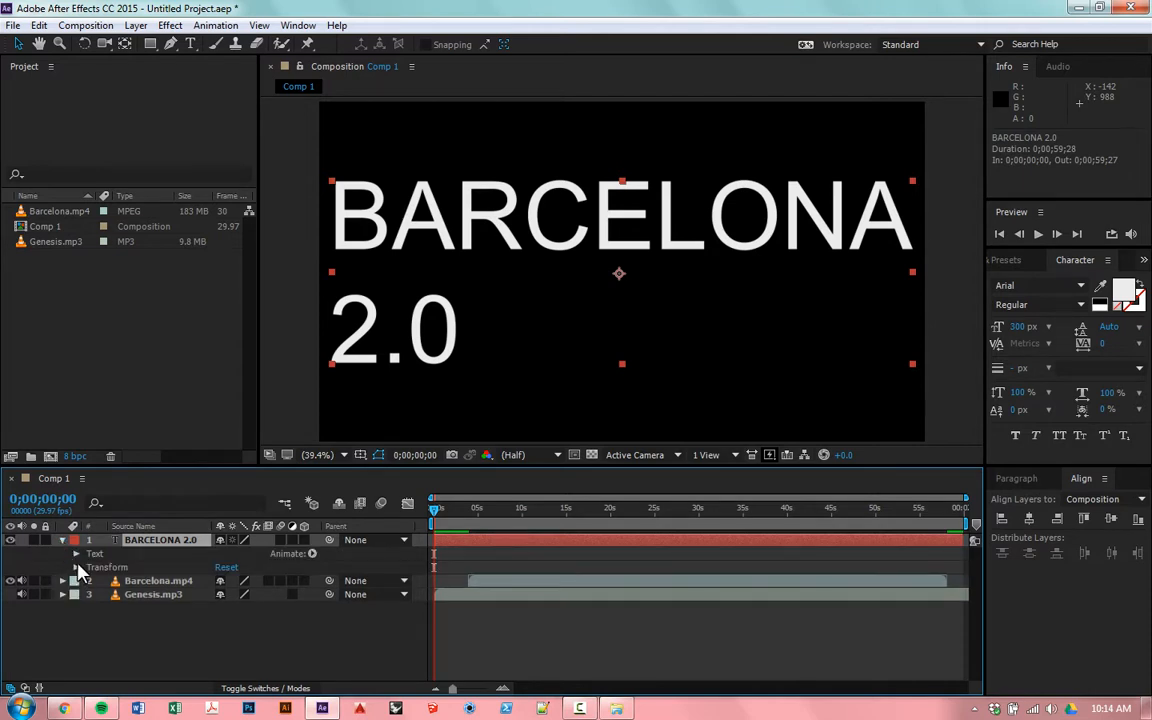
left_click(77, 567)
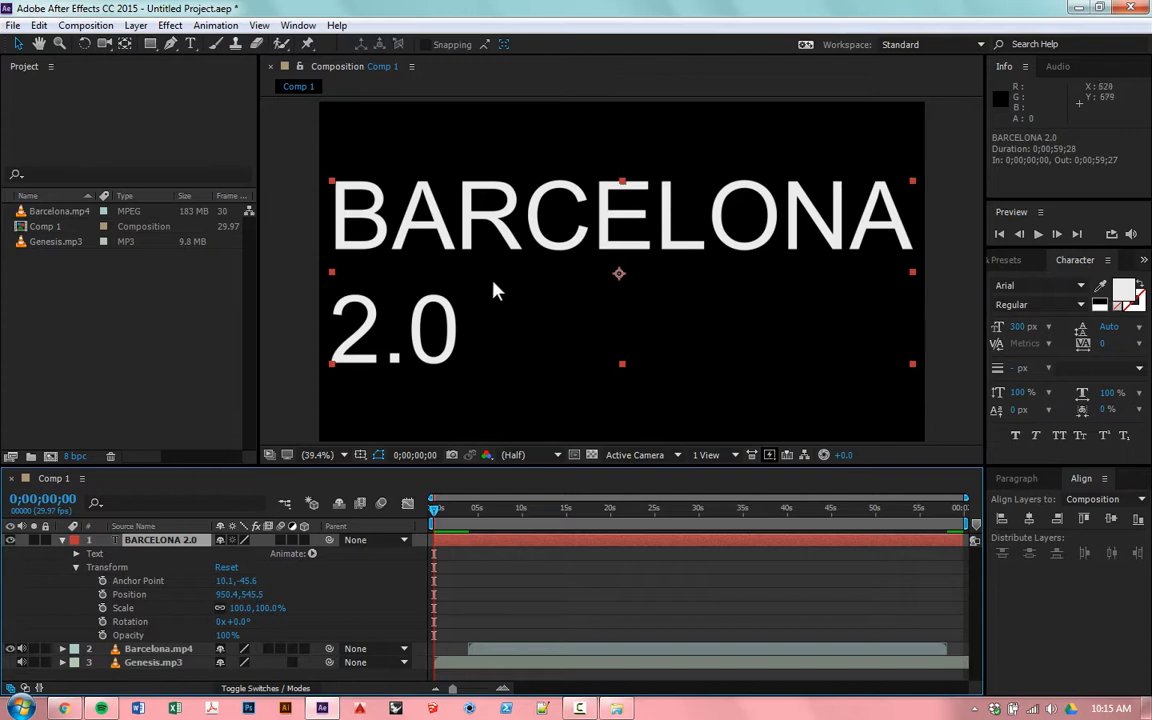
left_click(102, 595)
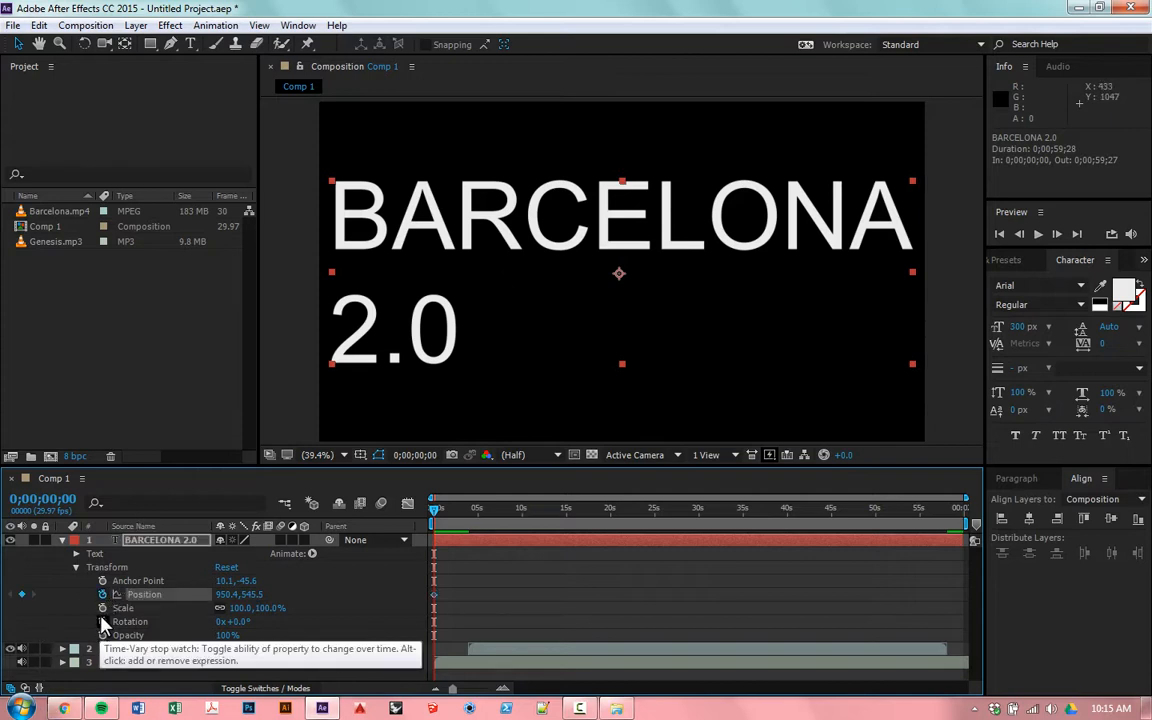
left_click(102, 608)
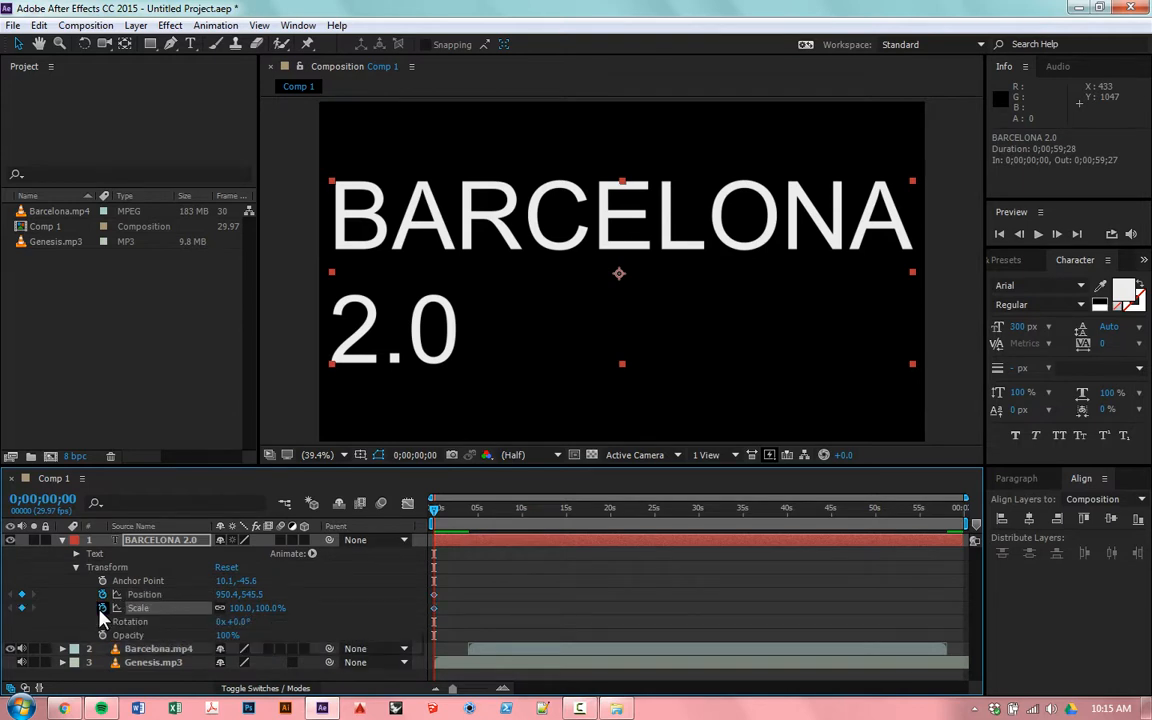
left_click(103, 635)
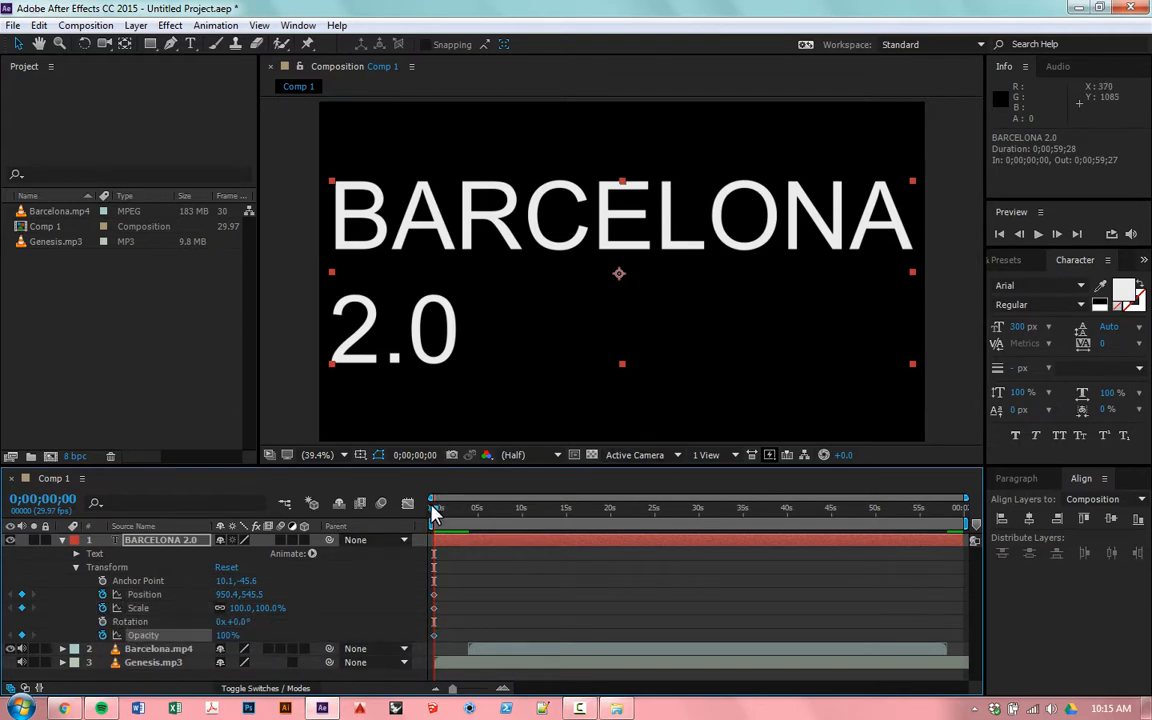
Keyframe the title's opacity to 0% at 0;00;03;27 and preview the fade from the start.
left_click_drag(435, 517, 474, 537)
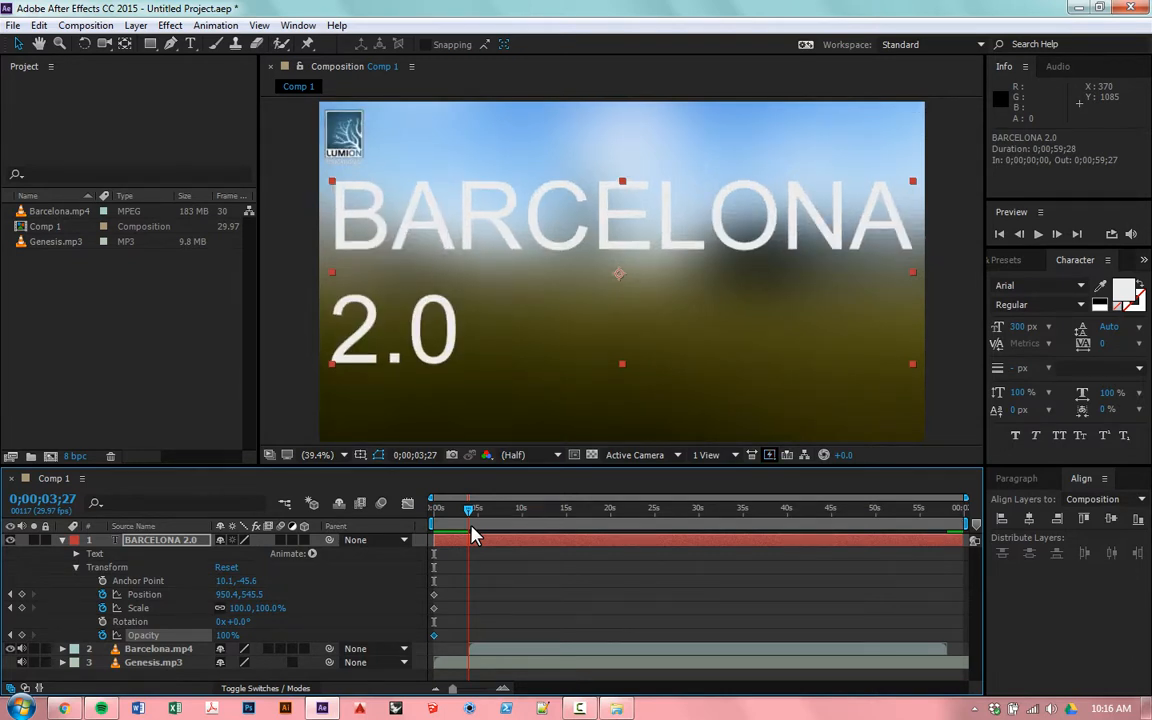
mouse_move(474, 535)
left_mouse_down()
mouse_move(436, 530)
mouse_move(470, 519)
left_mouse_up()
left_click_drag(226, 638, 3, 630)
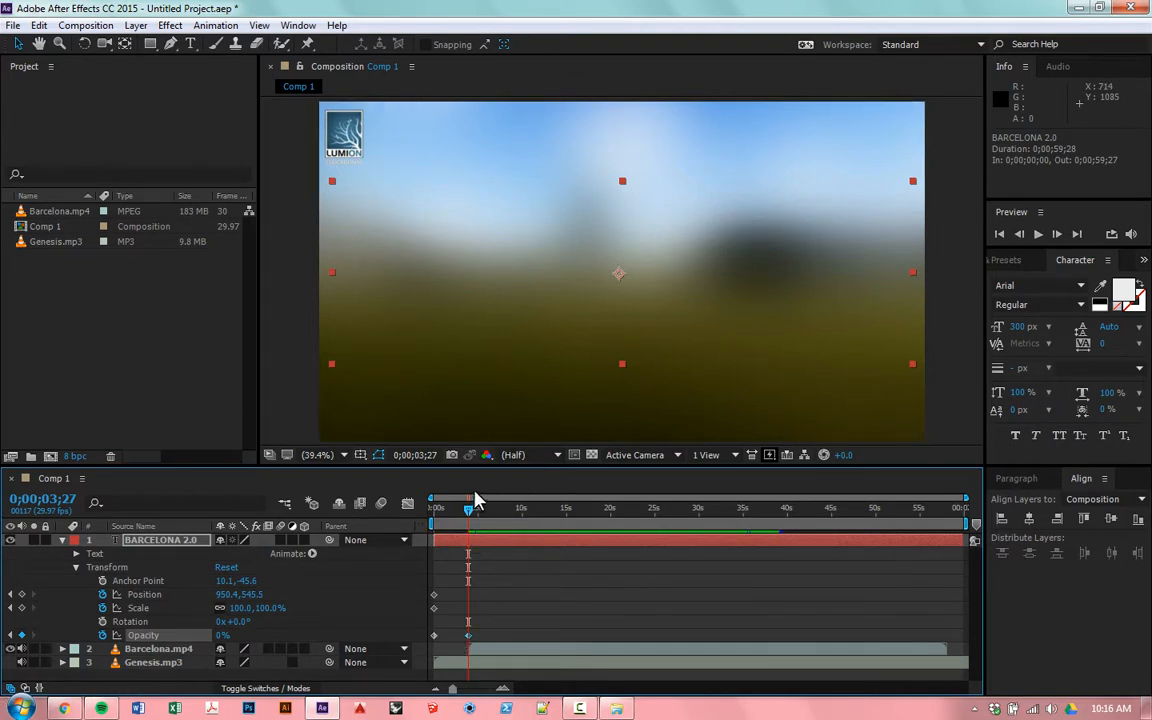
left_click_drag(468, 507, 423, 516)
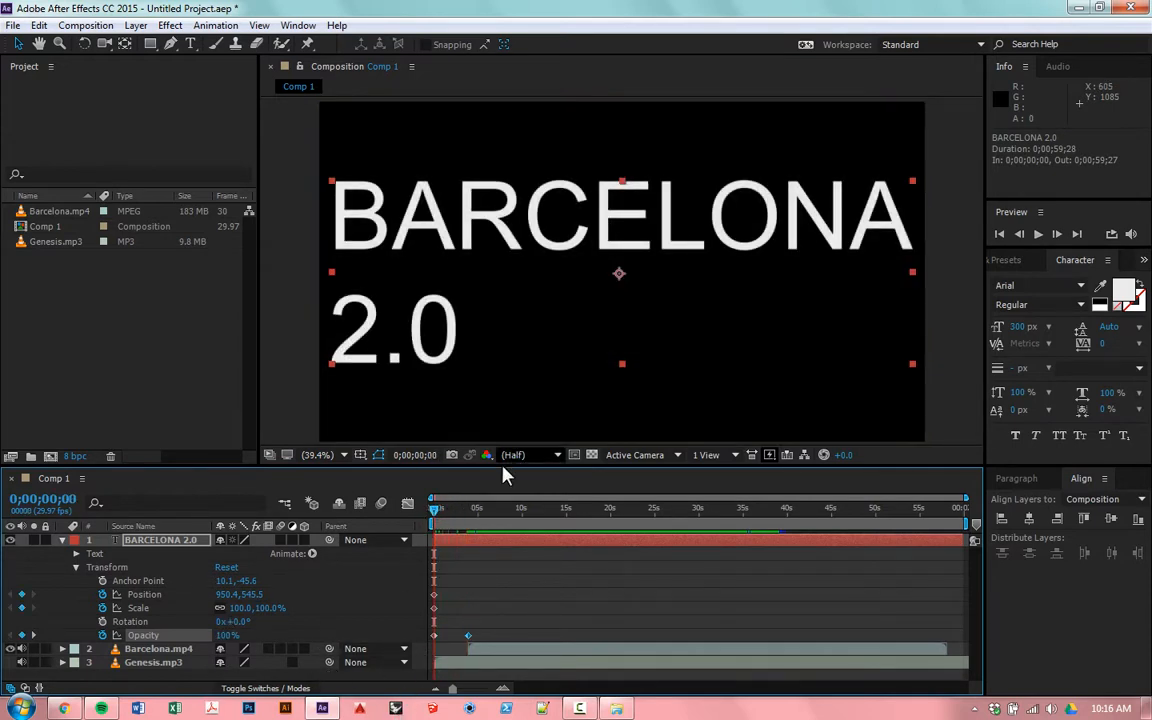
left_click_drag(437, 515, 461, 522)
key("space")
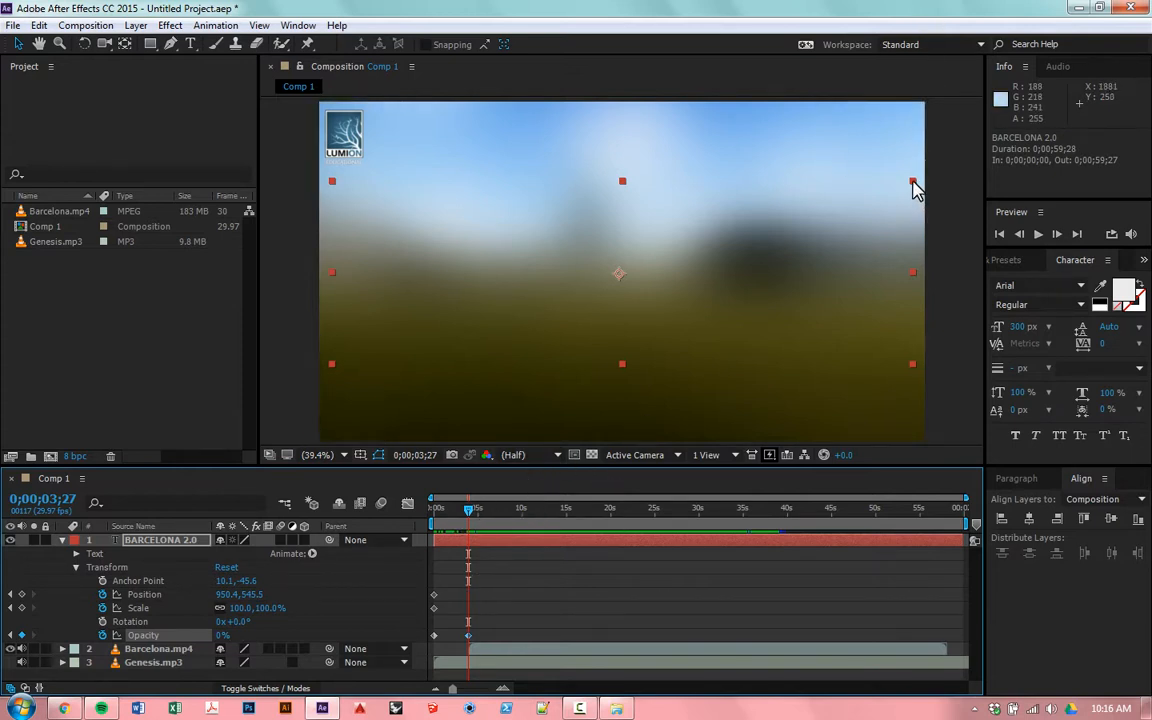
Shrink the title to about 25% scale at 0;00;03;27 and scrub through the shrinking fade.
left_click_drag(913, 183, 825, 260)
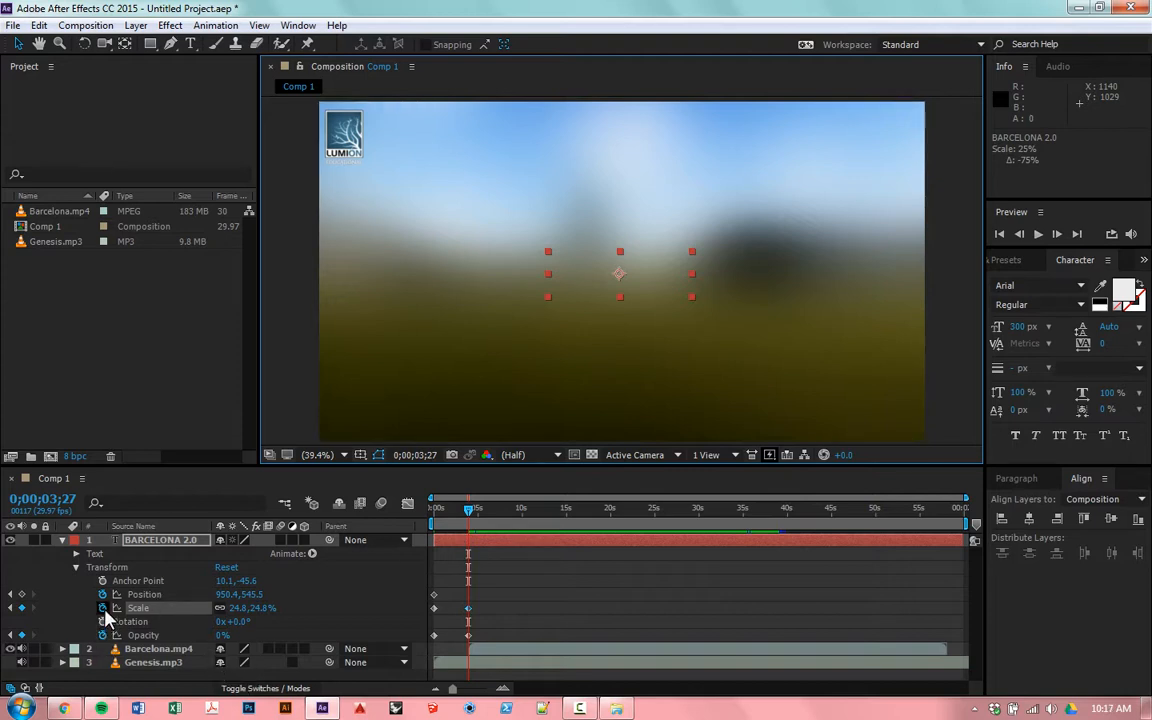
left_click(468, 607)
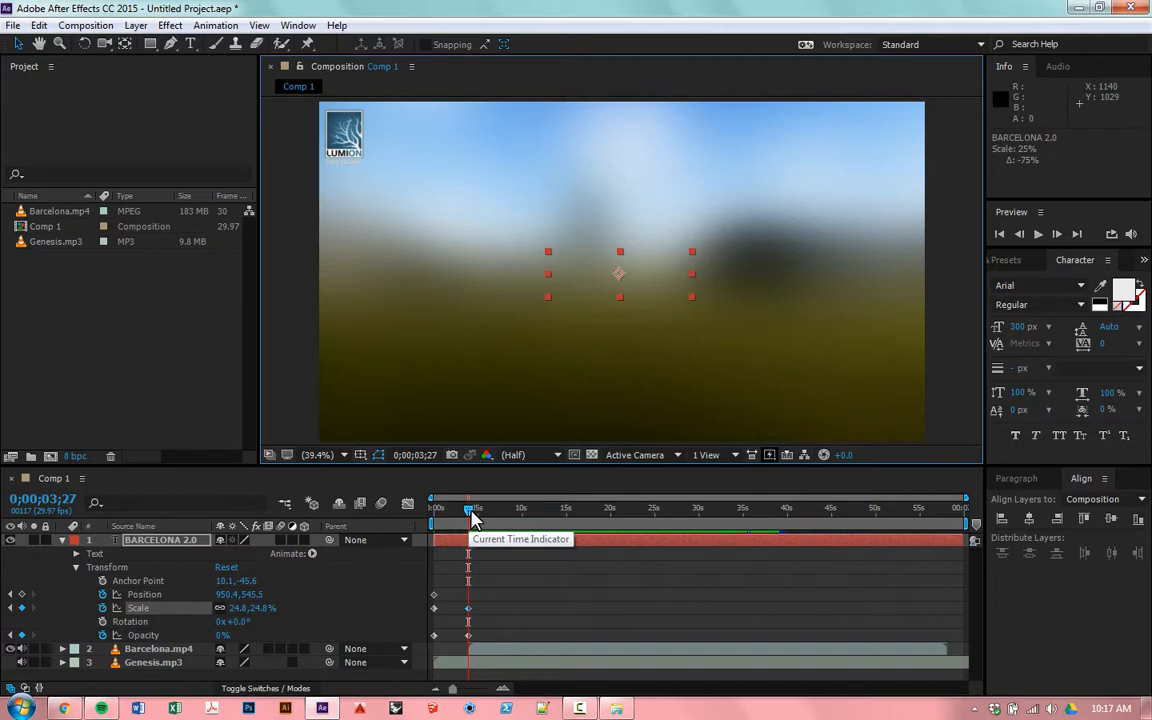
mouse_move(472, 513)
left_mouse_down()
mouse_move(430, 527)
mouse_move(496, 528)
mouse_move(420, 527)
mouse_move(472, 523)
left_mouse_up()
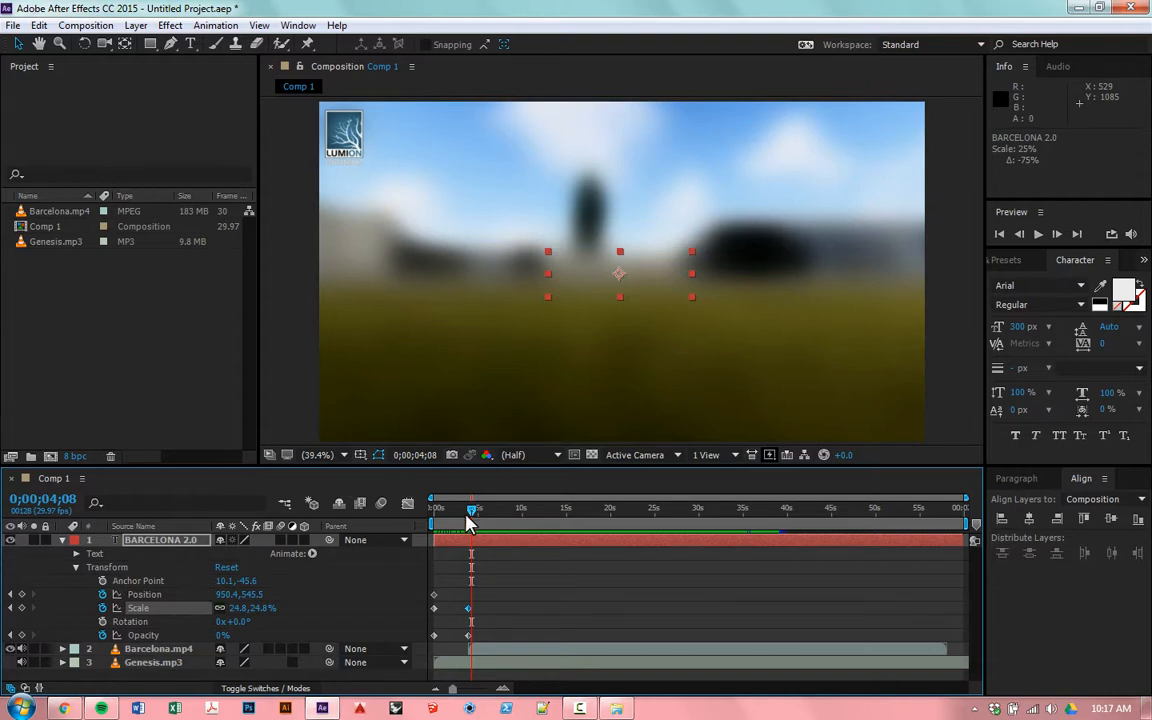
left_click_drag(472, 522, 427, 520)
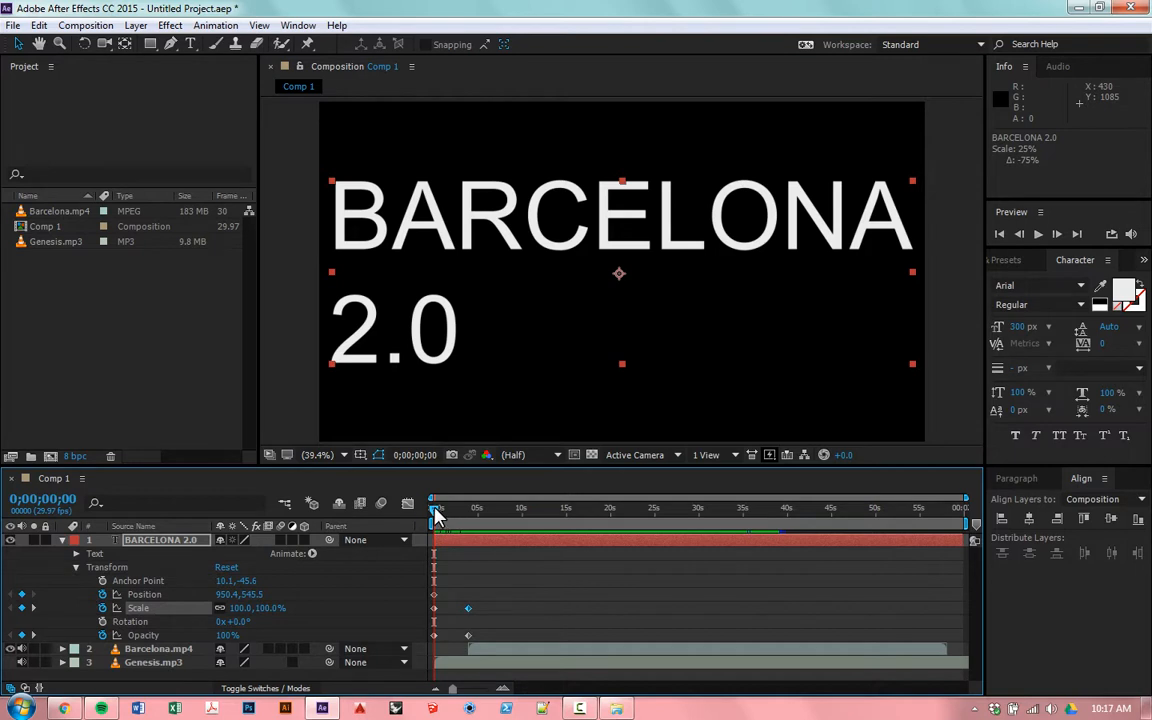
left_click_drag(435, 515, 484, 571)
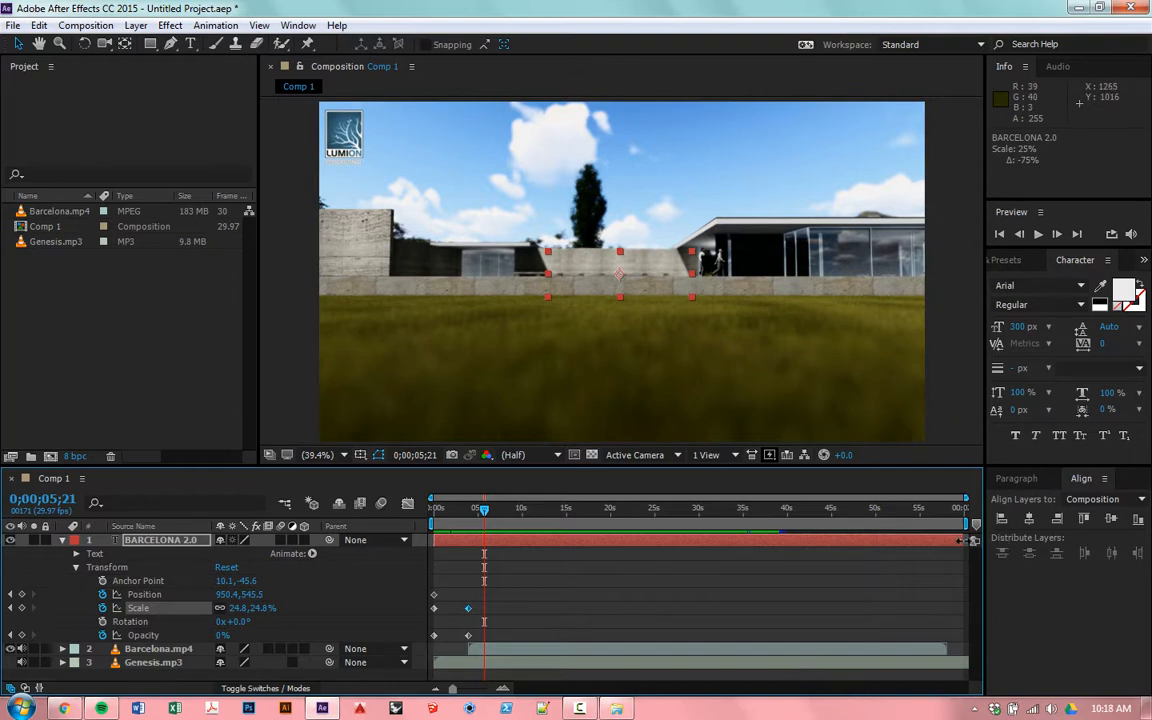
Trim the BARCELONA 2.0 layer to end at 0;00;03;26, scrub ahead in the video and collapse the layer's properties.
left_click(965, 540)
left_click_drag(928, 570, 493, 548)
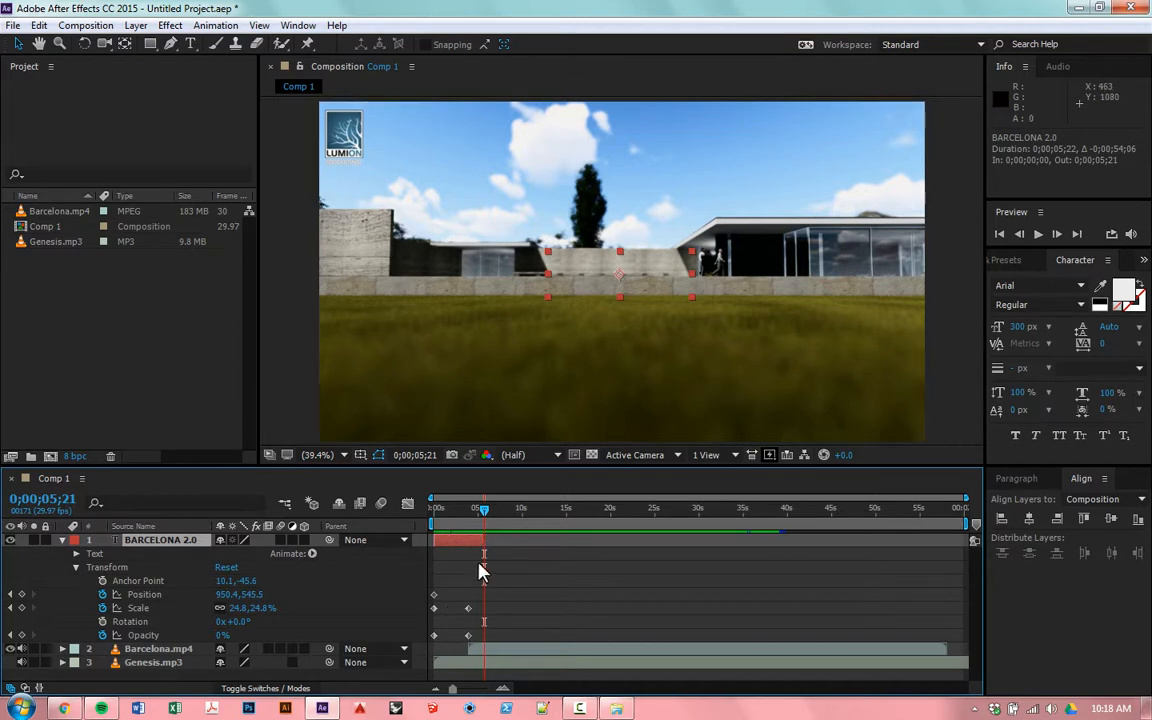
left_click_drag(484, 539, 468, 541)
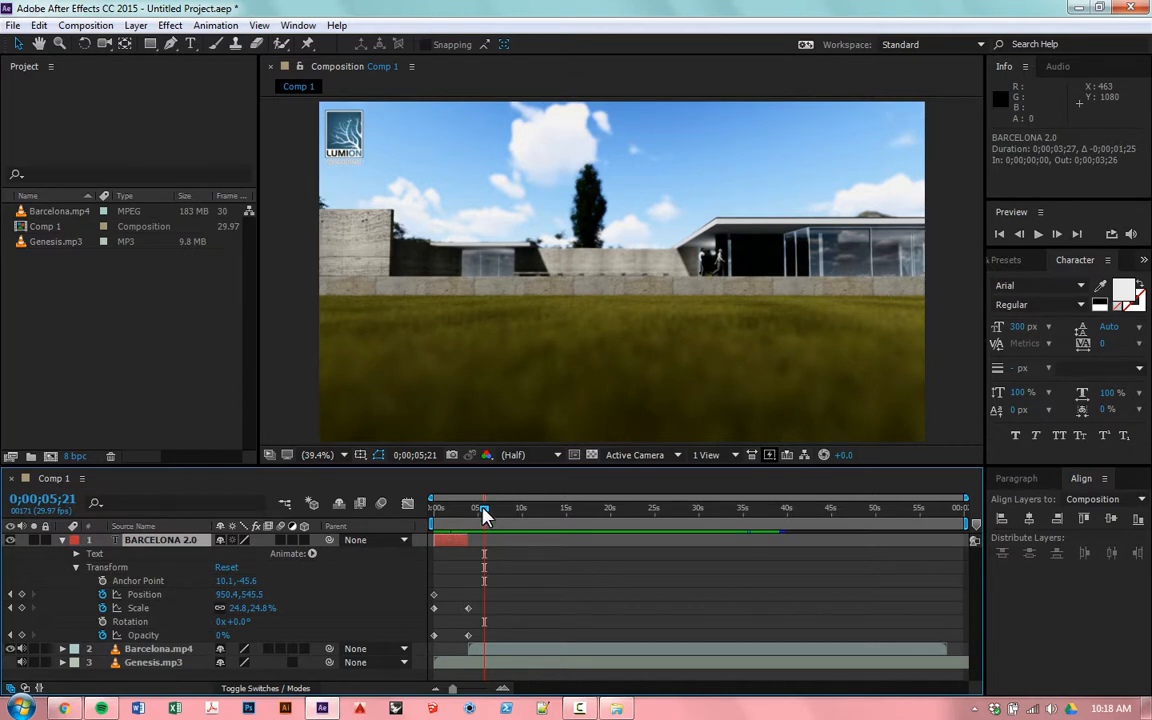
left_click_drag(484, 513, 578, 538)
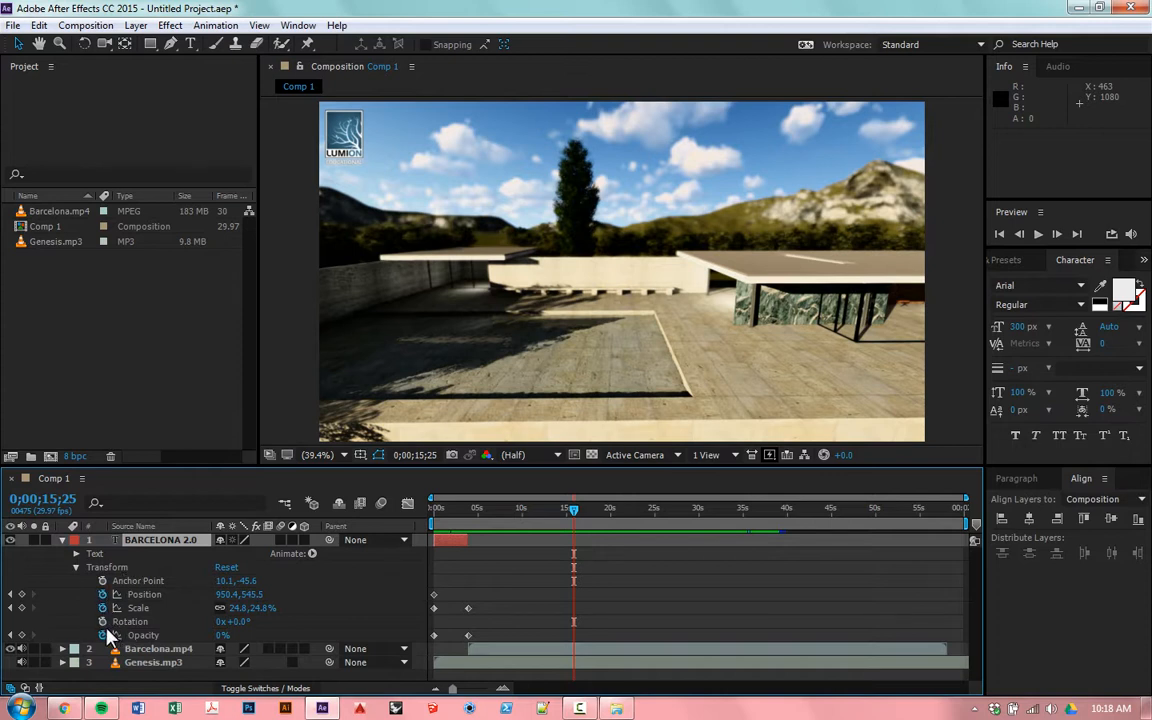
left_click(62, 541)
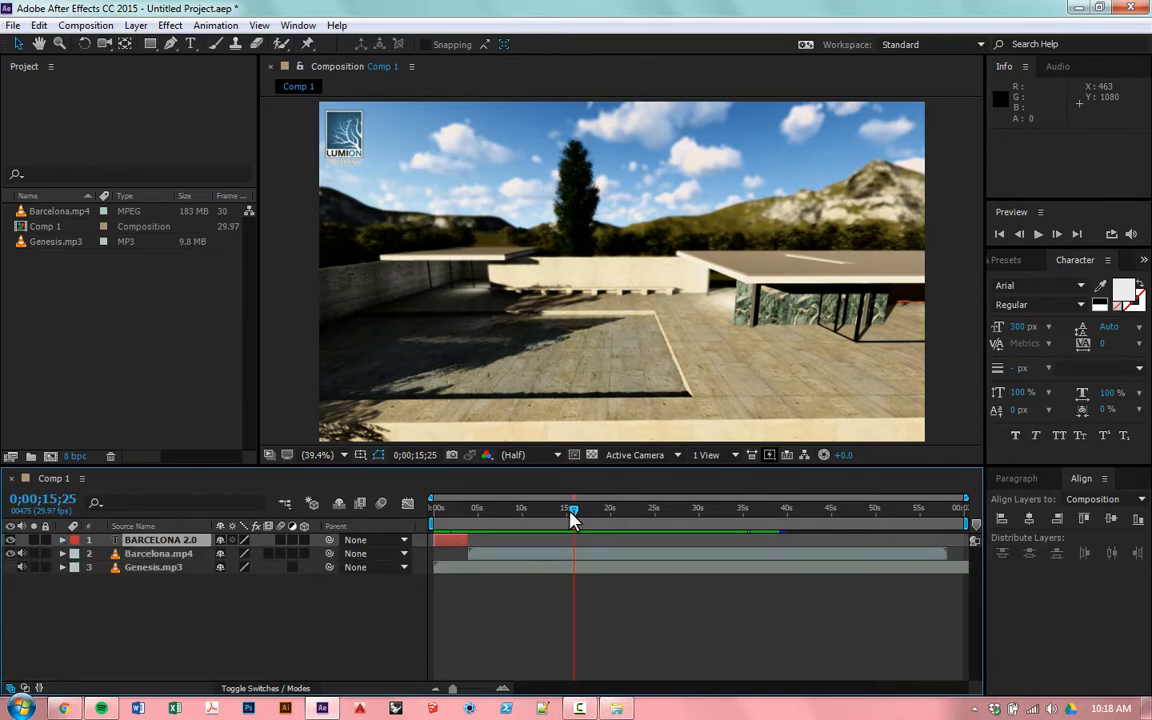
Create an empty text box in the lower-left part of the frame at 0;00;57;28, with the font size set to 36 px.
left_click_drag(573, 519, 916, 518)
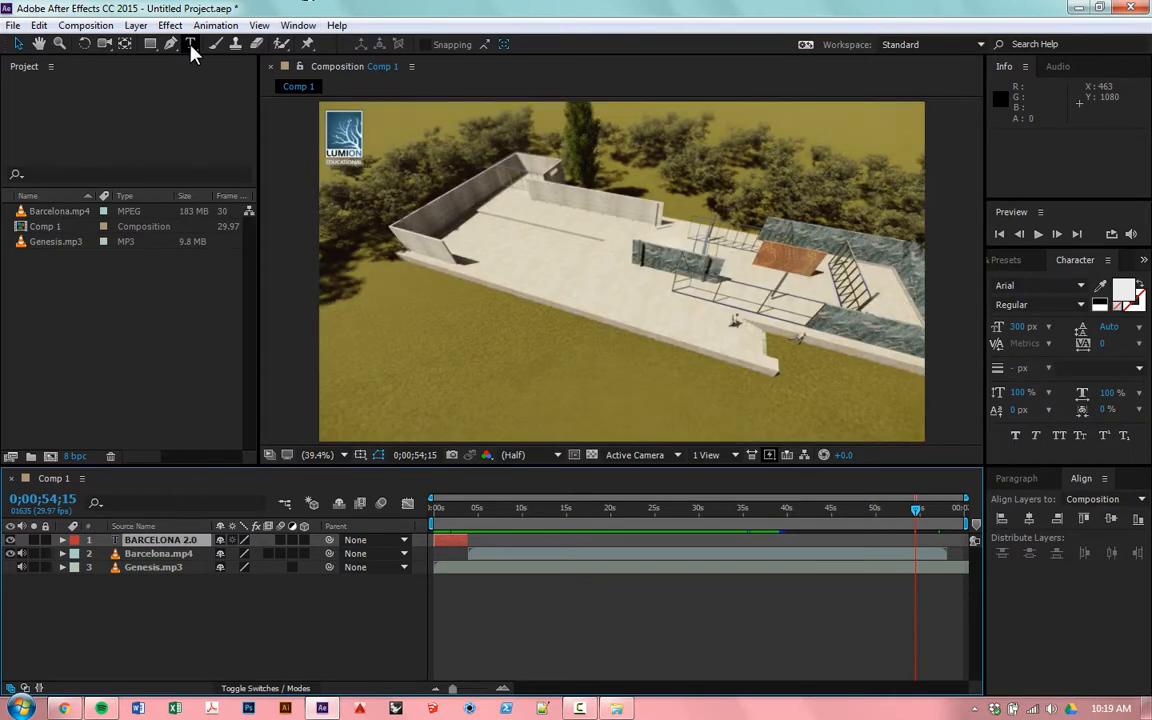
left_click(191, 44)
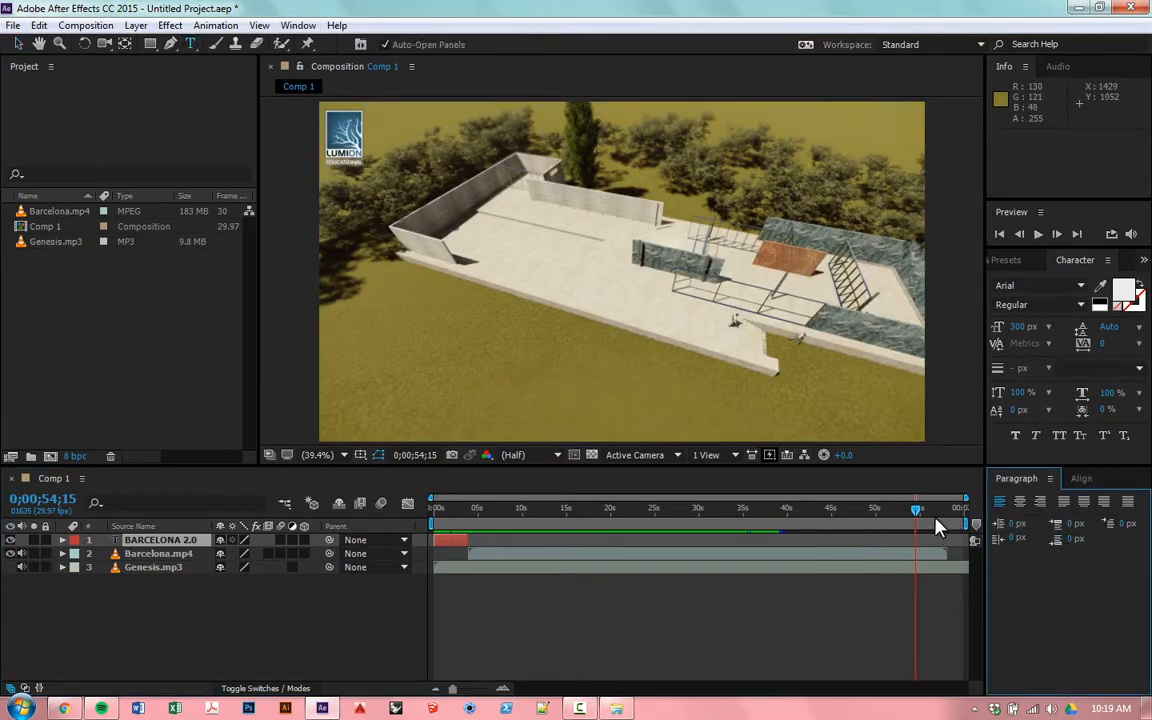
left_click_drag(916, 510, 949, 521)
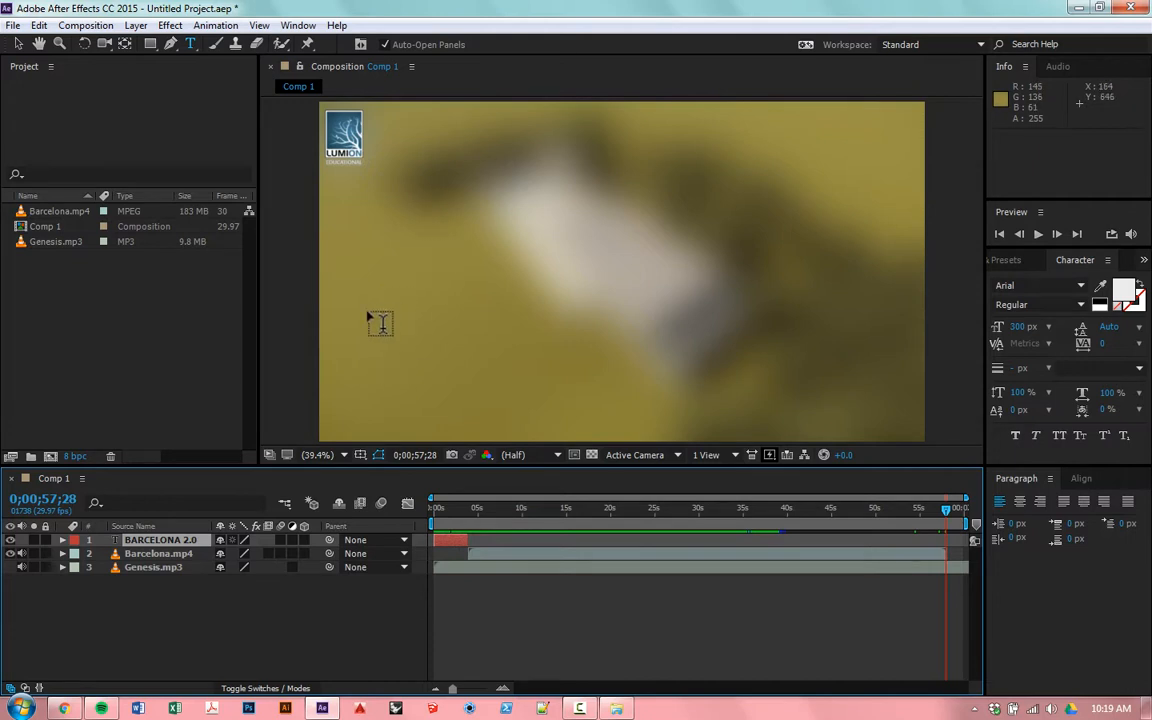
left_click_drag(366, 309, 579, 407)
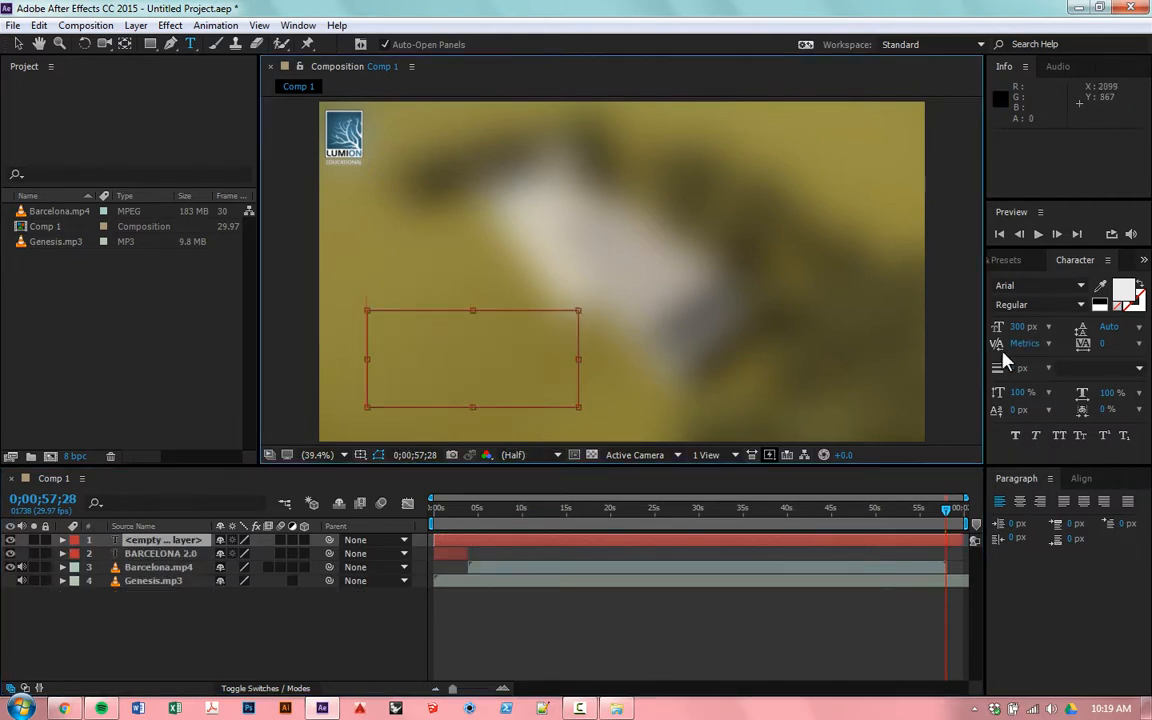
left_click(1047, 328)
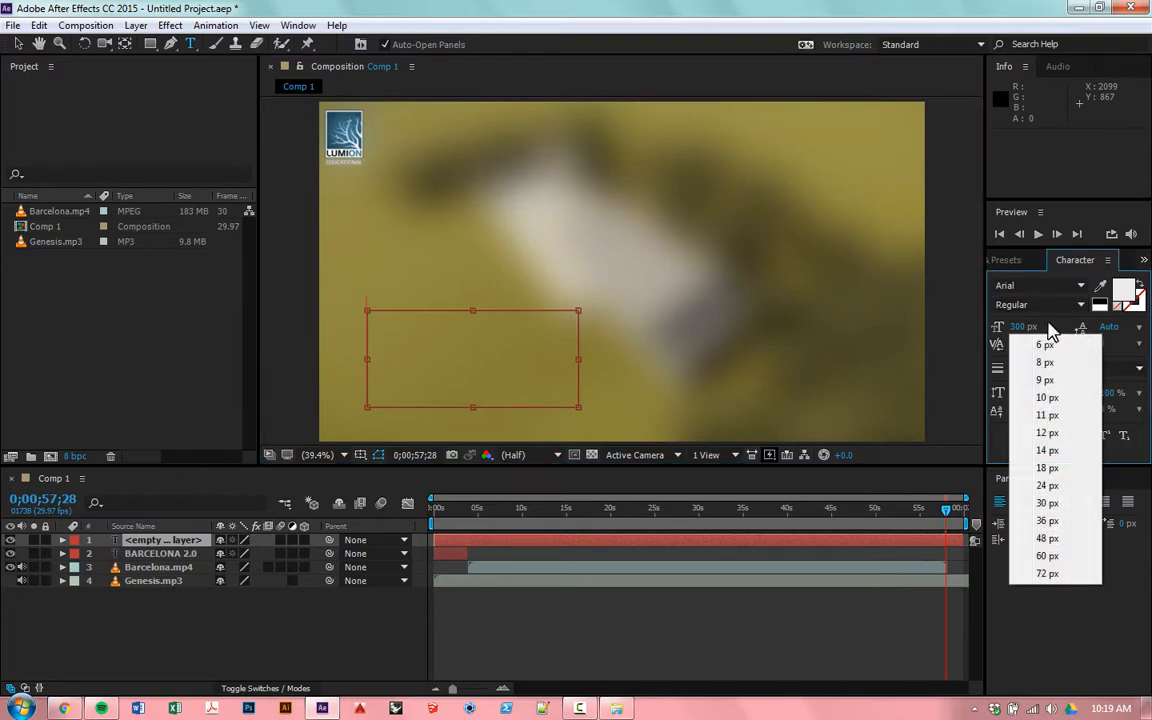
left_click(1046, 521)
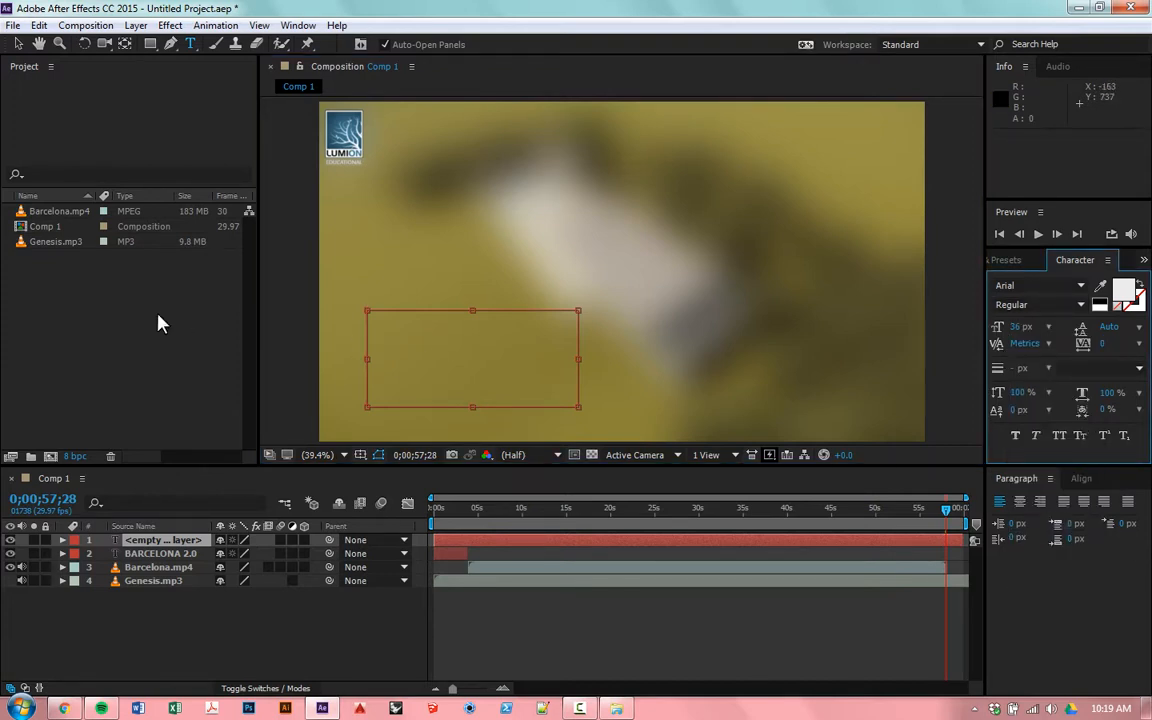
Enter the closing credits on three lines: the author's full name, INTD 4344 and SONG: "GENESIS".
type("ri")
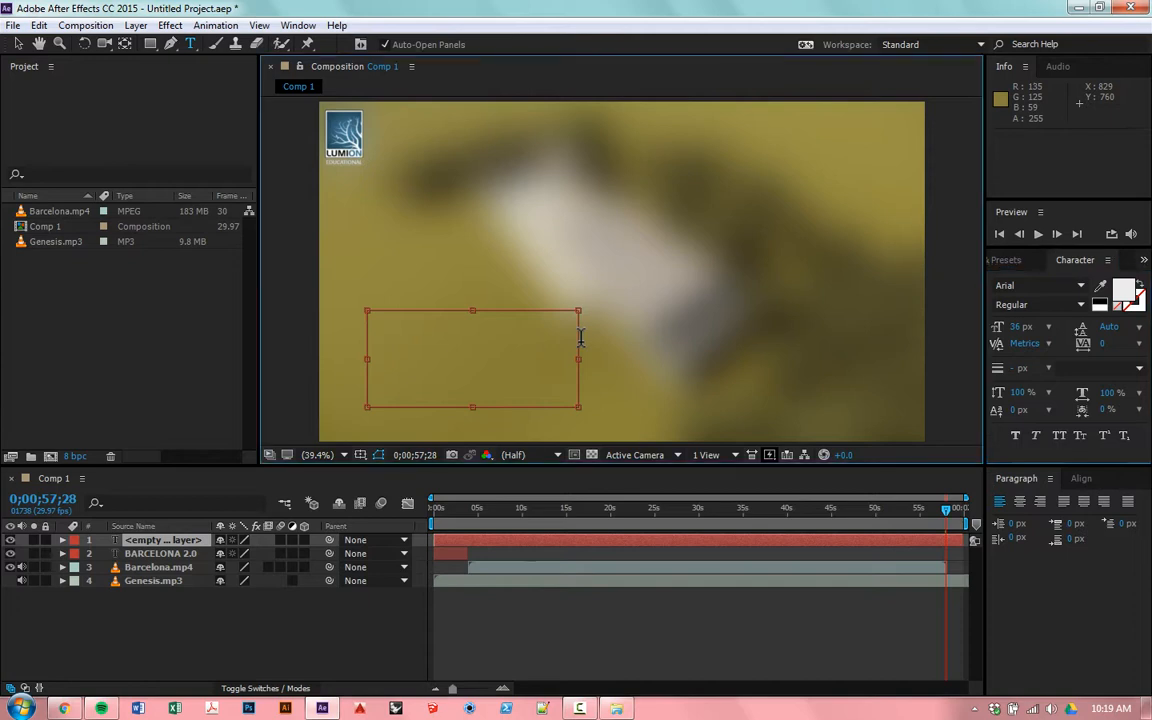
type("c")
key("BackSpace")
key("BackSpace")
type("RICARDO LEON")
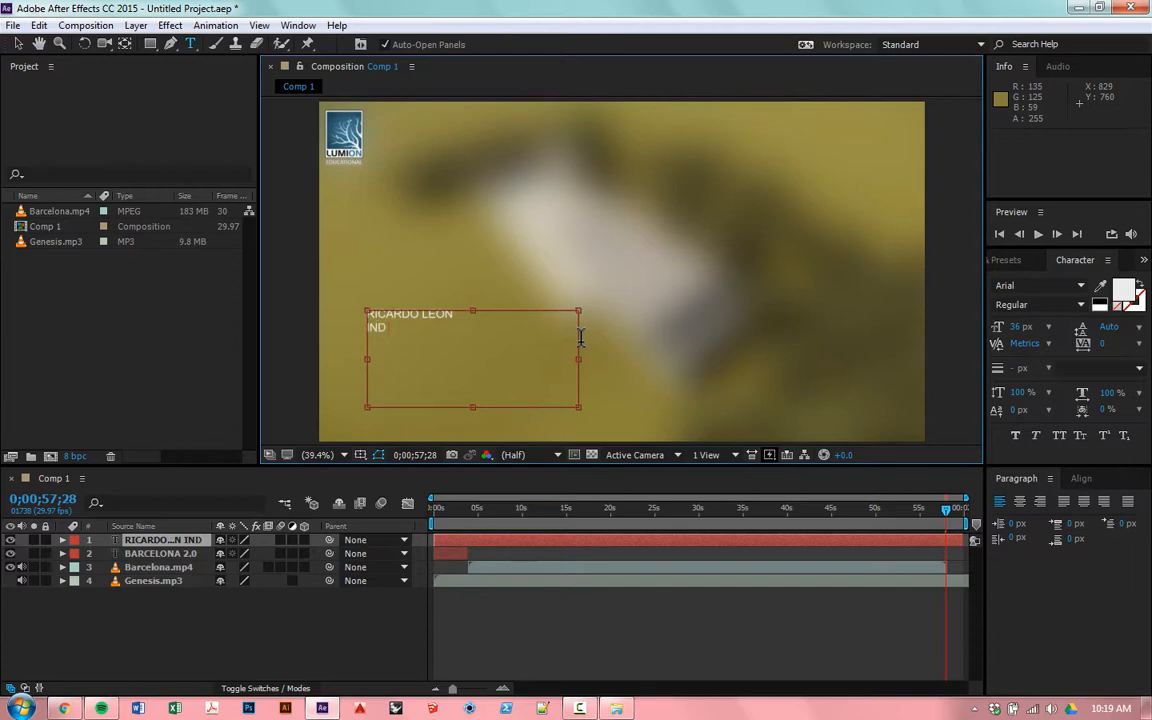
key("BackSpace")
type("D 43")
type("G")
type(": ")
type("\"GEN")
type("E")
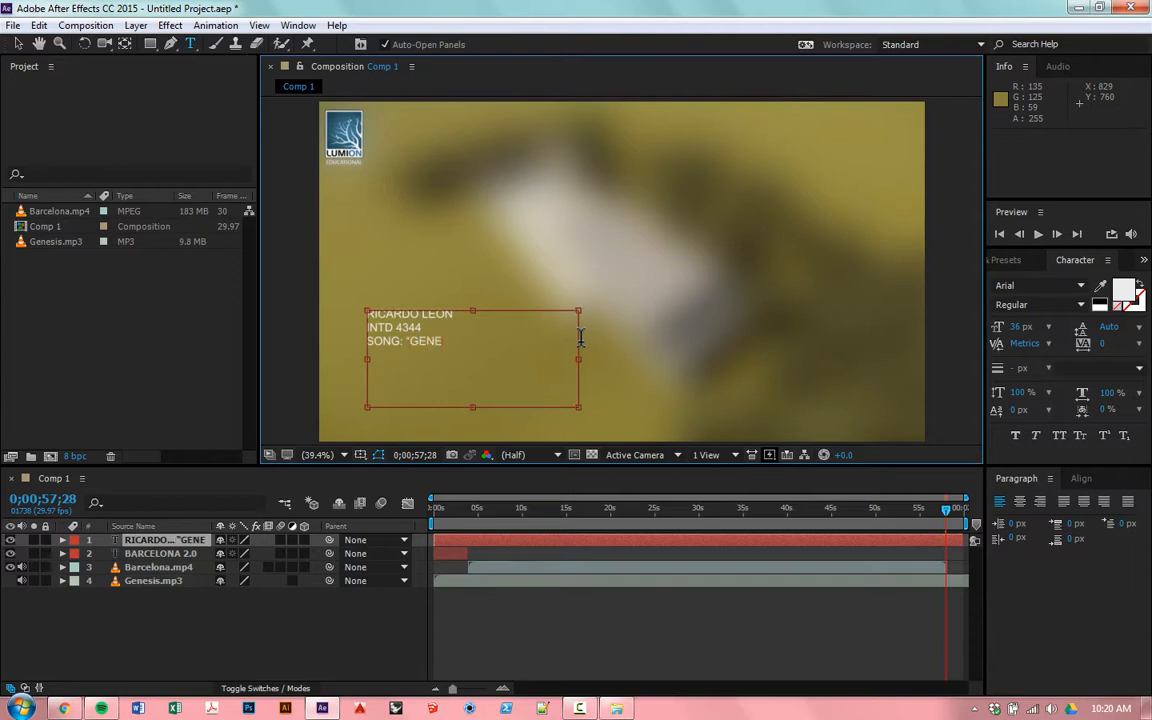
type("SIS\"")
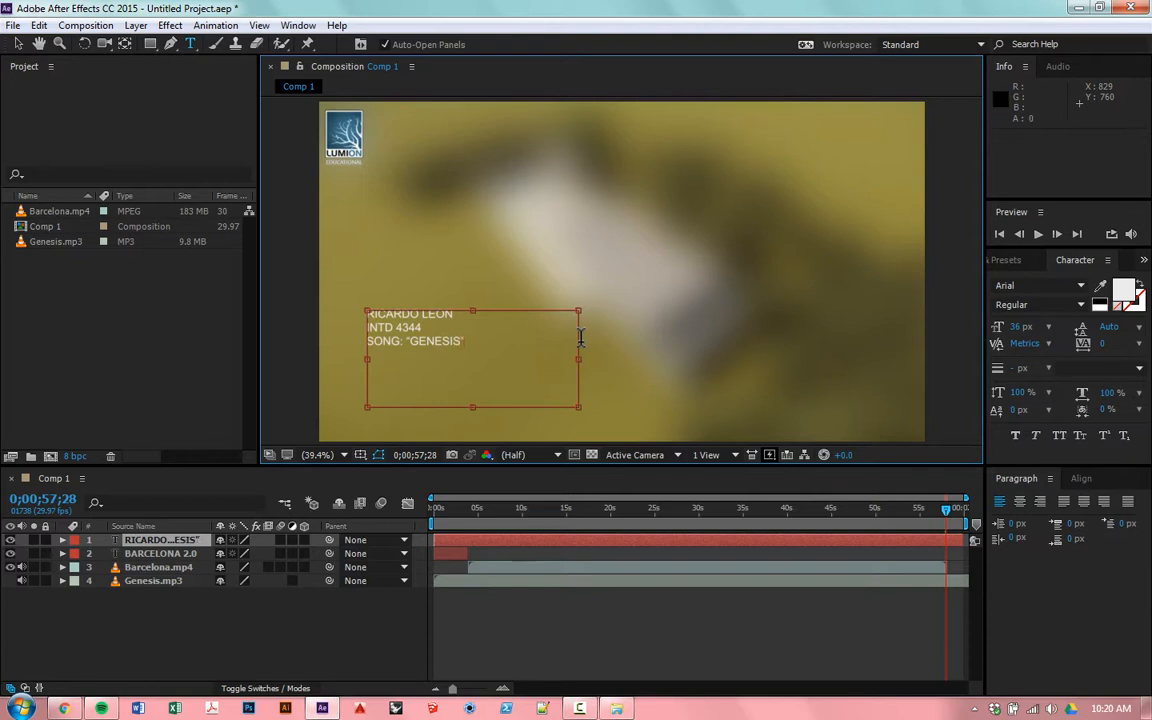
Add BY GRIMES to the song line of the credits and move the text block down near the frame's lower-left corner.
type(" BY GRIMES")
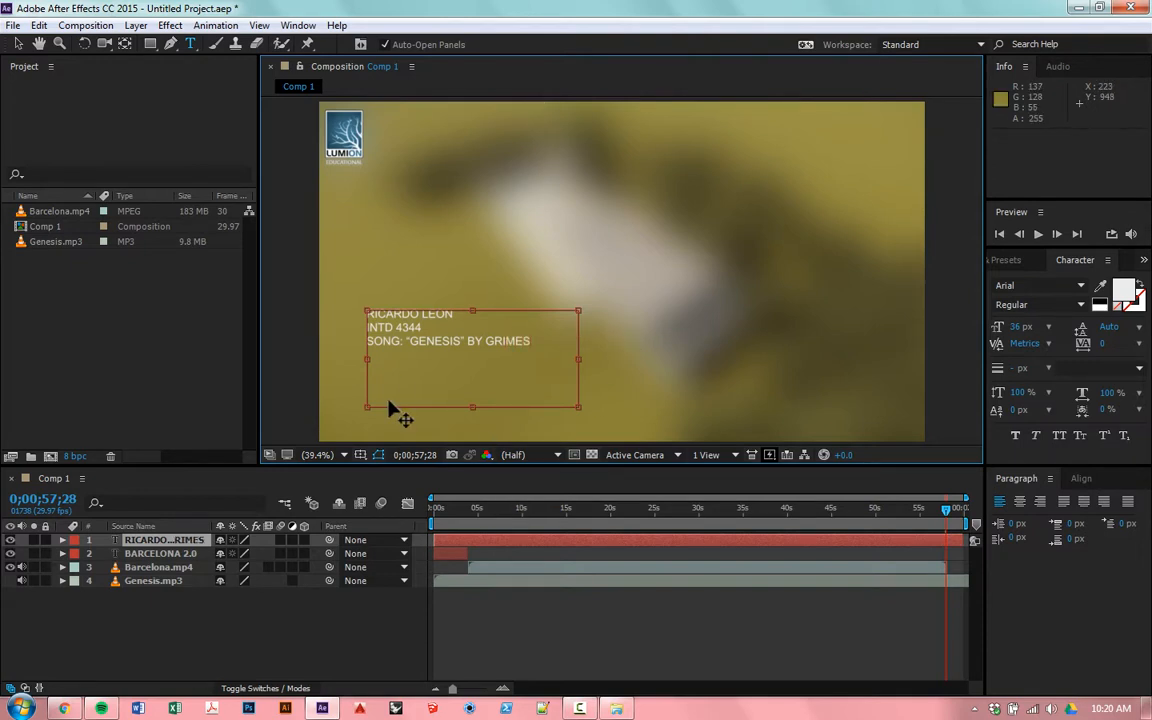
left_click(16, 46)
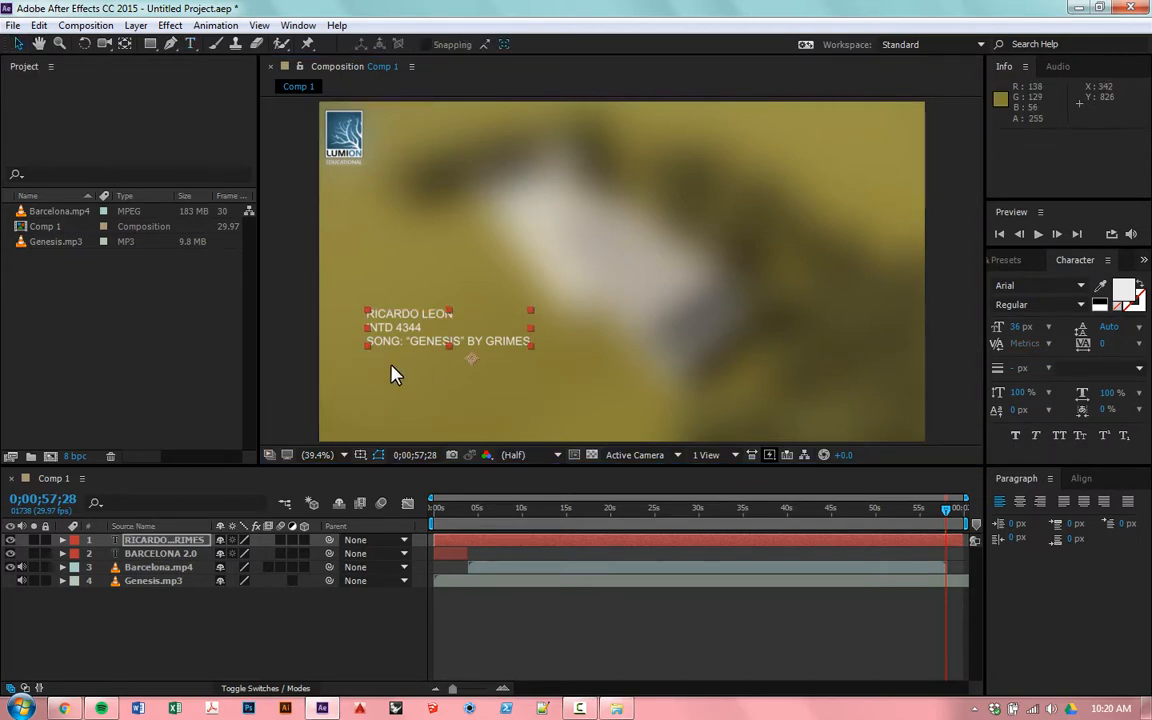
left_click_drag(428, 341, 421, 397)
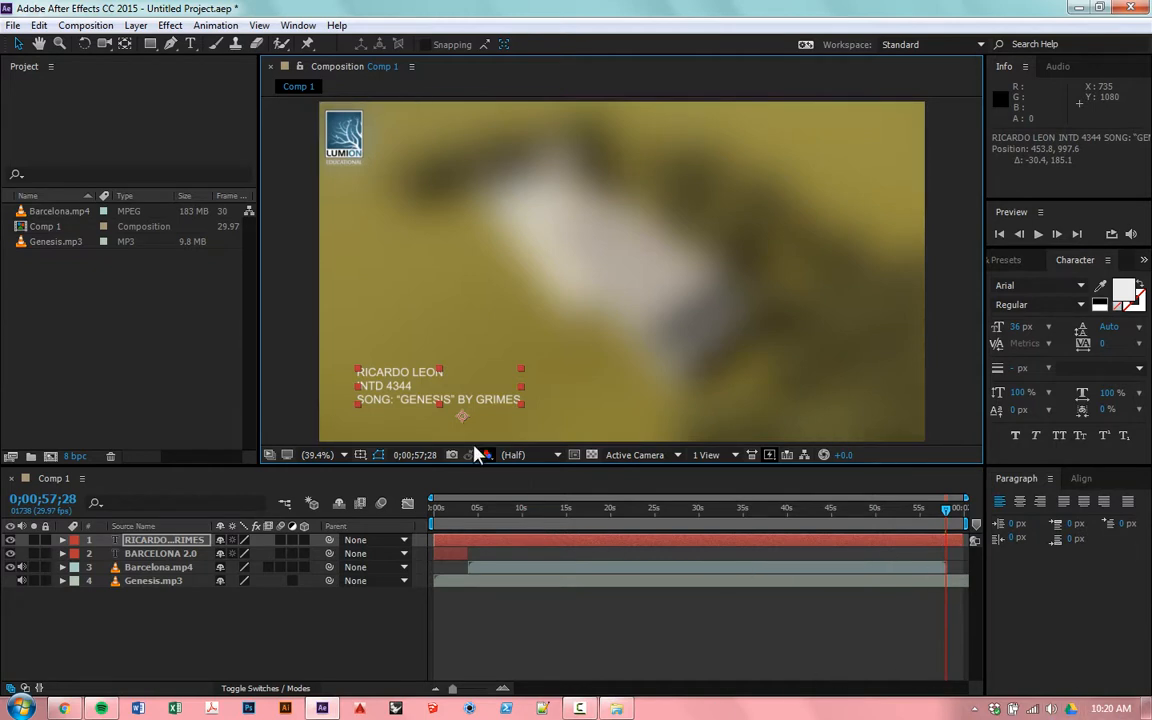
Trim the start of the credits layer to 0;00;58;04, just after the Barcelona video ends.
left_click(455, 538)
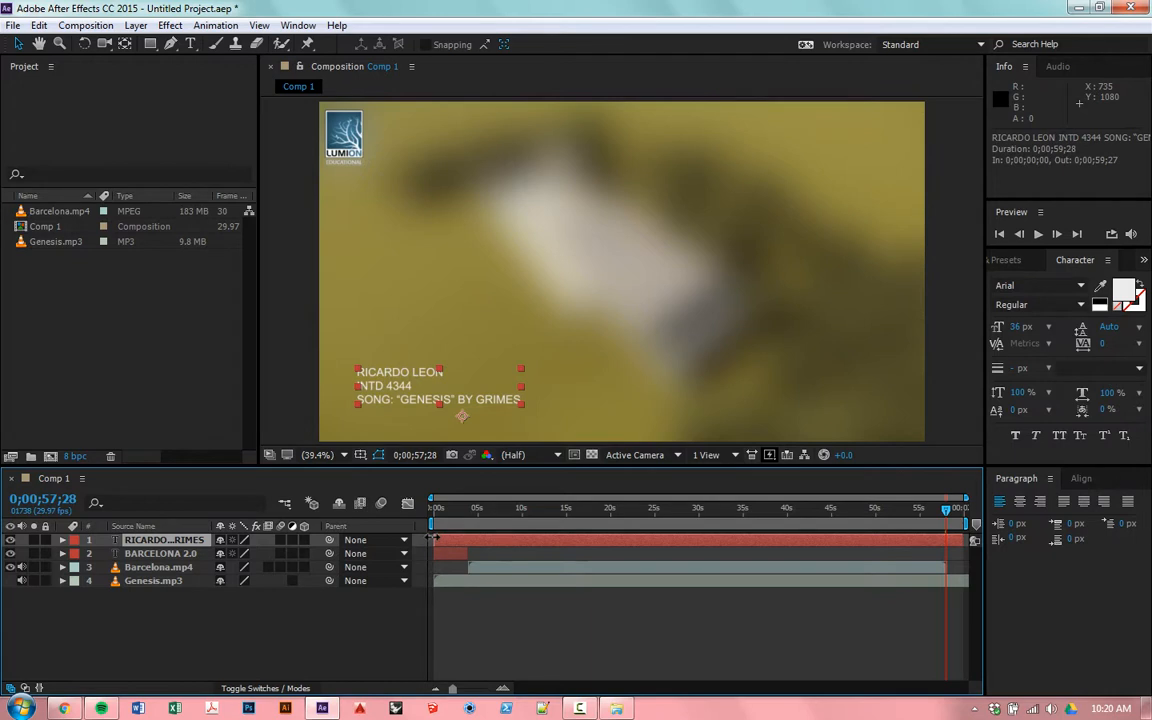
left_click_drag(435, 539, 933, 541)
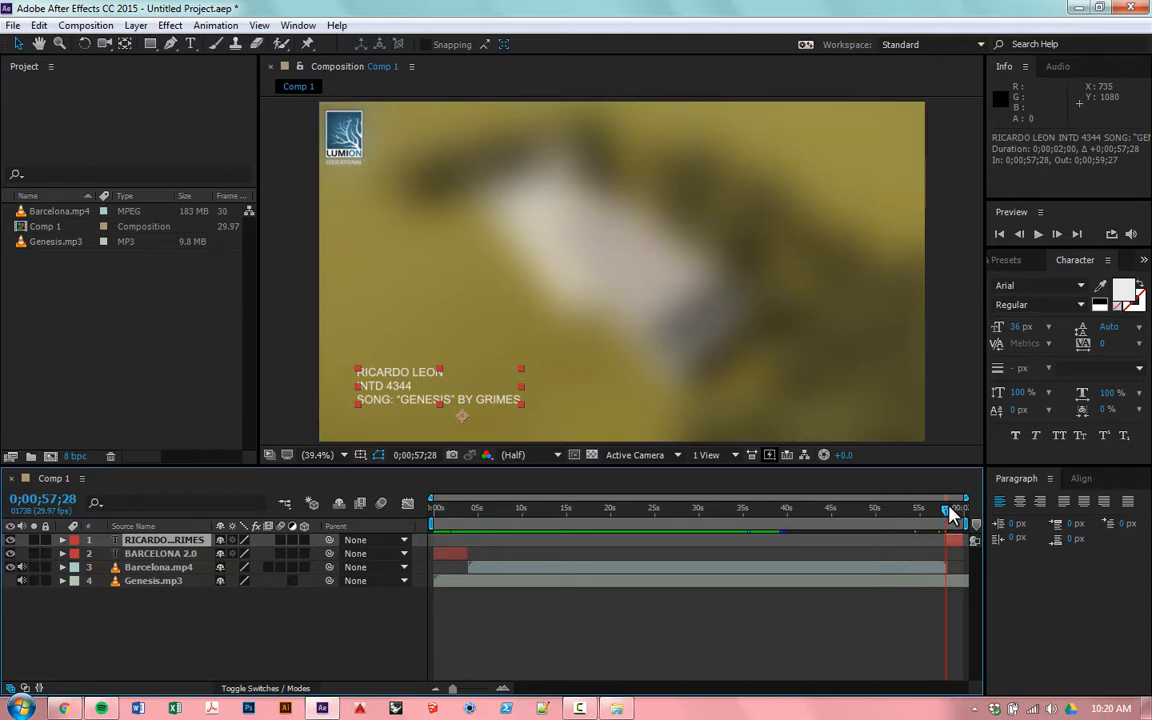
left_click_drag(950, 514, 948, 571)
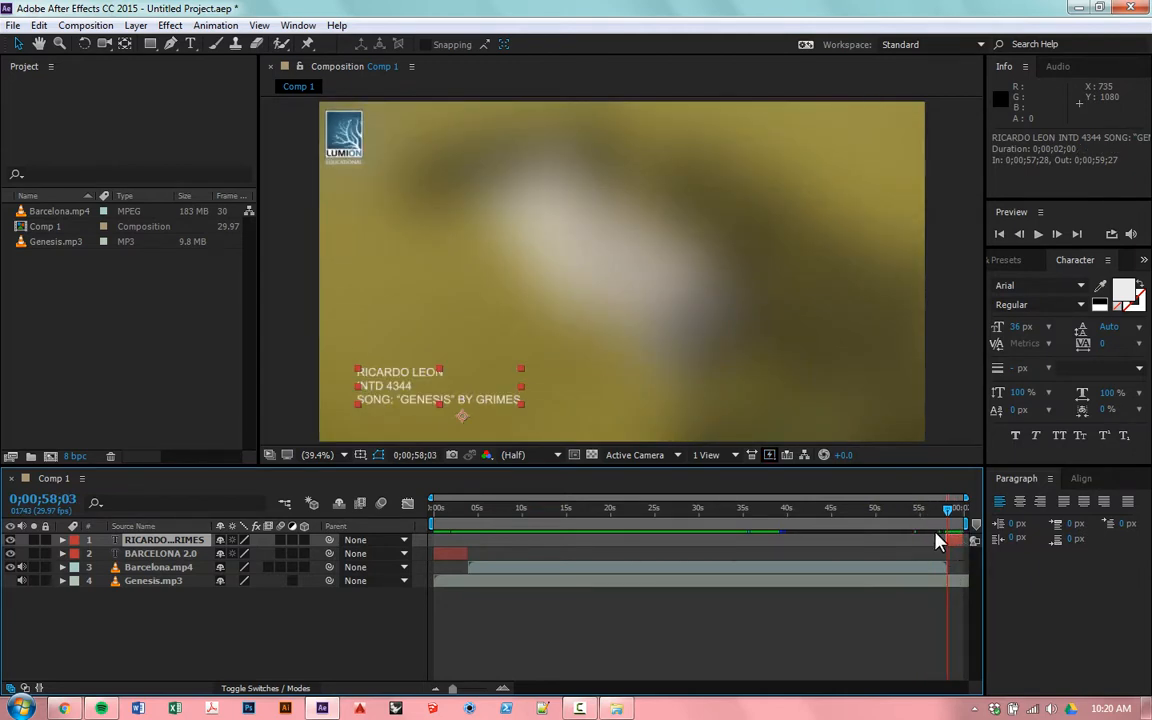
left_click_drag(948, 540, 952, 540)
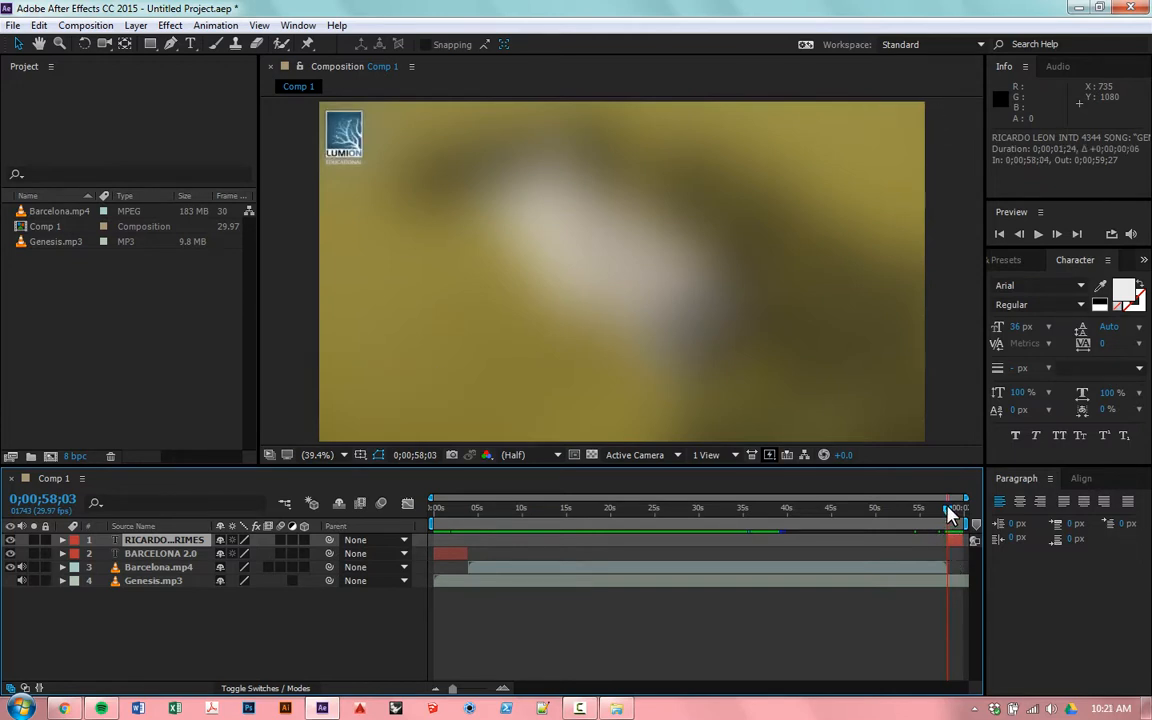
Add an Opacity keyframe of 0% to the credits layer at 0;00;58;04.
left_click(950, 510)
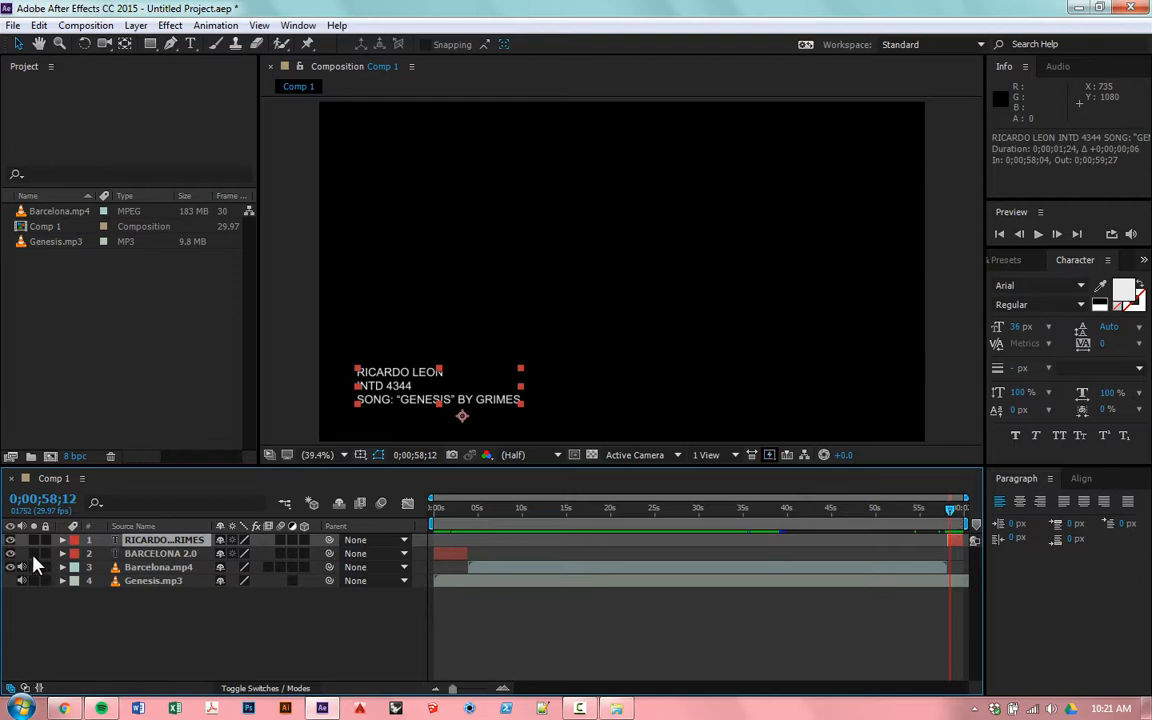
left_click(62, 541)
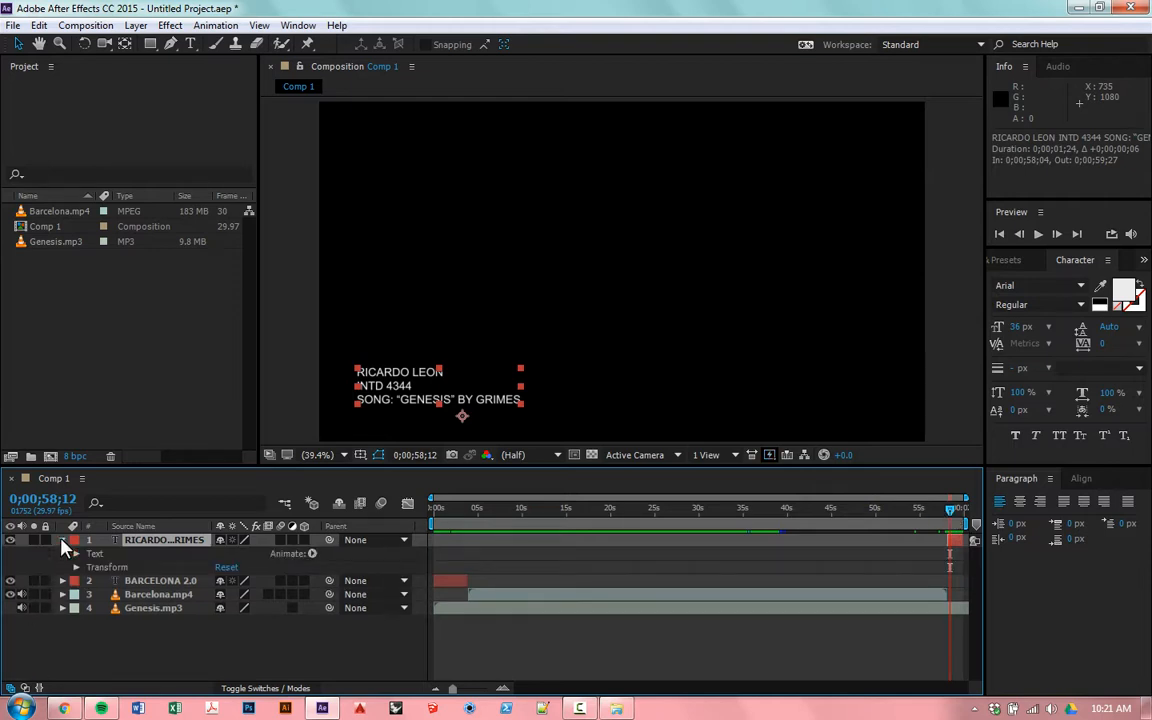
left_click(76, 567)
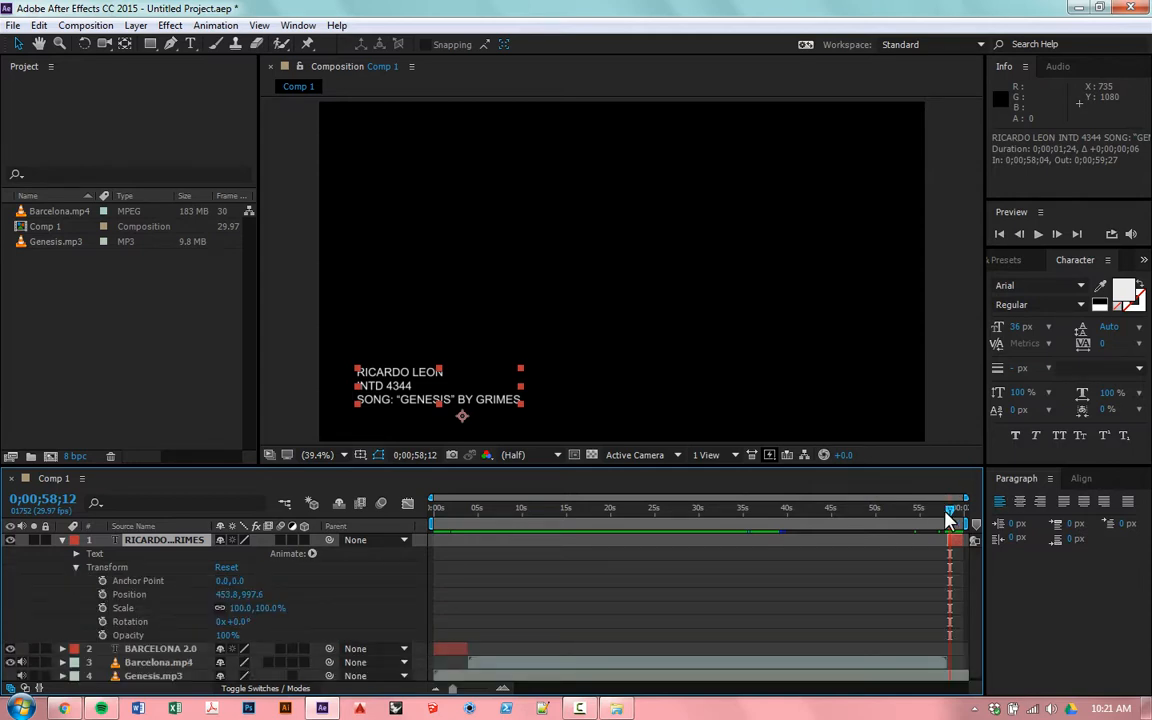
left_click_drag(950, 519, 948, 520)
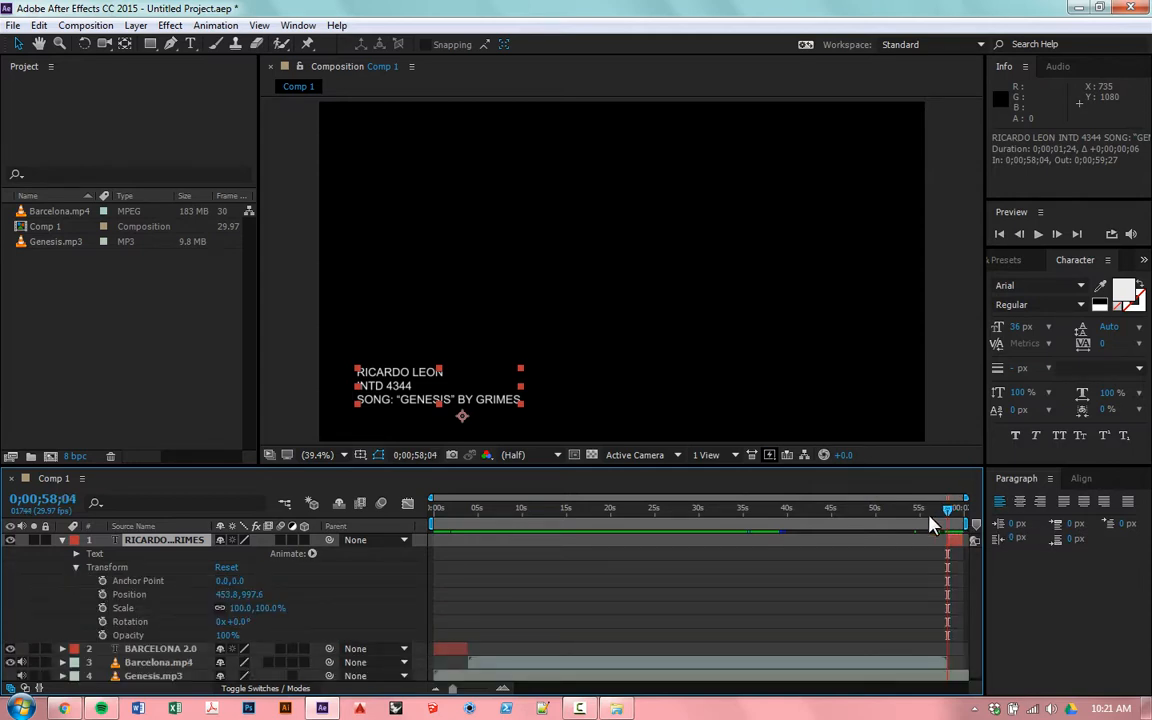
left_click(102, 635)
left_click(232, 637)
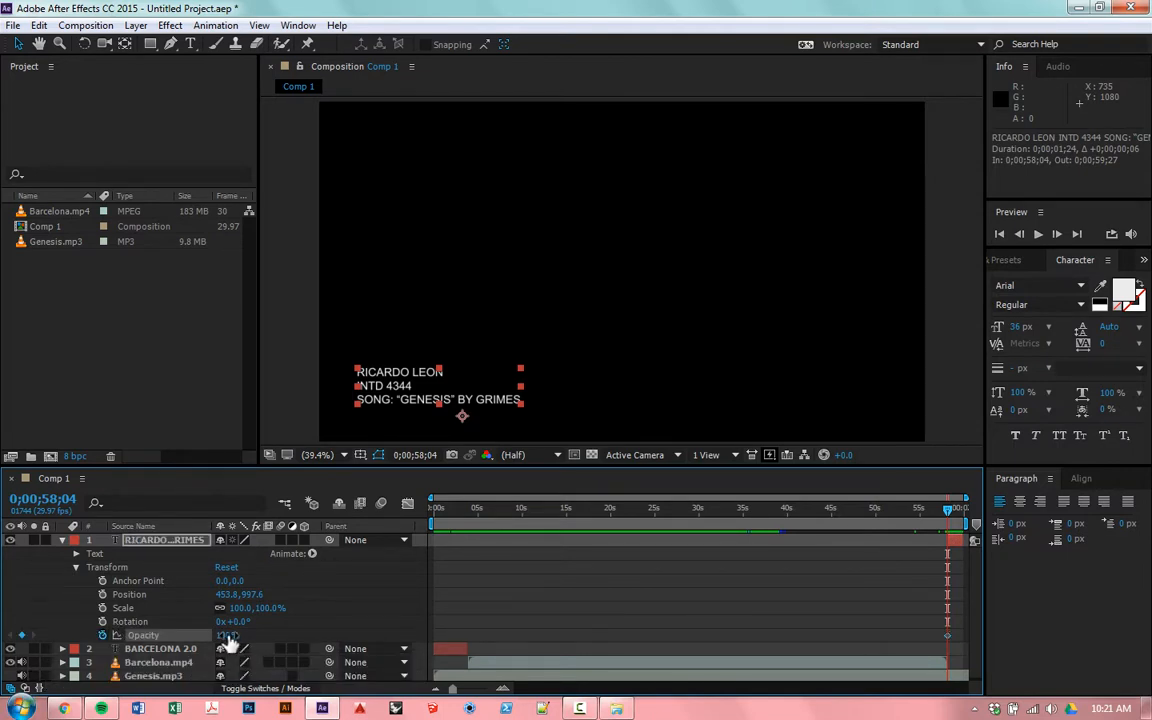
type("0")
key("Return")
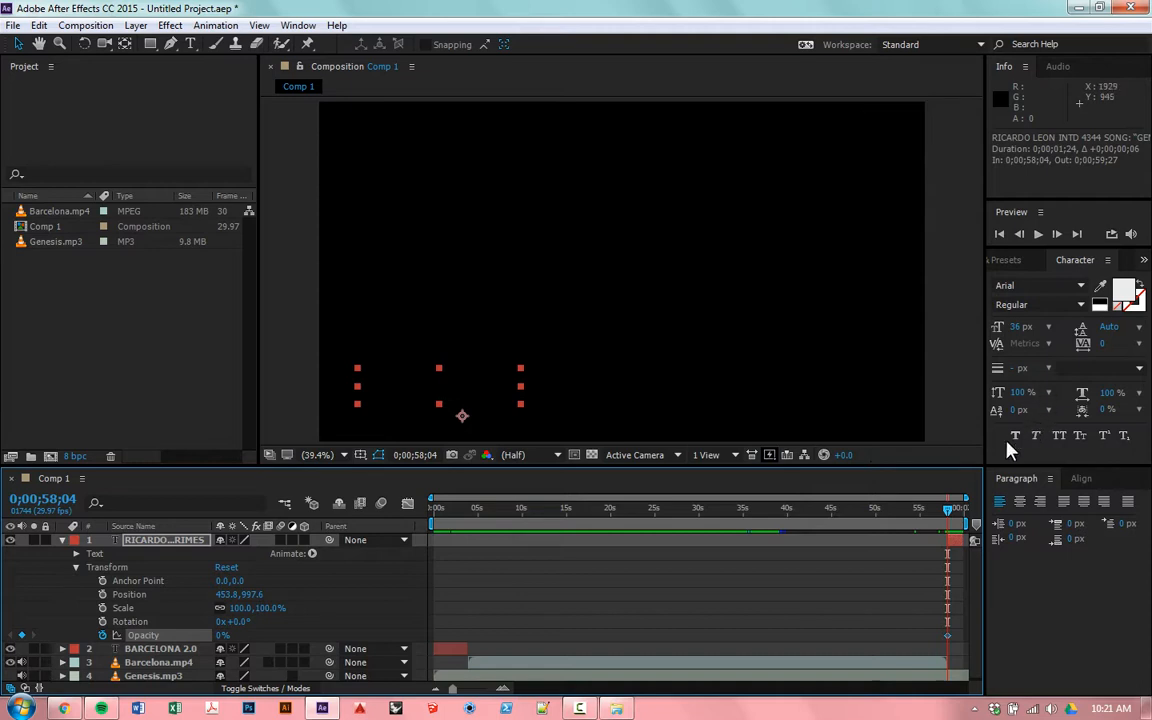
Keyframe the credits' opacity to 100% at 0;00;58;23, and return to the composition's start with the layer collapsed.
mouse_move(950, 515)
left_mouse_down()
mouse_move(953, 533)
mouse_move(955, 523)
left_mouse_up()
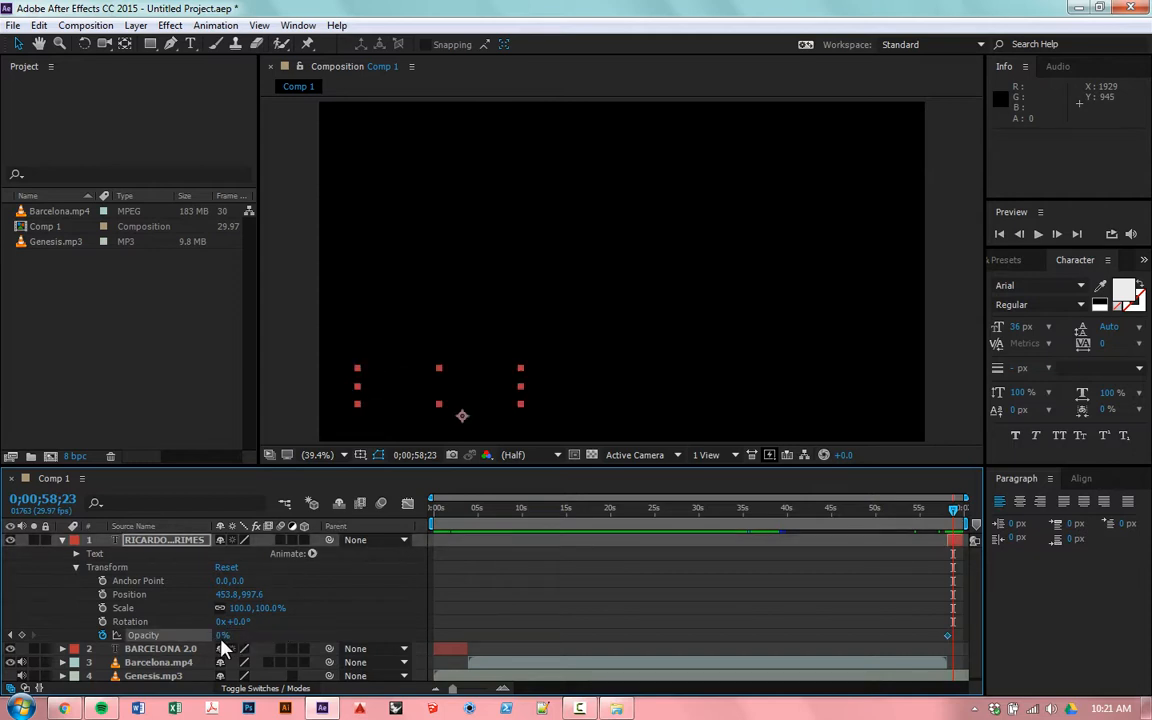
left_click_drag(221, 638, 459, 647)
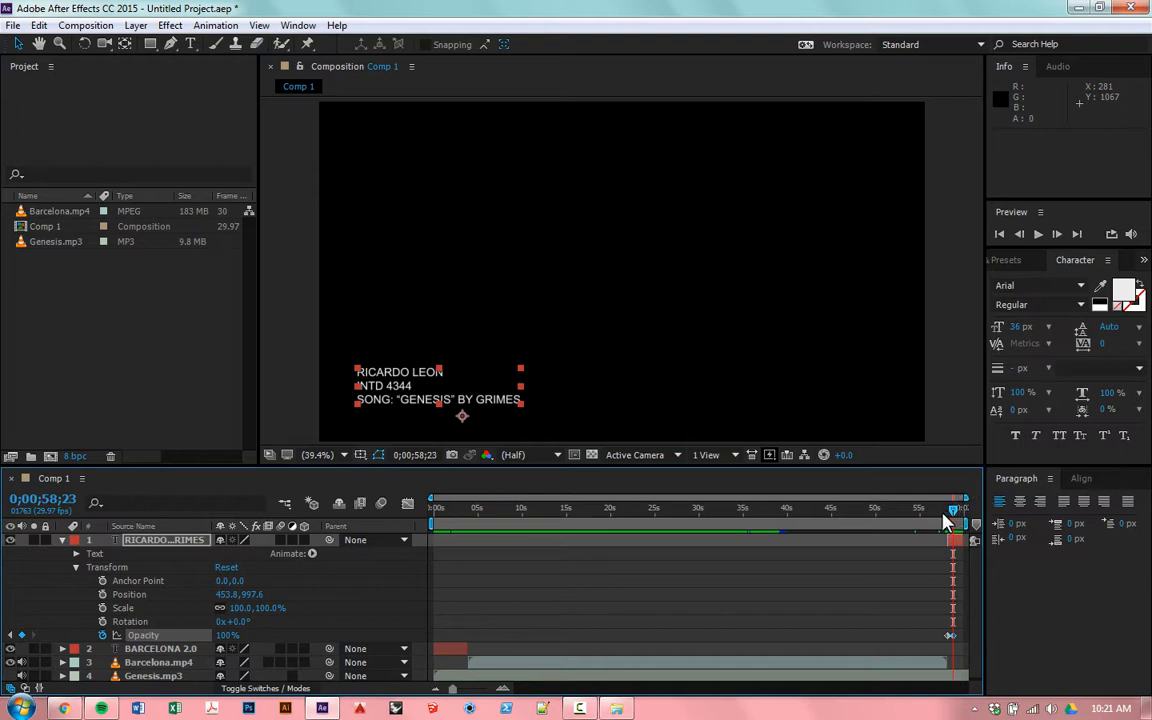
left_click_drag(895, 512, 640, 510)
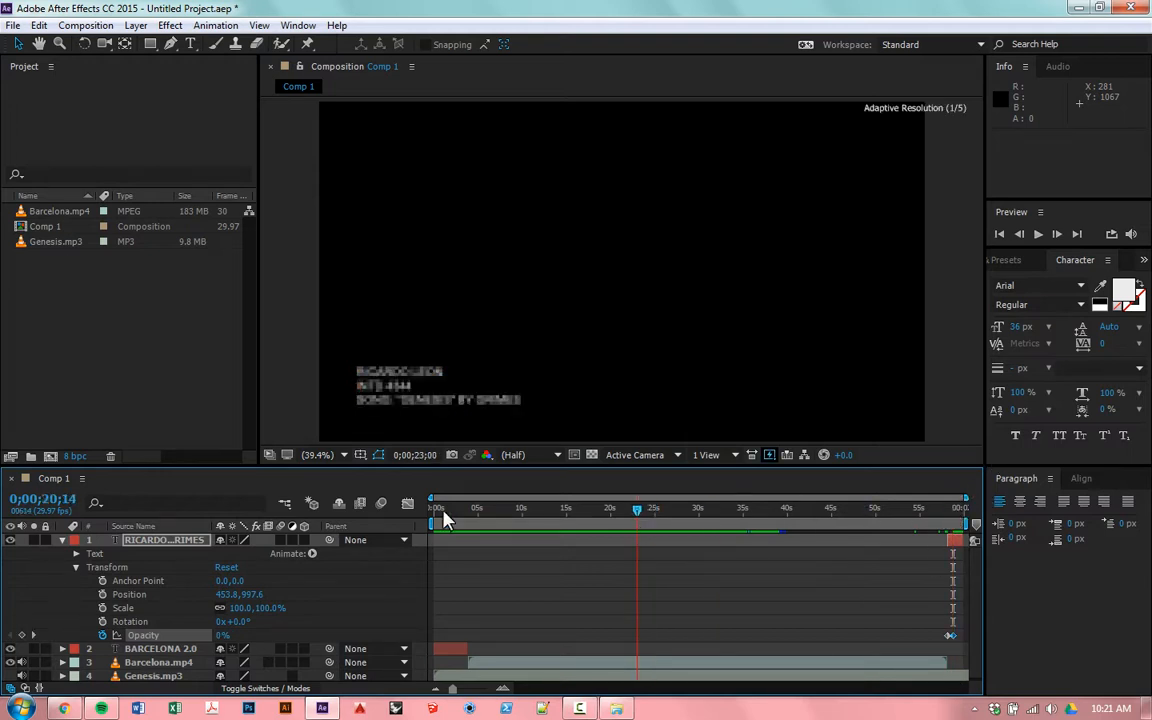
left_click_drag(443, 511, 368, 516)
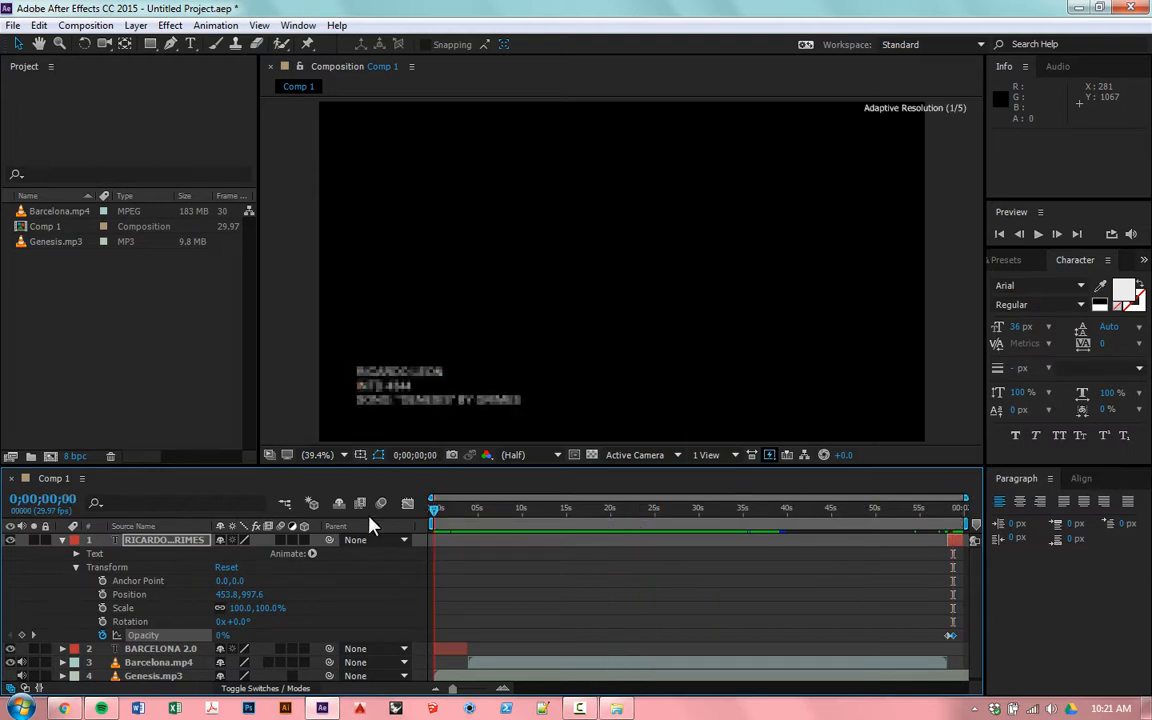
left_click(63, 540)
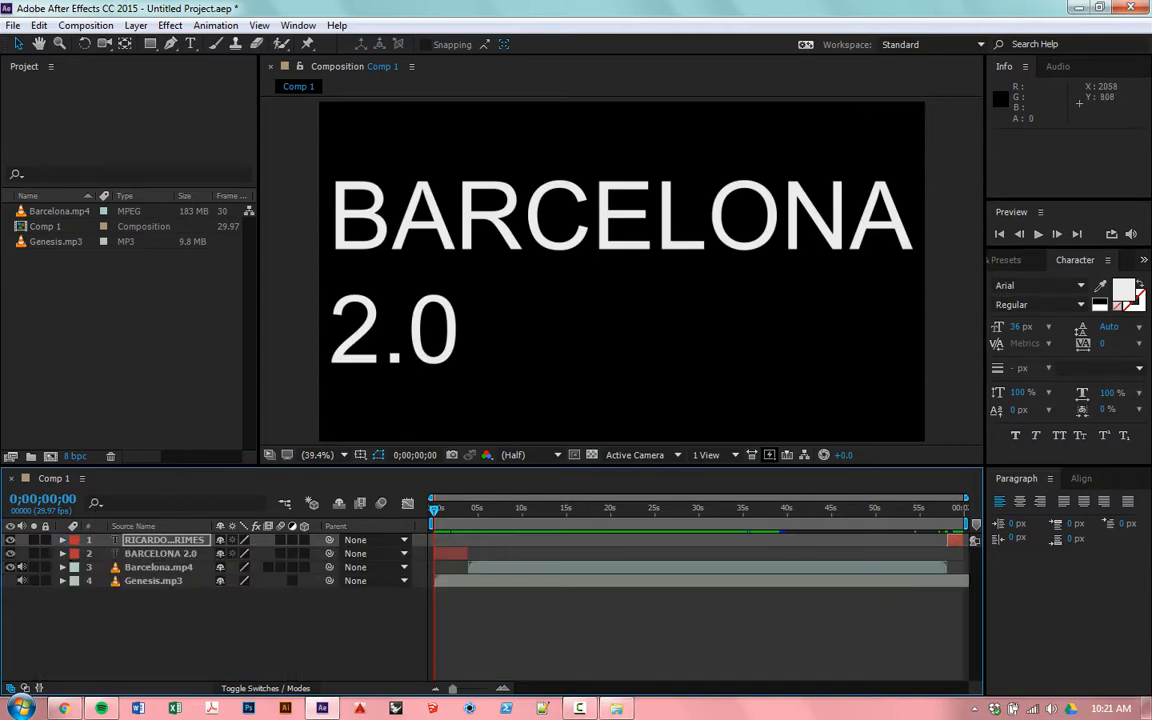
Check the composition's closing seconds and play back a preview of the assembled video.
left_click(1077, 235)
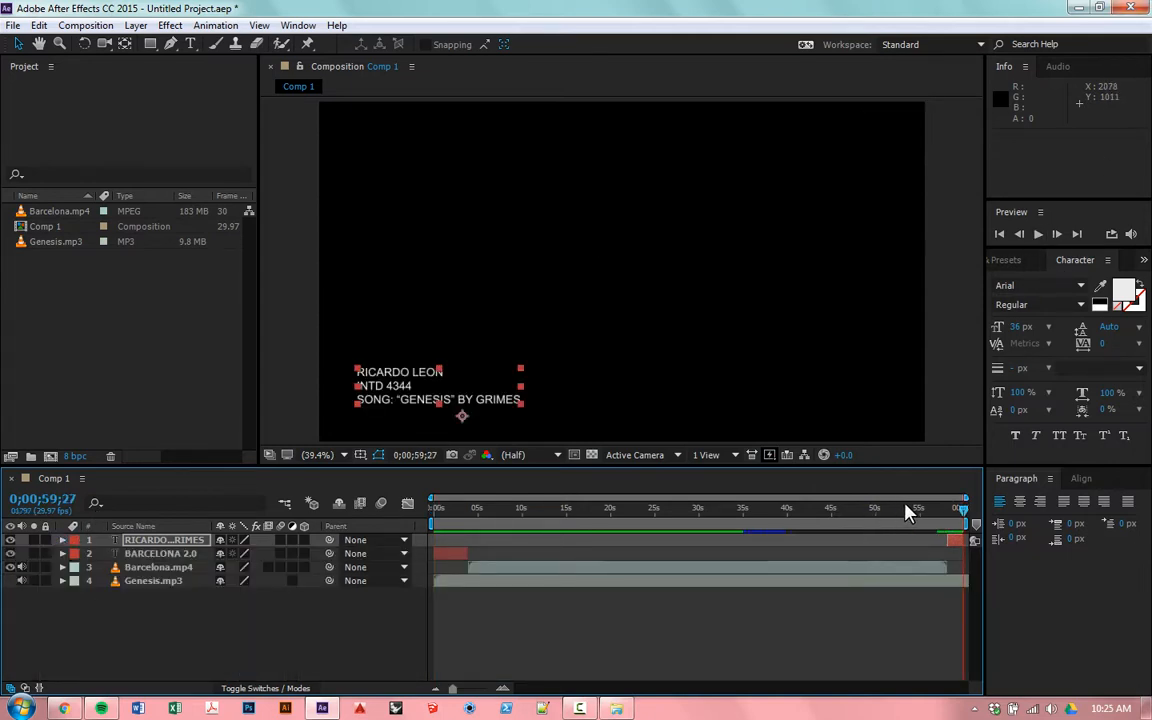
mouse_move(958, 516)
left_mouse_down()
mouse_move(926, 525)
mouse_move(913, 514)
mouse_move(951, 527)
mouse_move(849, 518)
mouse_move(939, 518)
mouse_move(925, 518)
left_mouse_up()
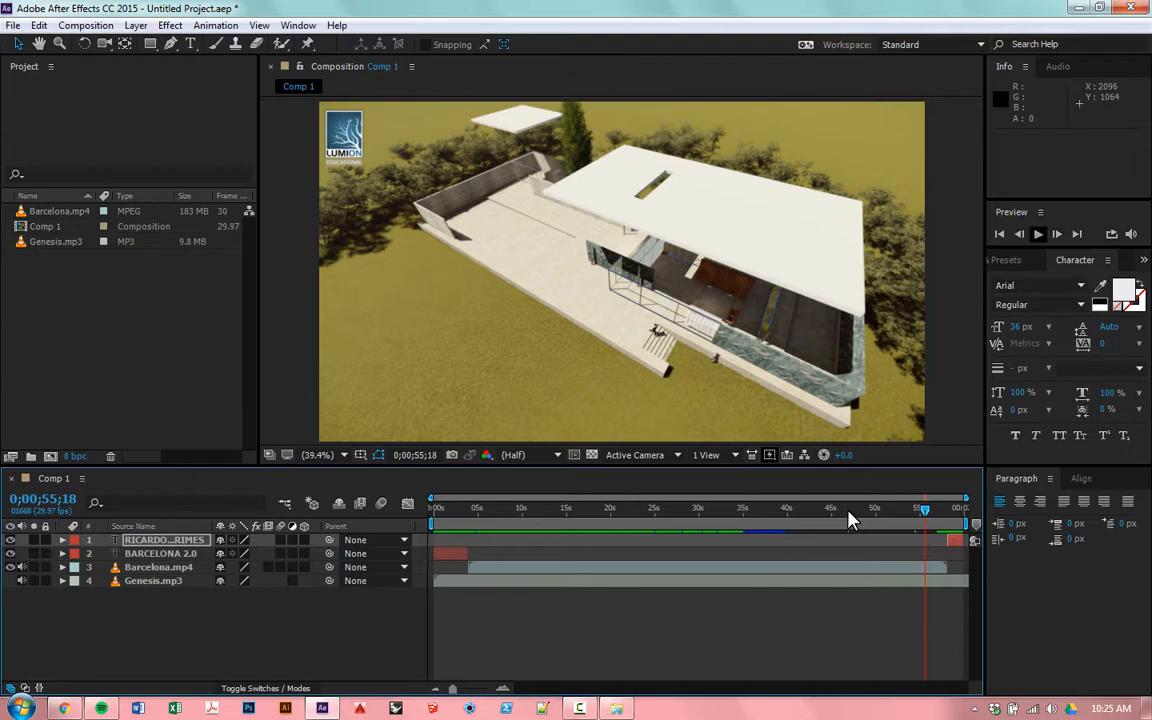
key("space")
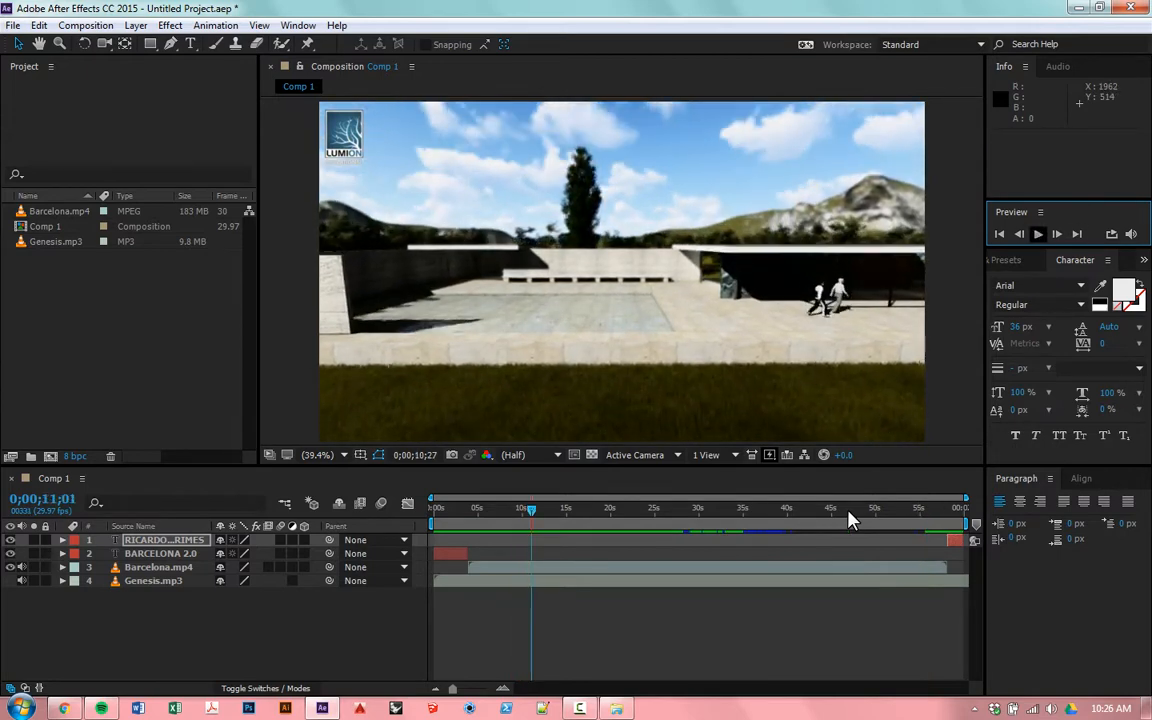
key("space")
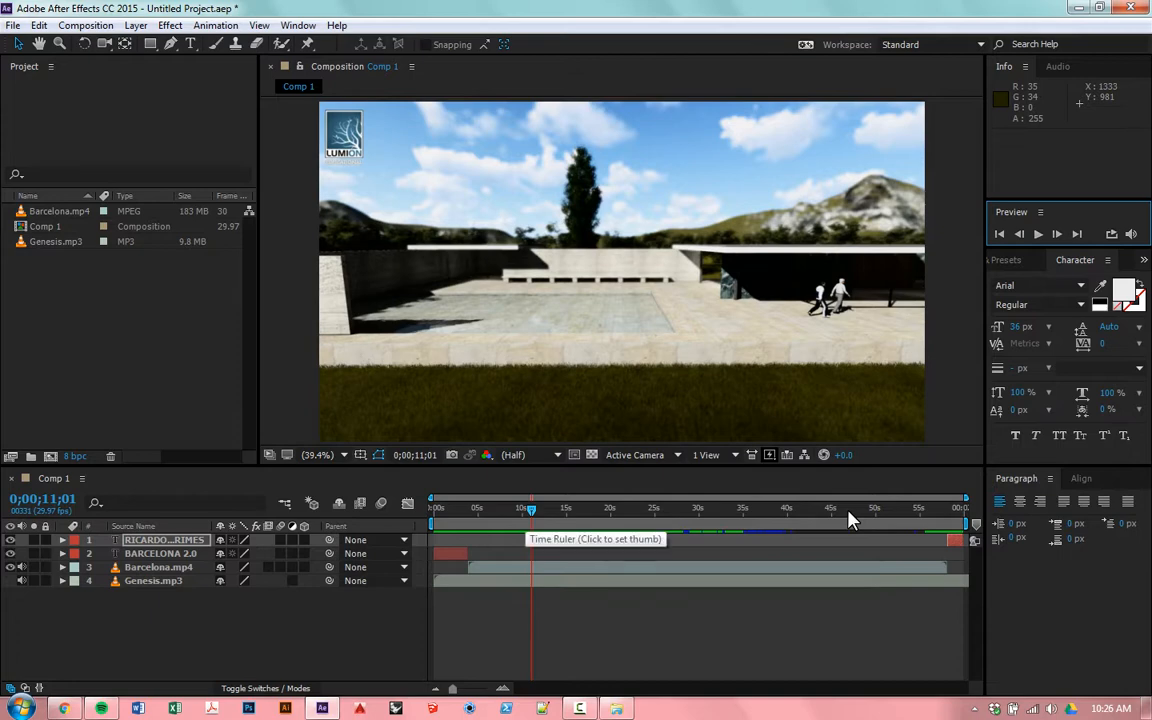
Trim the Barcelona video layer to end at 0;00;47;24.
mouse_move(531, 511)
left_mouse_down()
mouse_move(443, 511)
mouse_move(754, 511)
left_mouse_up()
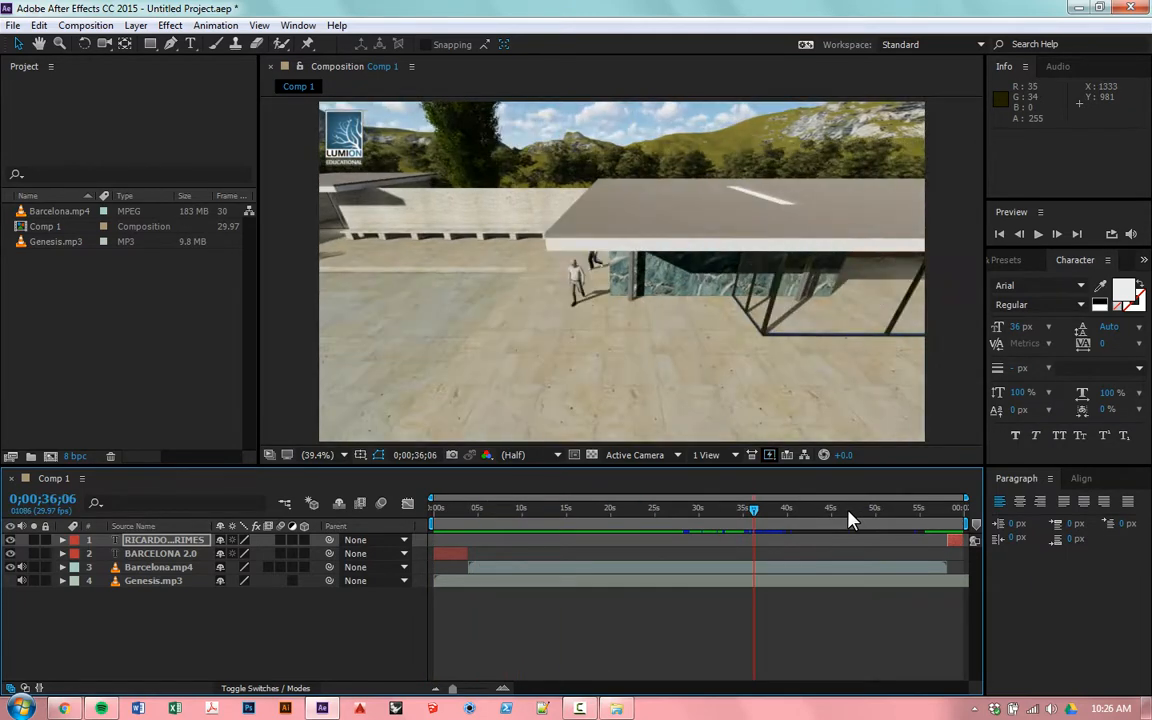
left_click(754, 567)
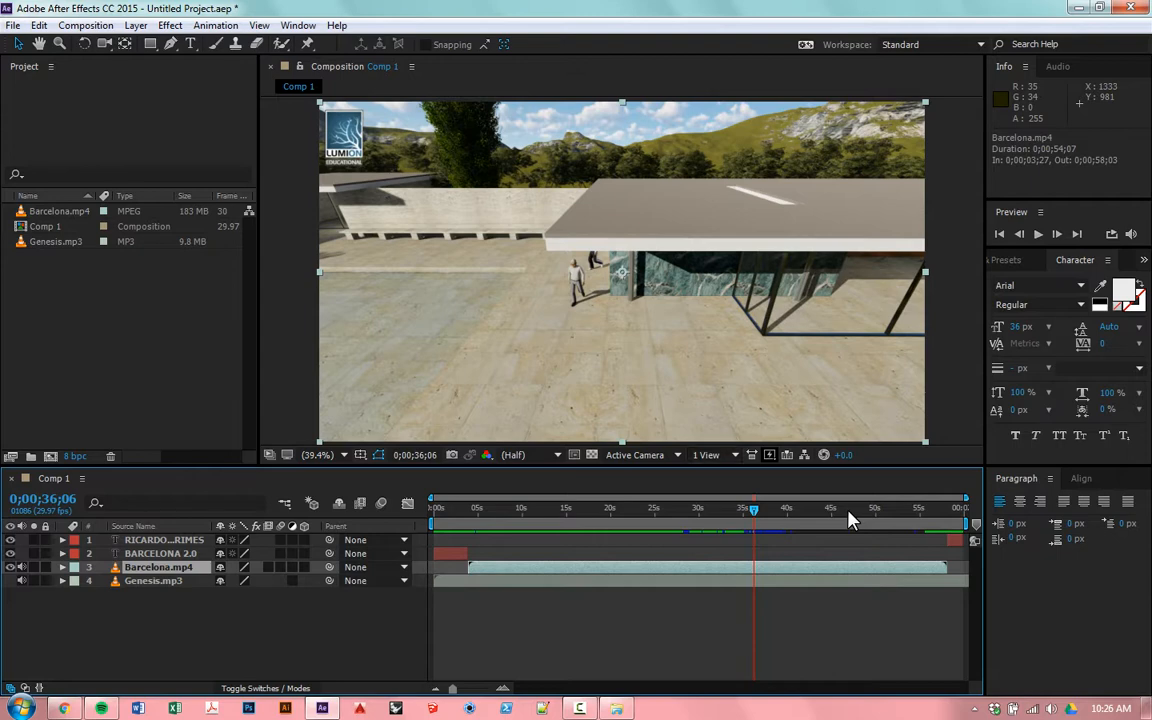
key("space")
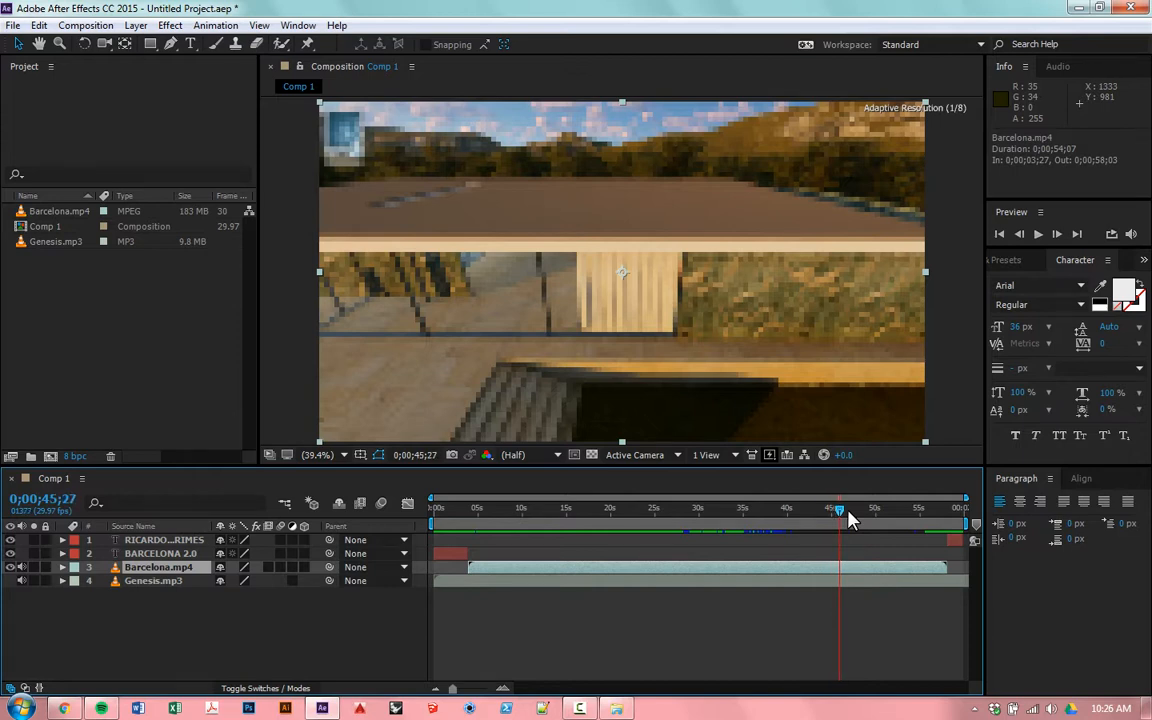
left_click(849, 511)
left_click_drag(849, 511, 848, 512)
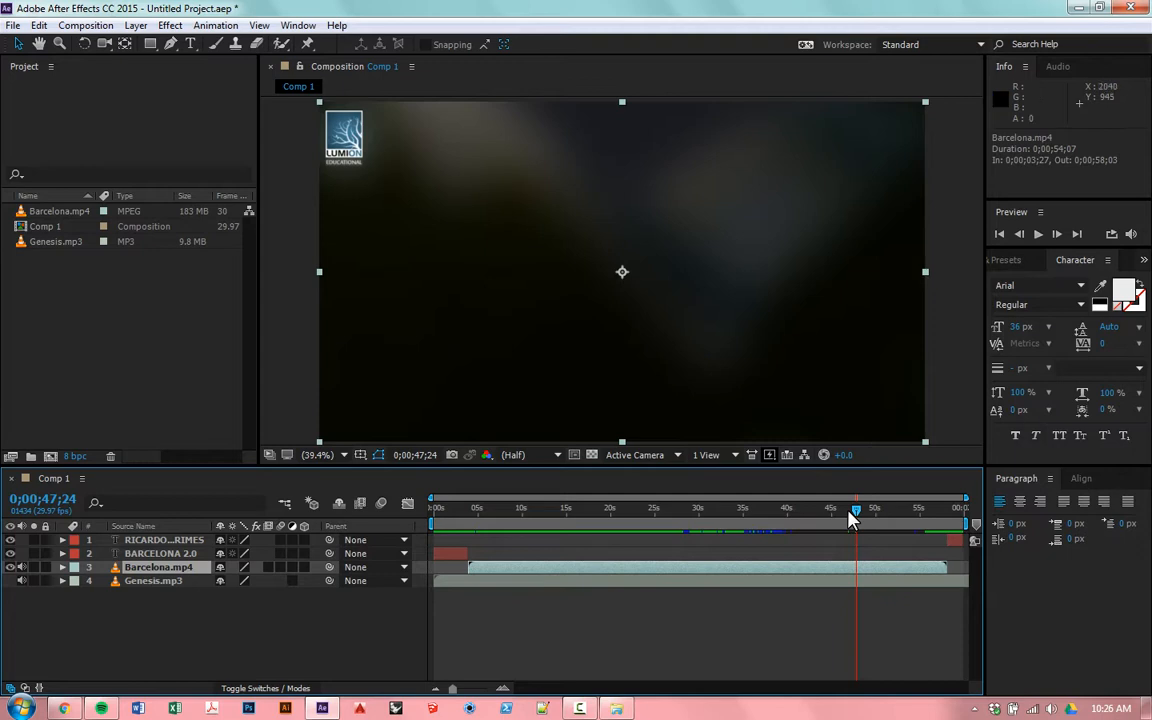
left_click_drag(946, 567, 856, 567)
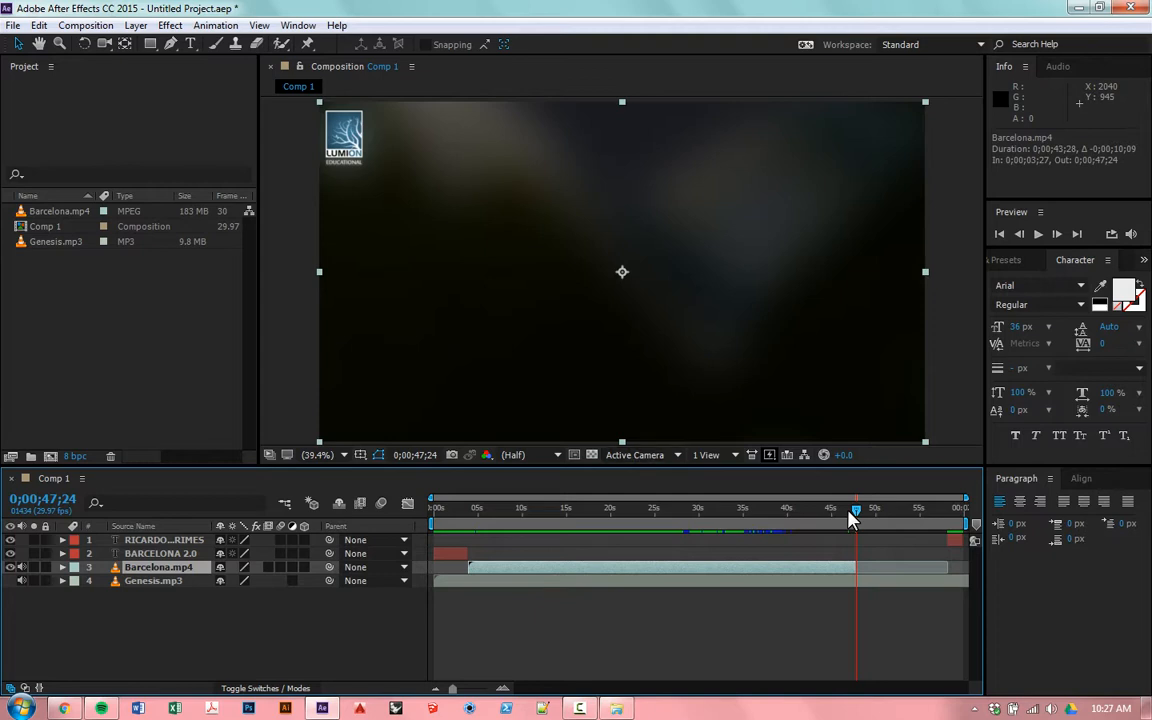
Play back the stretch around 0;00;47;24 to review the new end of the Barcelona video.
left_click_drag(856, 510, 831, 510)
key("space")
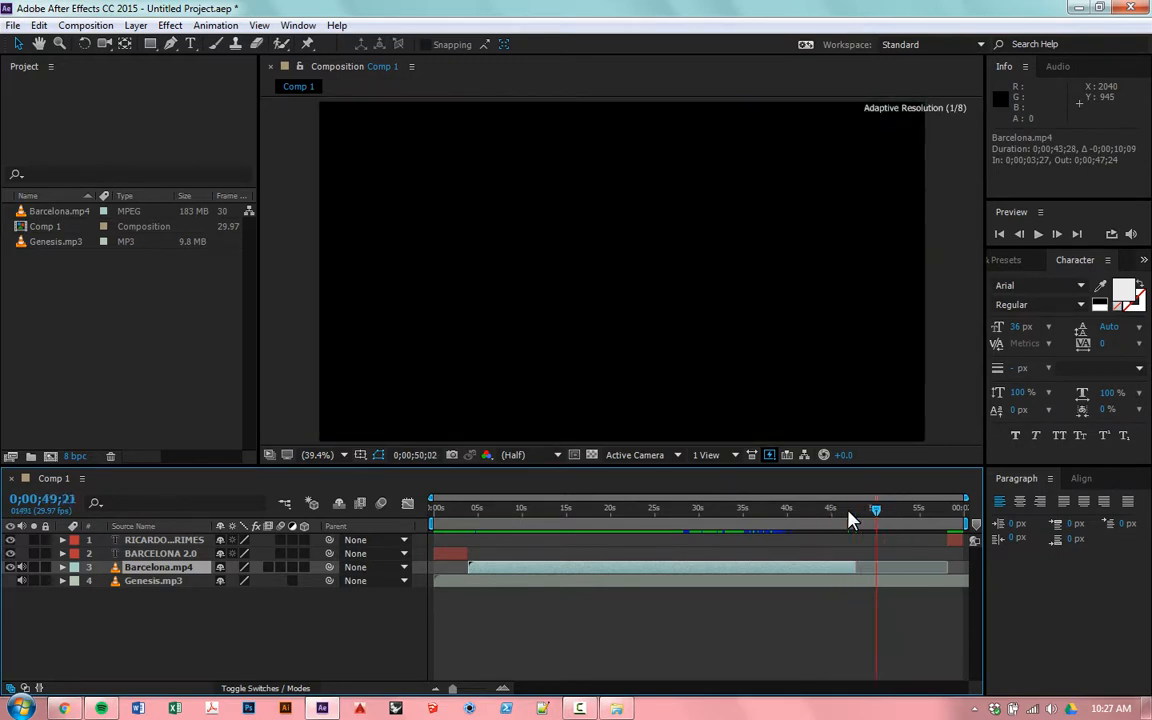
left_click(849, 519)
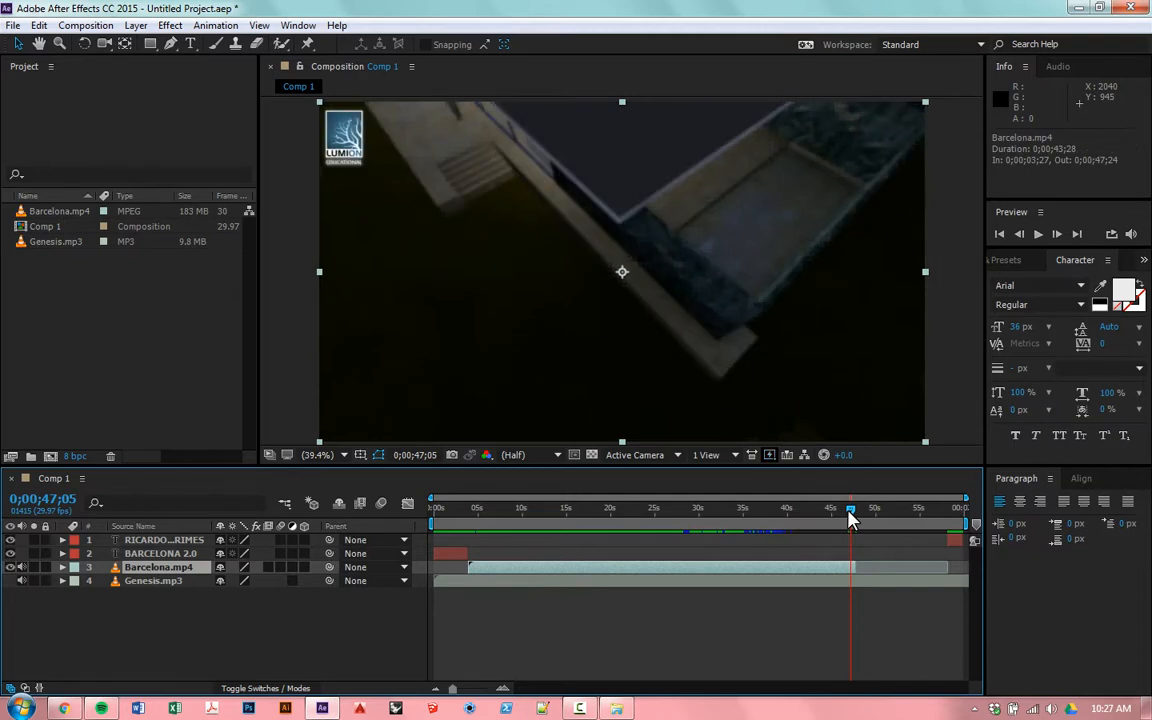
Duplicate the Barcelona video layer and trim the lower copy to run from 0;00;47;24 to 0;00;58;03.
key("ctrl+d")
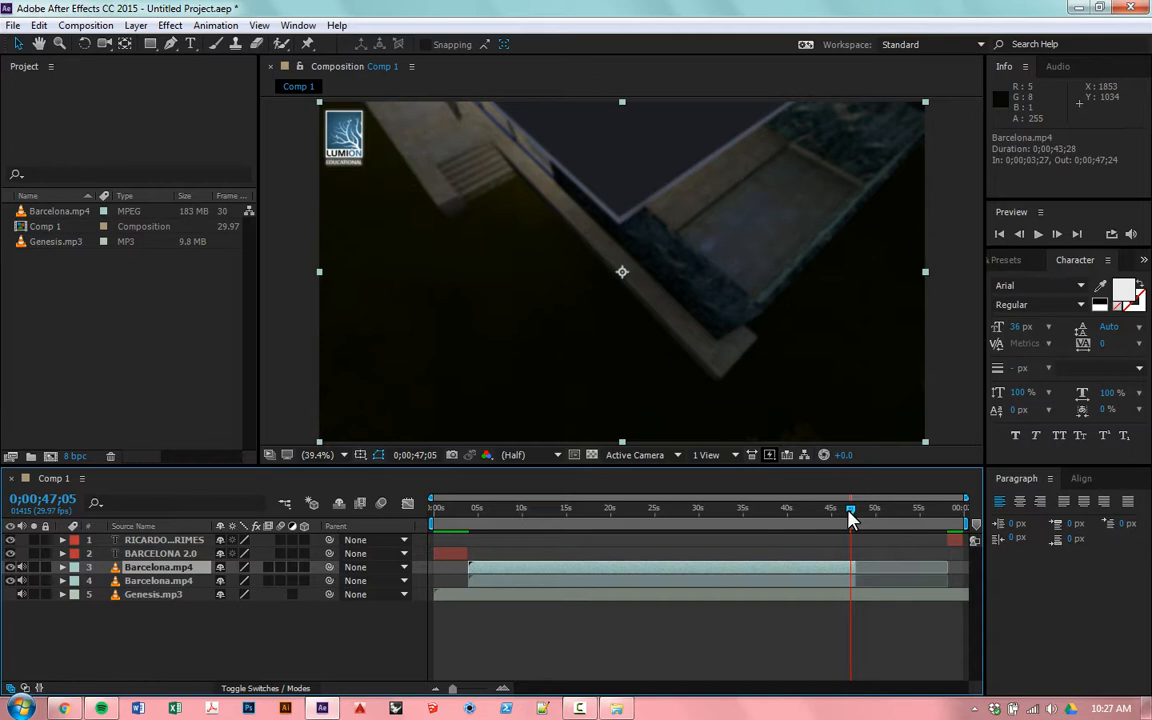
left_click_drag(849, 513, 850, 513)
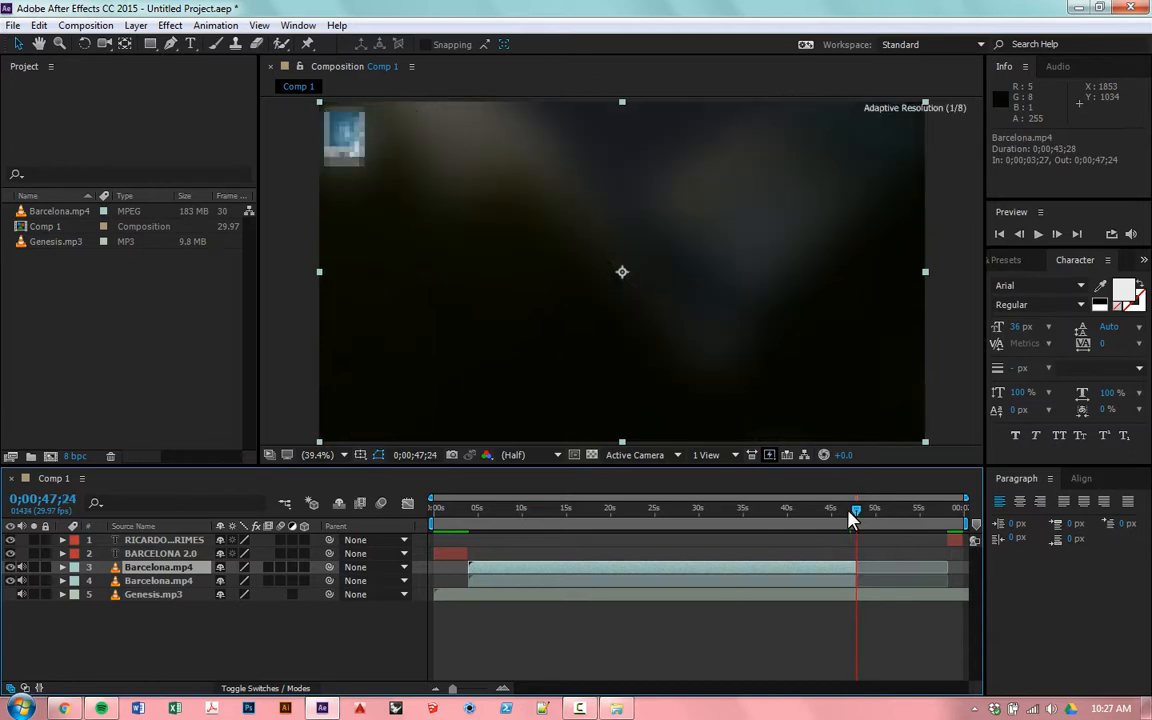
key("ctrl+Down")
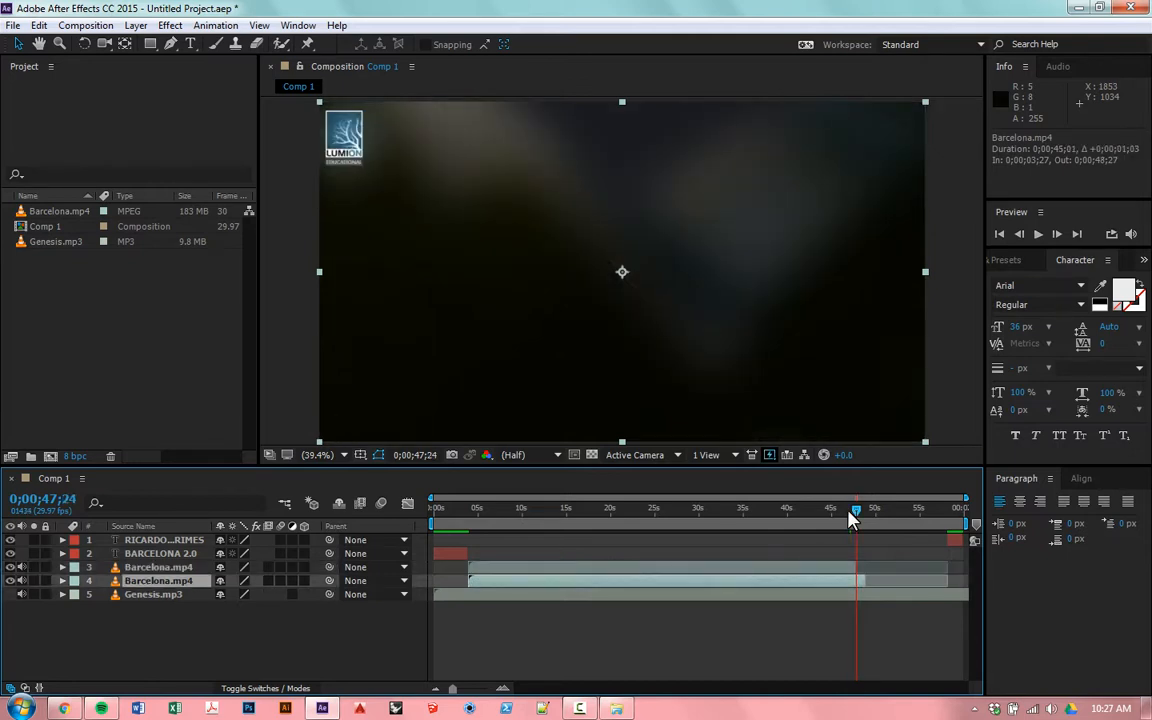
left_click_drag(865, 580, 947, 580)
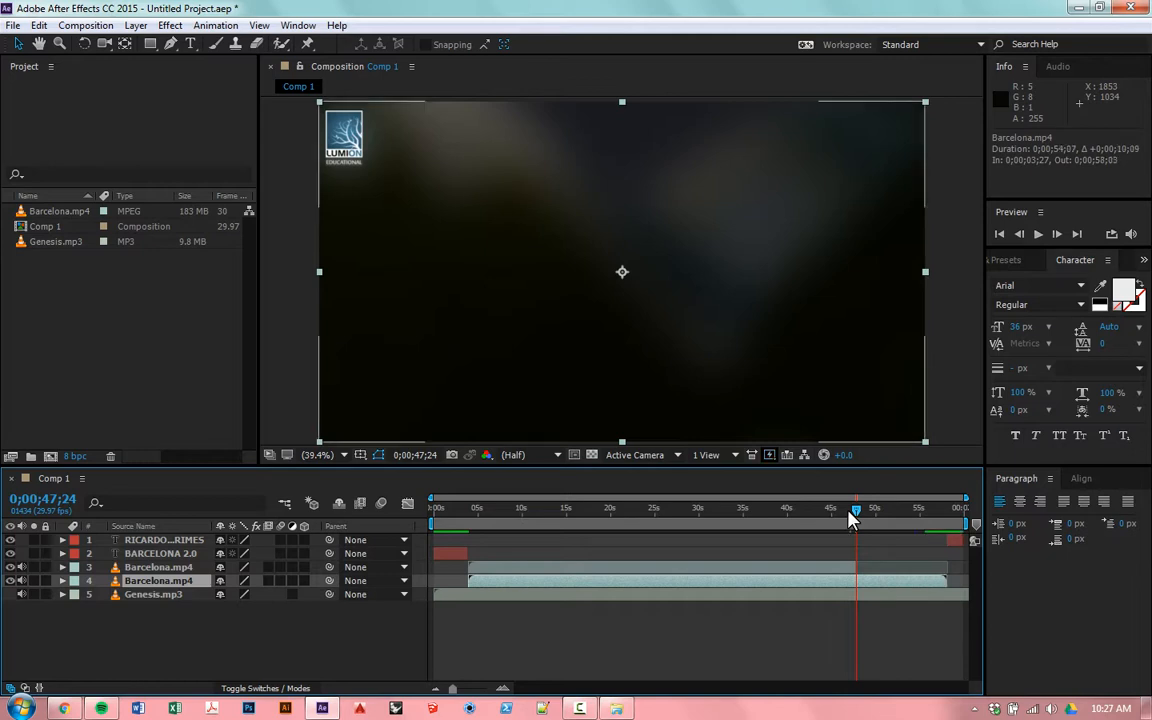
left_click_drag(469, 580, 856, 580)
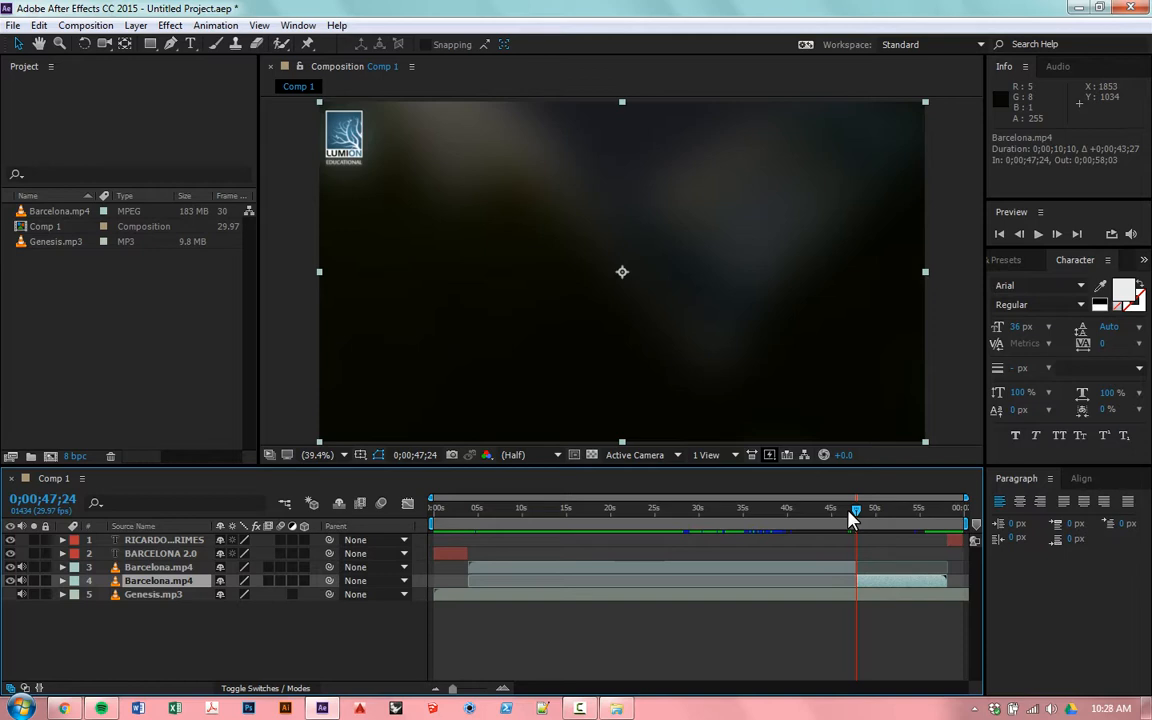
Slip the source footage of the lower Barcelona copy about 0;00;12;15 later, keeping its trimmed in and out points.
left_click(538, 581)
left_click_drag(538, 581, 648, 581)
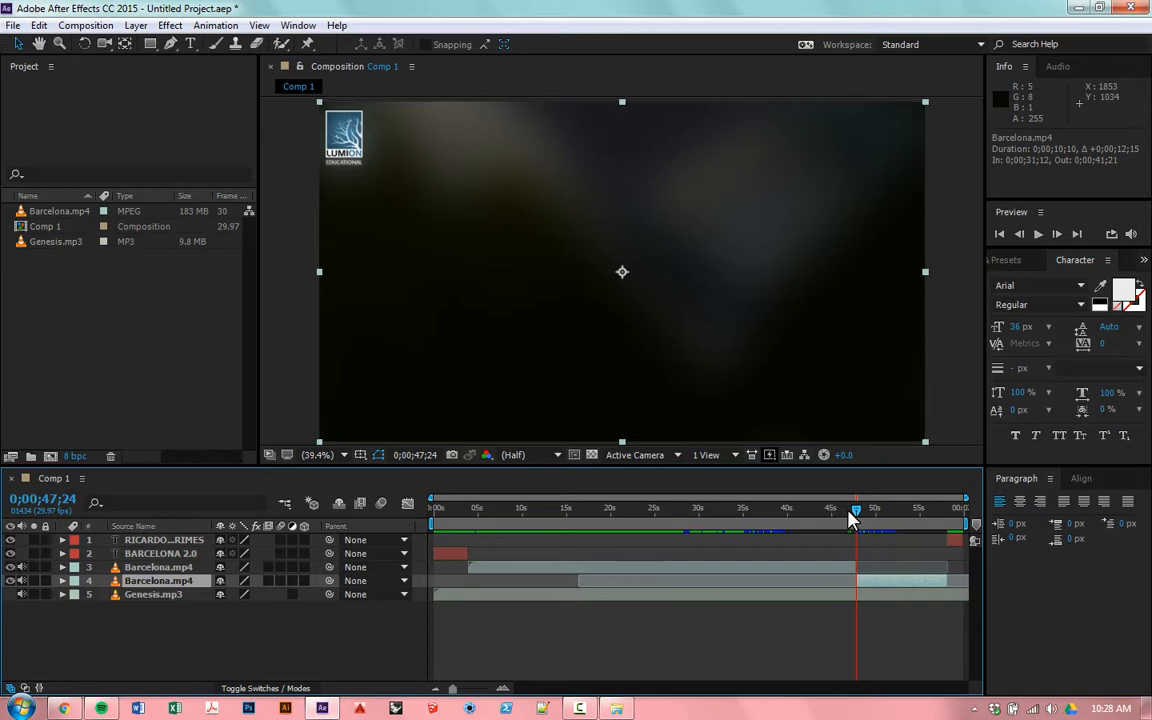
Slip the source footage of the lower Barcelona copy back 0;00;12;15 earlier, keeping its trimmed in and out points.
key("space")
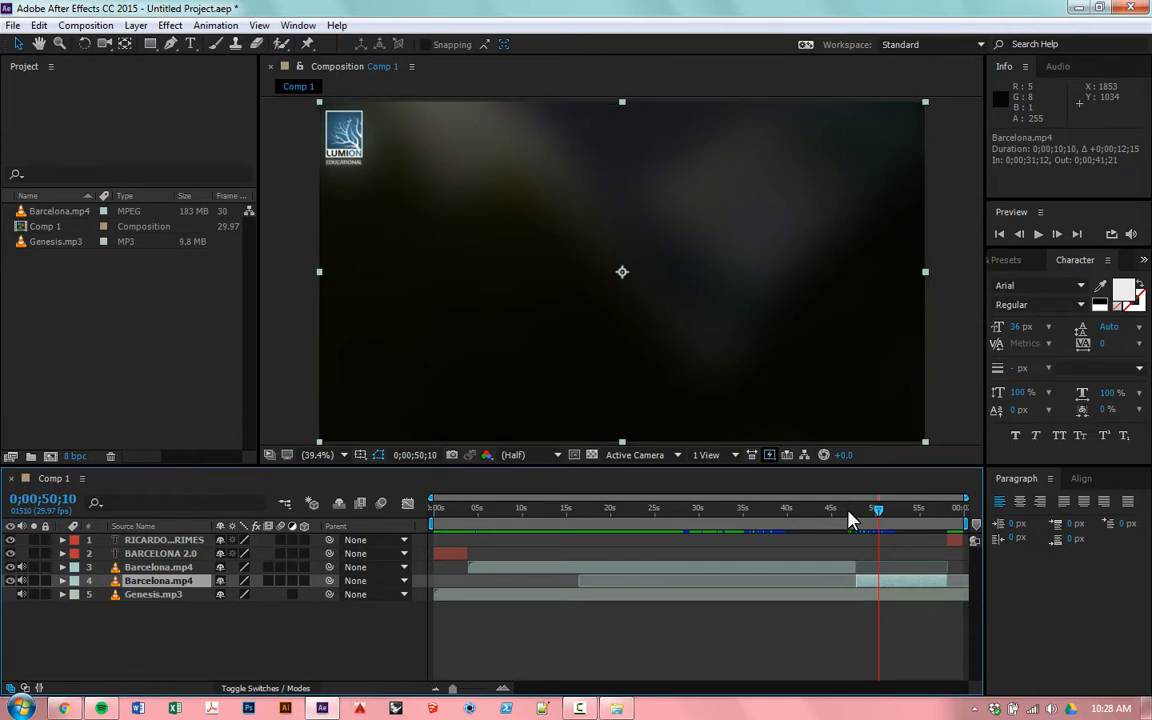
left_click_drag(879, 510, 854, 510)
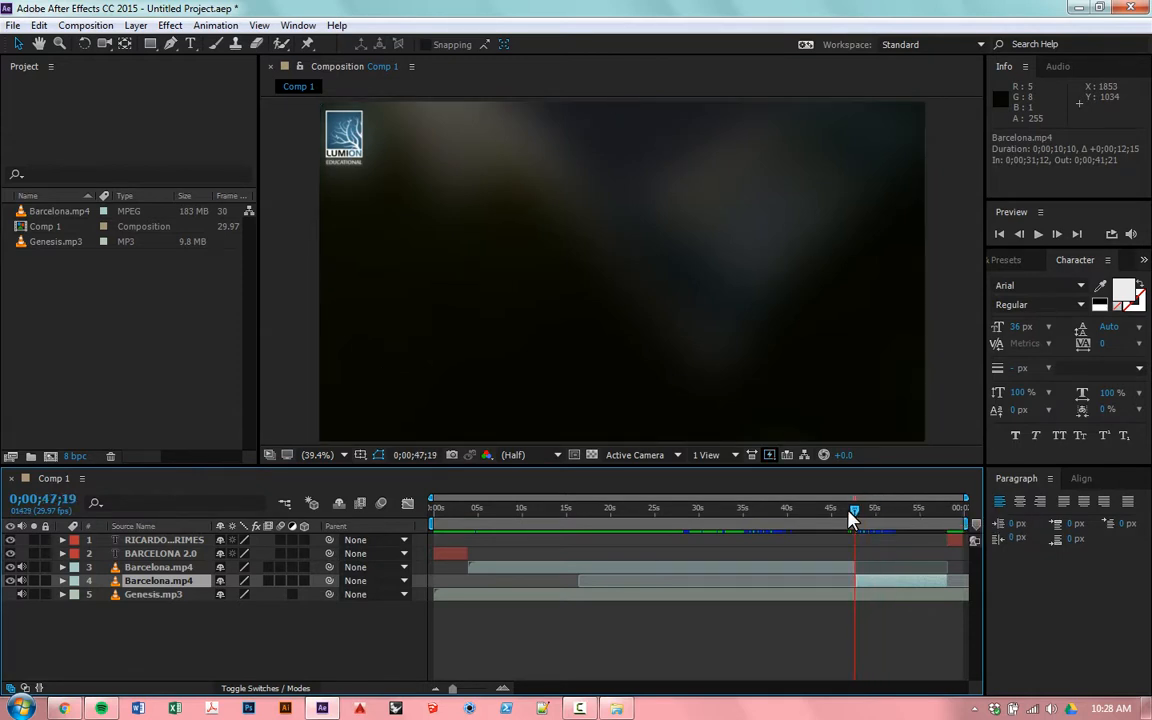
left_click_drag(590, 580, 482, 580)
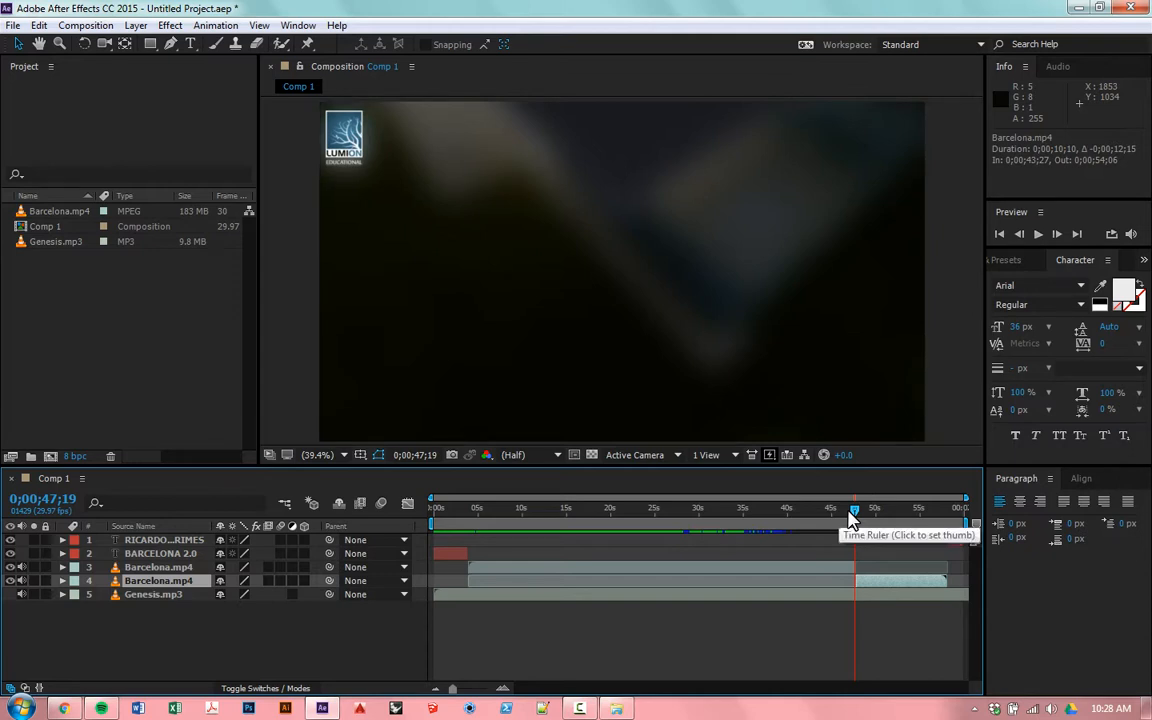
Play back from 0;00;43;22 to review the join between the two Barcelona clips.
left_click_drag(852, 512, 820, 512)
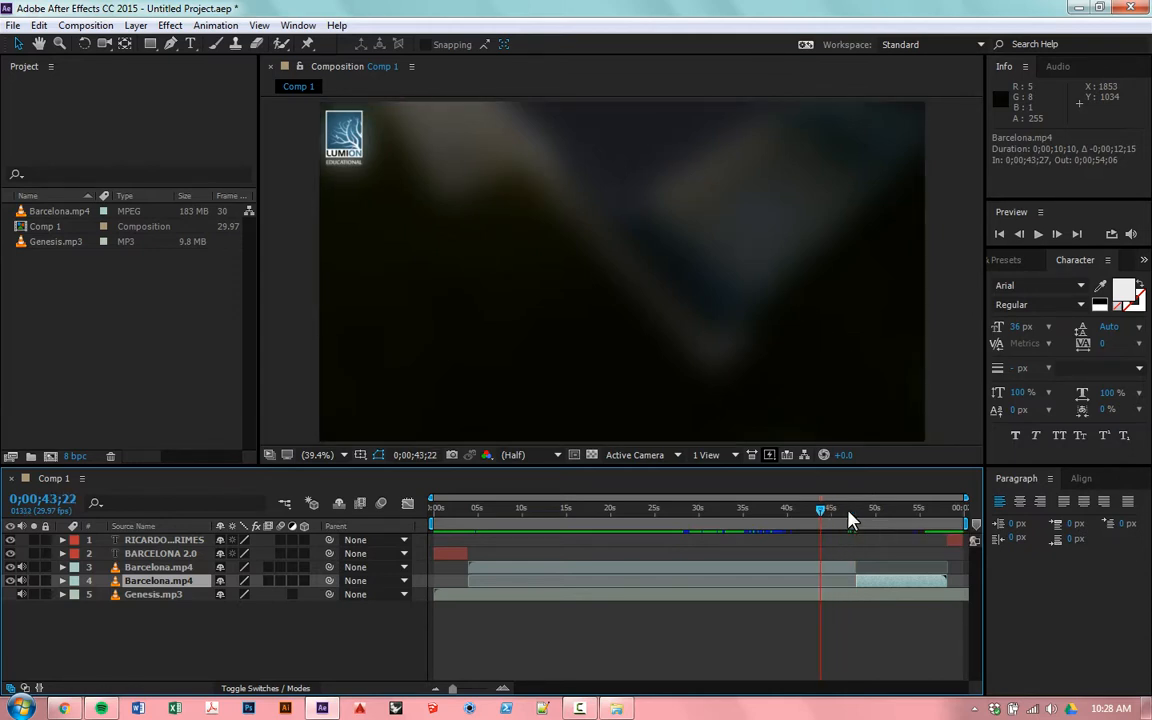
left_click(880, 581)
left_click(840, 567)
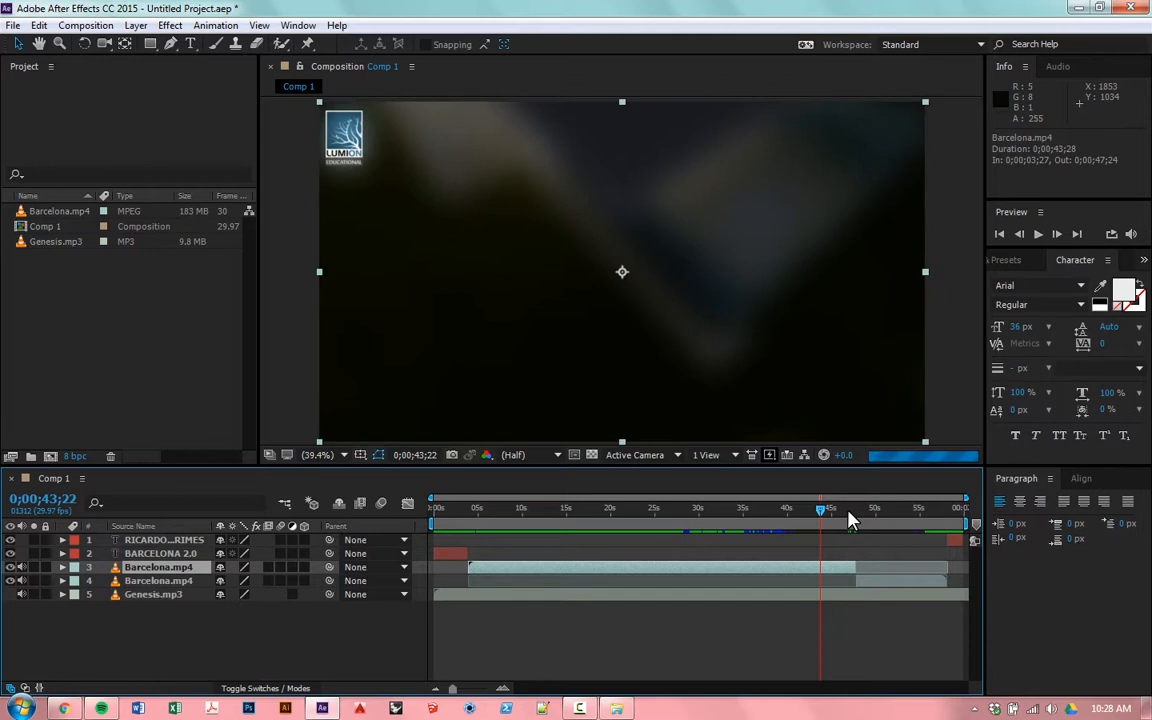
left_click(880, 581)
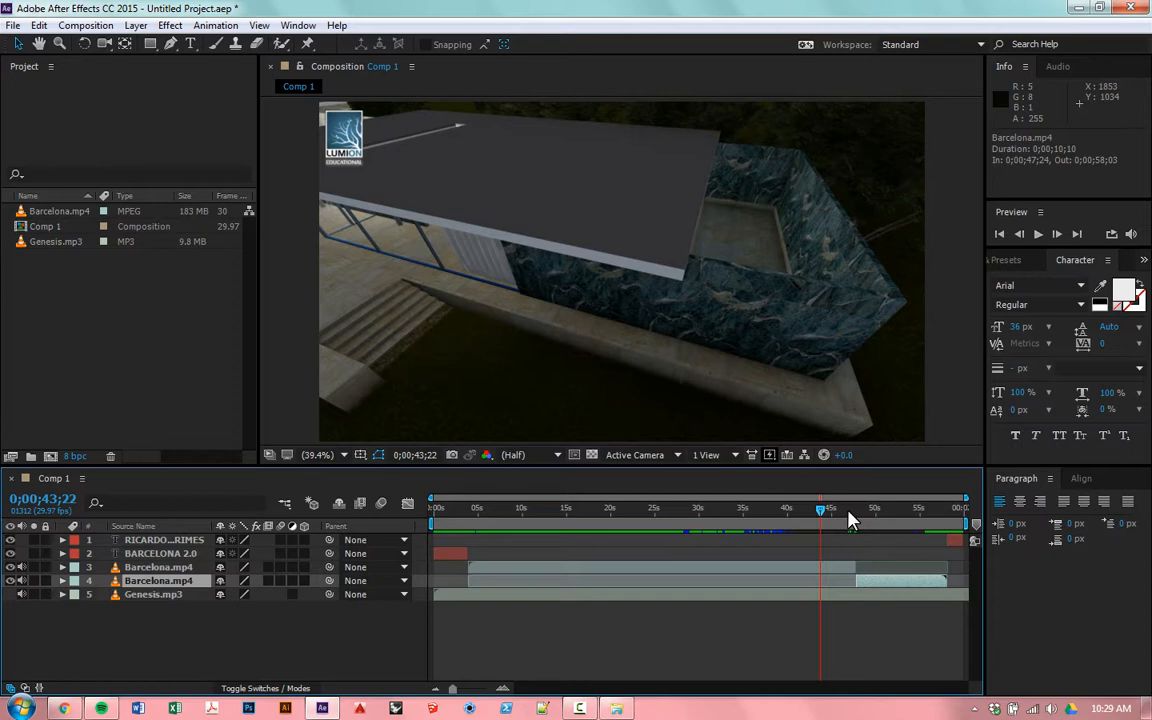
key("space")
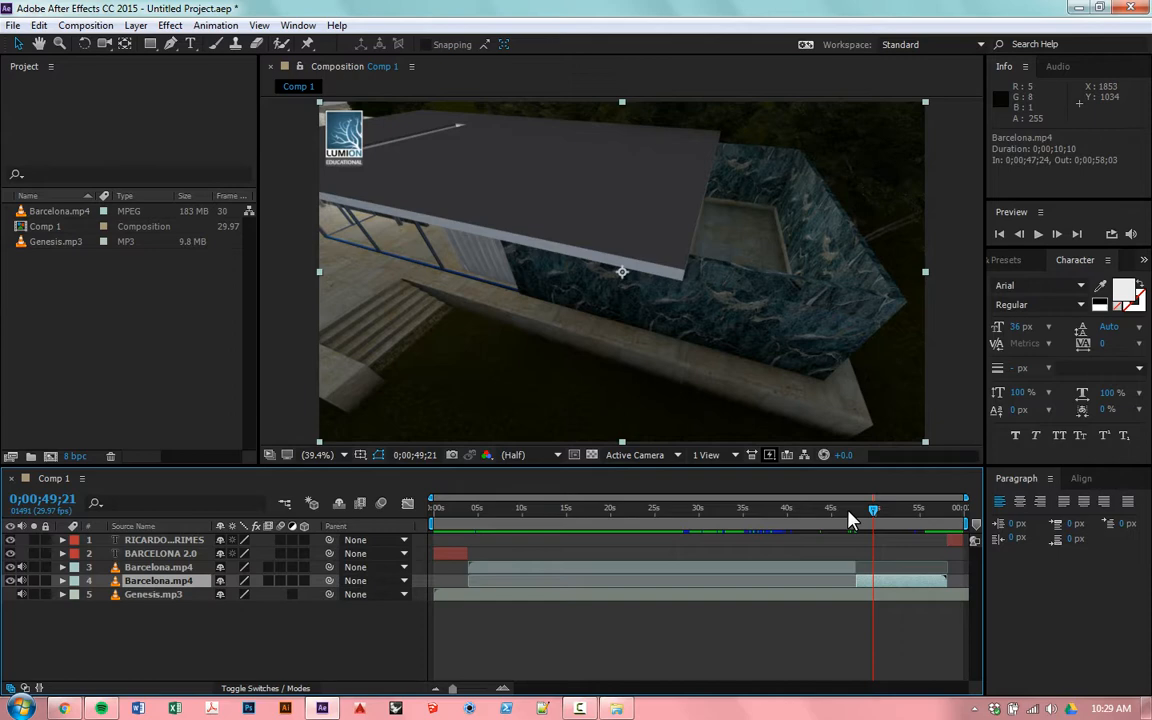
Time-stretch the lower Barcelona copy by a factor of 200%, holding the layer in-point in place.
right_click(849, 519)
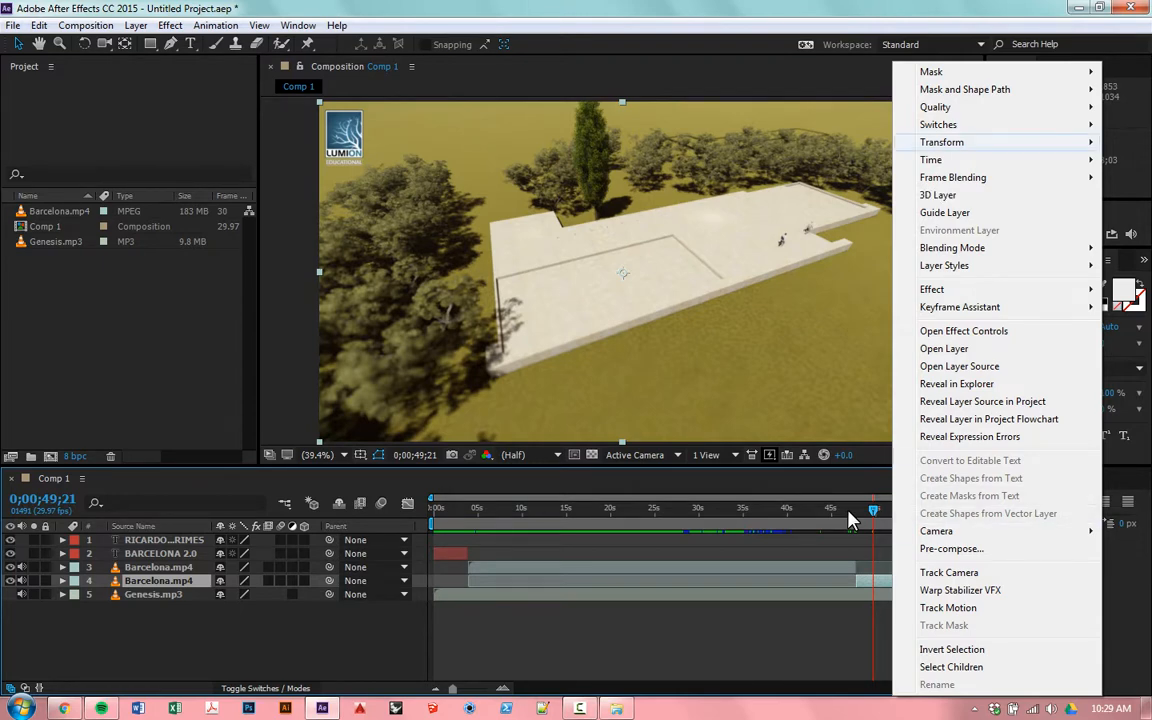
mouse_move(931, 160)
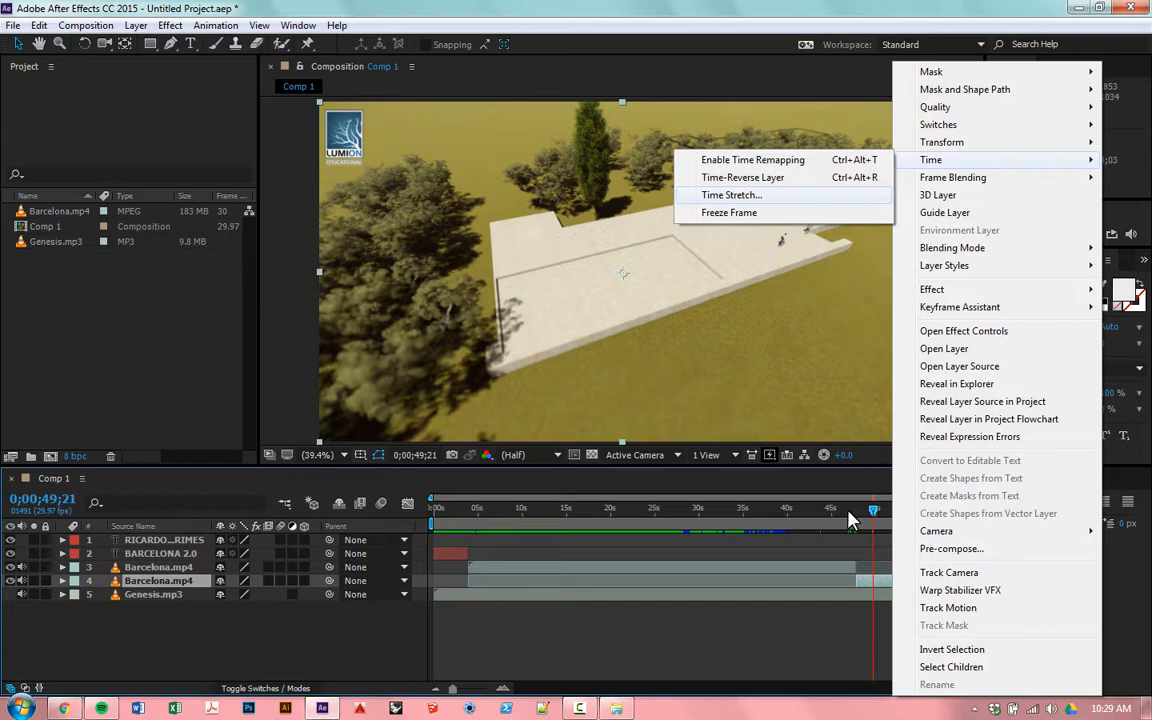
key("Return")
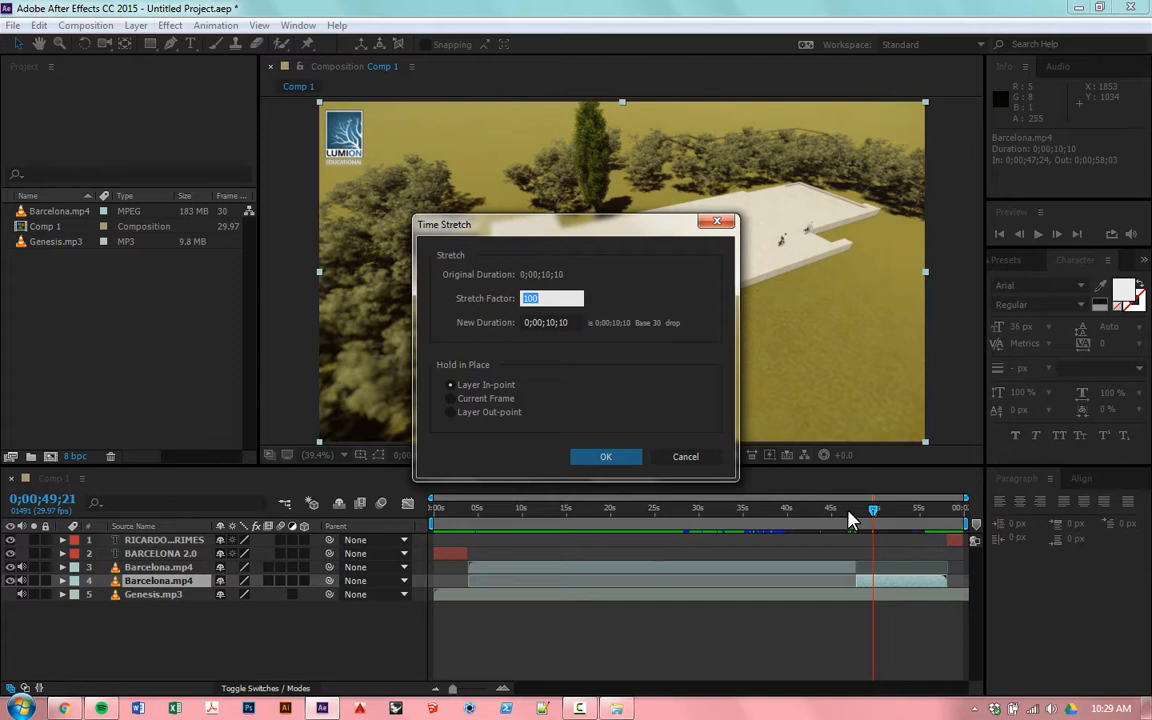
type("200")
key("Tab")
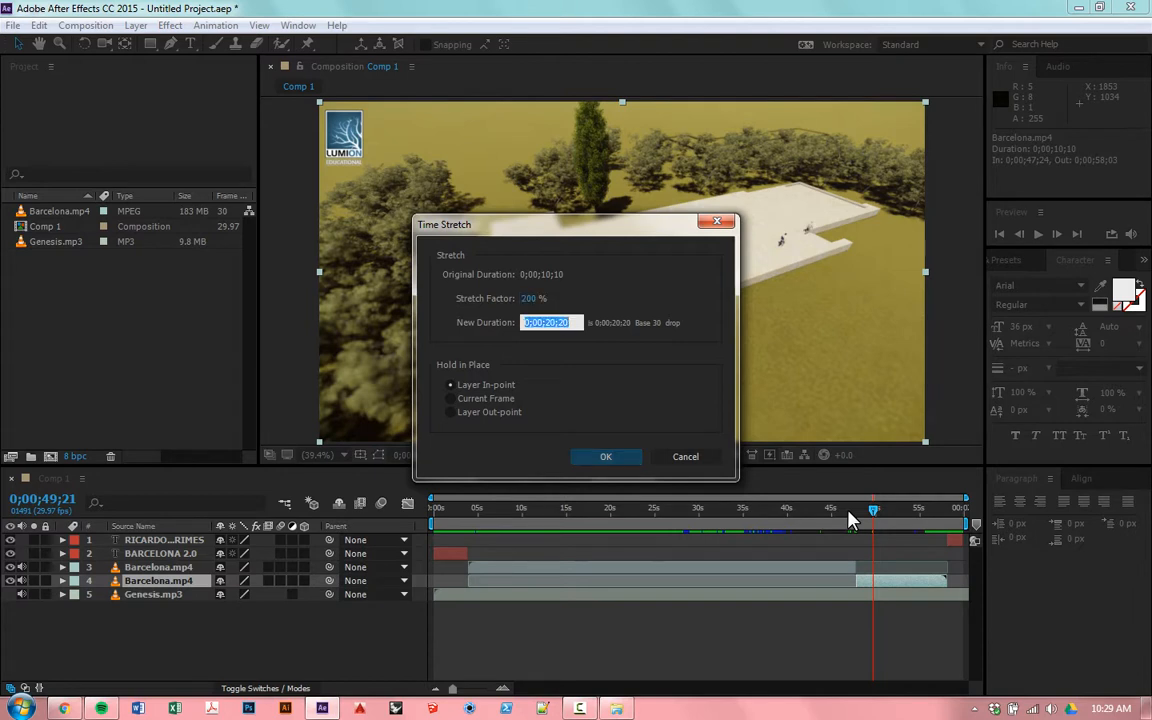
key("Return")
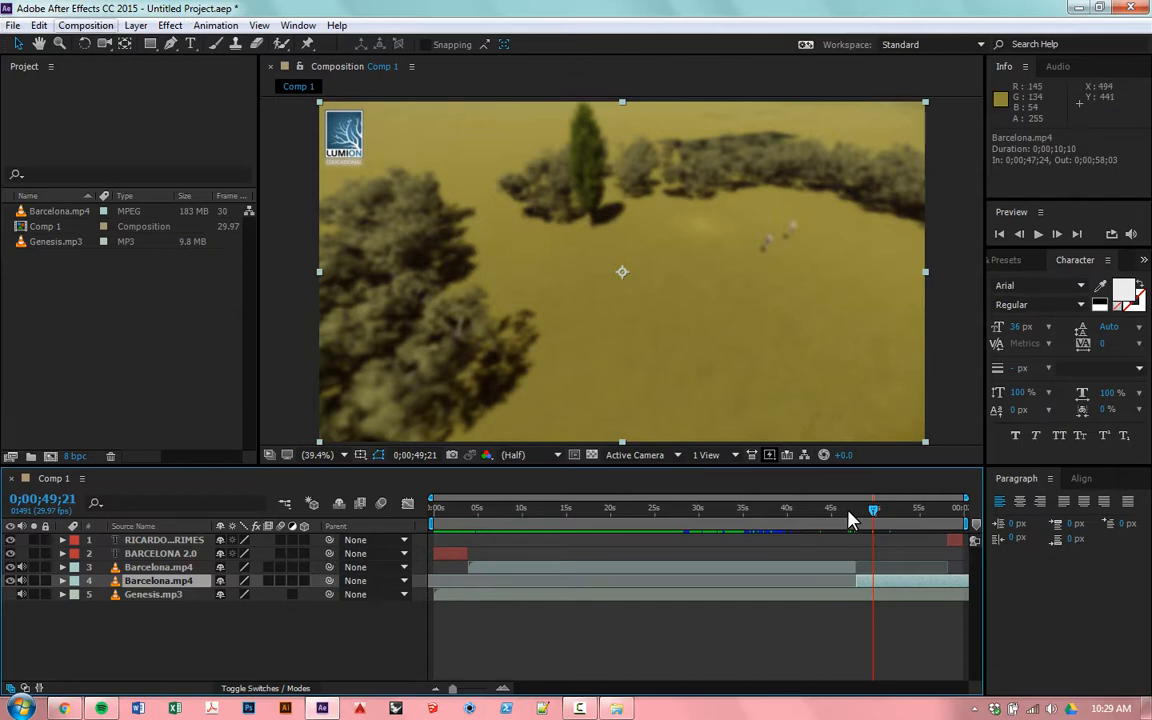
Play back the stretched lower Barcelona copy from 0;00;49;21 to review its slower speed.
key("alt+c")
key("Escape")
key("space")
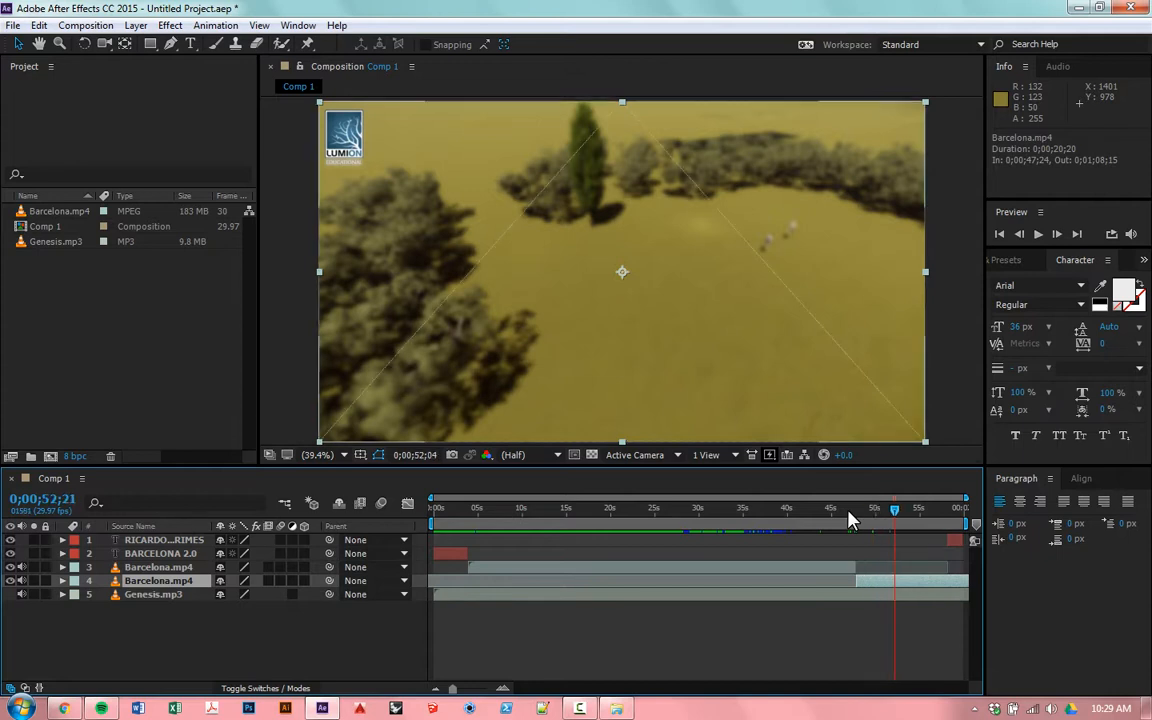
key("space")
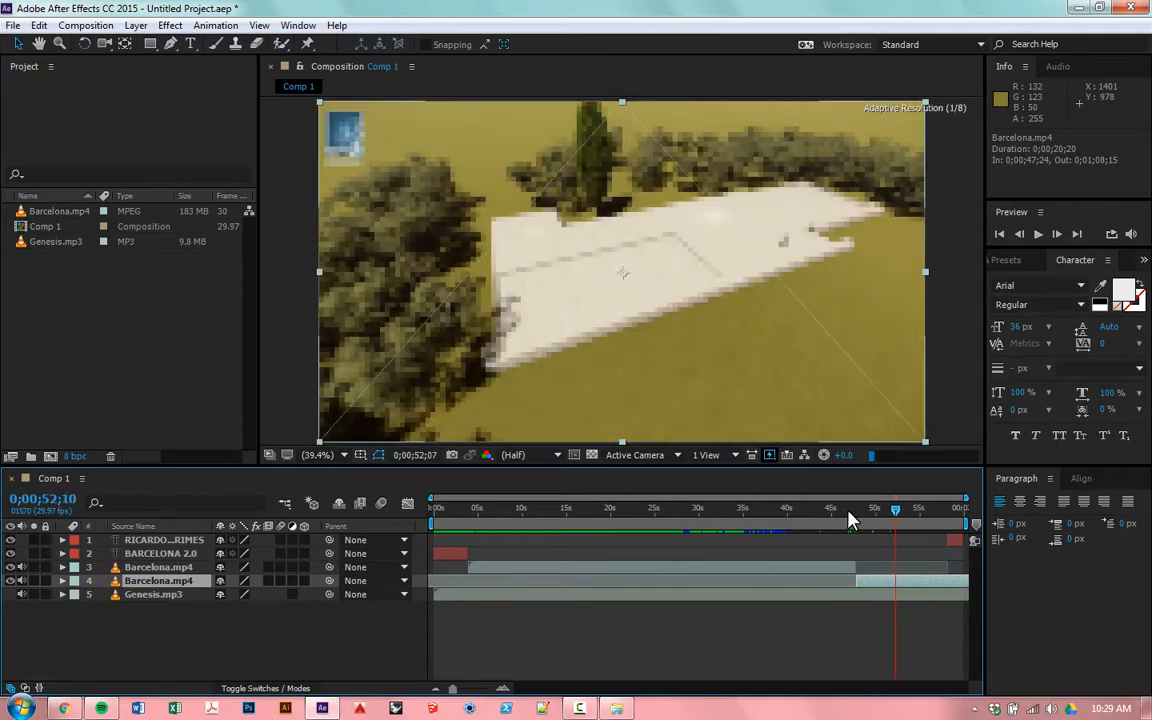
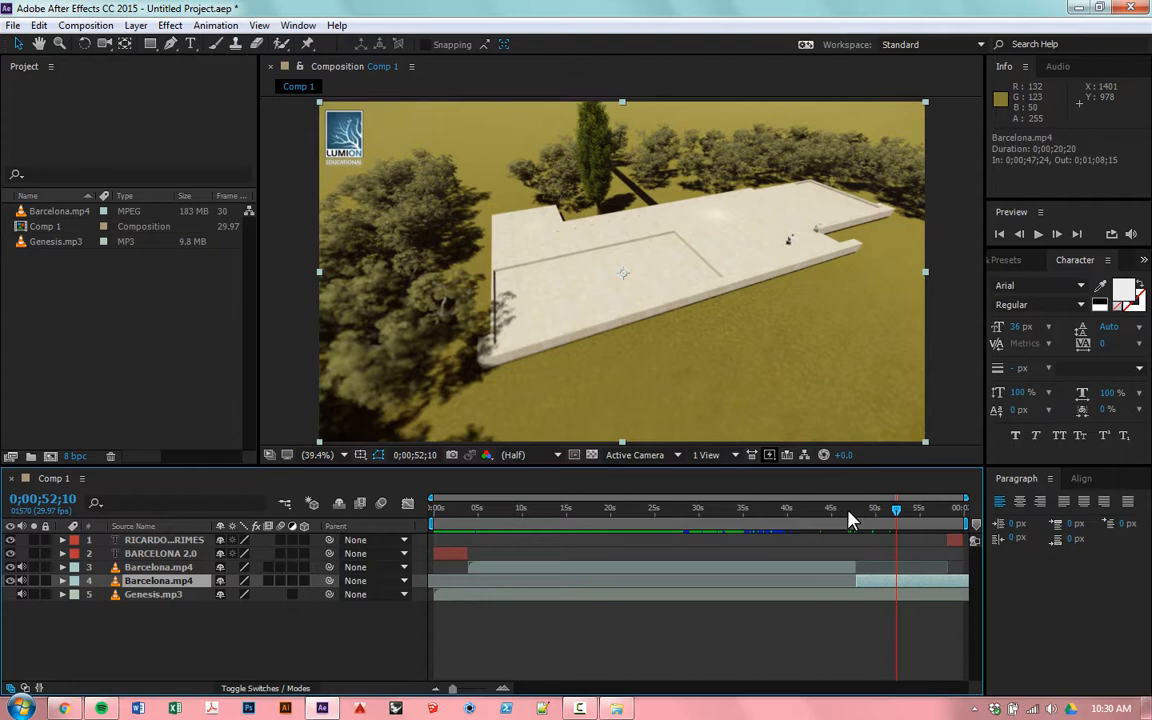
Set the composition's duration to 0;01;20;28.
key("alt+c")
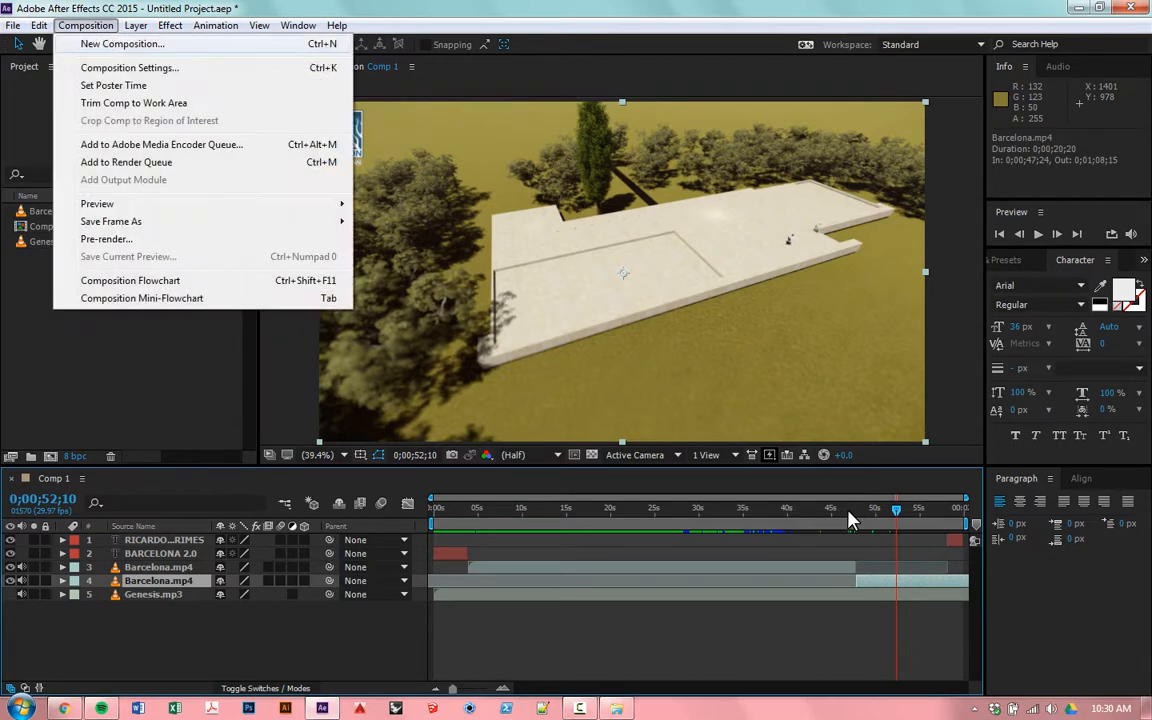
key("Down")
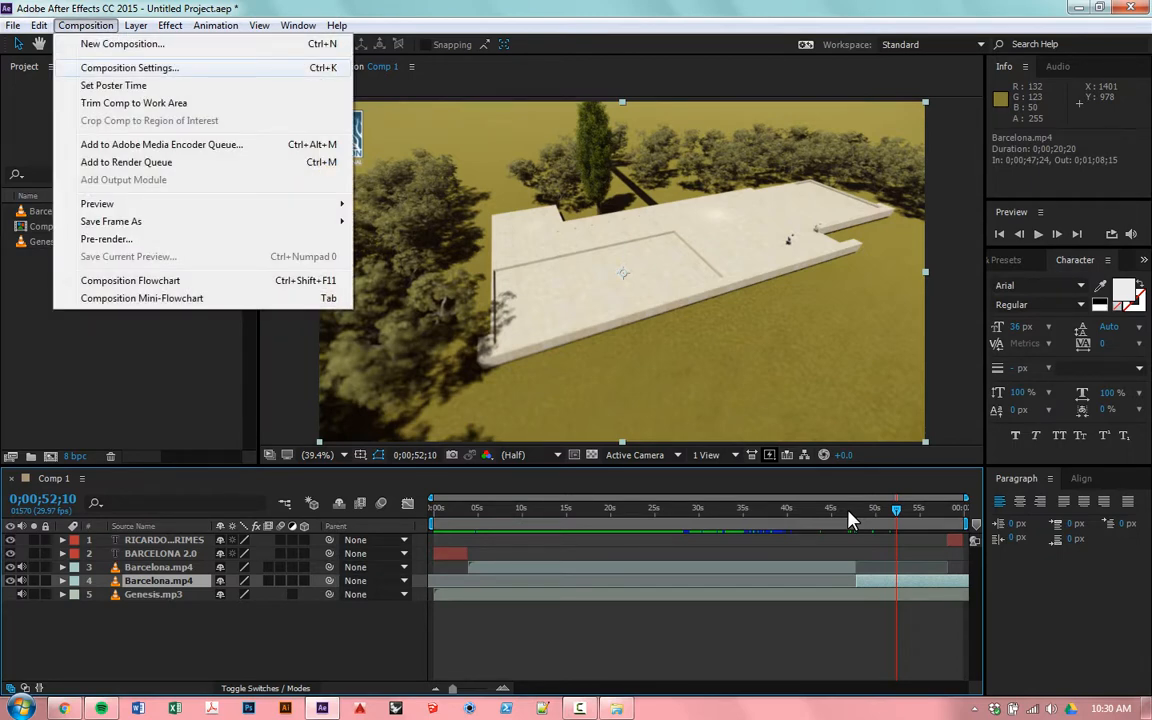
key("Return")
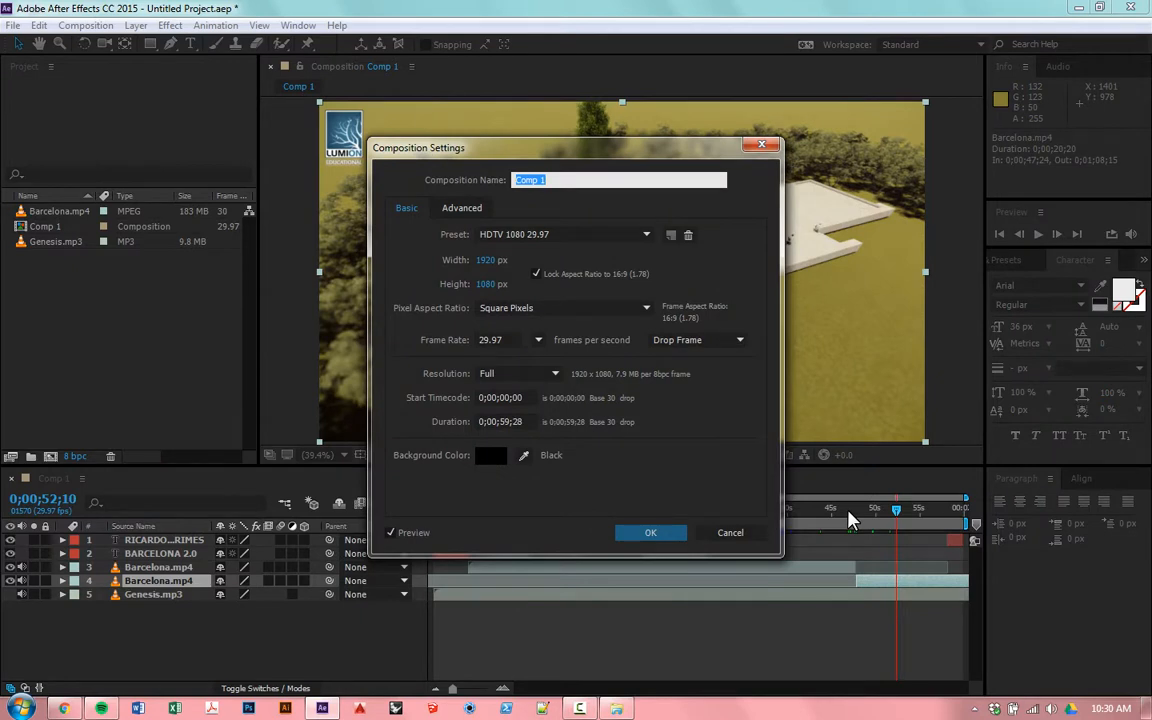
left_click(497, 422)
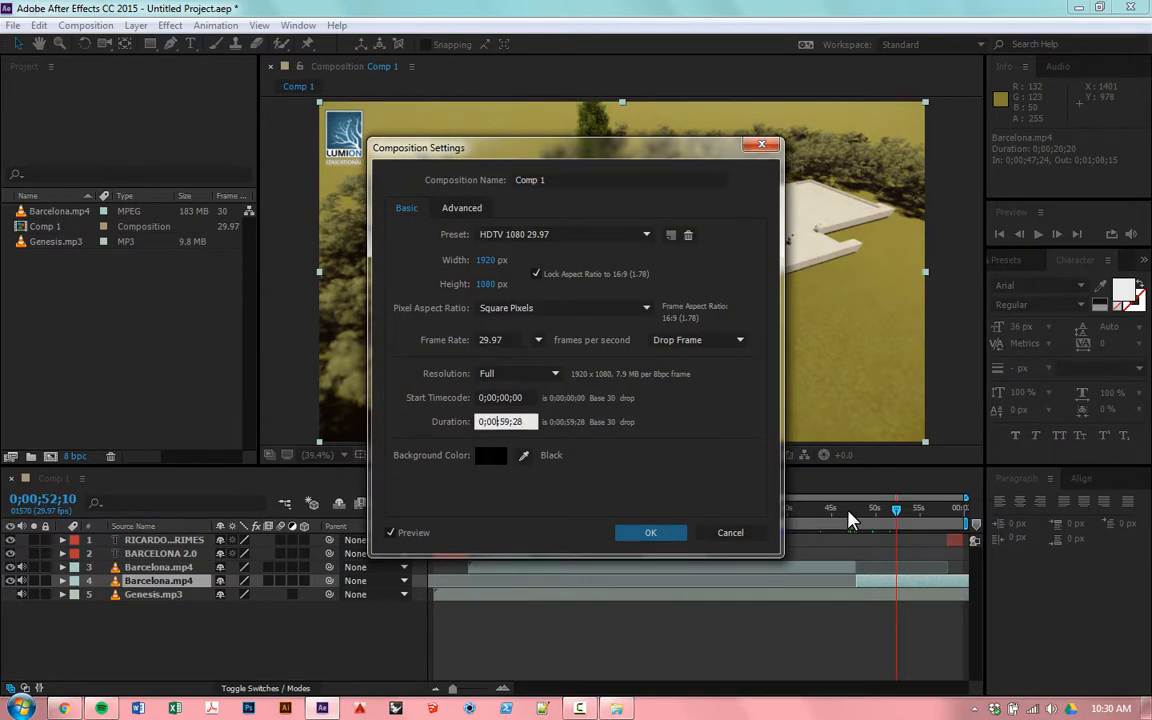
key("BackSpace")
type("1")
key("Right")
key("Right")
key("Right")
key("BackSpace")
key("BackSpace")
type("20")
key("Return")
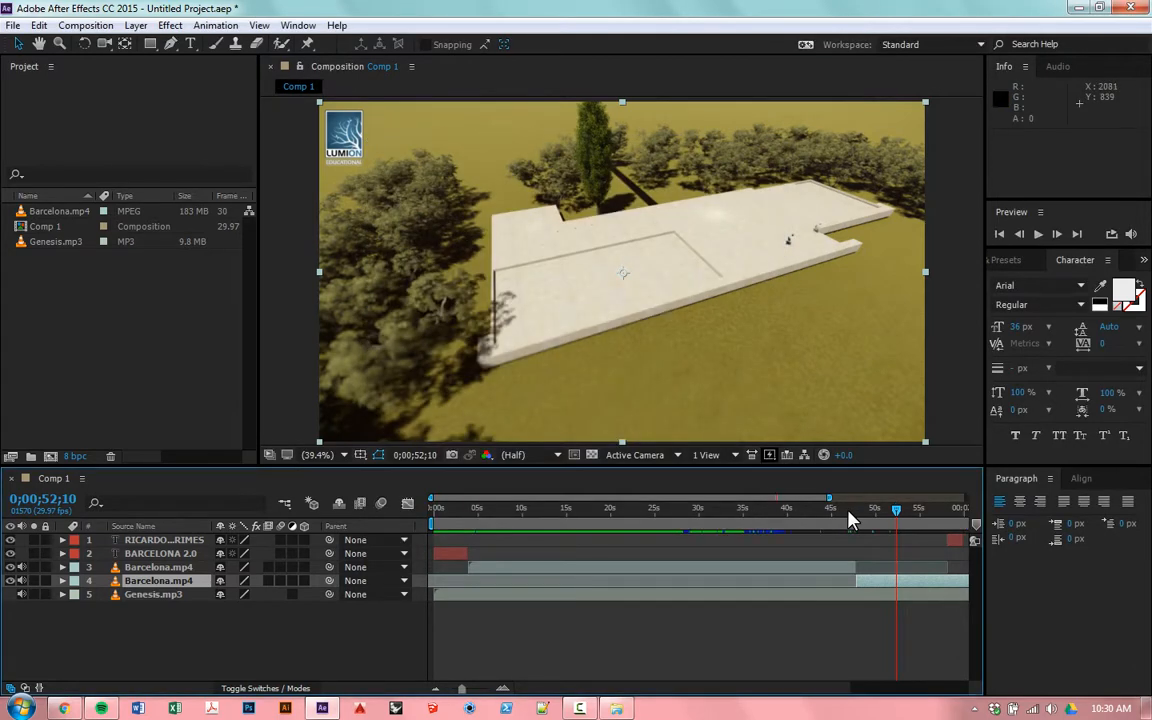
key("minus")
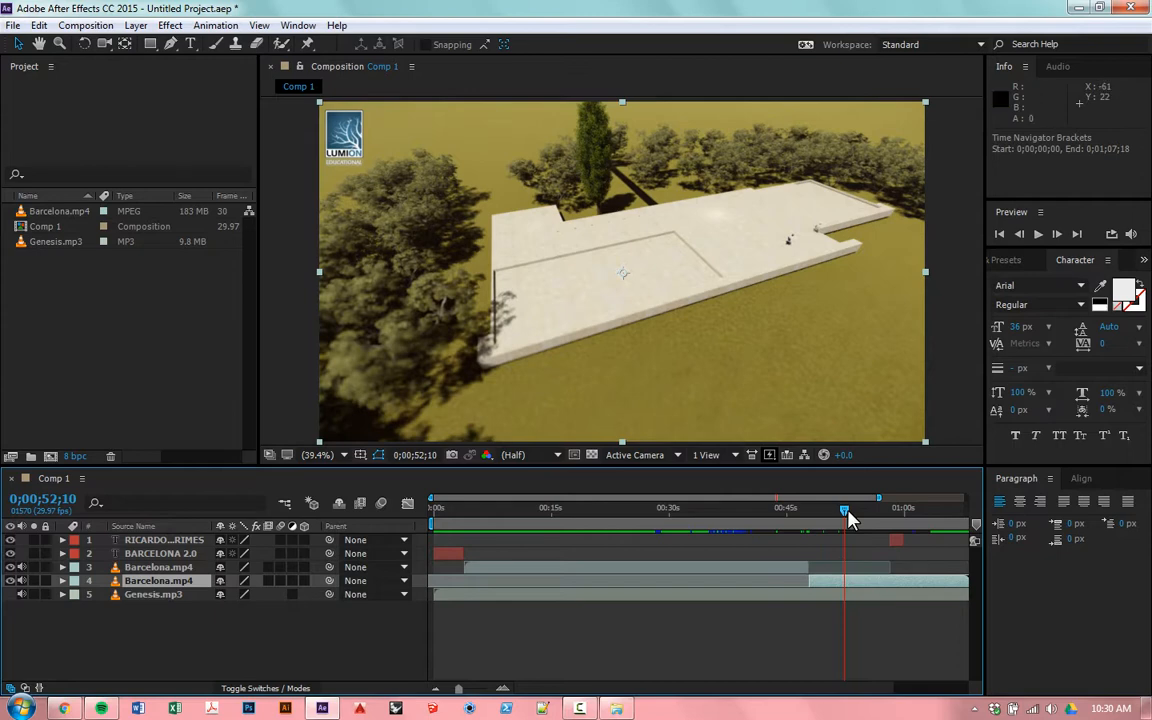
Lengthen the composition's duration to 0;01;25;28.
key("alt+c")
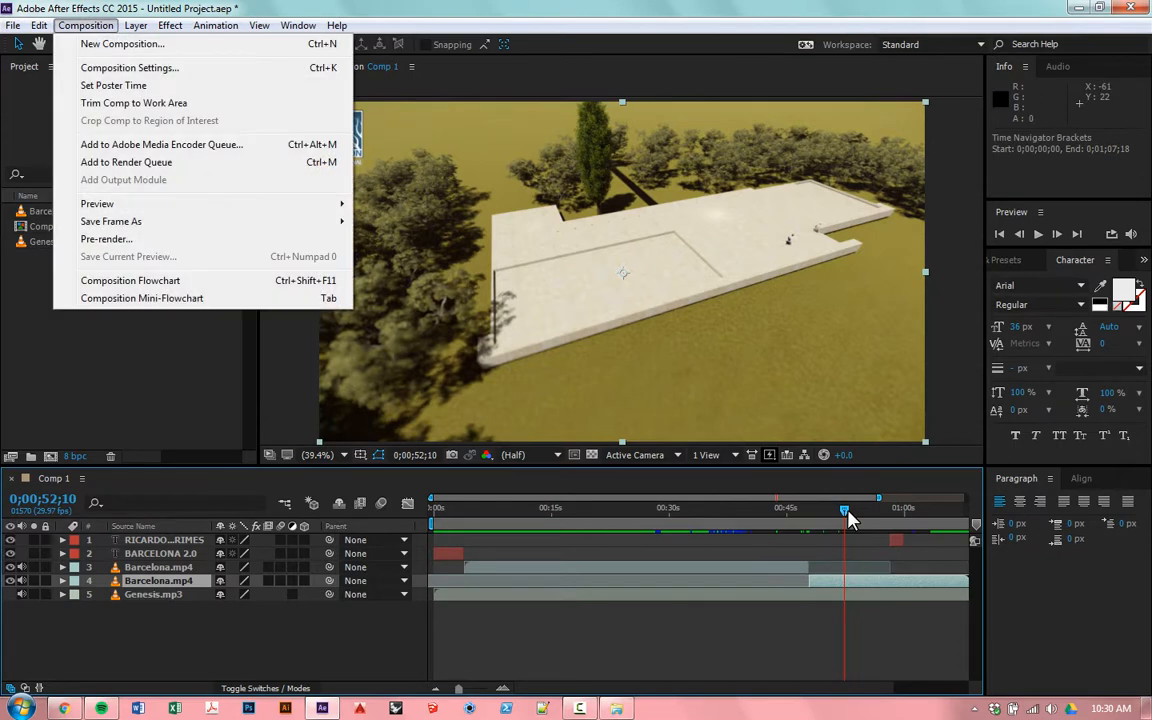
key("Down")
key("Down")
key("Return")
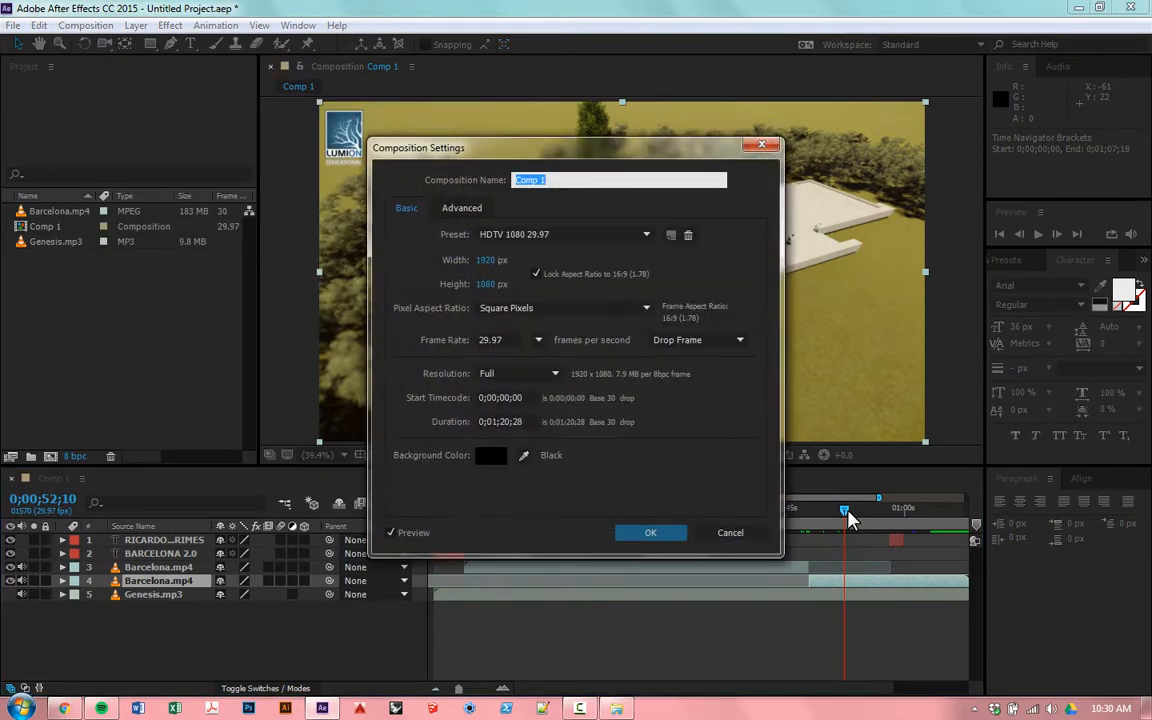
left_click(510, 422)
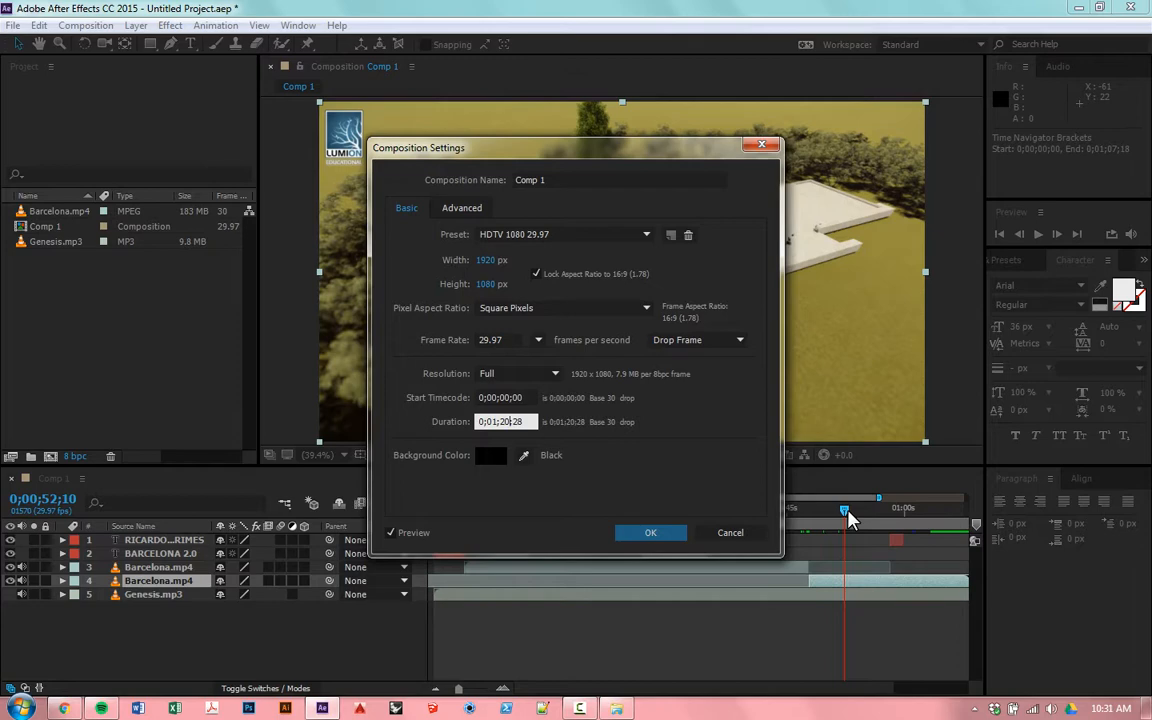
key("BackSpace")
key("Return")
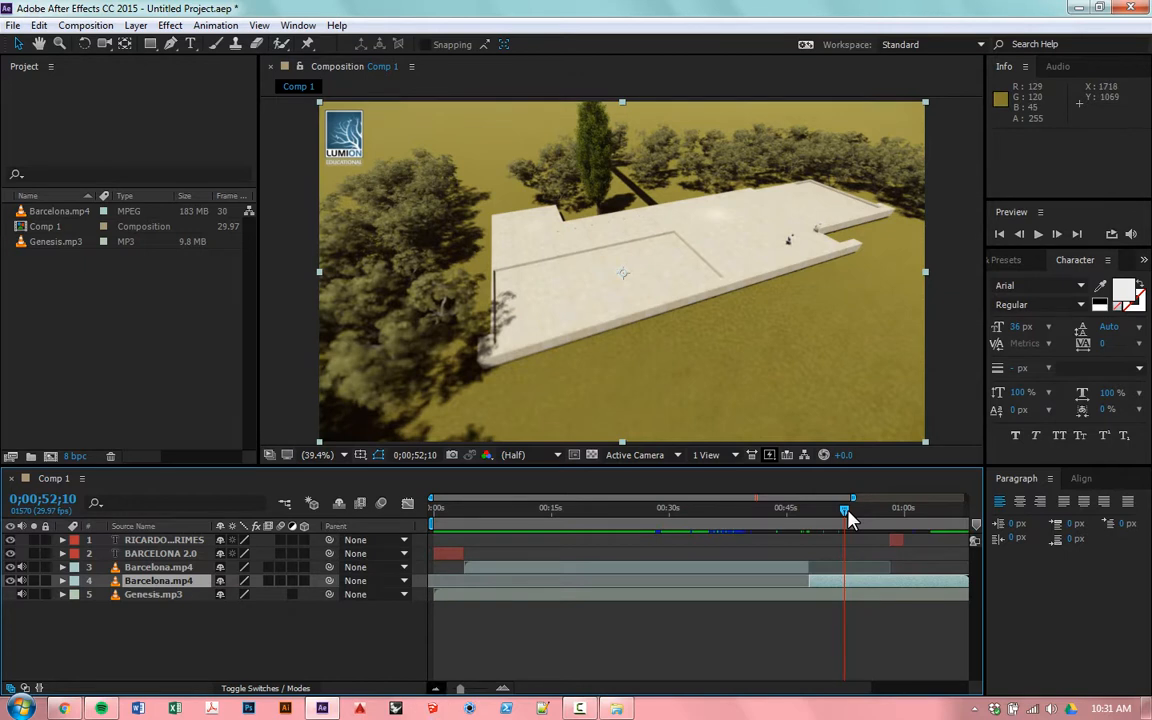
key("minus")
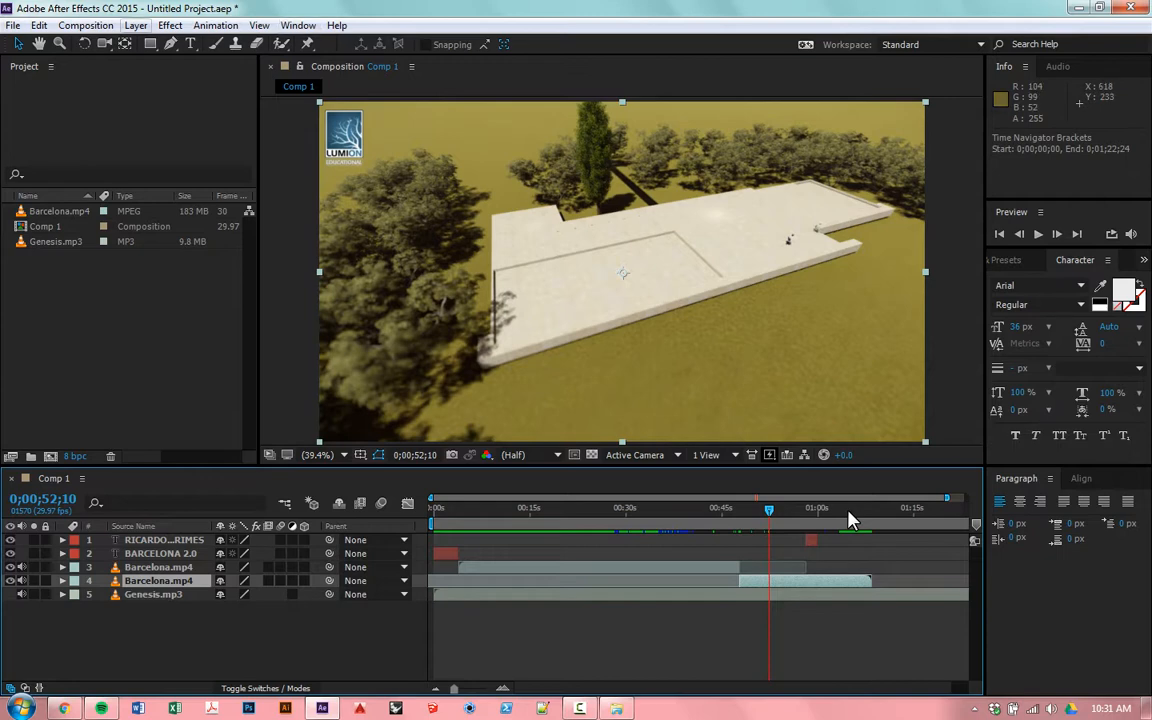
Set the composition's duration to 0;01;22;28.
key("alt+c")
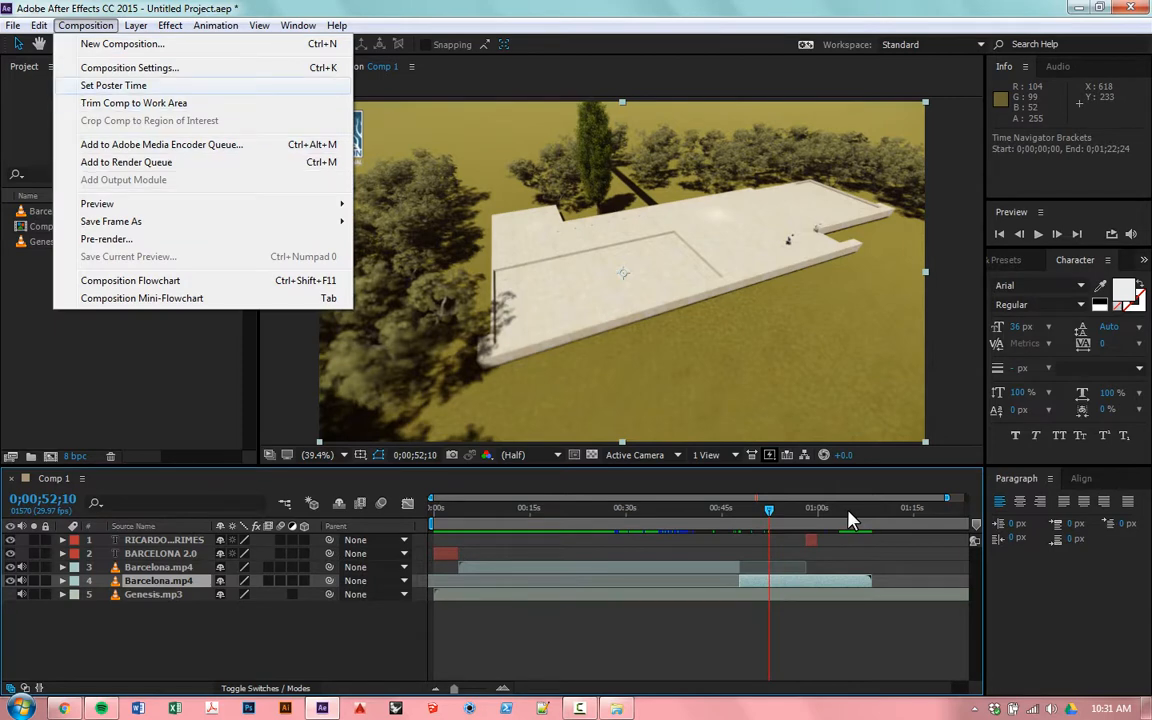
key("Return")
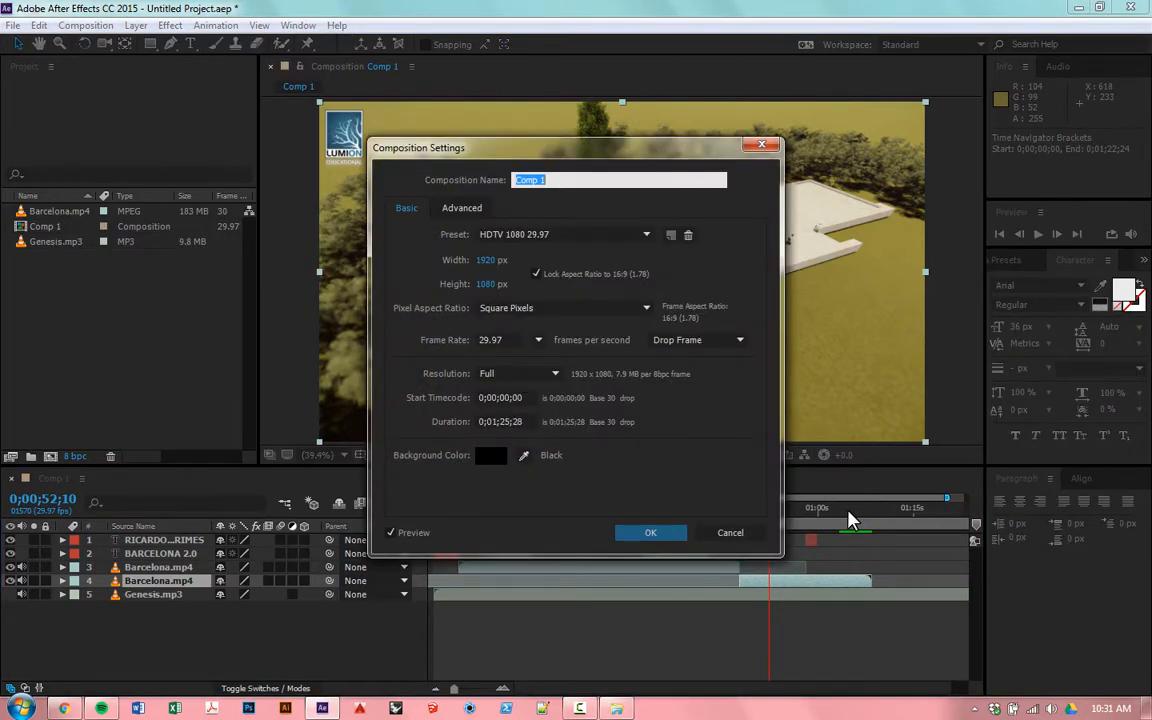
left_click(506, 422)
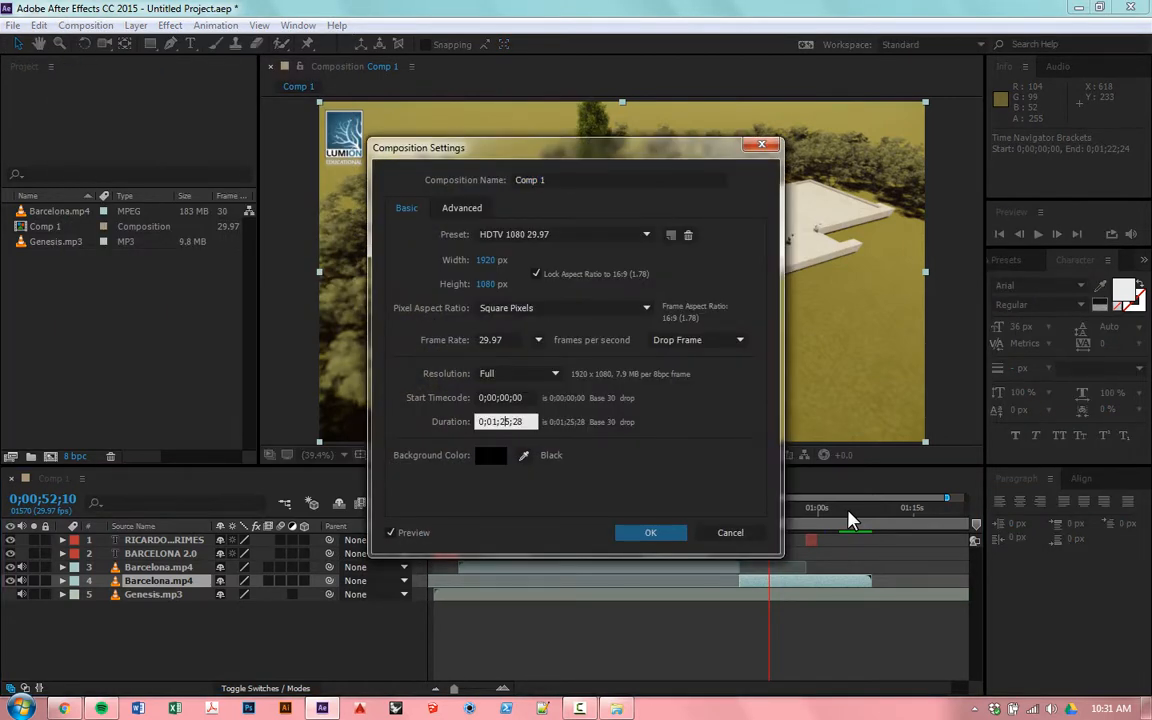
key("Right")
key("BackSpace")
type("2")
key("Return")
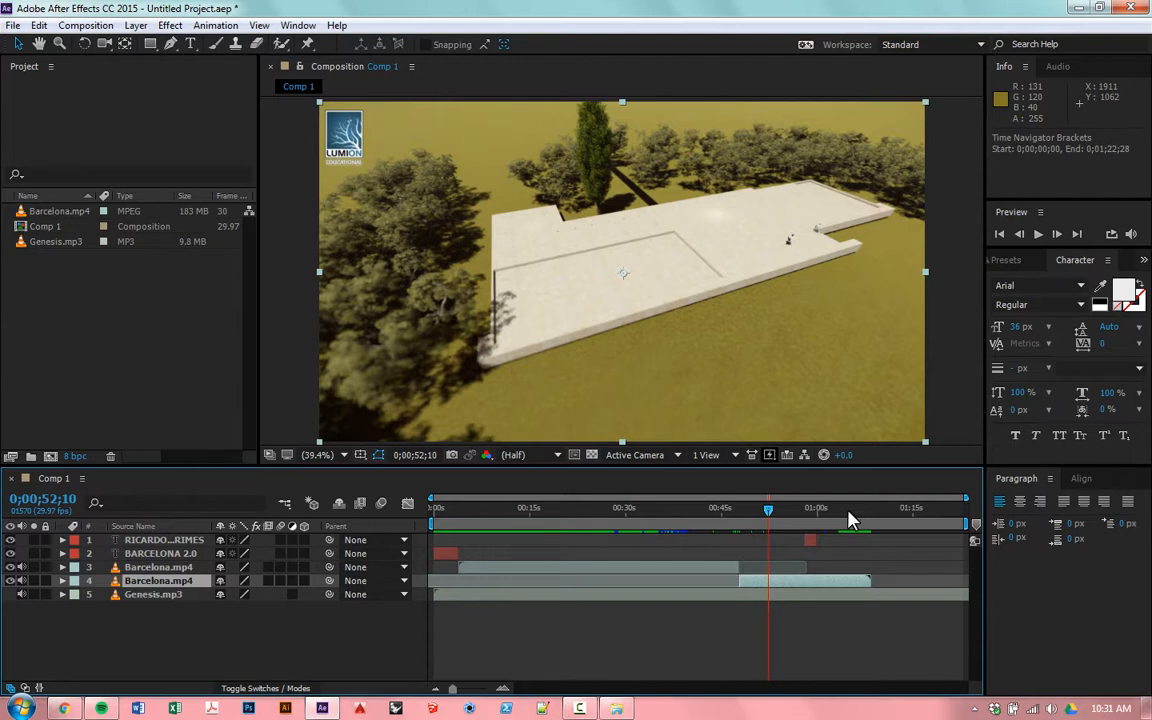
Move the credits text layer to start at 0;01;08;16, right after the stretched Barcelona copy, and extend it close to the composition's end.
left_click_drag(810, 540, 881, 540)
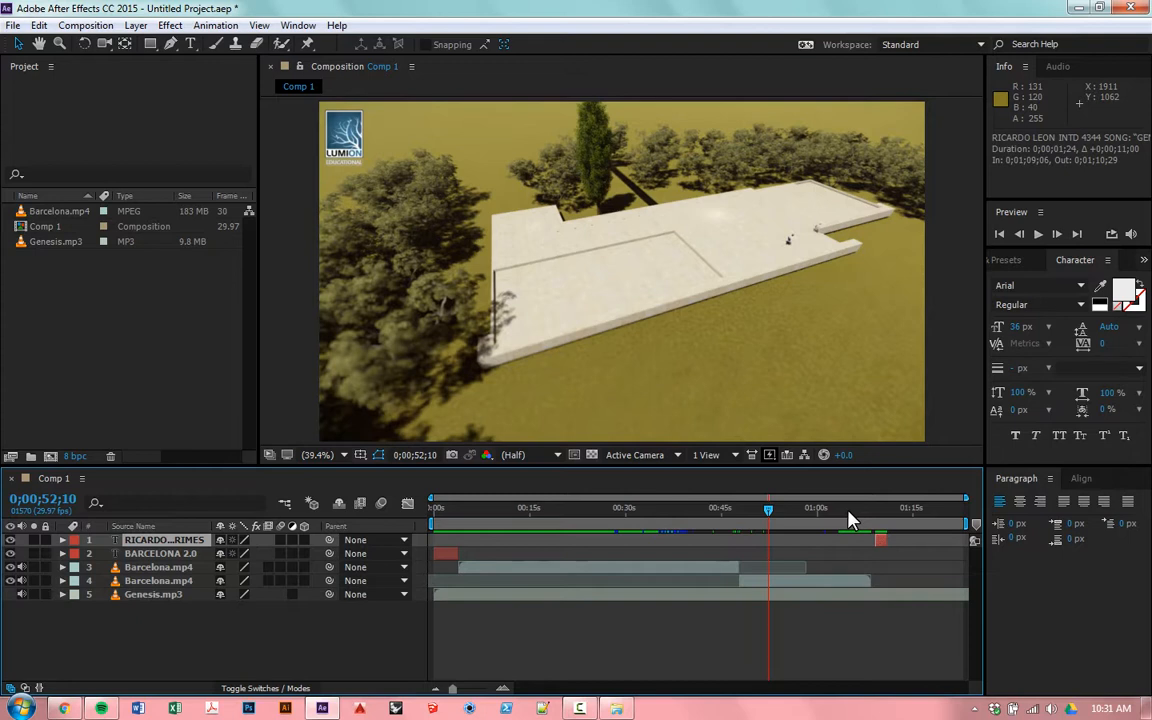
left_click_drag(768, 510, 871, 510)
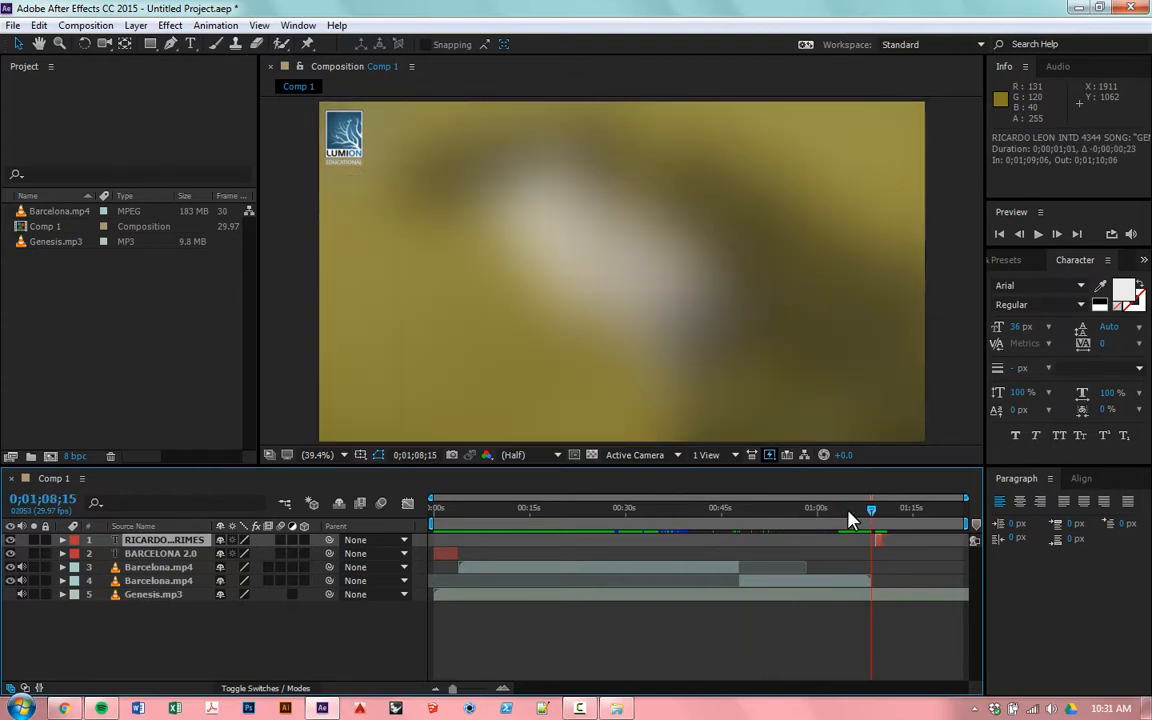
left_click_drag(886, 540, 875, 540)
key("ctrl+z")
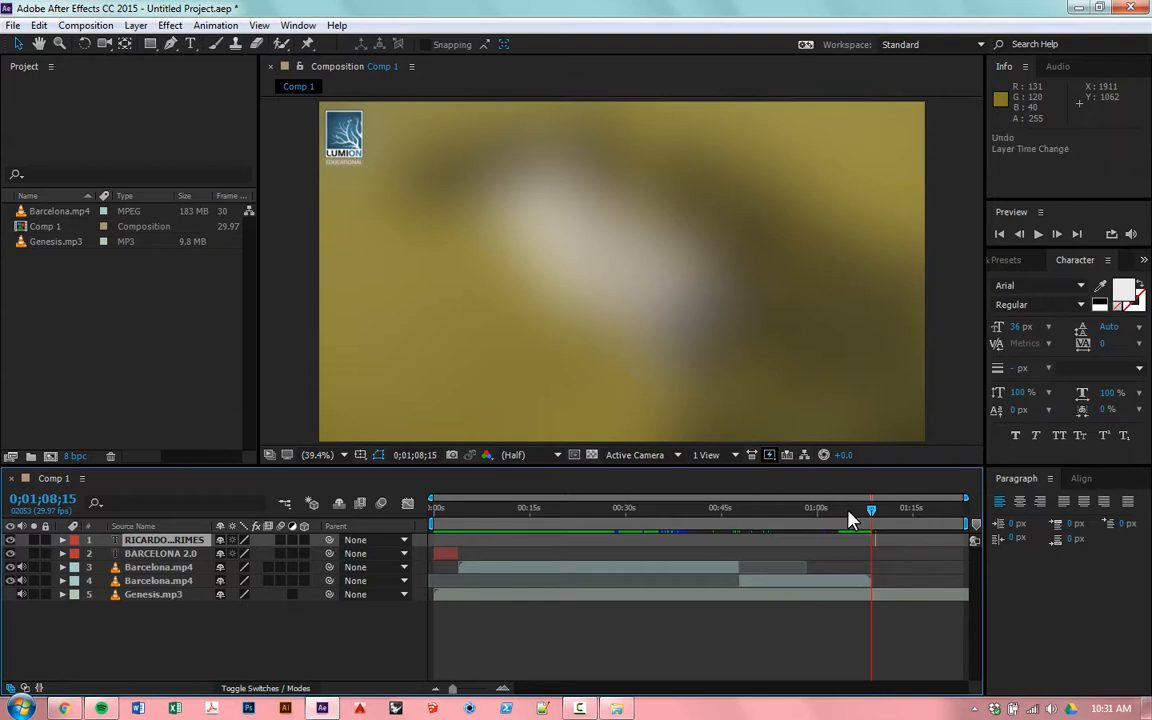
mouse_move(880, 540)
left_mouse_down()
mouse_move(868, 540)
mouse_move(939, 540)
left_mouse_up()
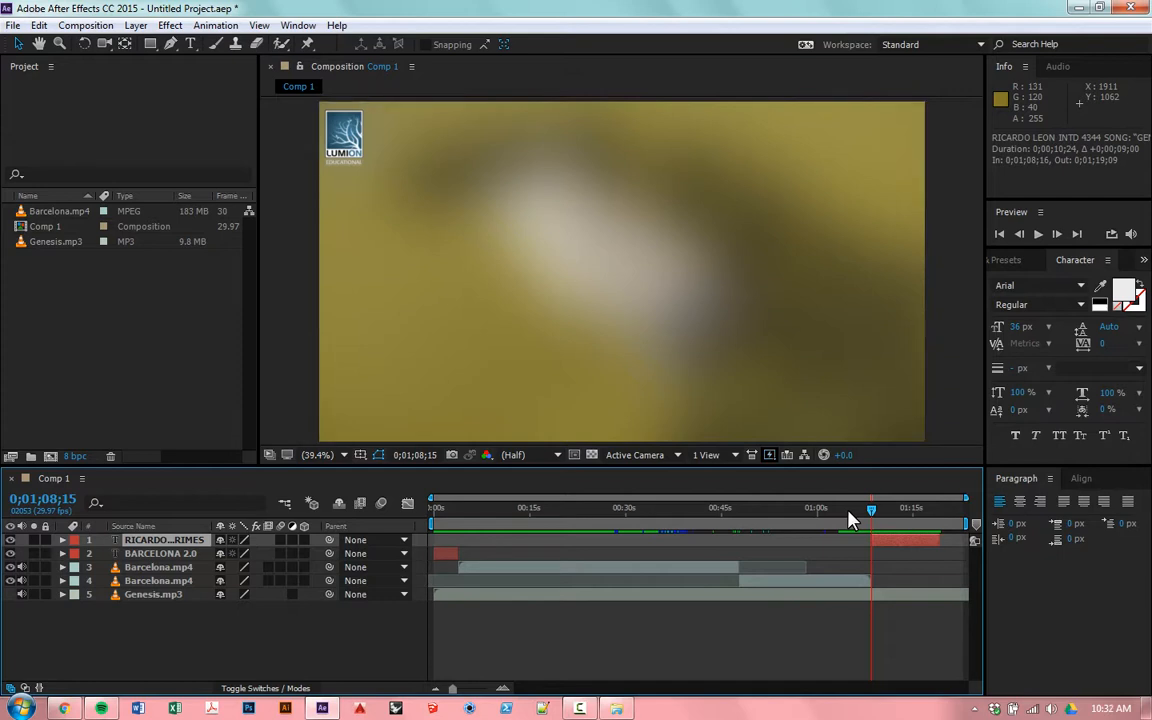
left_click_drag(939, 540, 968, 540)
key("F2")
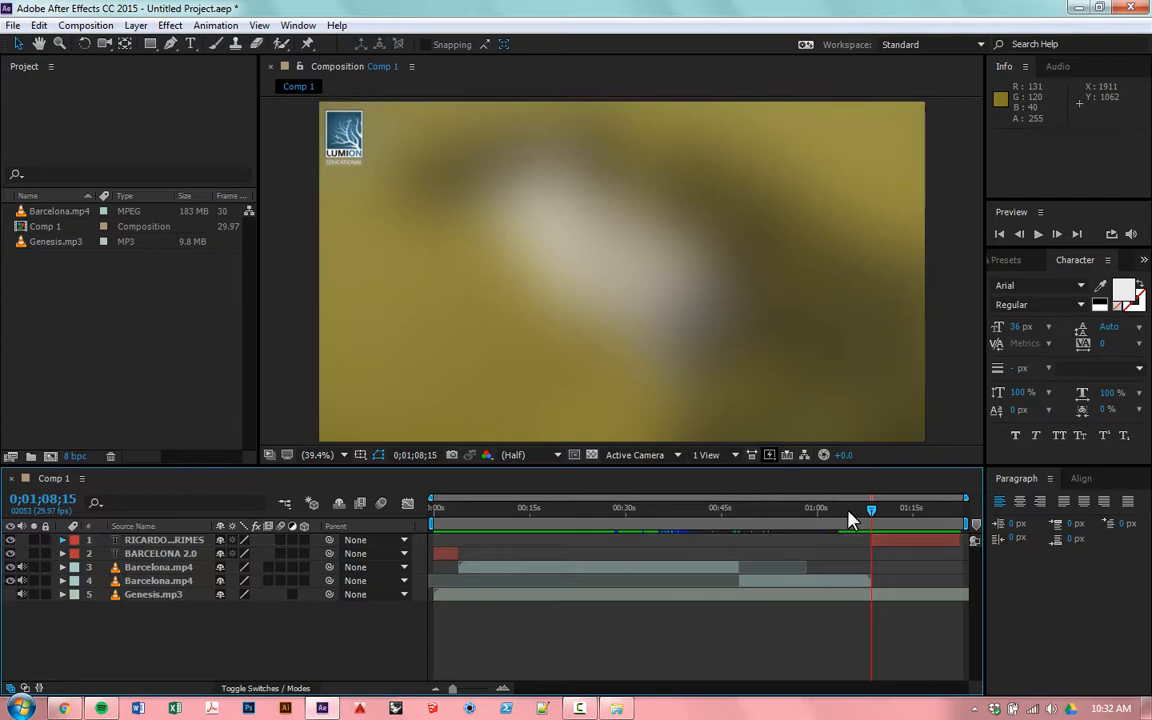
Expand the credits layer's transform properties and preview the credits from 0;01;08;15.
left_click(62, 540)
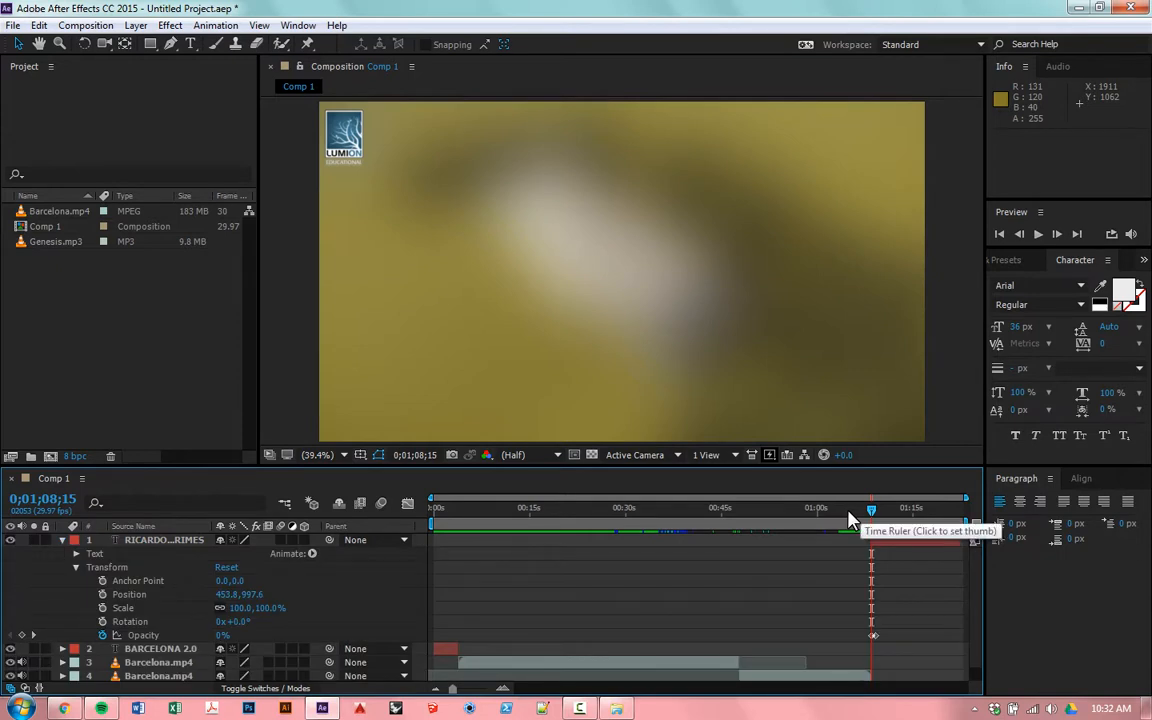
key("space")
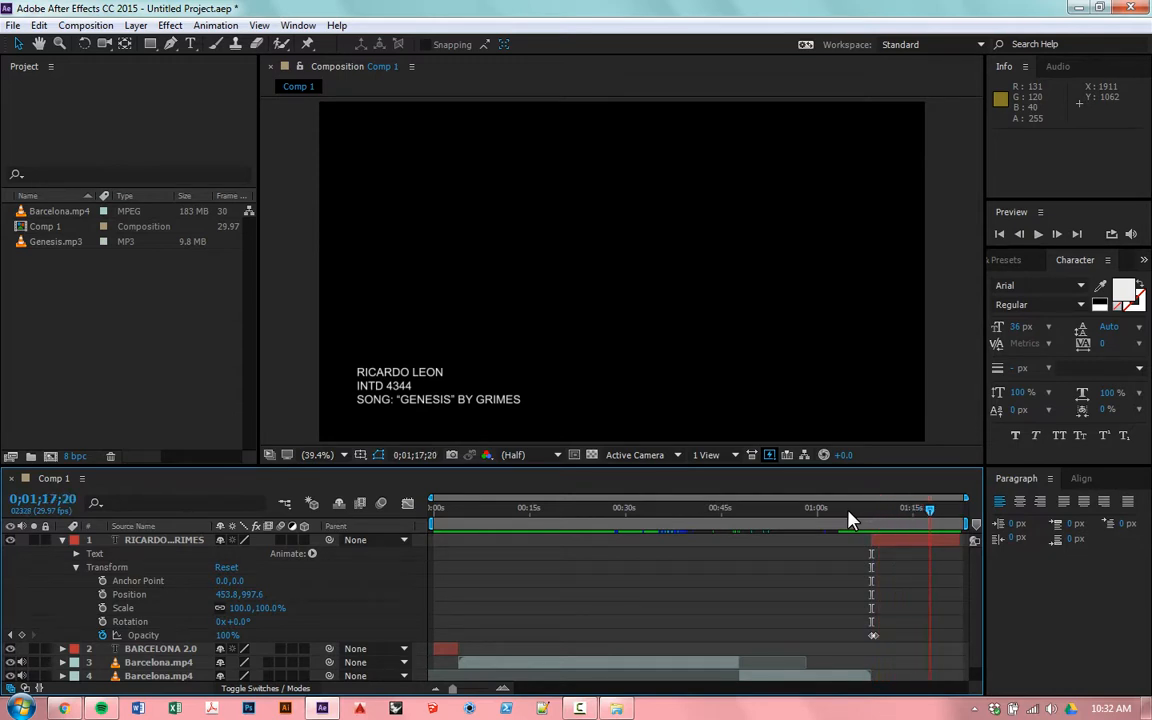
key("space")
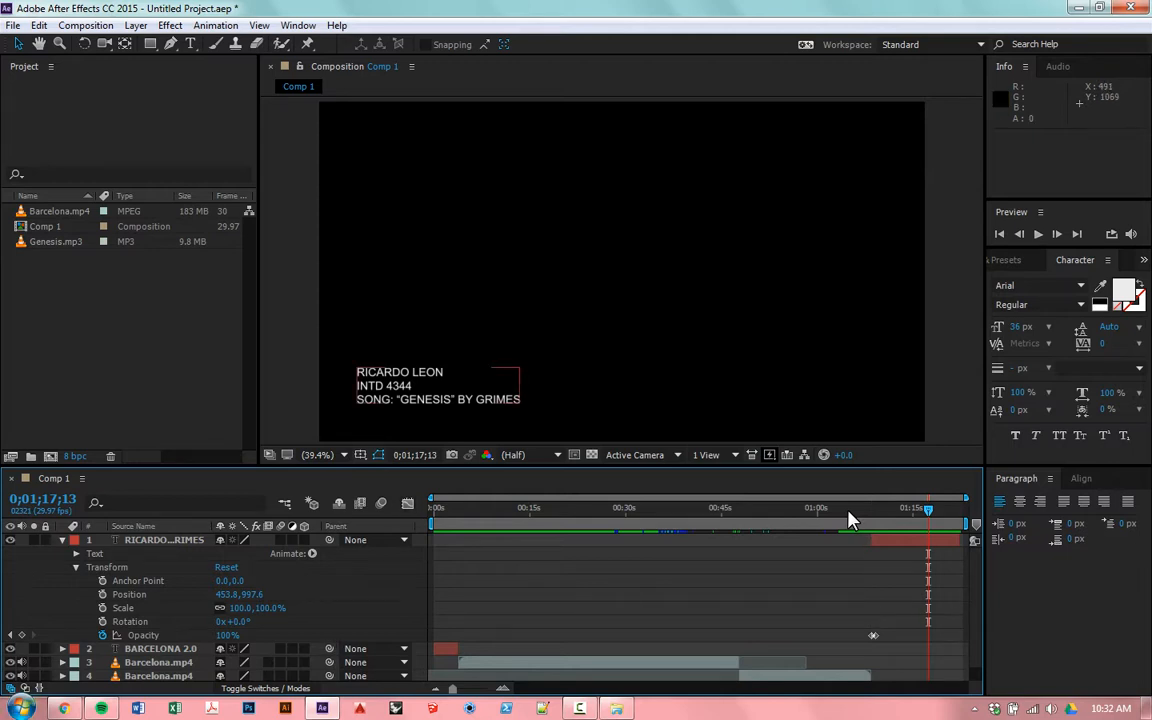
left_click(102, 635)
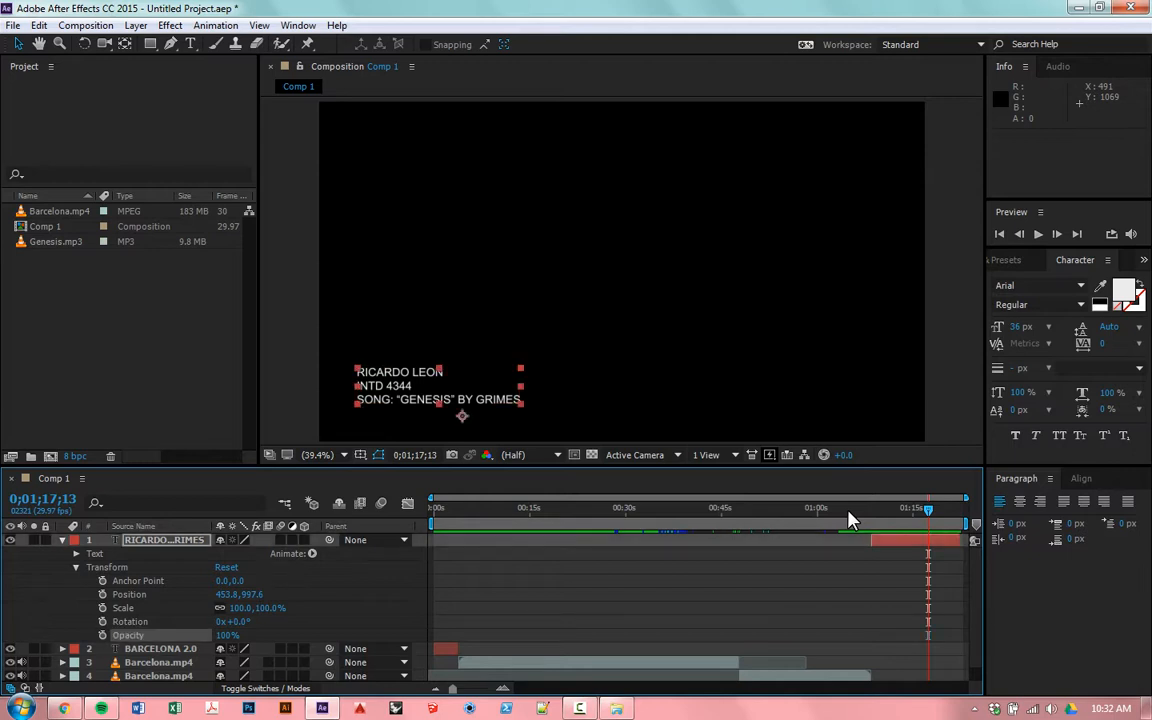
left_click(102, 635)
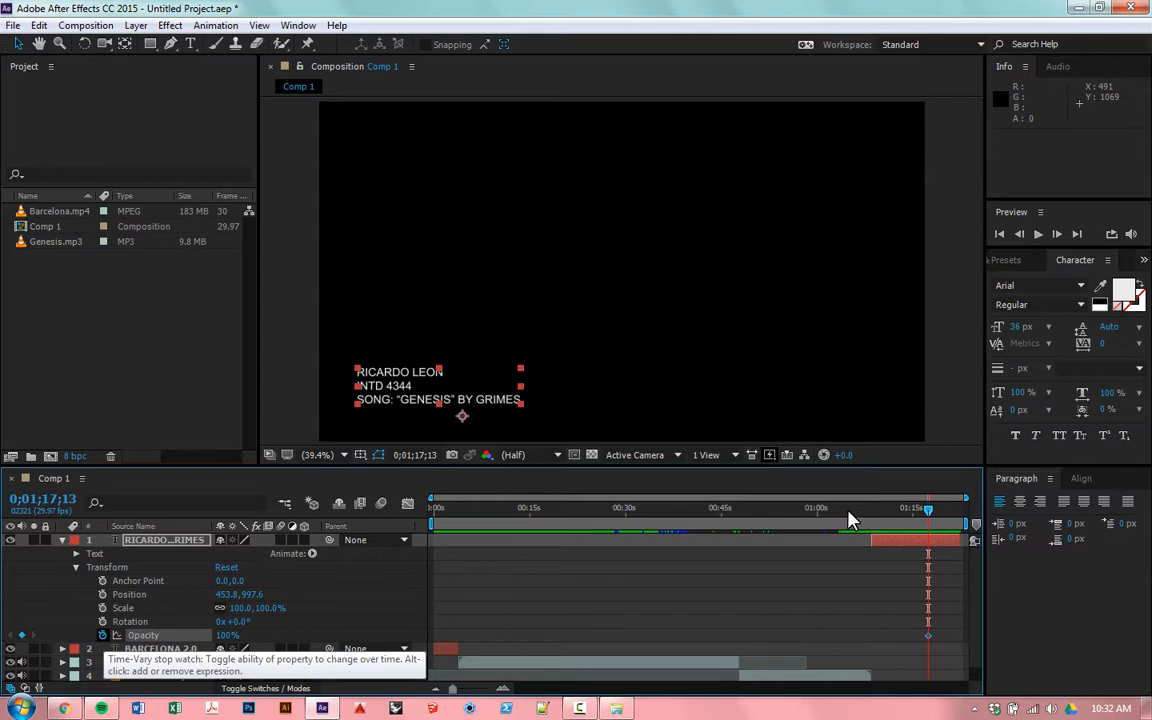
key("ctrl+z")
key("ctrl+z")
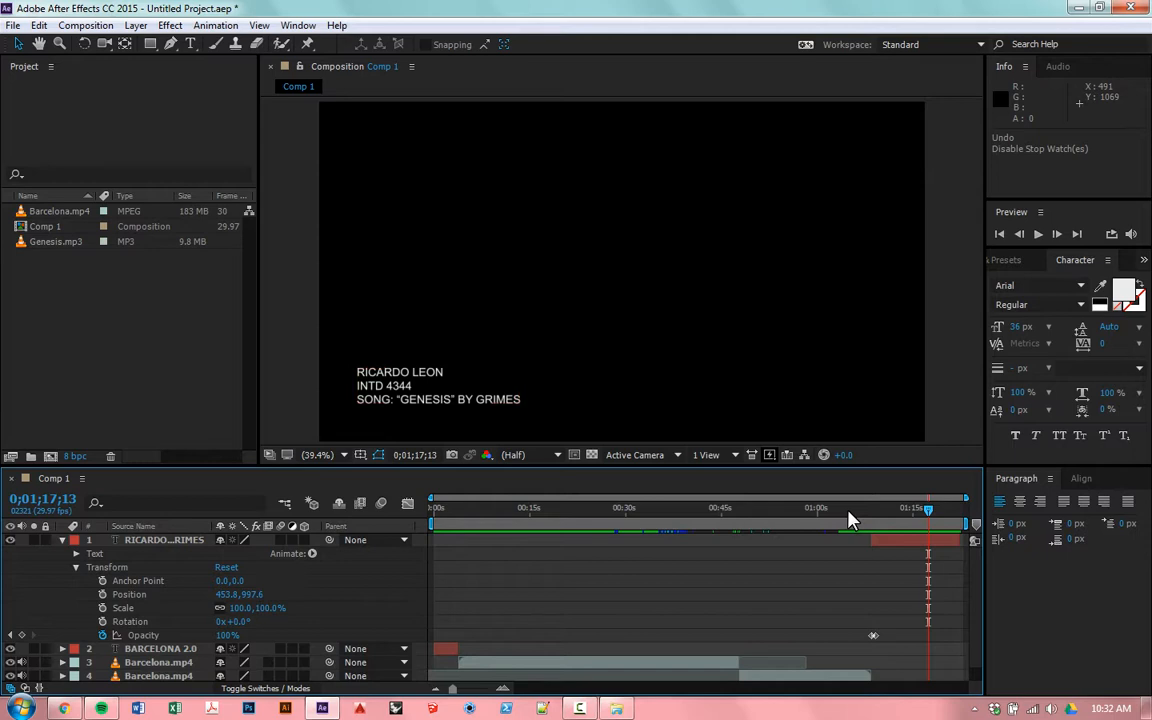
Review the transition from the end of the Barcelona clip into the credits fade-in, then play on to 0;01;17;28.
key("shift+Page_Up")
key("shift+Page_Up")
key("shift+Page_Up")
key("shift+Page_Up")
key("shift+Page_Up")
key("shift+Page_Up")
key("shift+Page_Up")
key("shift+Page_Up")
key("shift+Page_Up")
key("shift+Page_Up")
key("shift+Page_Up")
key("shift+Page_Up")
key("shift+Page_Up")
key("shift+Page_Up")
key("shift+Page_Up")
key("shift+Page_Up")
key("shift+Page_Up")
key("shift+Page_Up")
key("shift+Page_Up")
key("shift+Page_Up")
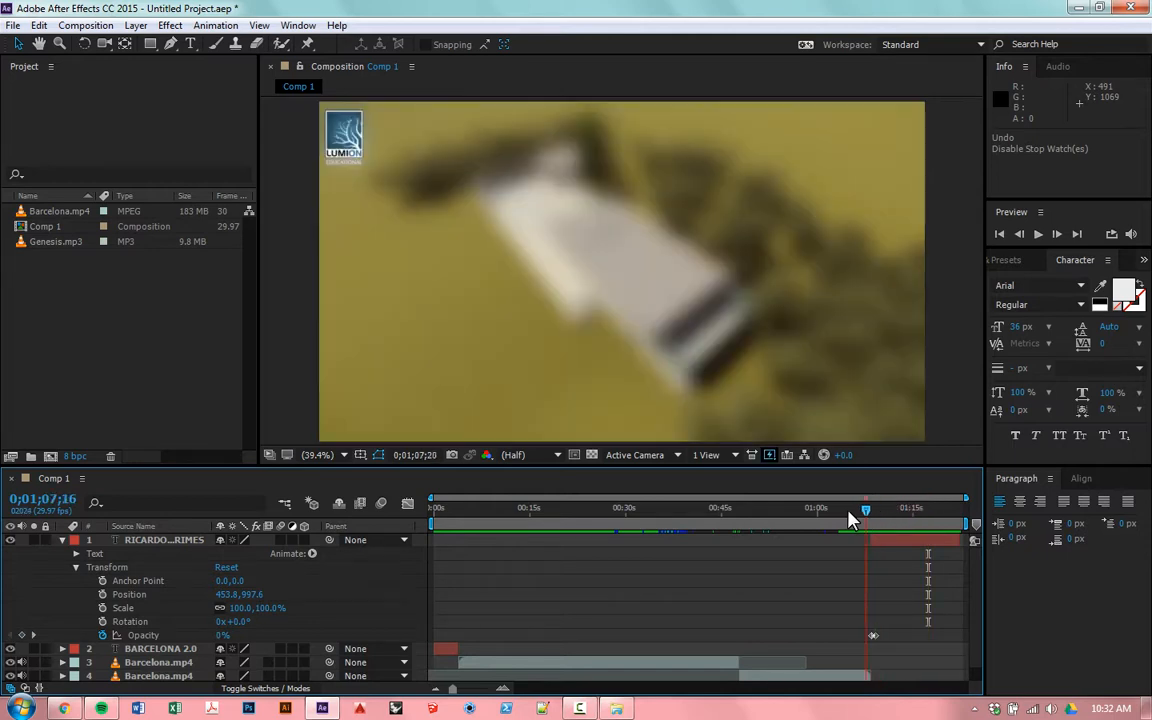
key("Page_Down")
key("Page_Down")
key("Page_Down")
key("Page_Down")
key("Page_Down")
key("Page_Down")
key("Page_Down")
key("Page_Down")
key("Page_Down")
key("Page_Down")
key("Page_Down")
key("Page_Down")
key("Page_Down")
key("Page_Down")
key("Page_Down")
key("Page_Down")
key("Page_Down")
key("Page_Down")
key("Page_Down")
key("Page_Down")
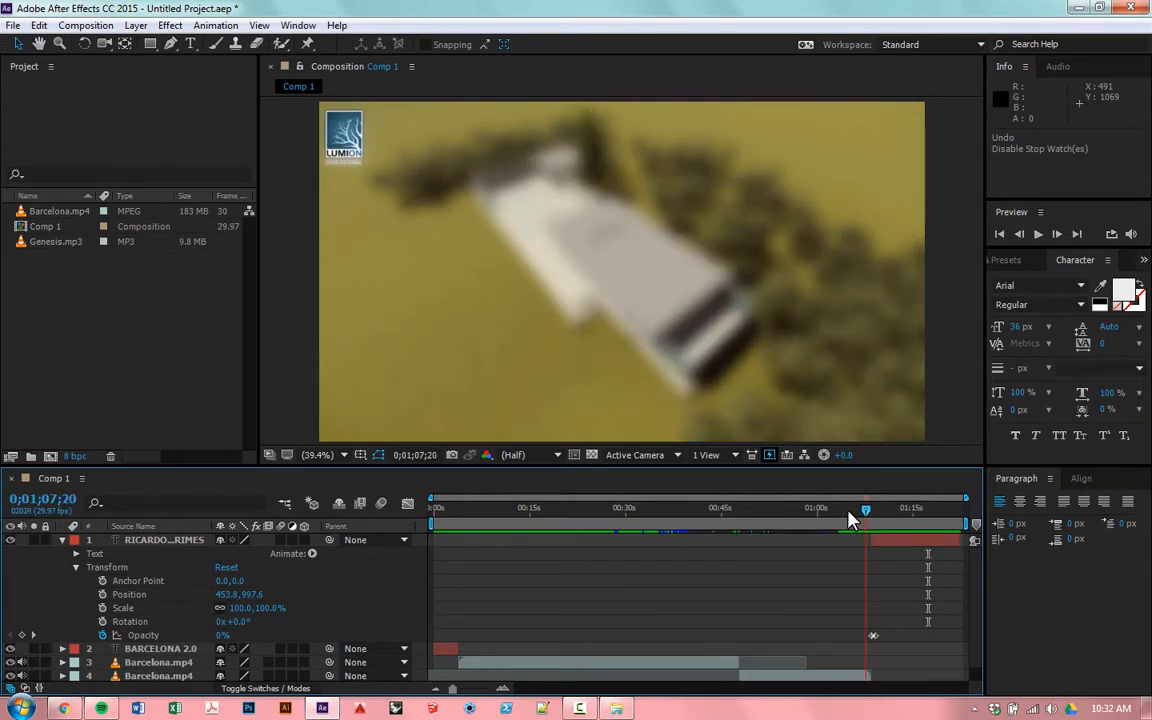
key("shift+Page_Down")
key("shift+Page_Down")
key("shift+Page_Down")
key("shift+Page_Down")
key("shift+Page_Down")
key("shift+Page_Down")
key("shift+Page_Down")
key("shift+Page_Down")
key("shift+Page_Down")
key("shift+Page_Down")
key("shift+Page_Down")
key("shift+Page_Down")
key("shift+Page_Down")
key("shift+Page_Down")
key("shift+Page_Down")
key("shift+Page_Down")
key("shift+Page_Down")
key("shift+Page_Down")
key("shift+Page_Down")
key("shift+Page_Down")
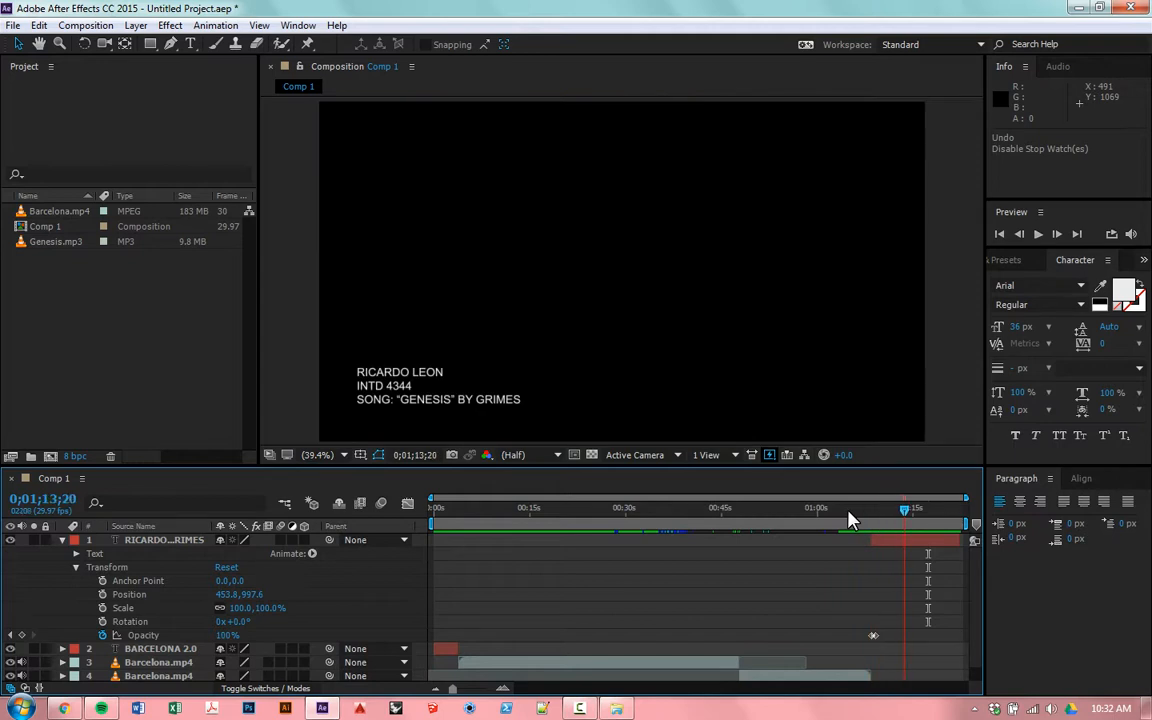
key("space")
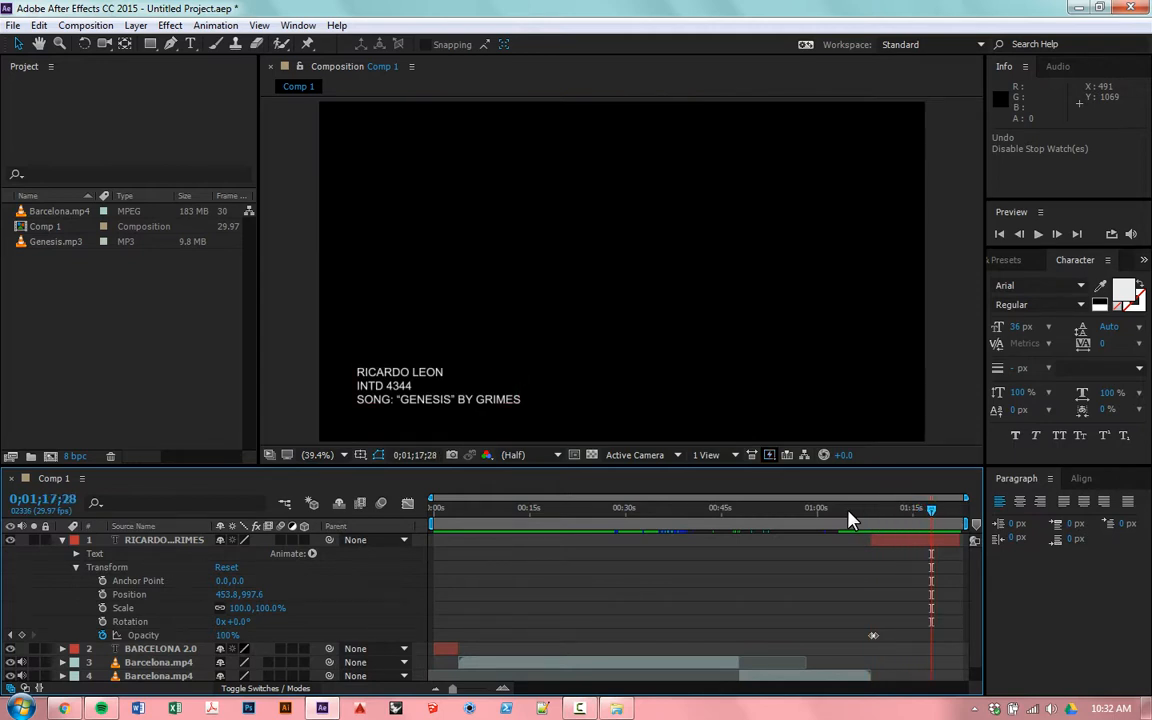
Fade out the credits layer with opacity keyframes of 100% at 0;01;17;28 and 0% at 0;01;21;24, then collapse its properties.
key("alt+shift+t")
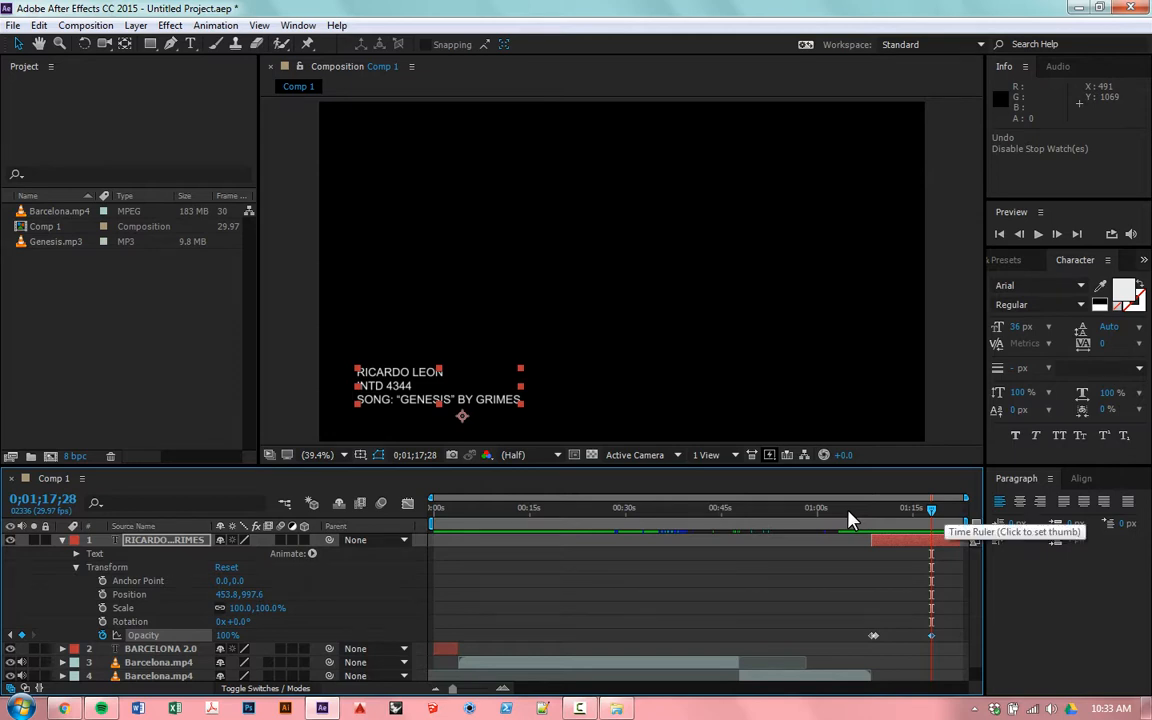
left_click_drag(931, 510, 956, 510)
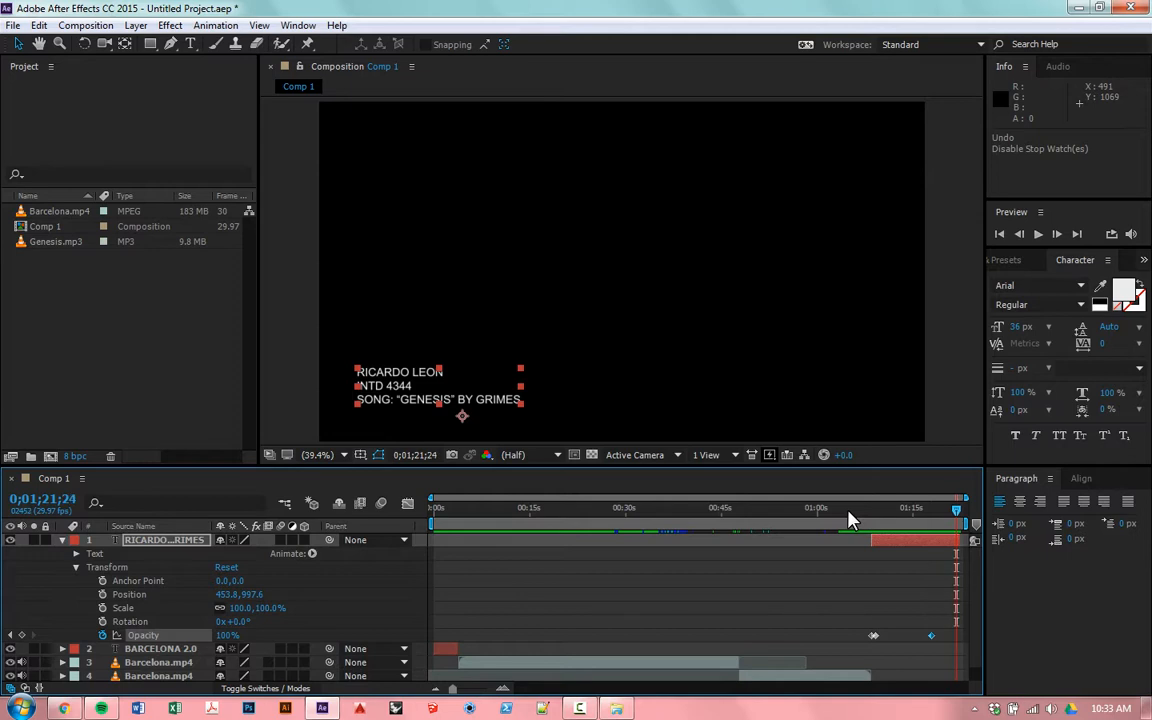
left_click_drag(228, 635, 160, 635)
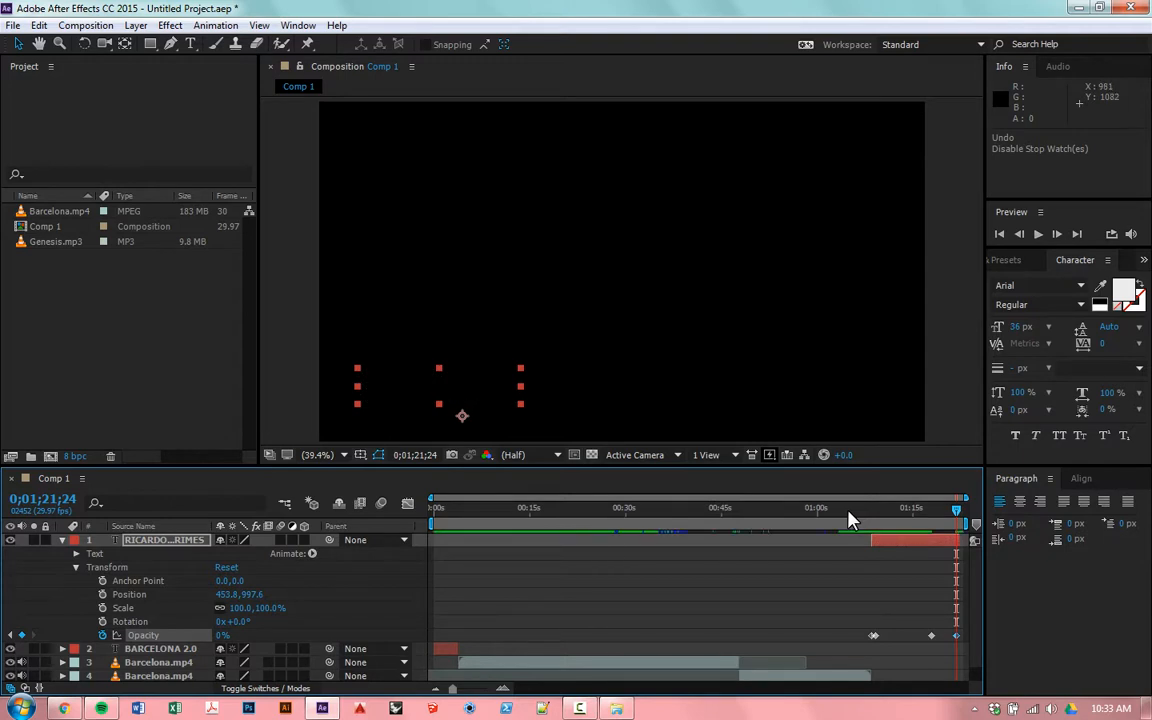
scroll(848, 520, "down", 1)
scroll(848, 520, "up", 1)
key("u")
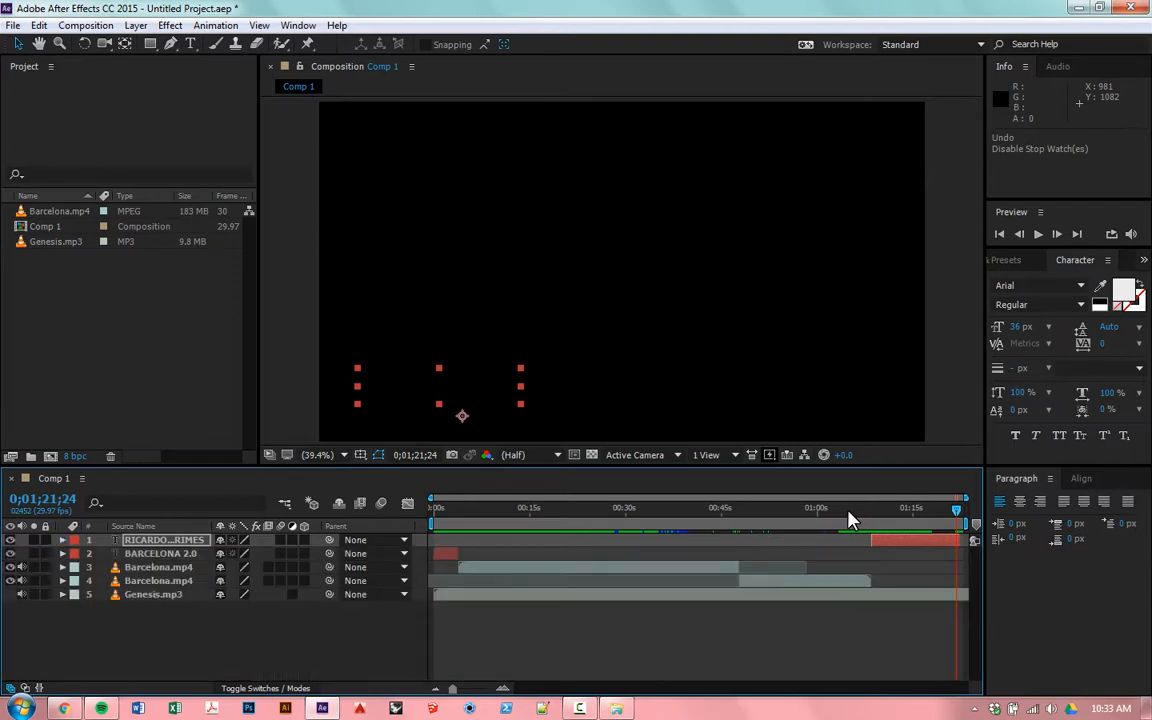
Deselect the credits layer and view the stretched Barcelona clip at 0;00;56;17.
left_click_drag(848, 510, 795, 510)
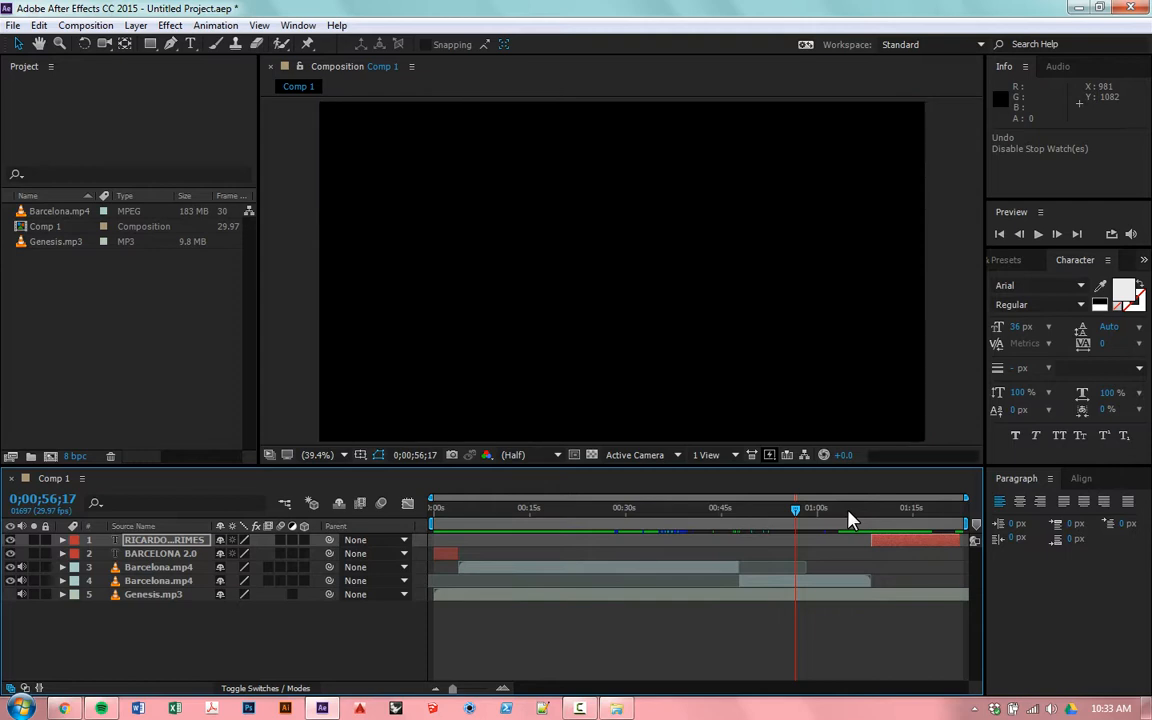
key("ctrl+shift+a")
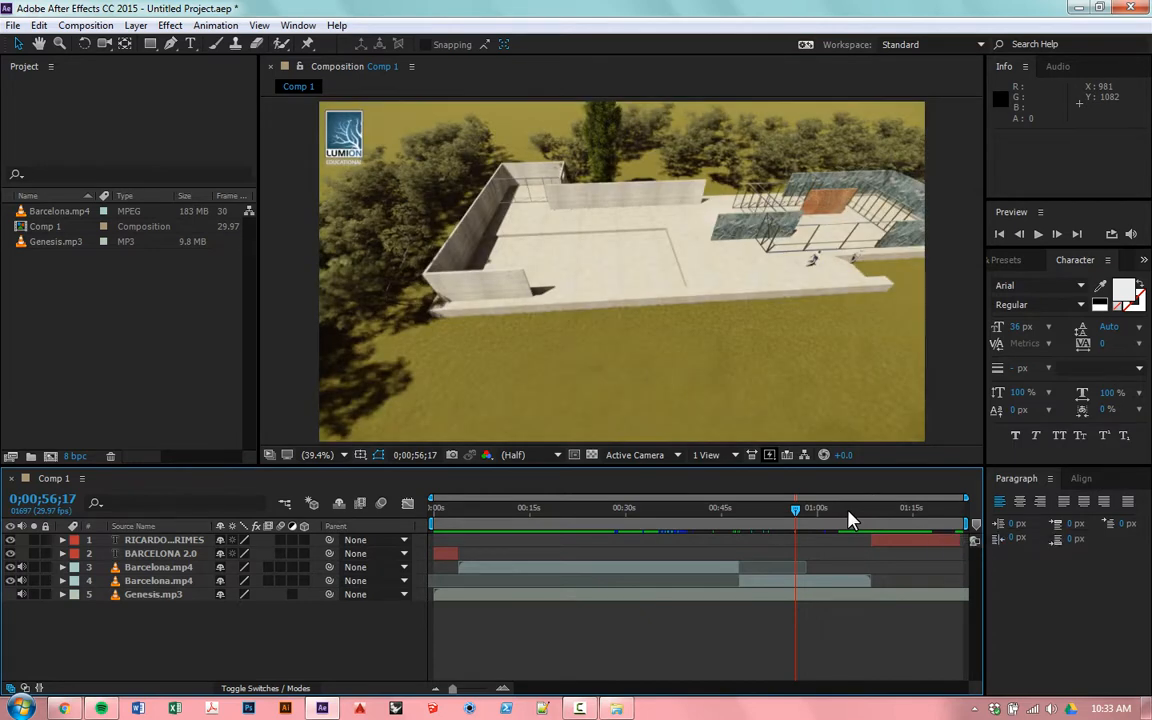
left_click(848, 519)
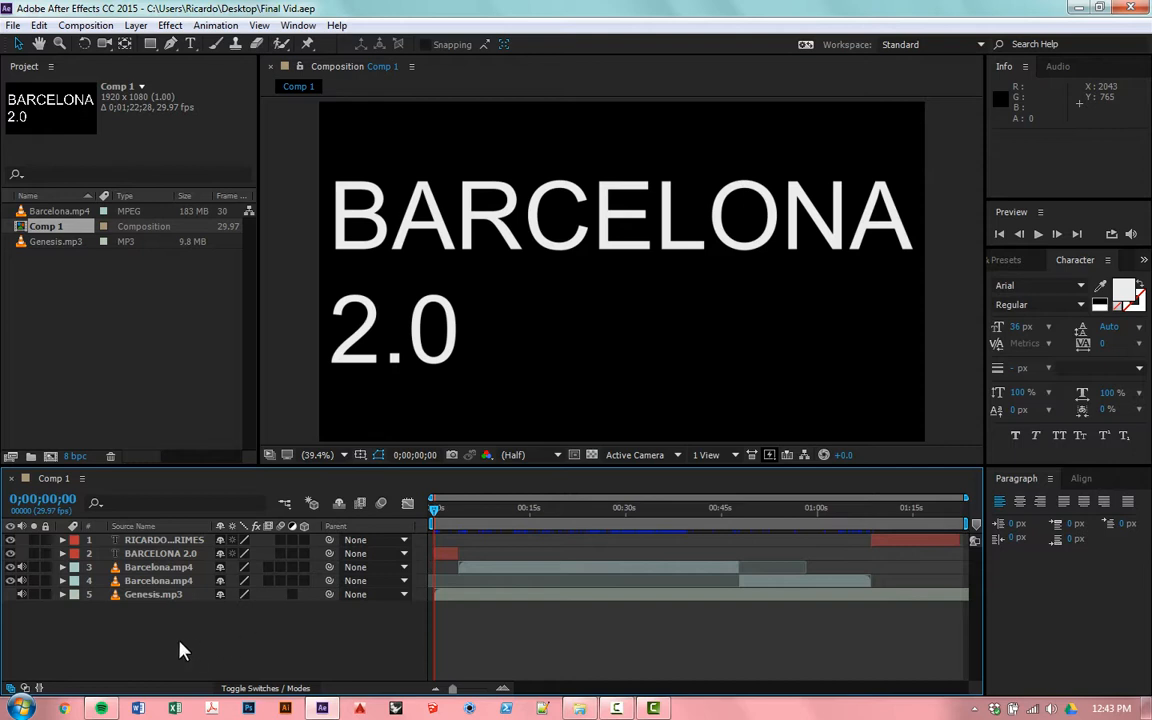
left_click(162, 554)
left_click(152, 622)
left_click_drag(205, 647, 115, 500)
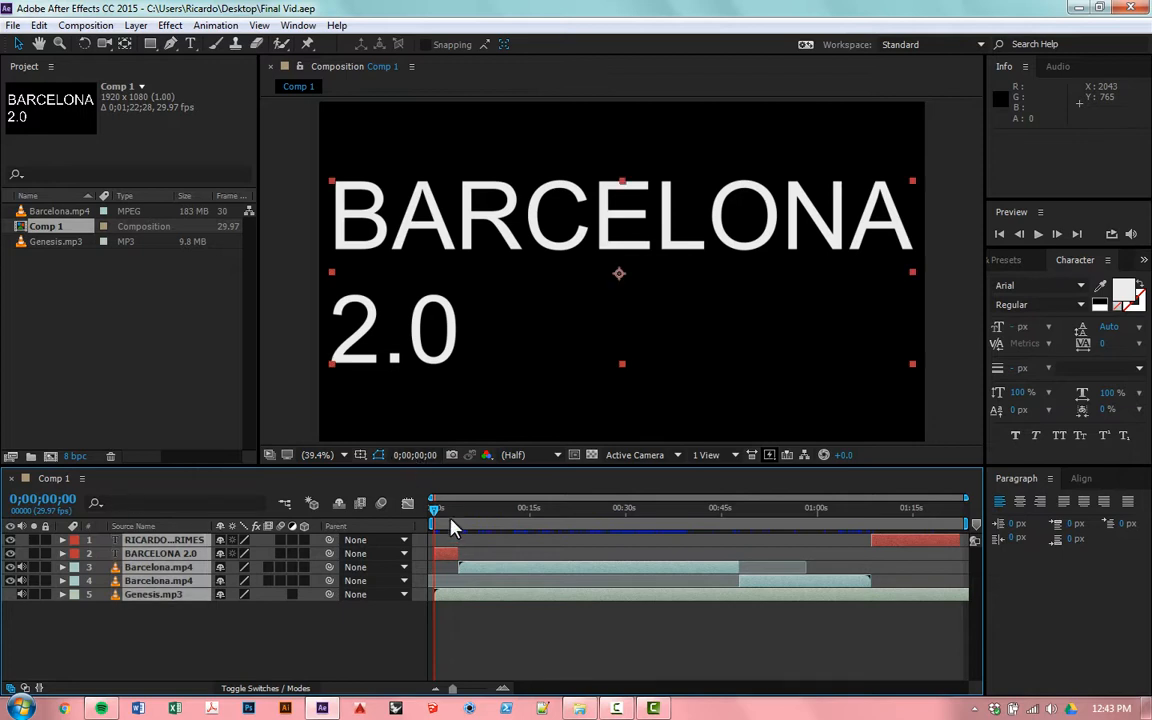
left_click_drag(470, 517, 431, 526)
left_click(180, 647)
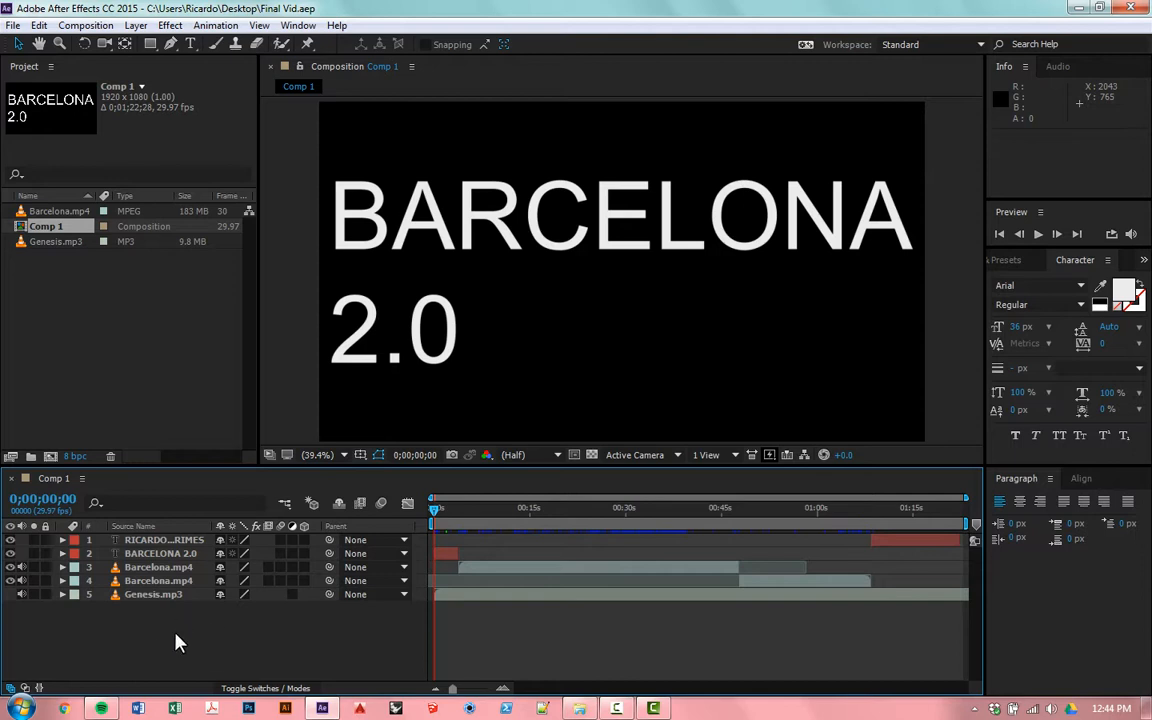
Select all five layers and export the composition to the Adobe Media Encoder queue.
left_click_drag(183, 636, 129, 528)
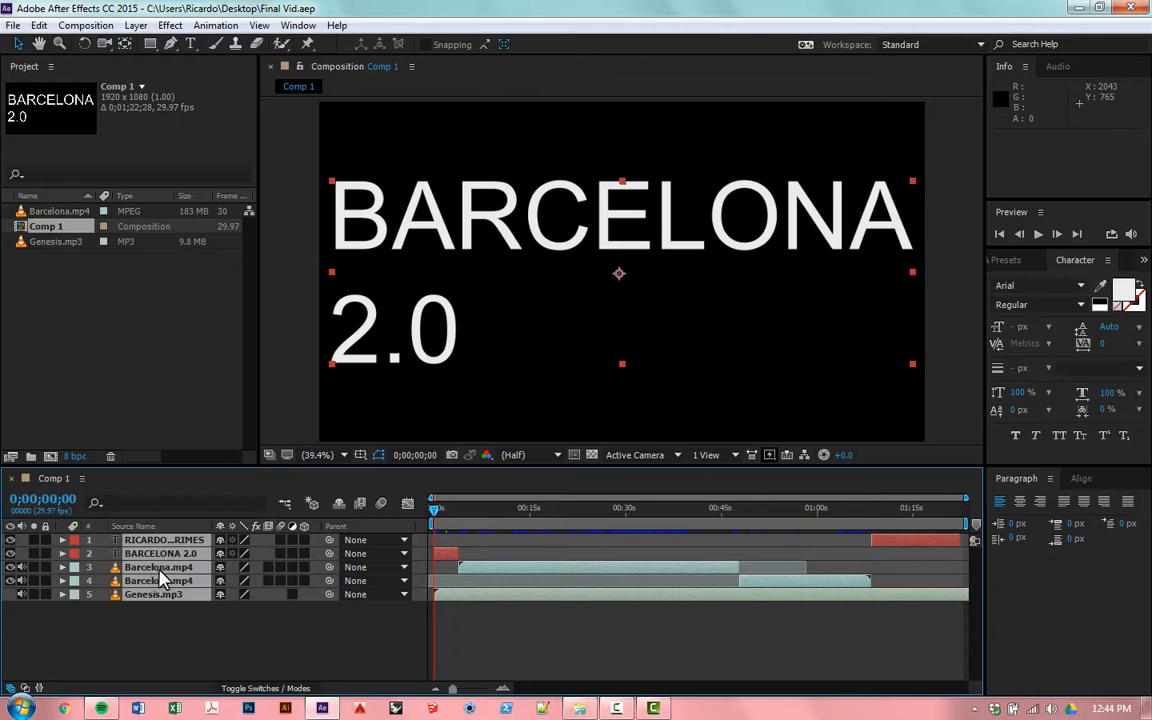
left_click(14, 26)
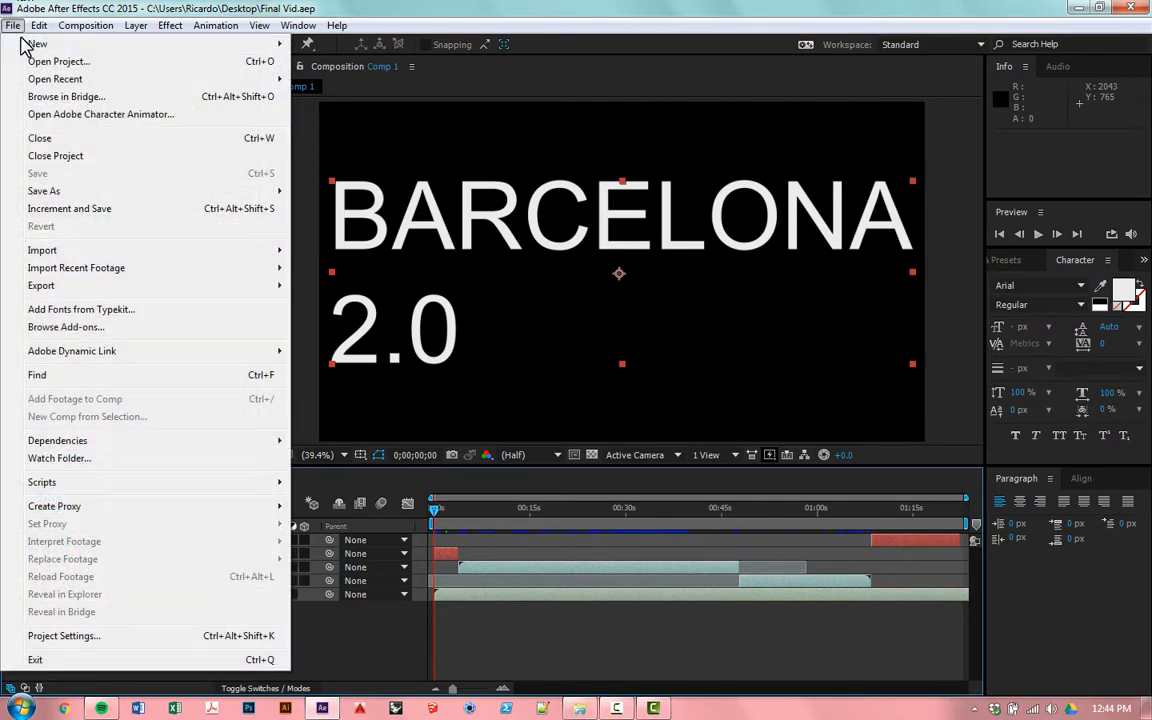
mouse_move(146, 292)
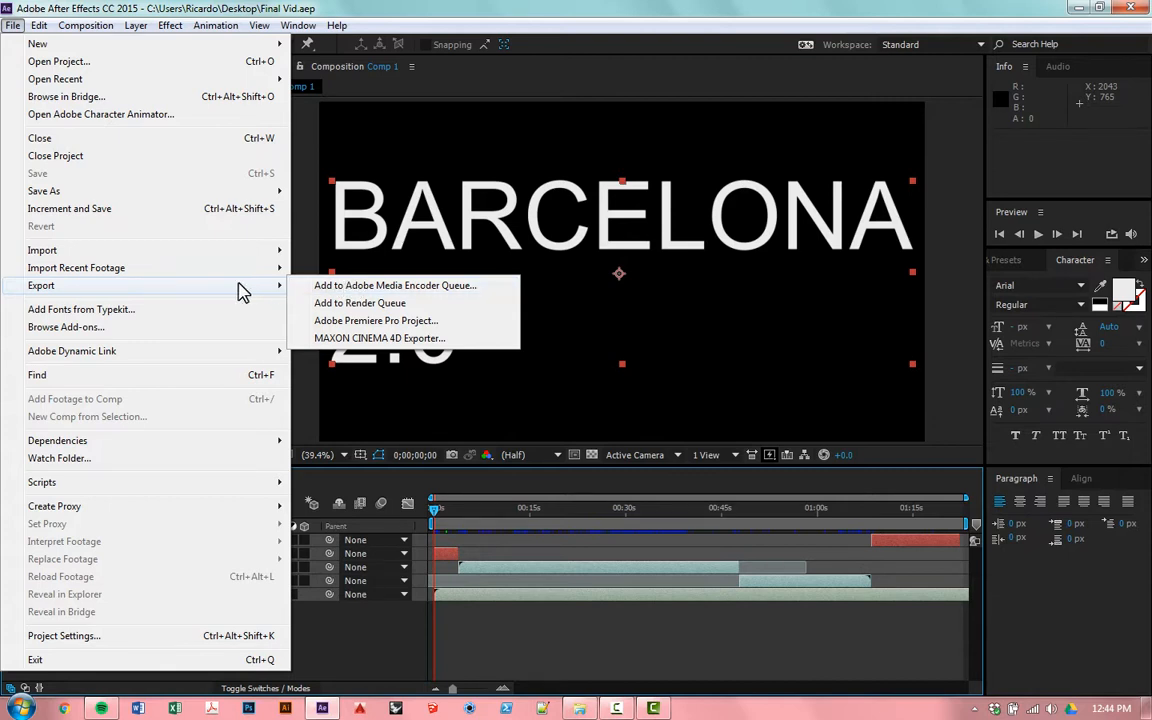
left_click(316, 285)
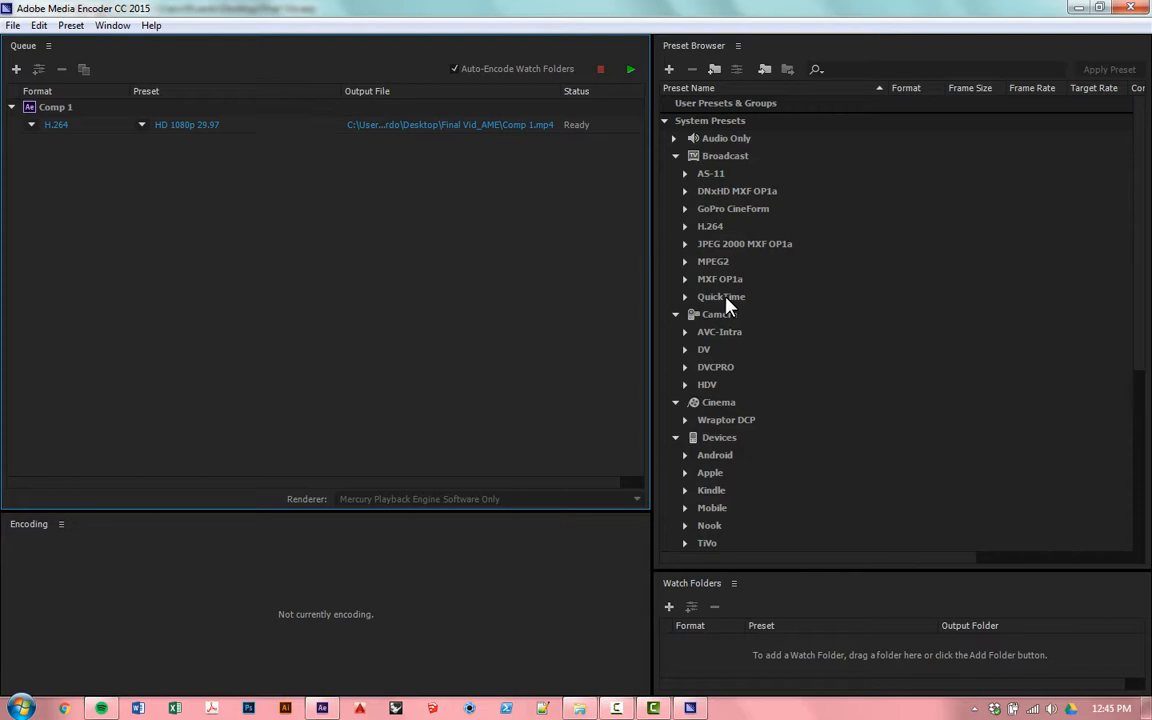
Dismiss the Windows color scheme prompt without choosing a scheme.
left_click(665, 121)
left_click(665, 121)
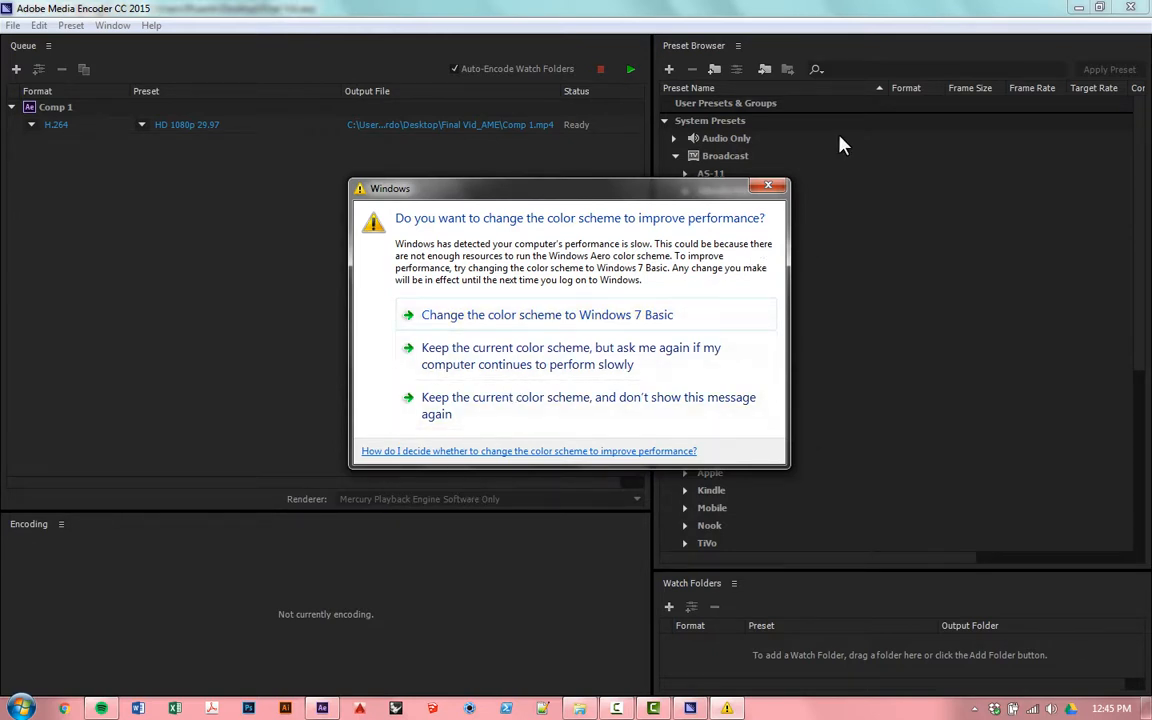
left_click(768, 187)
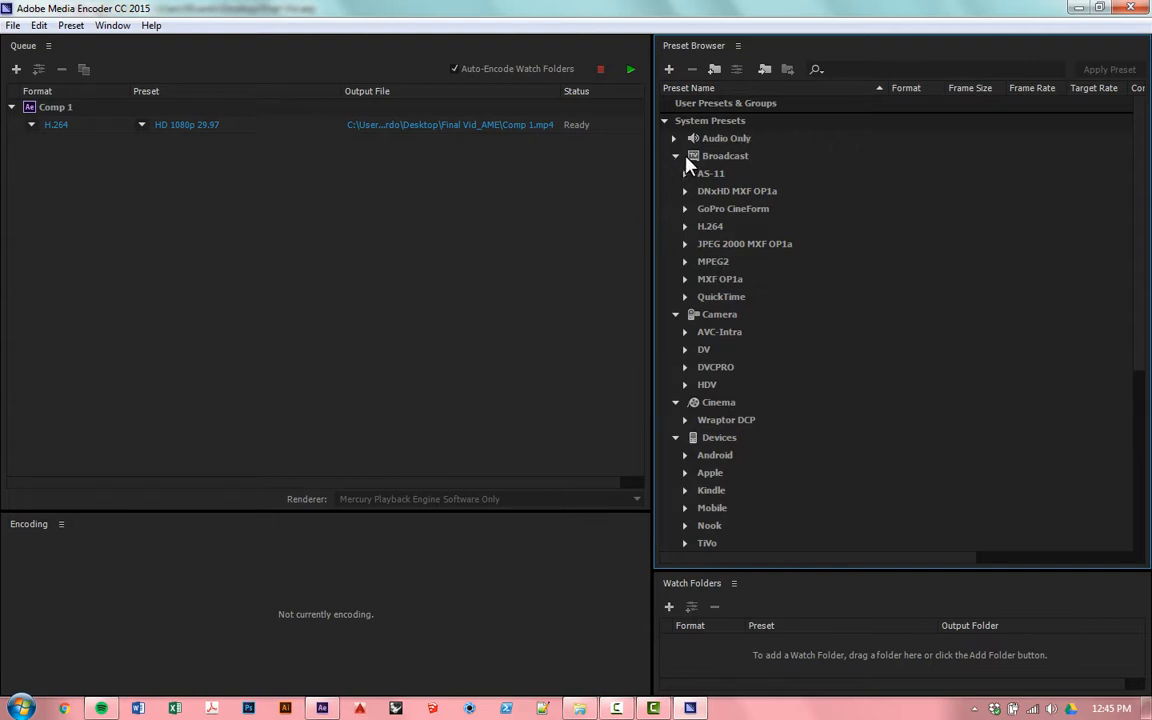
Expand the H.264 group of the broadcast system presets and select the HD 1080p 29.97 preset.
left_click(705, 228)
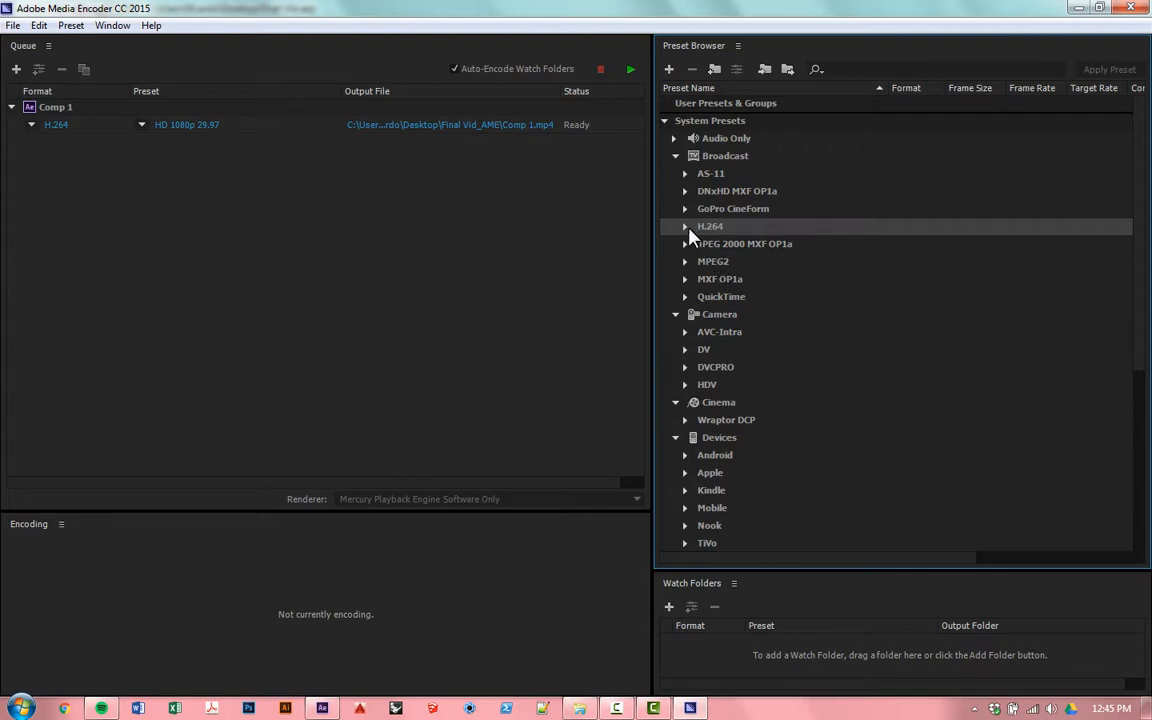
left_click(686, 227)
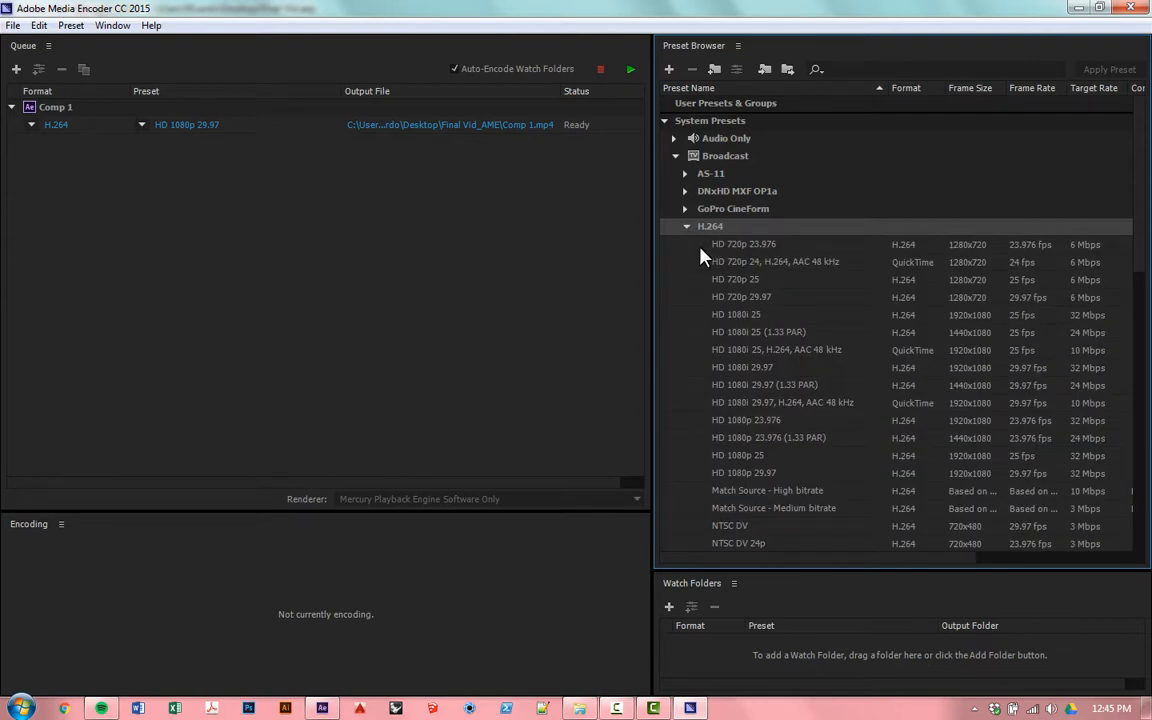
scroll(700, 258, "down", 3)
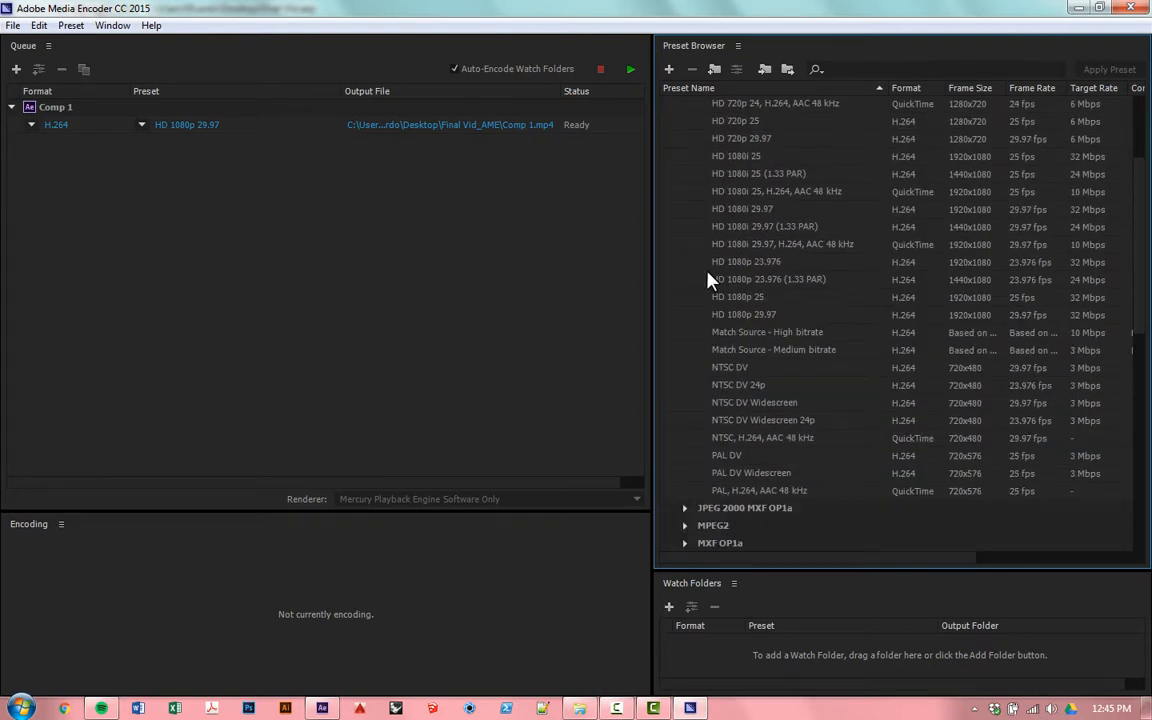
left_click(797, 318)
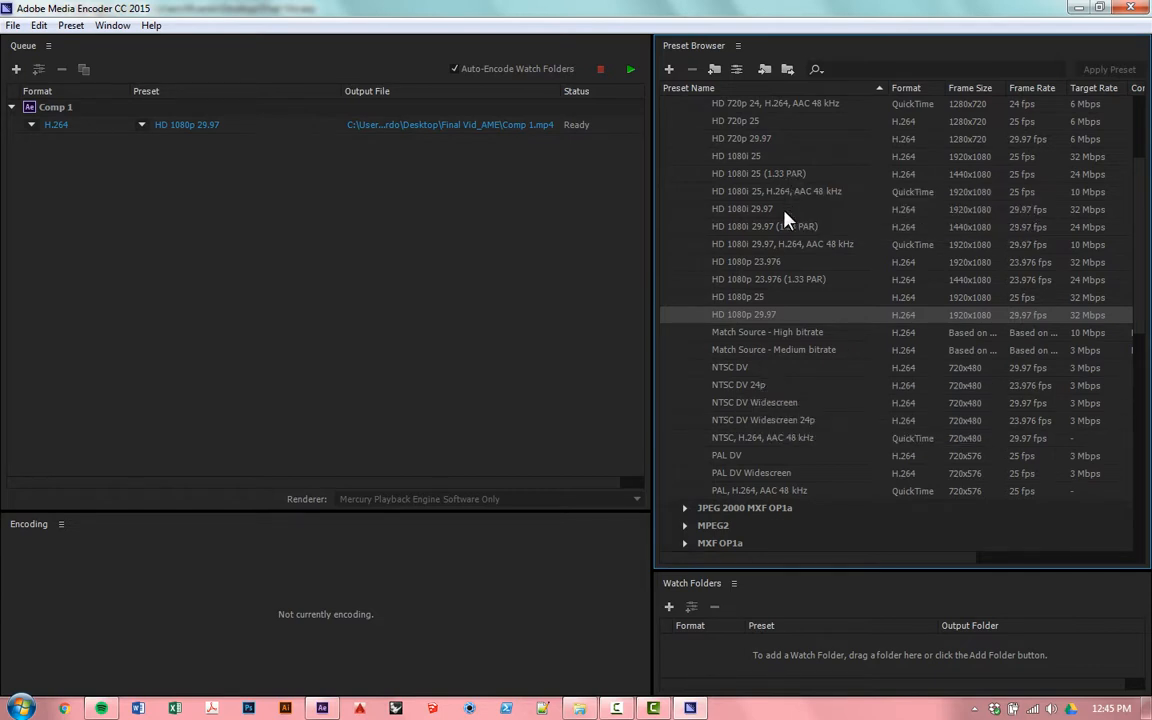
Try to apply the HD 1080p 29.97 preset to the queued Comp 1 output.
mouse_move(766, 324)
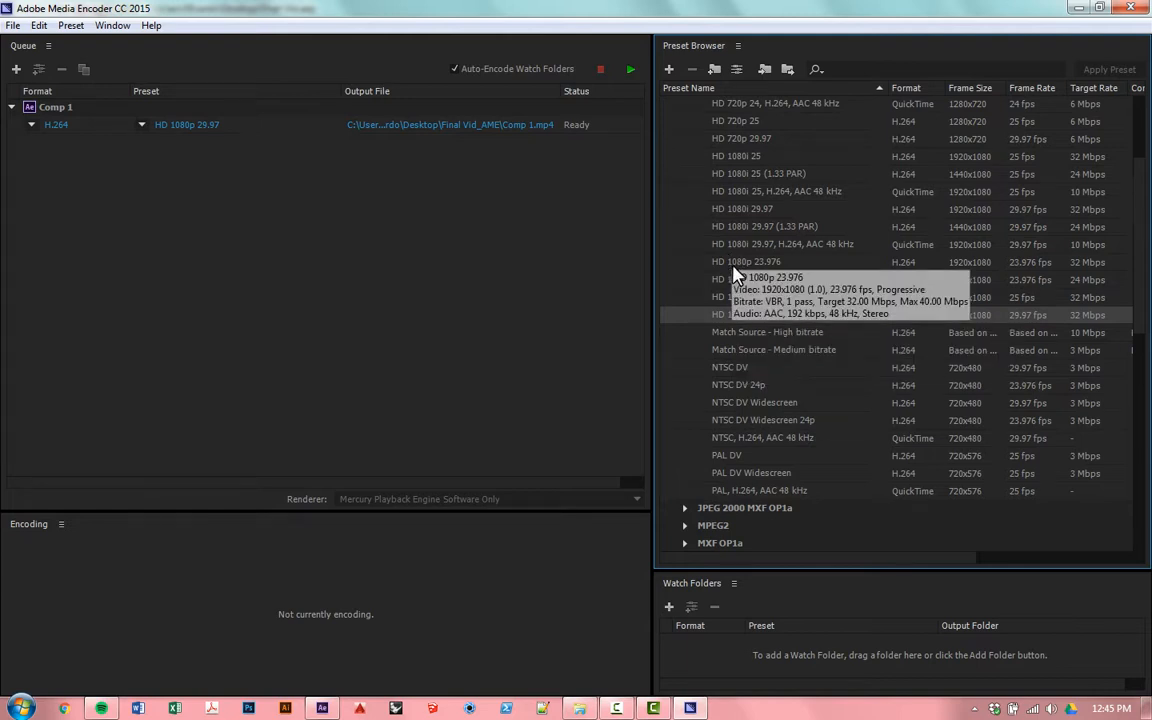
left_click_drag(733, 313, 93, 173)
left_click_drag(214, 166, 212, 132)
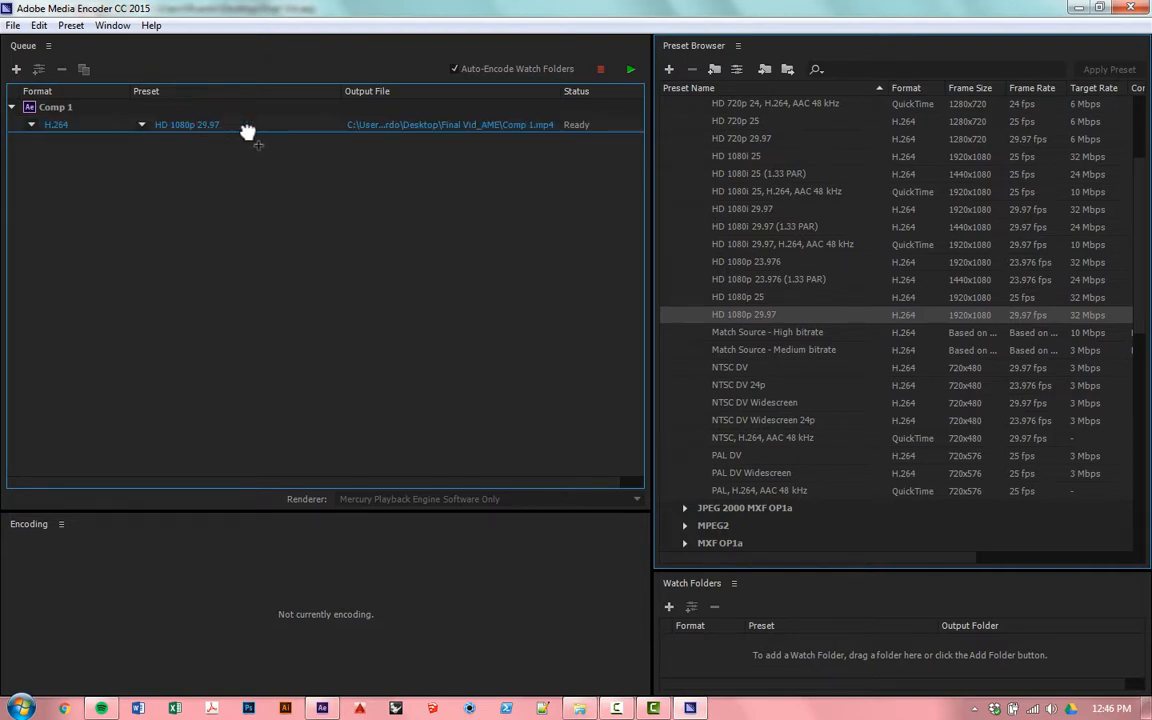
left_click(160, 123)
left_click(680, 314)
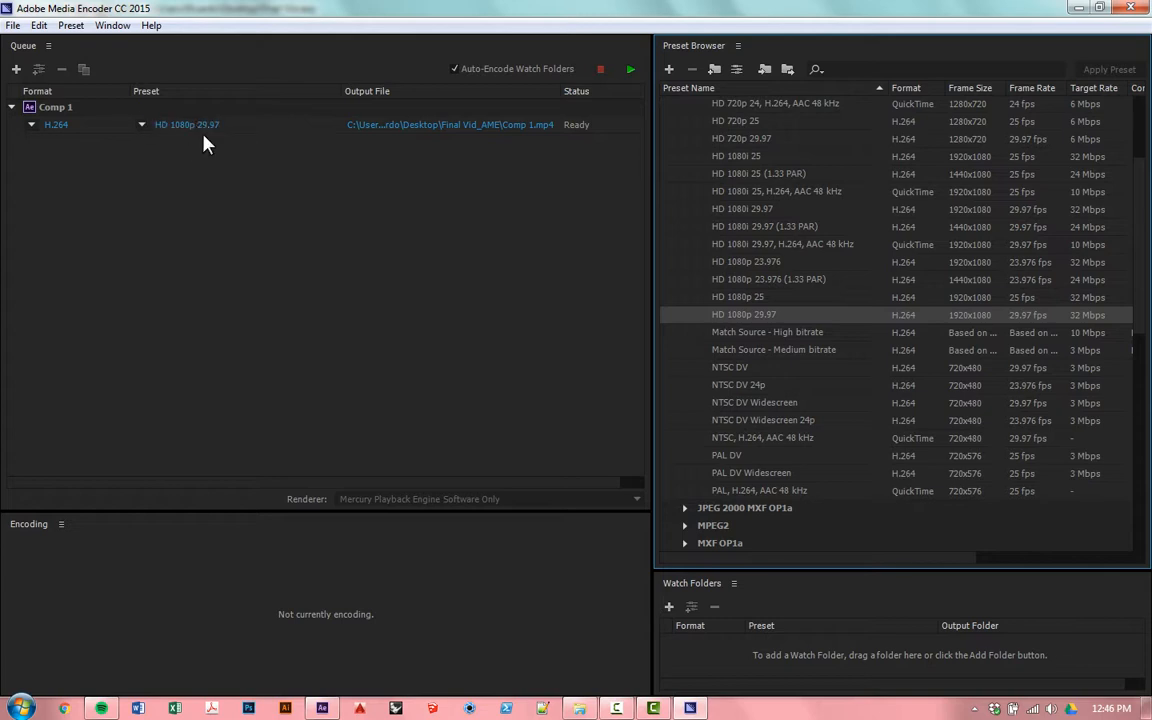
Open the save location of the Comp 1 output file and set its destination folder to the Desktop.
mouse_move(199, 133)
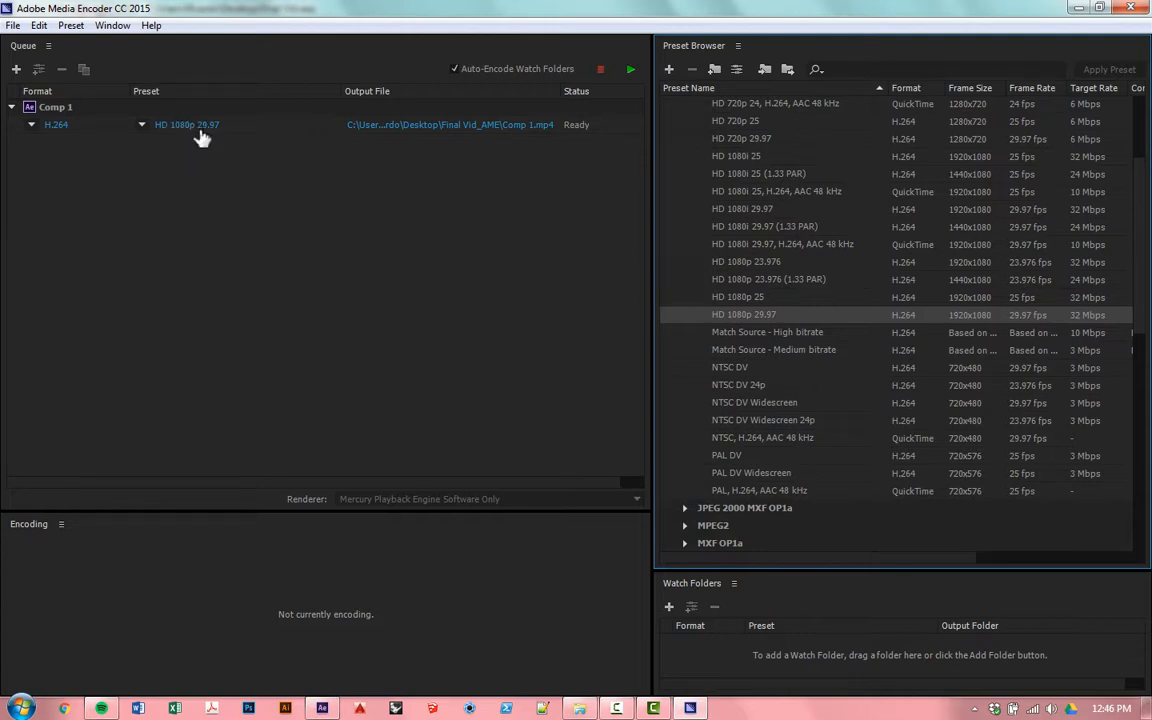
left_click(416, 133)
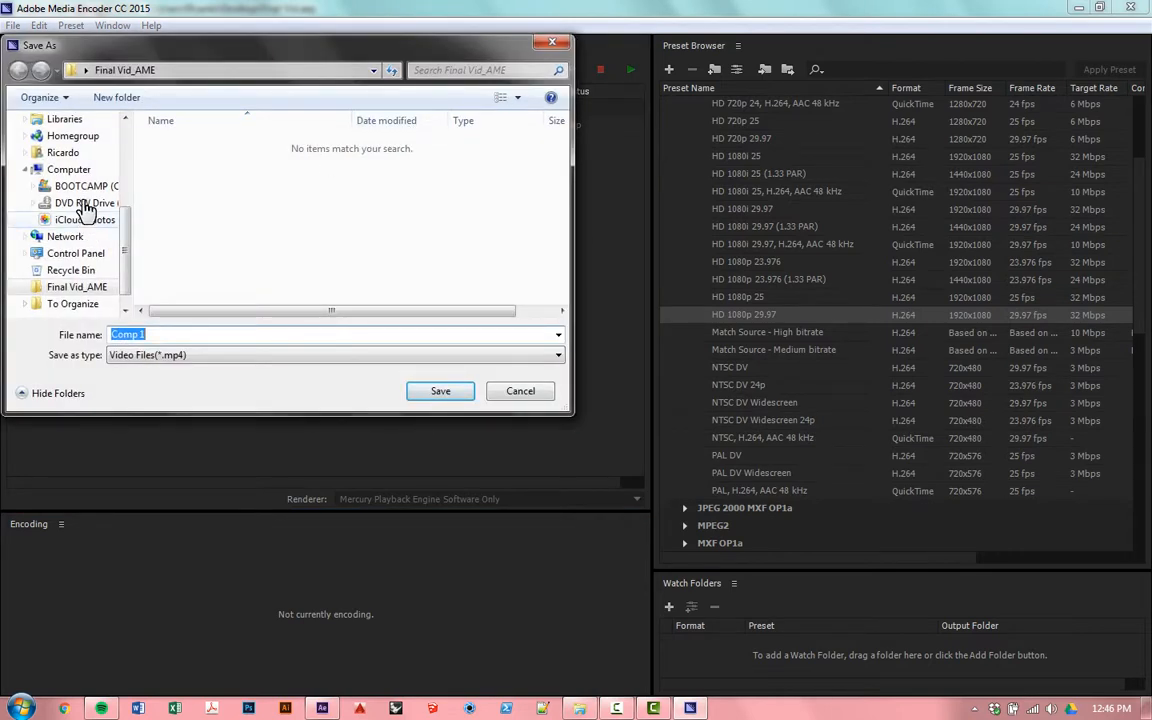
left_click(124, 139)
left_click(97, 147)
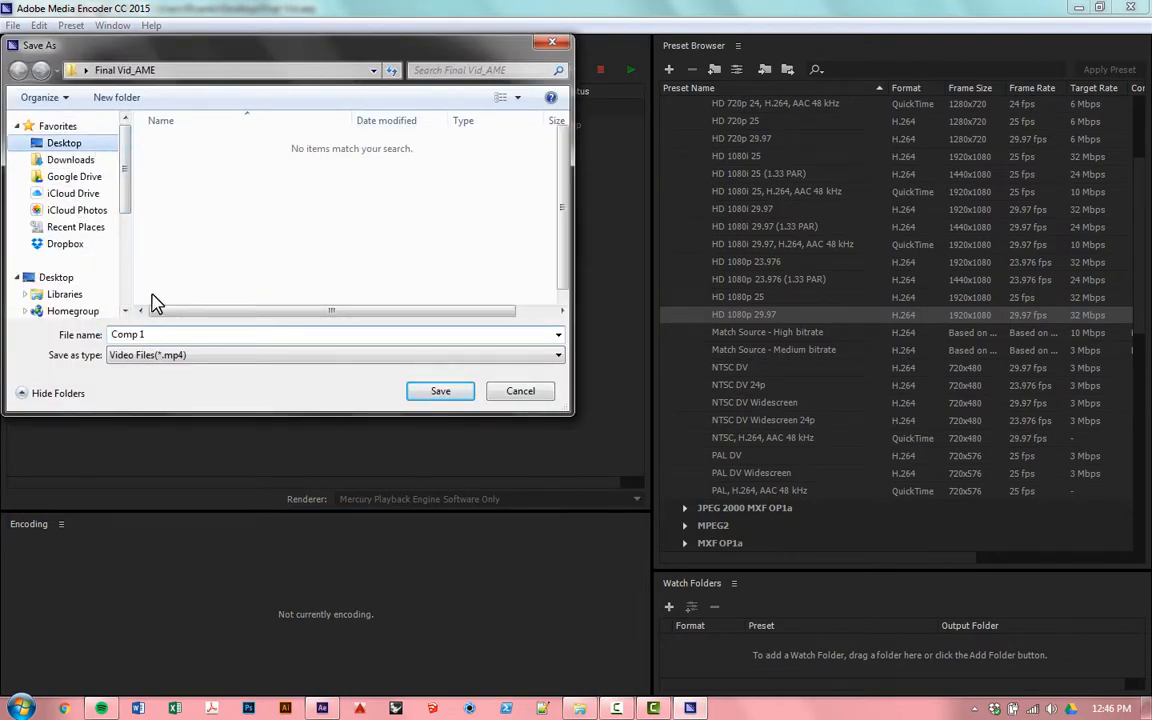
Clear the existing name of the output file.
left_click(172, 353)
left_click(175, 337)
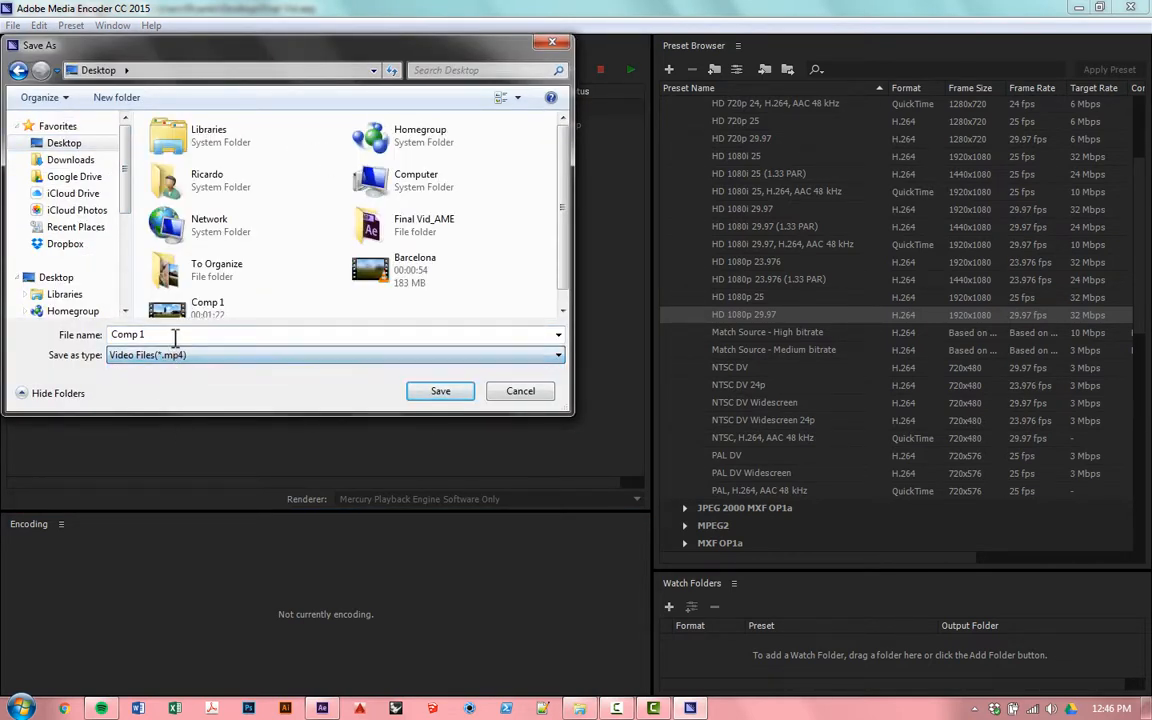
left_click(185, 334)
double_click(190, 331)
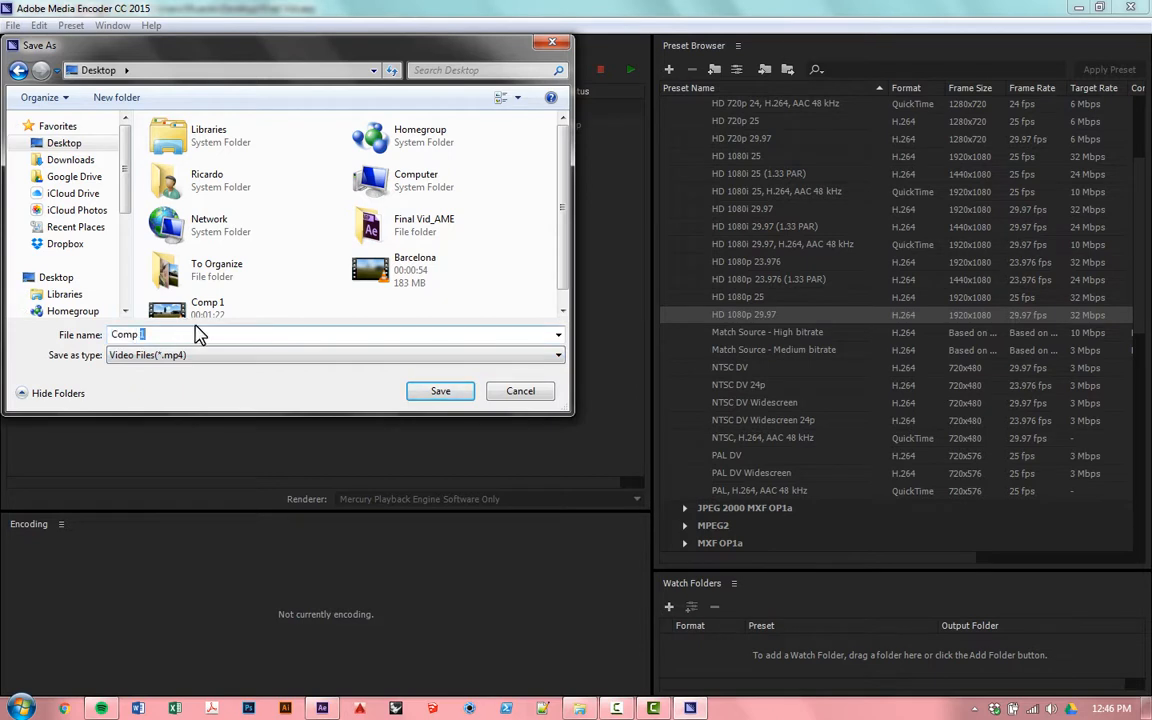
key("BackSpace")
key("BackSpace")
key("BackSpace")
key("BackSpace")
key("BackSpace")
key("BackSpace")
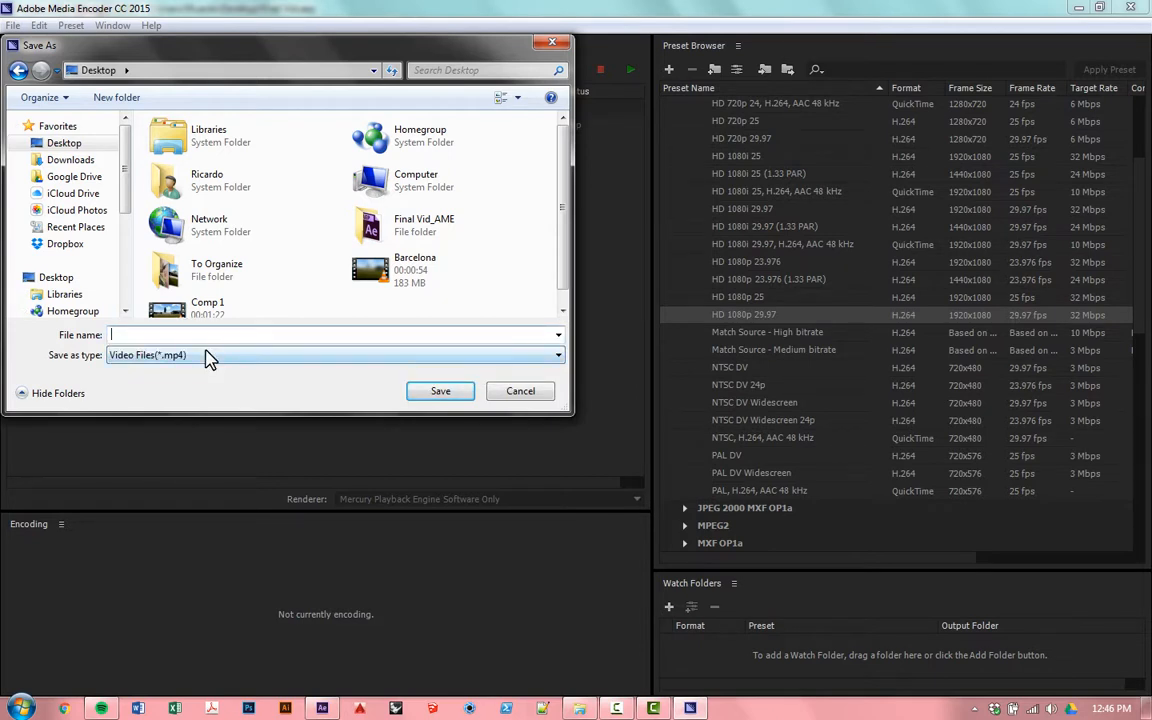
type("FINALL")
key("BackSpace")
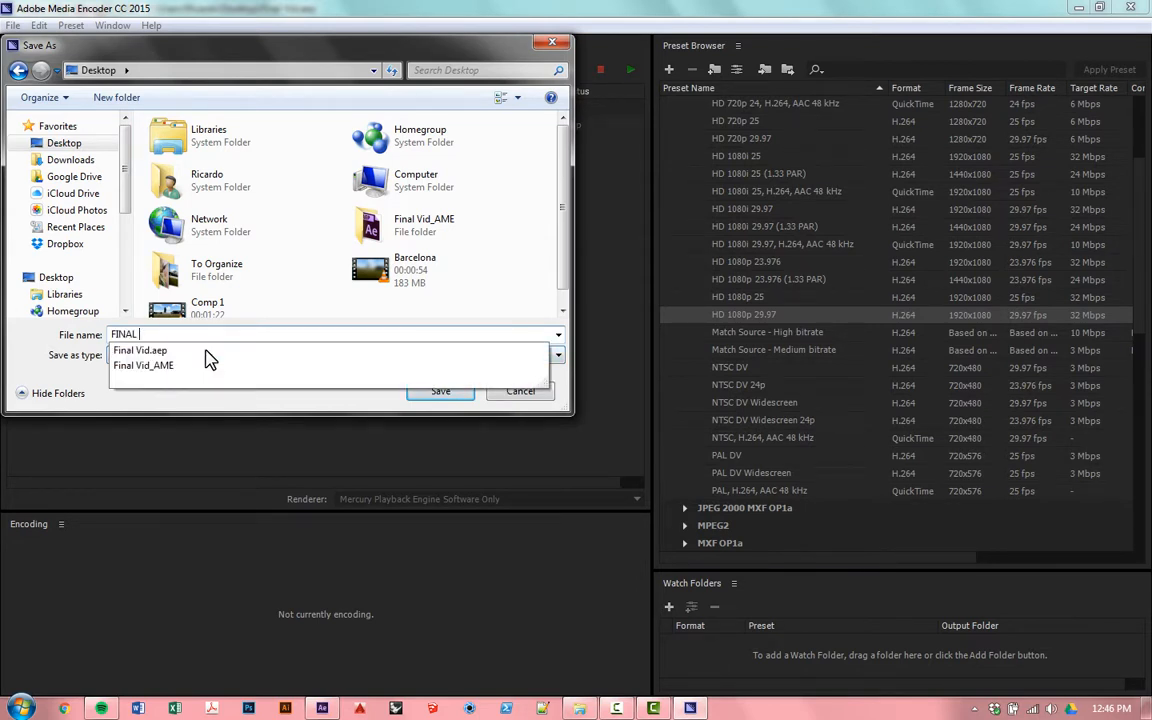
key("BackSpace")
key("BackSpace")
key("BackSpace")
key("BackSpace")
key("BackSpace")
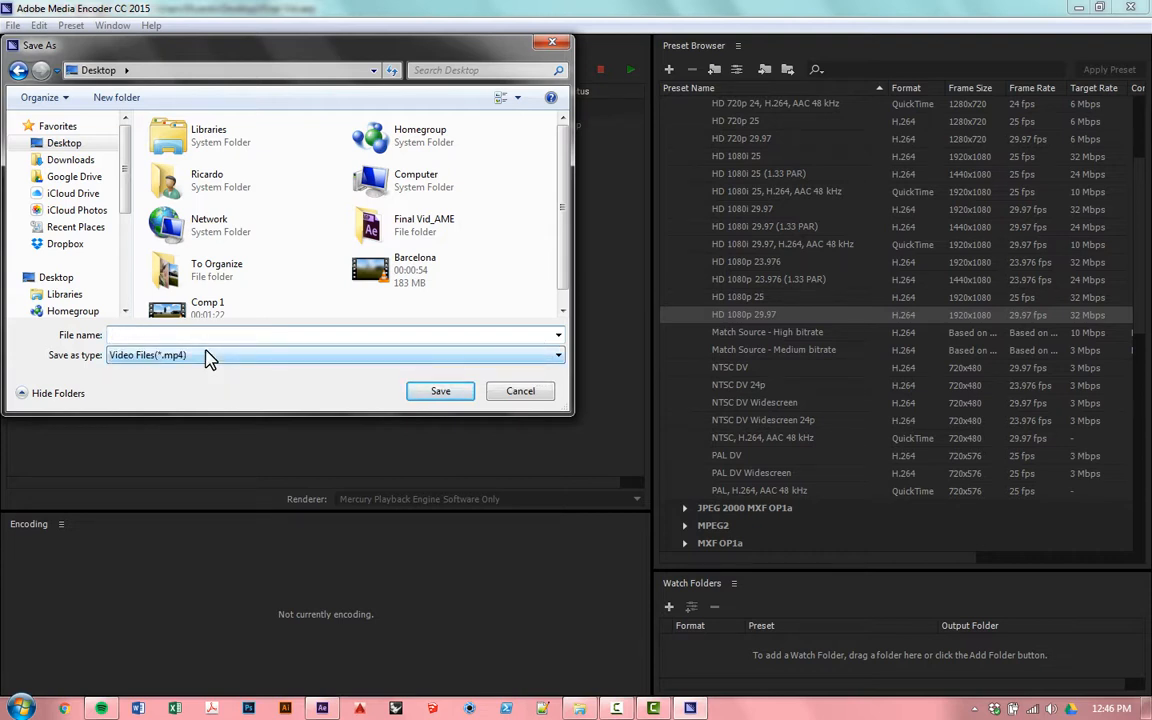
Name the output file with the course code INTD4344, the author's name and Final, separated by underscores, and save it.
type("INTD4344_LeonR_Final")
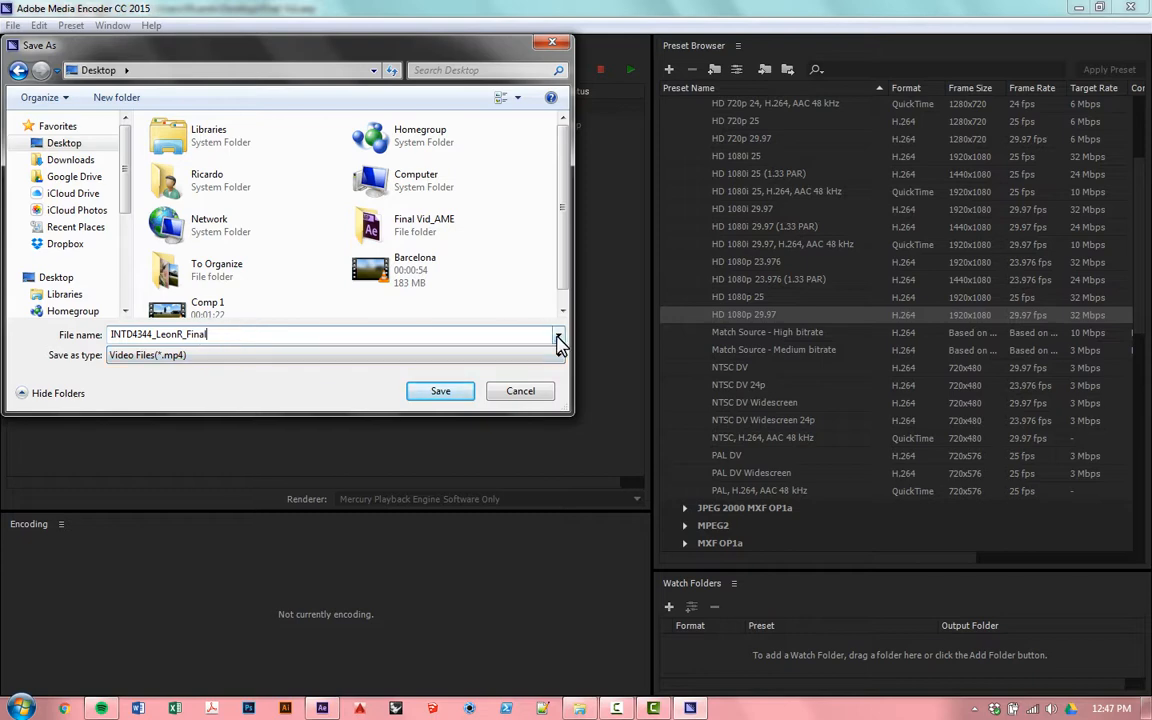
left_click(417, 392)
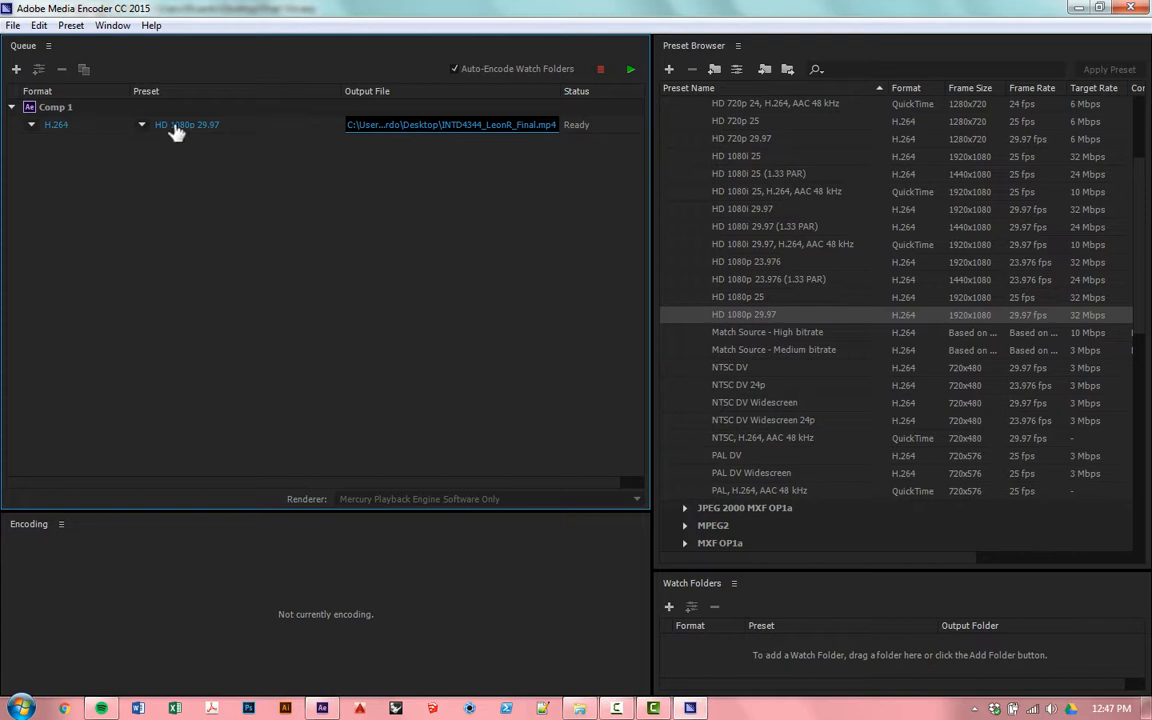
Dismiss the Windows color scheme prompt without choosing a scheme.
mouse_move(200, 133)
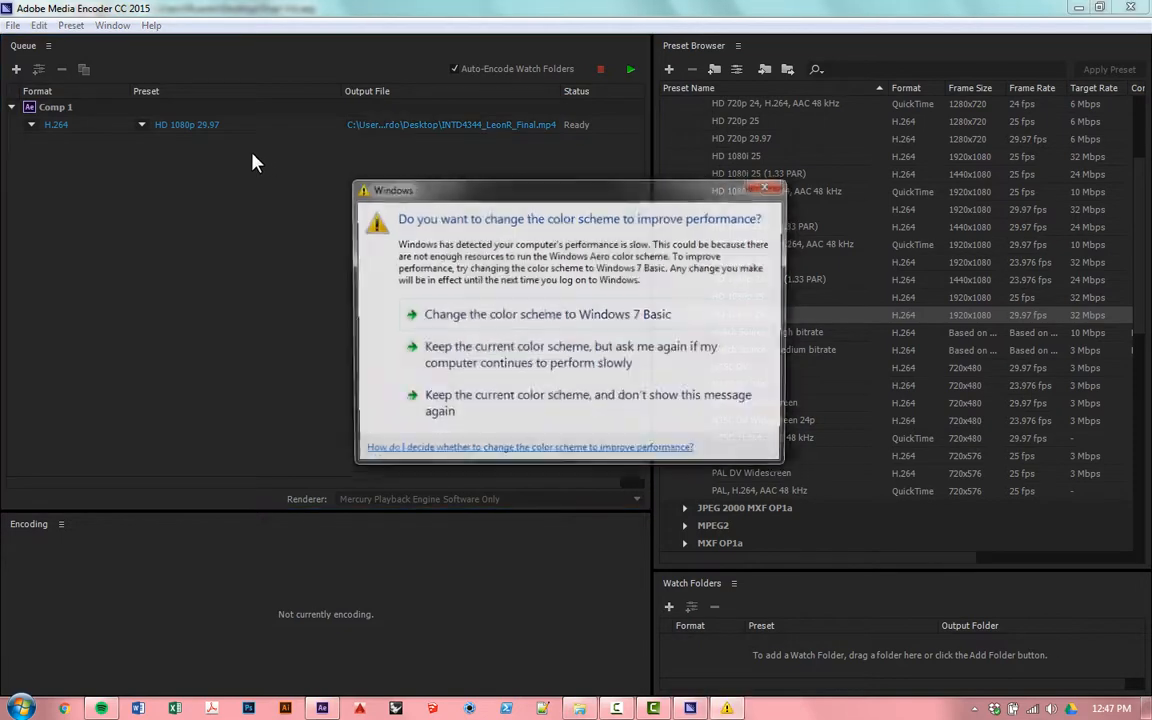
left_click(768, 190)
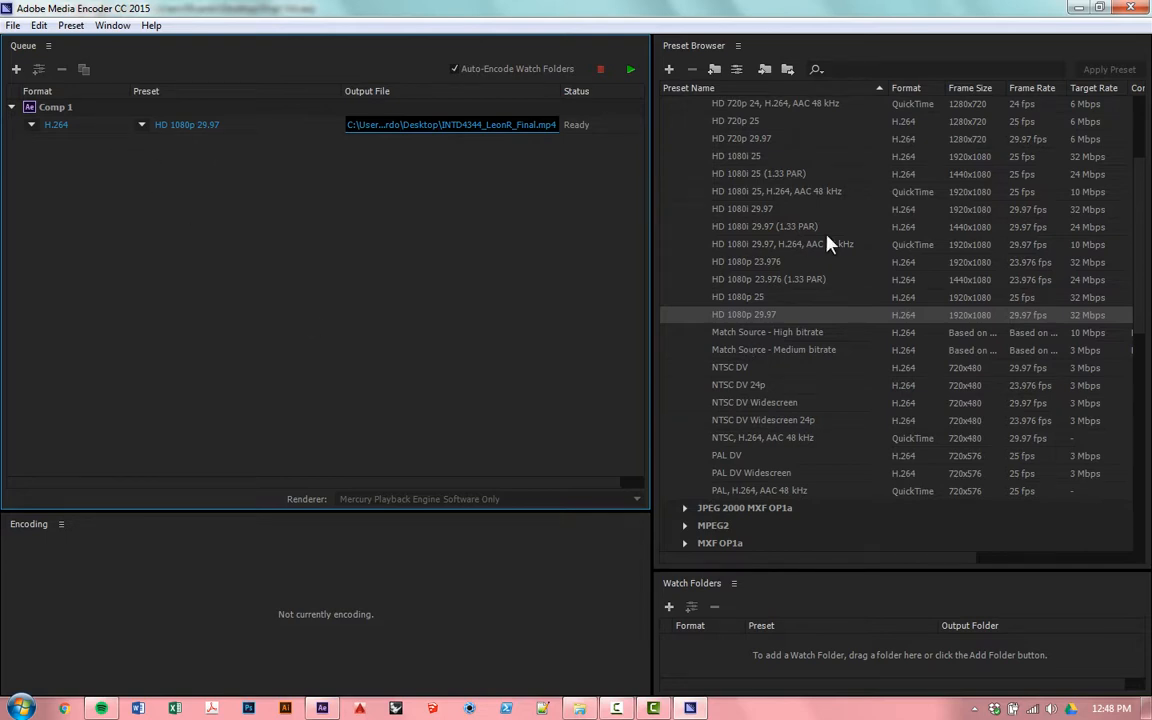
Expand the Android group of the device presets and select the Android Tablet - 1080p 29.97 preset.
scroll(828, 249, "up", 2)
scroll(828, 249, "down", 8)
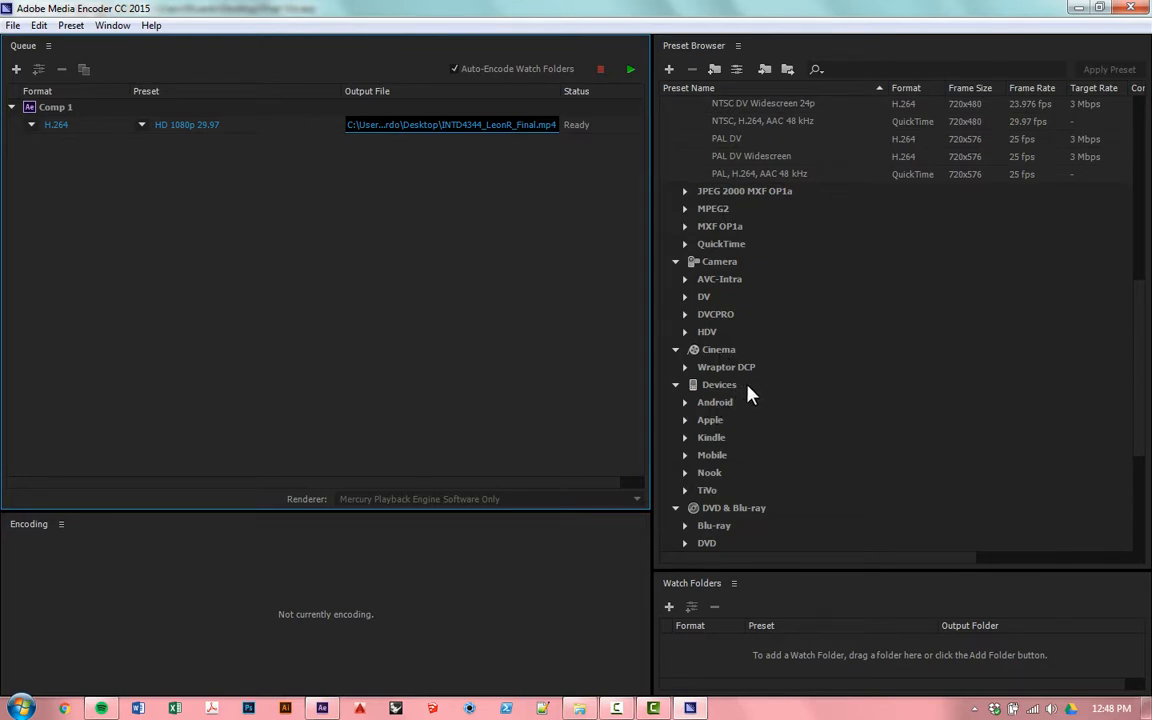
left_click(687, 403)
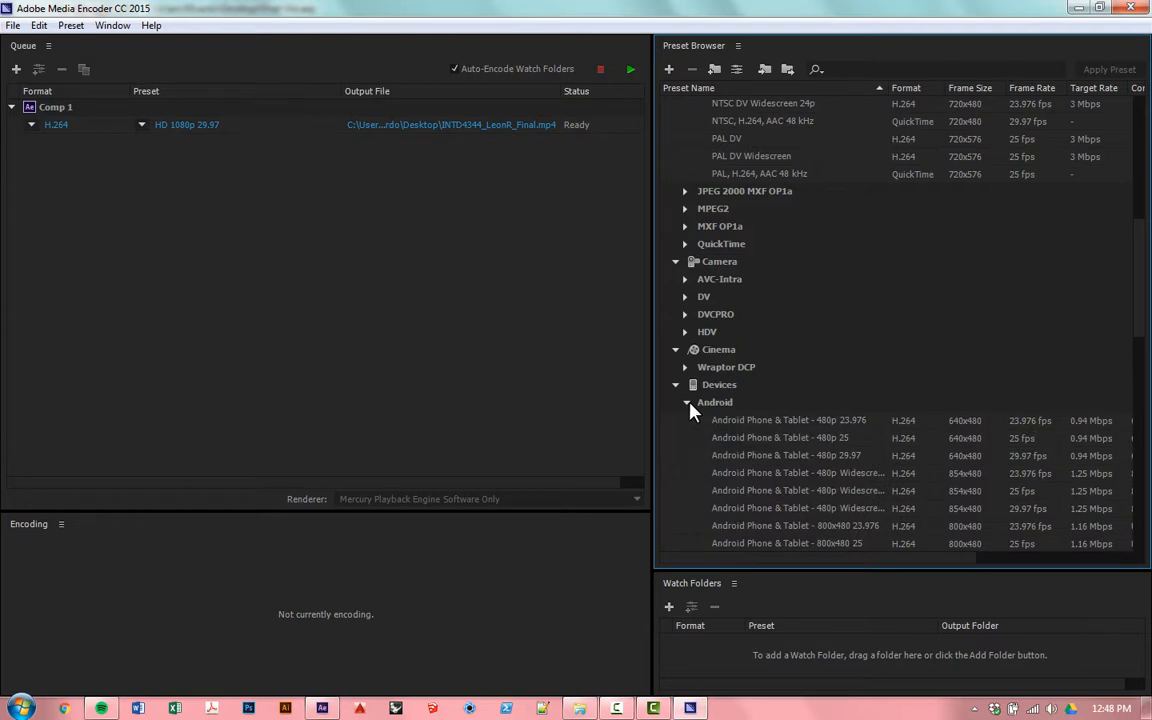
scroll(760, 380, "down", 5)
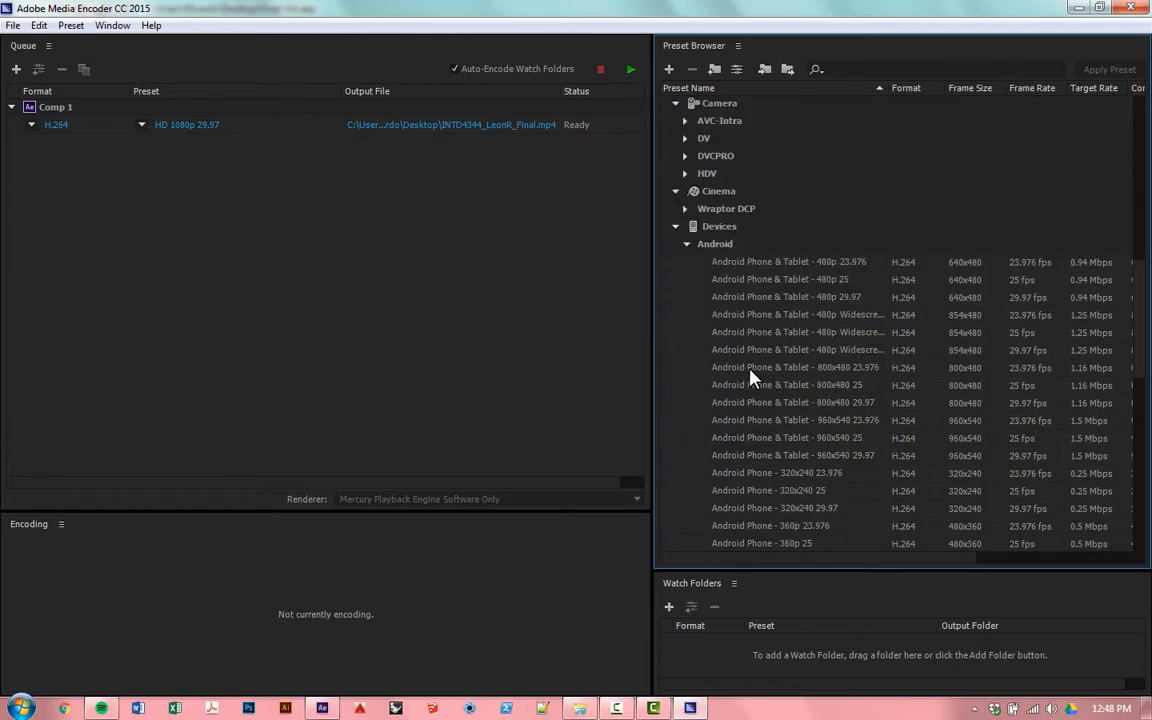
scroll(752, 375, "down", 3)
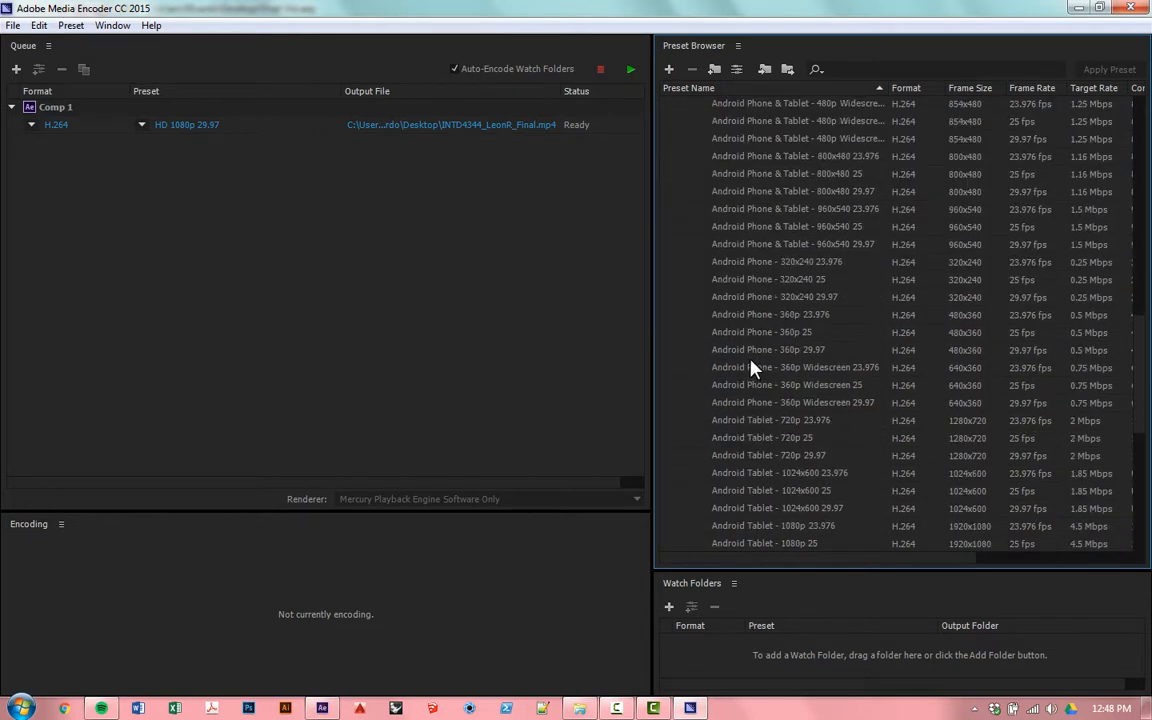
scroll(752, 368, "down", 3)
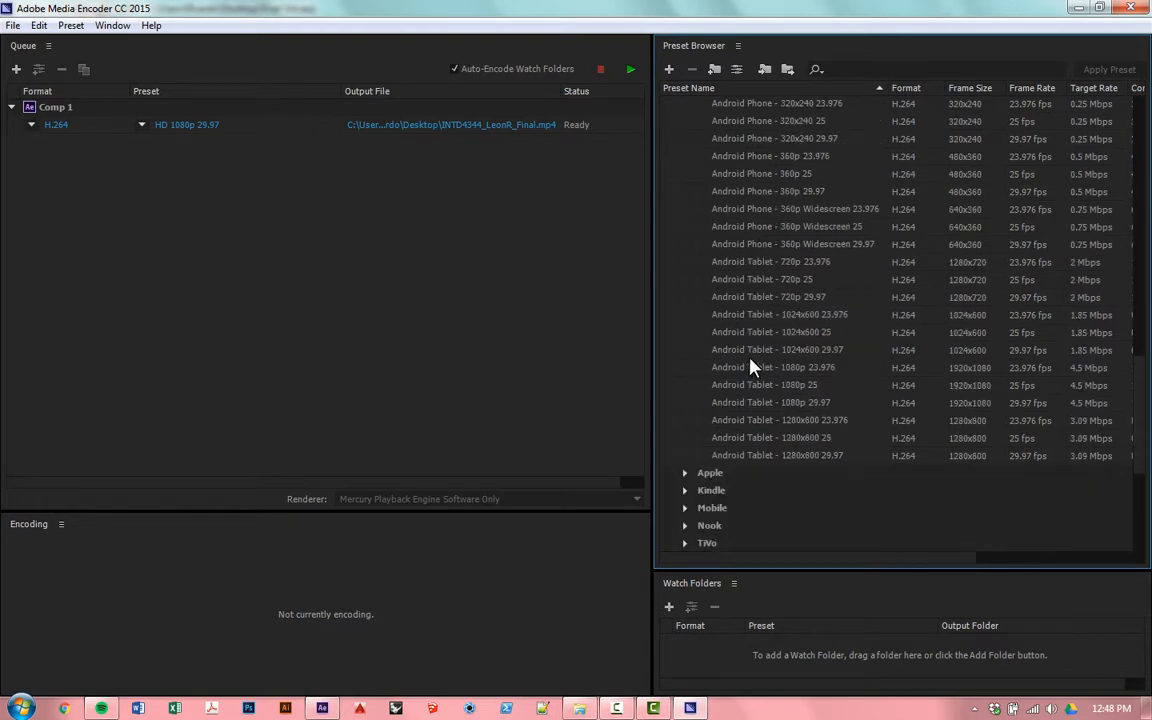
left_click(820, 403)
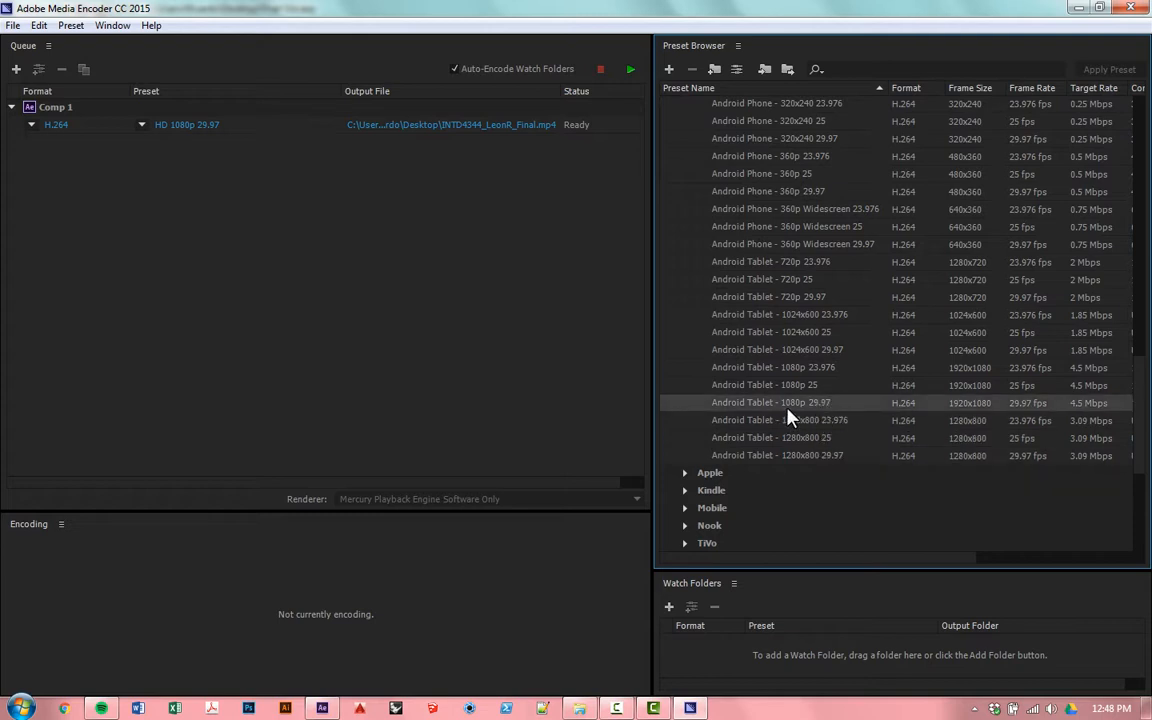
mouse_move(828, 410)
Keep the current Windows color scheme and stop the performance prompt from appearing again.
scroll(758, 405, "up", 10)
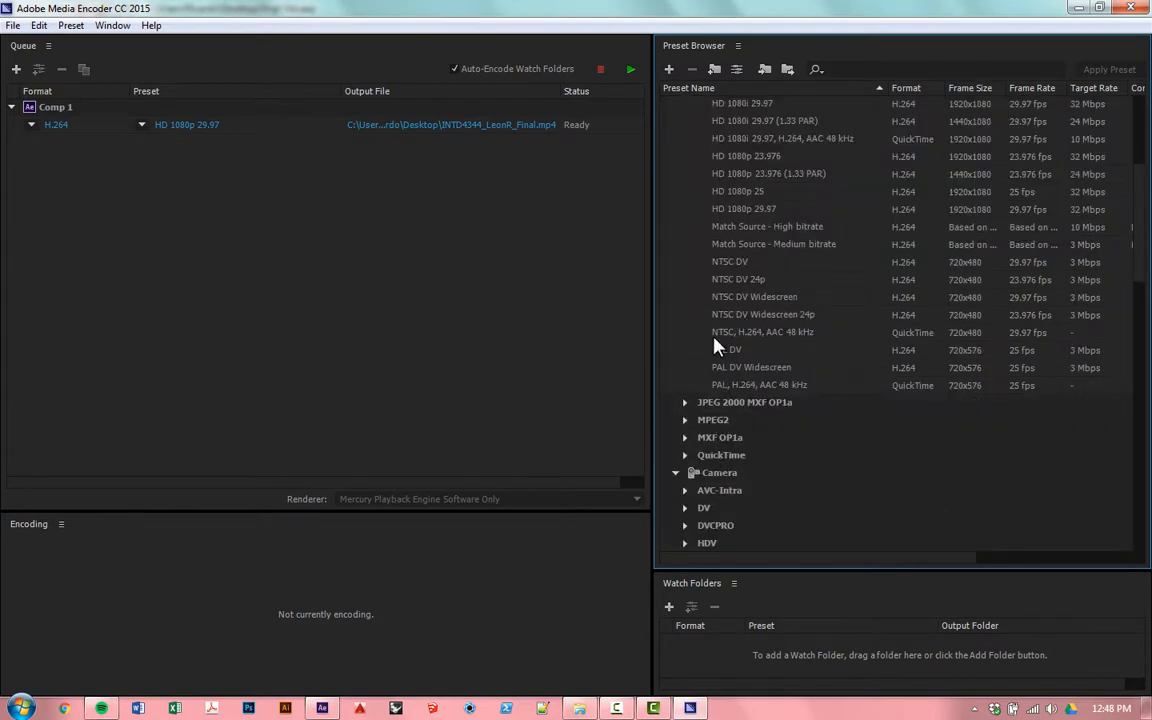
scroll(716, 345, "up", 5)
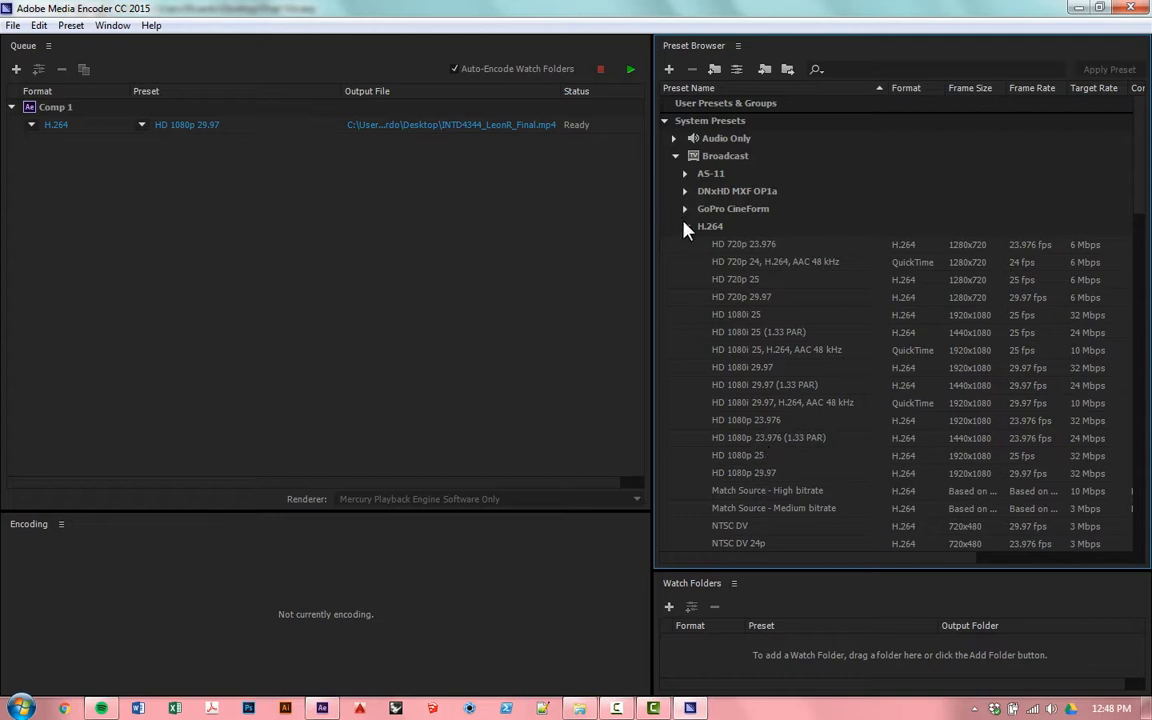
left_click(304, 239)
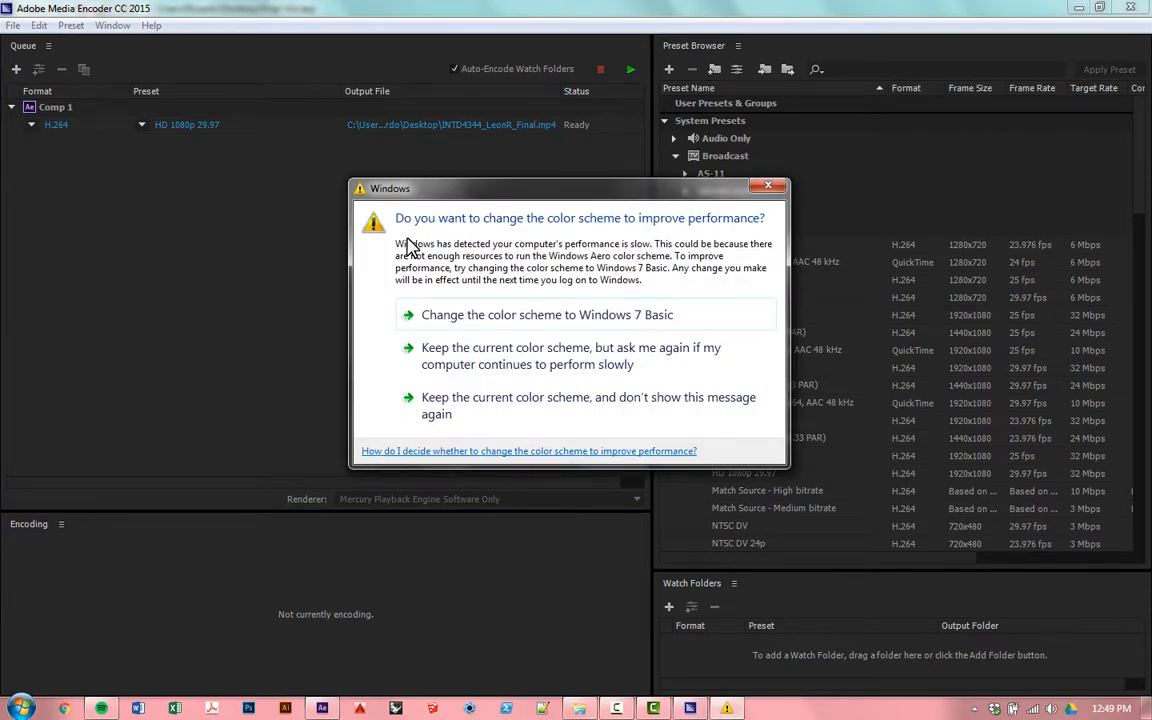
left_click(440, 405)
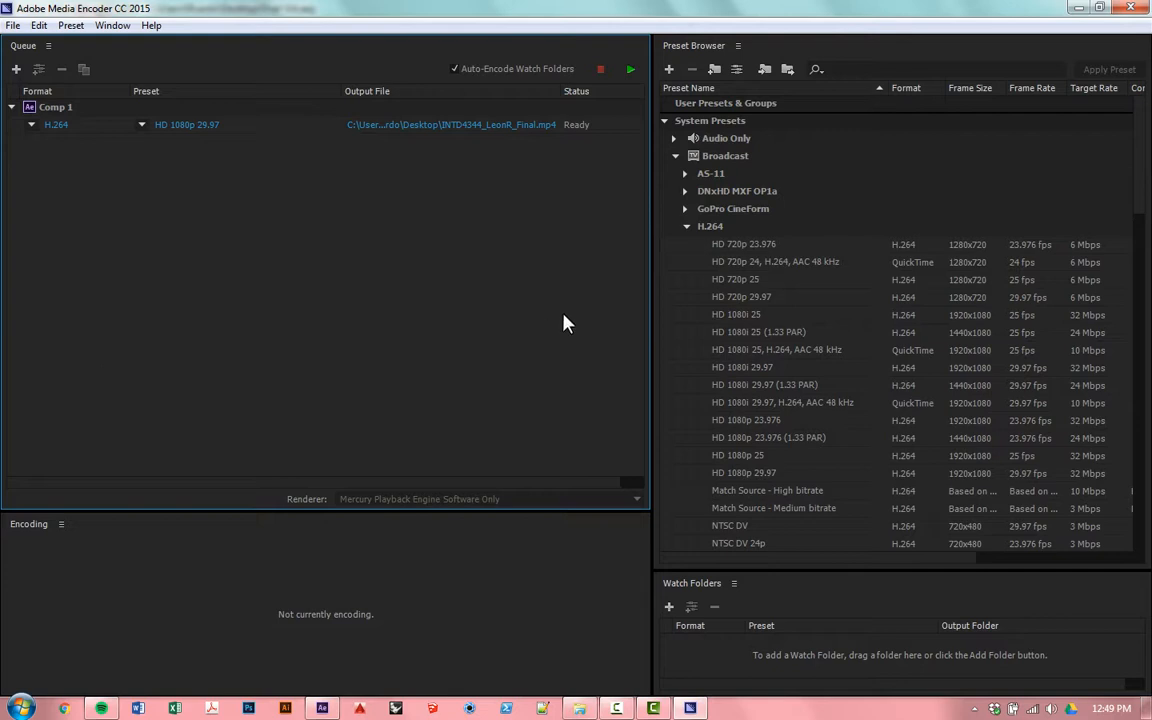
Apply the Android Tablet - 1080p 29.97 preset to the queued Comp 1 output and start encoding the queue.
scroll(838, 311, "down", 6)
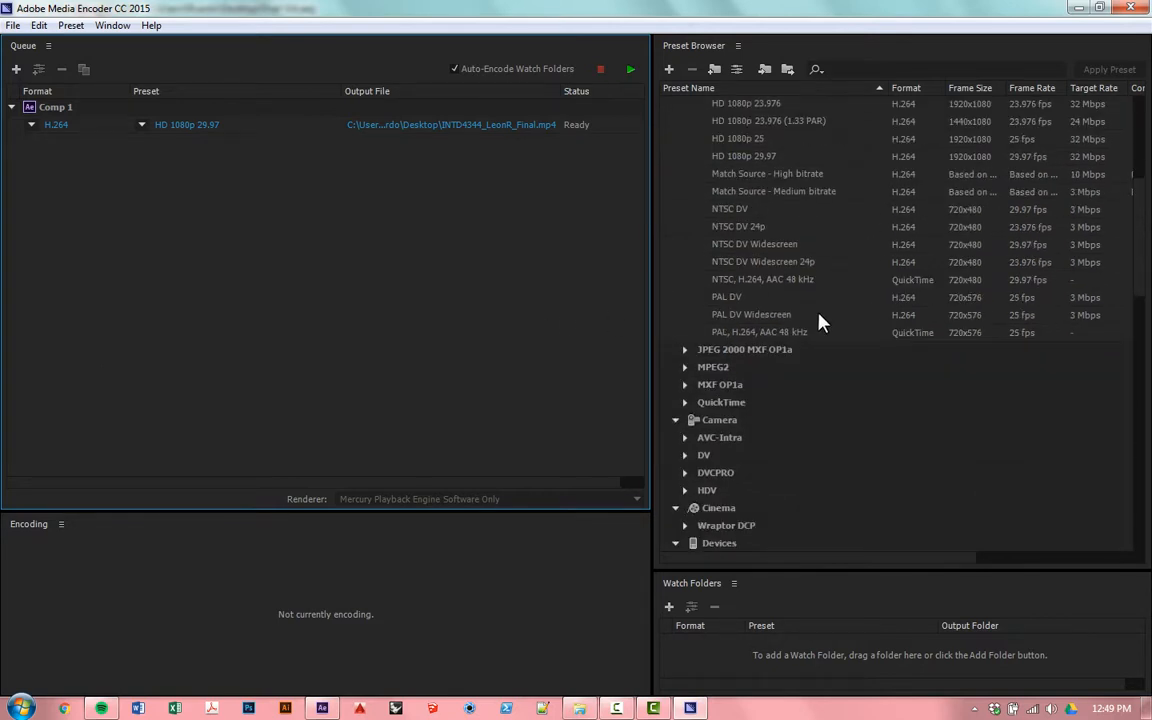
scroll(812, 321, "down", 10)
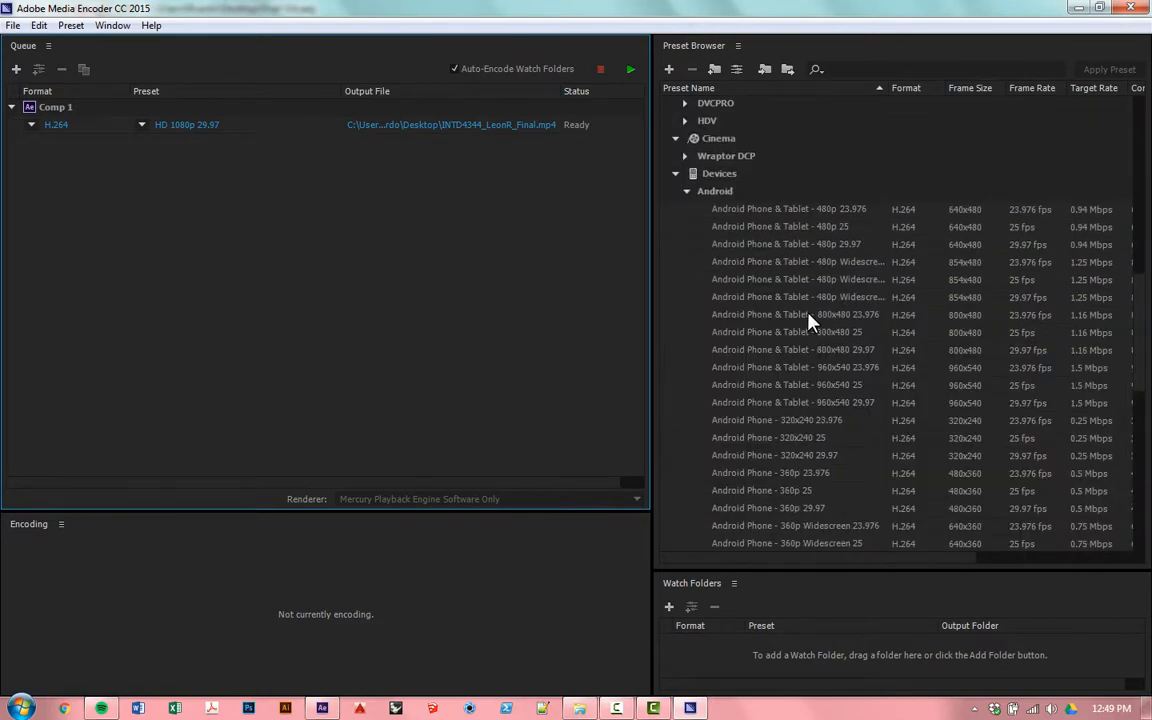
scroll(812, 321, "down", 5)
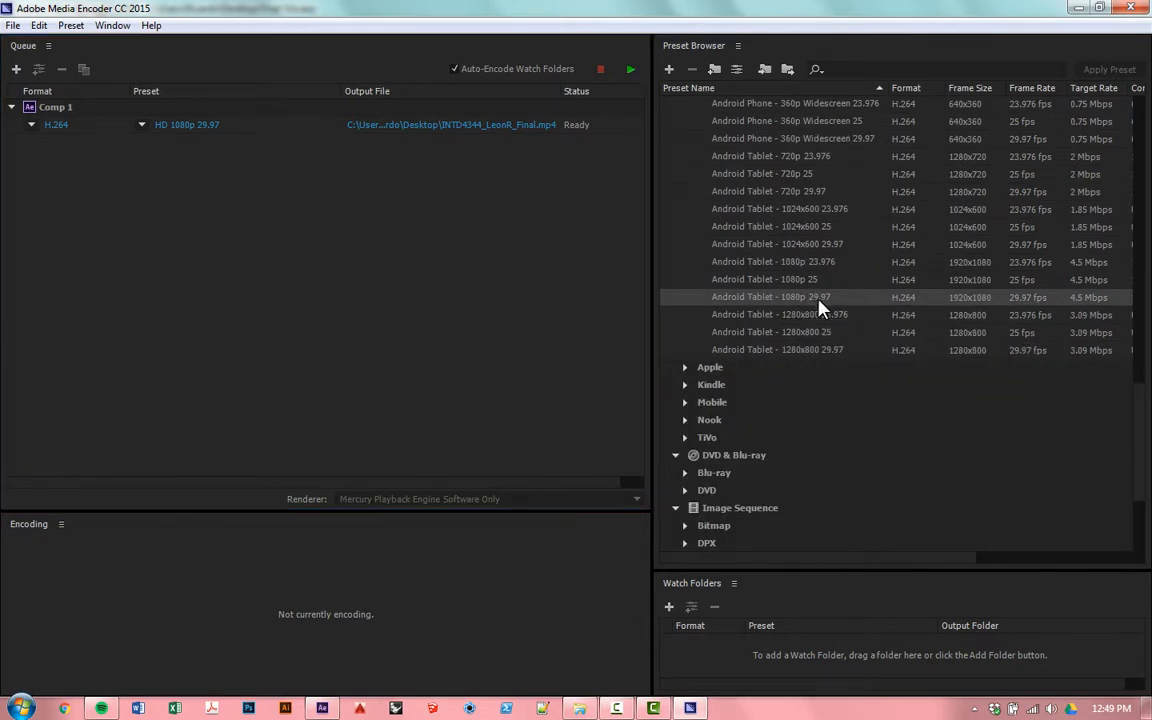
left_click_drag(820, 307, 208, 128)
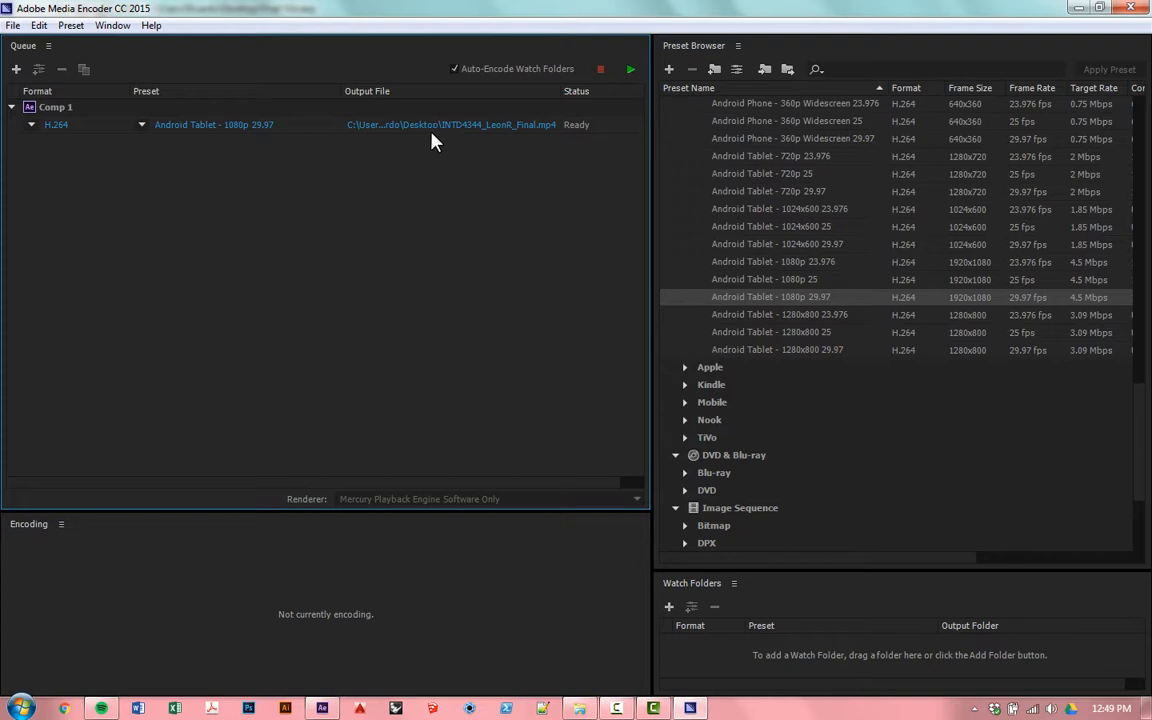
left_click(630, 72)
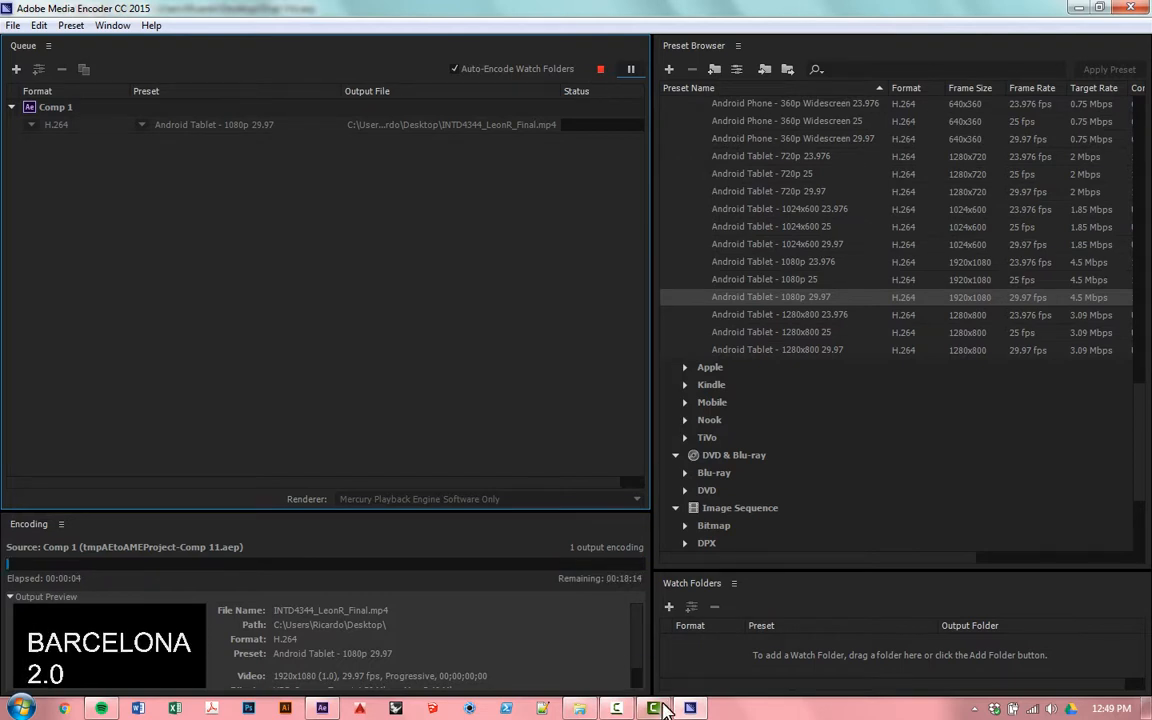
left_click(658, 706)
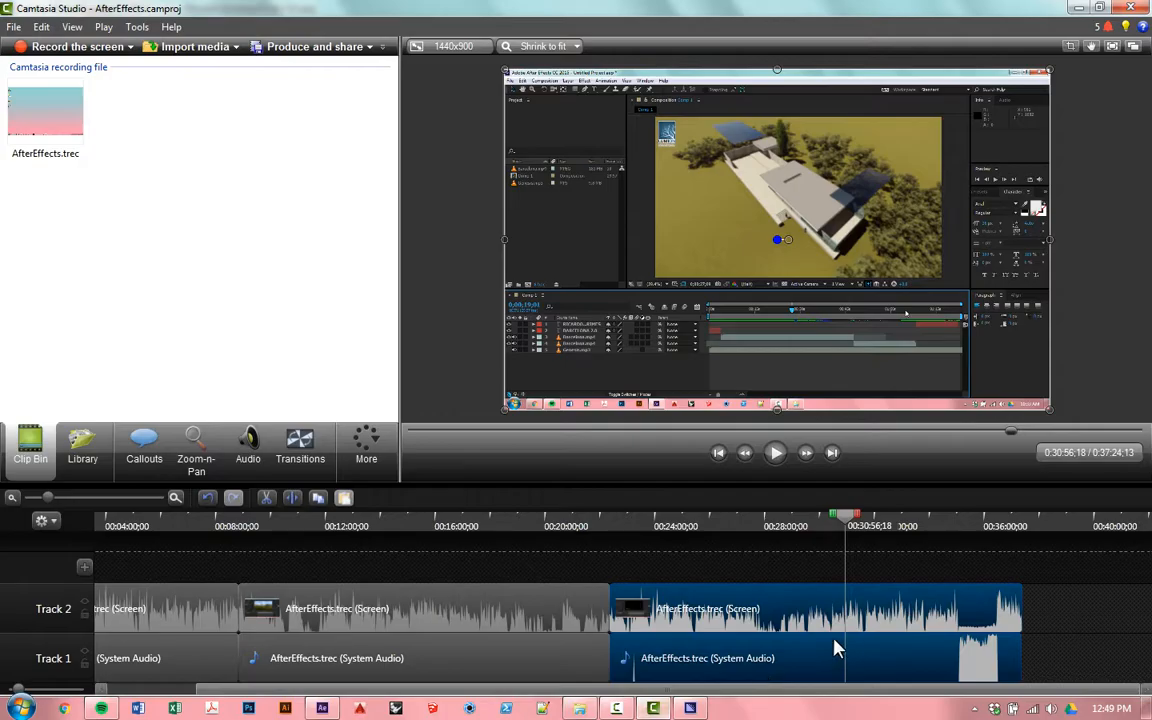
left_click(612, 708)
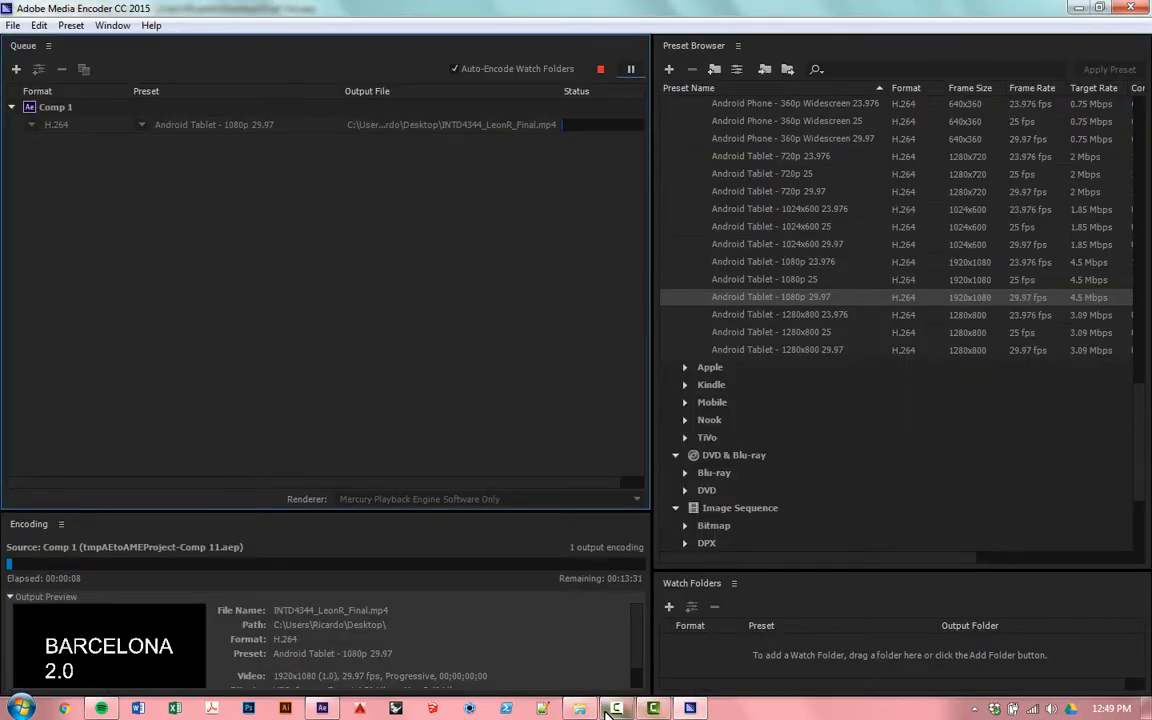
left_click(655, 708)
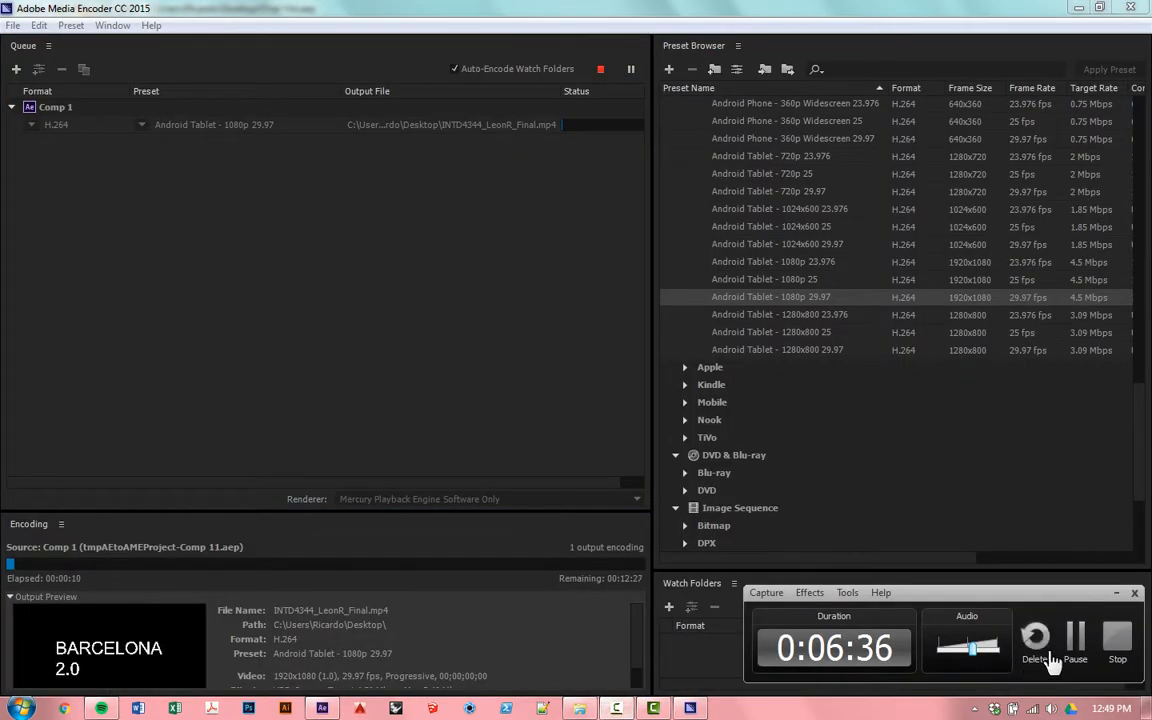
left_click(1068, 645)
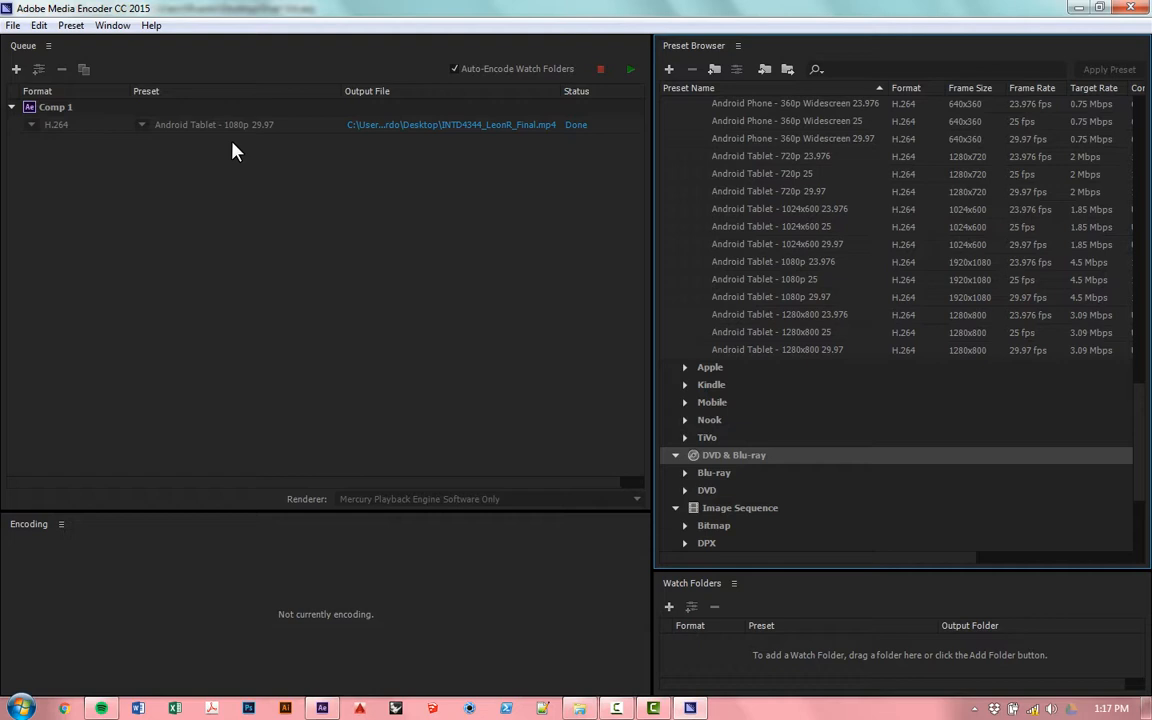
Switch to Windows Explorer and check the exported final video on the Desktop.
scroll(900, 340, "up", 9)
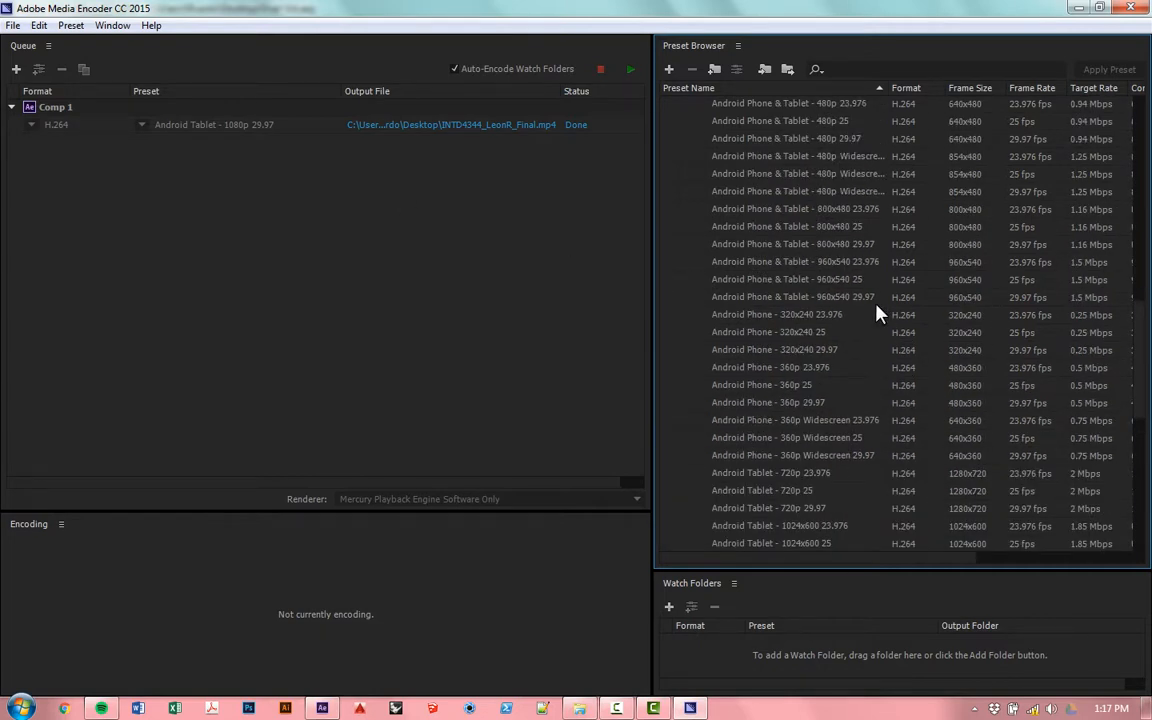
scroll(876, 314, "down", 5)
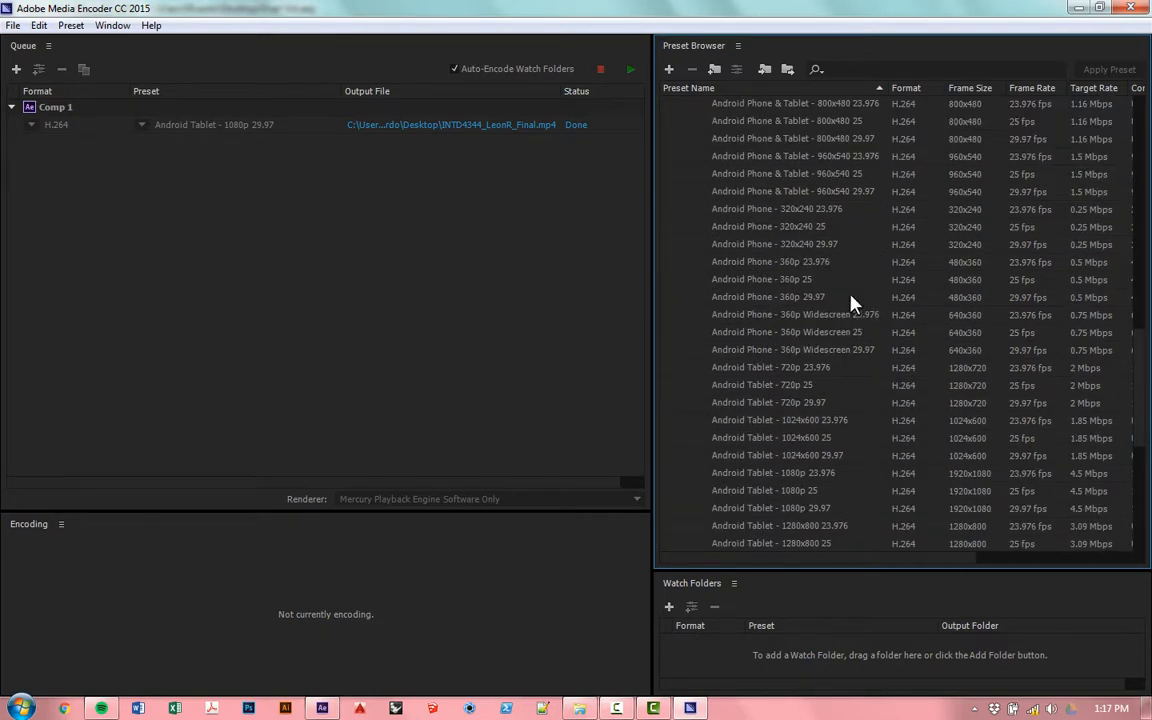
scroll(851, 304, "down", 4)
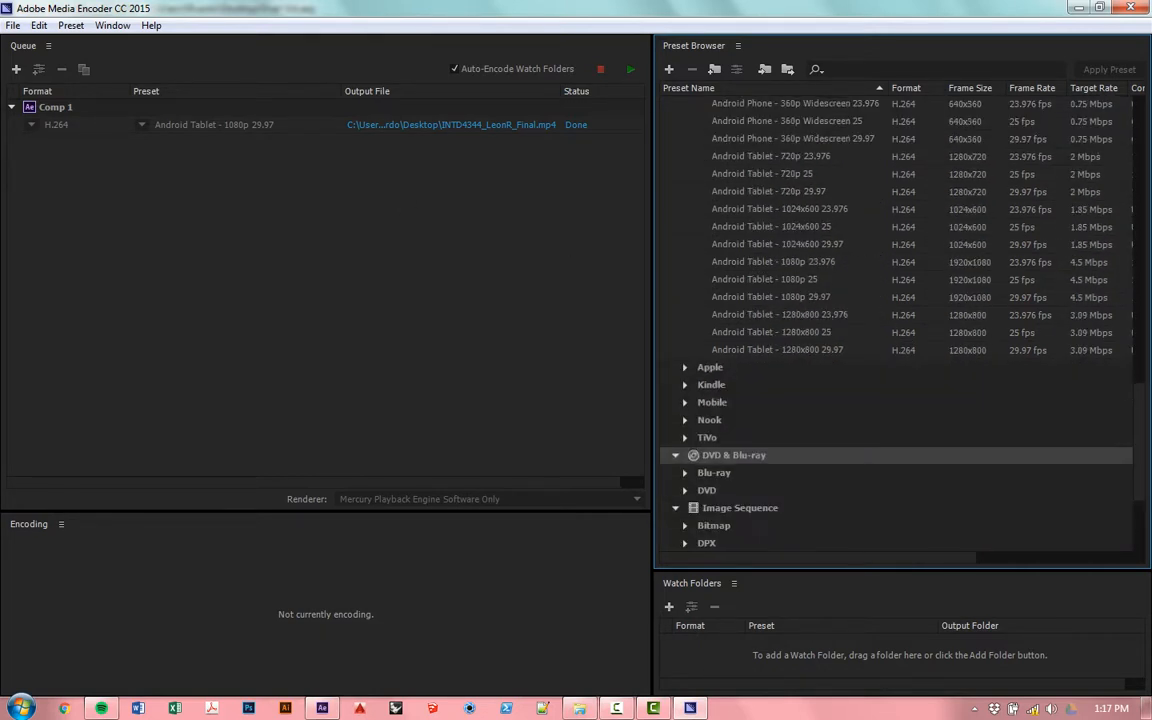
left_click(585, 708)
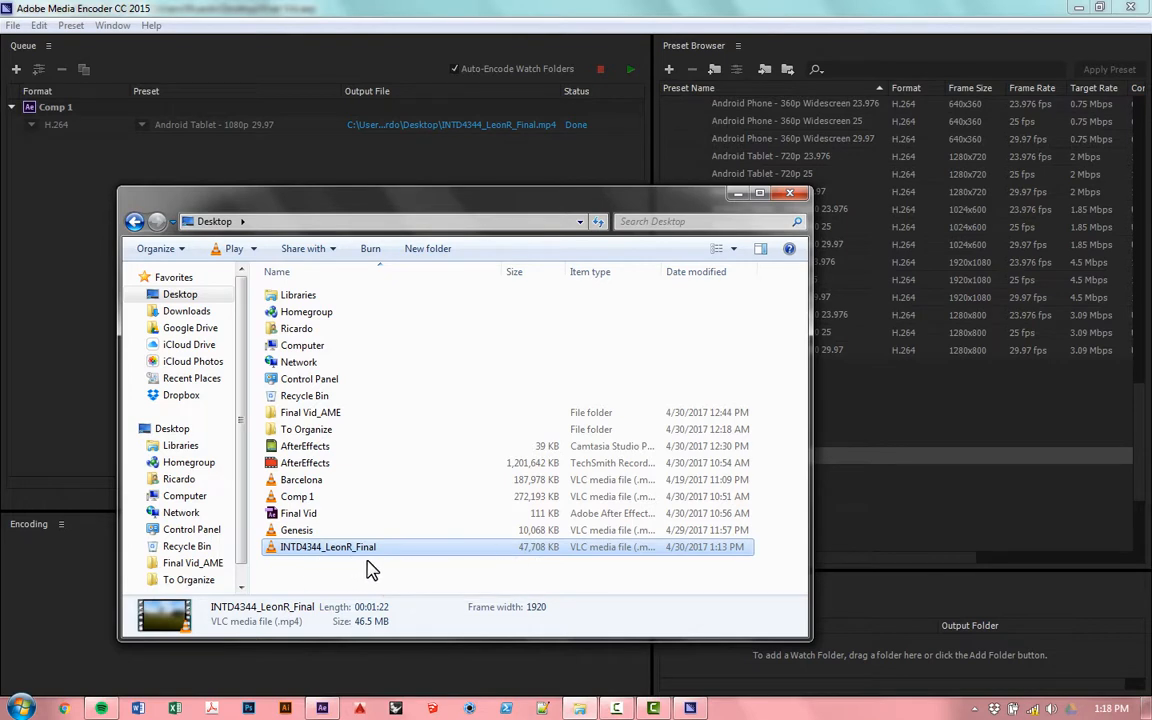
Play the exported final video from the Desktop in VLC full screen through to its end and close the player.
left_click(490, 574)
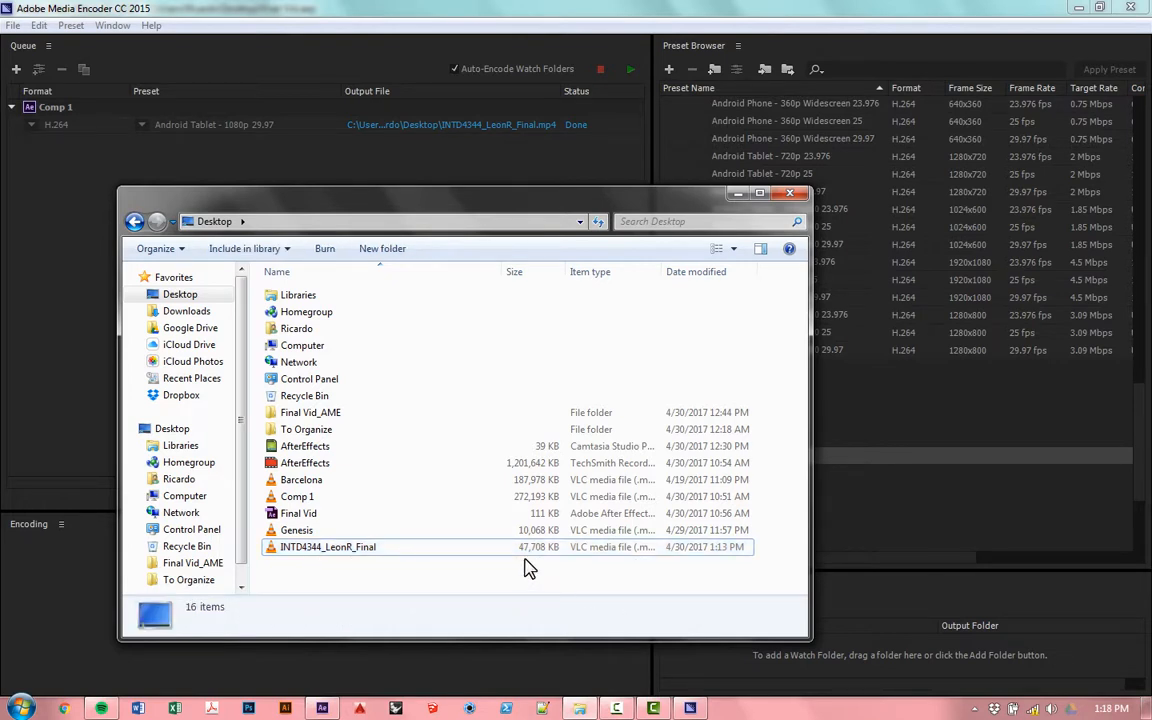
left_click(516, 554)
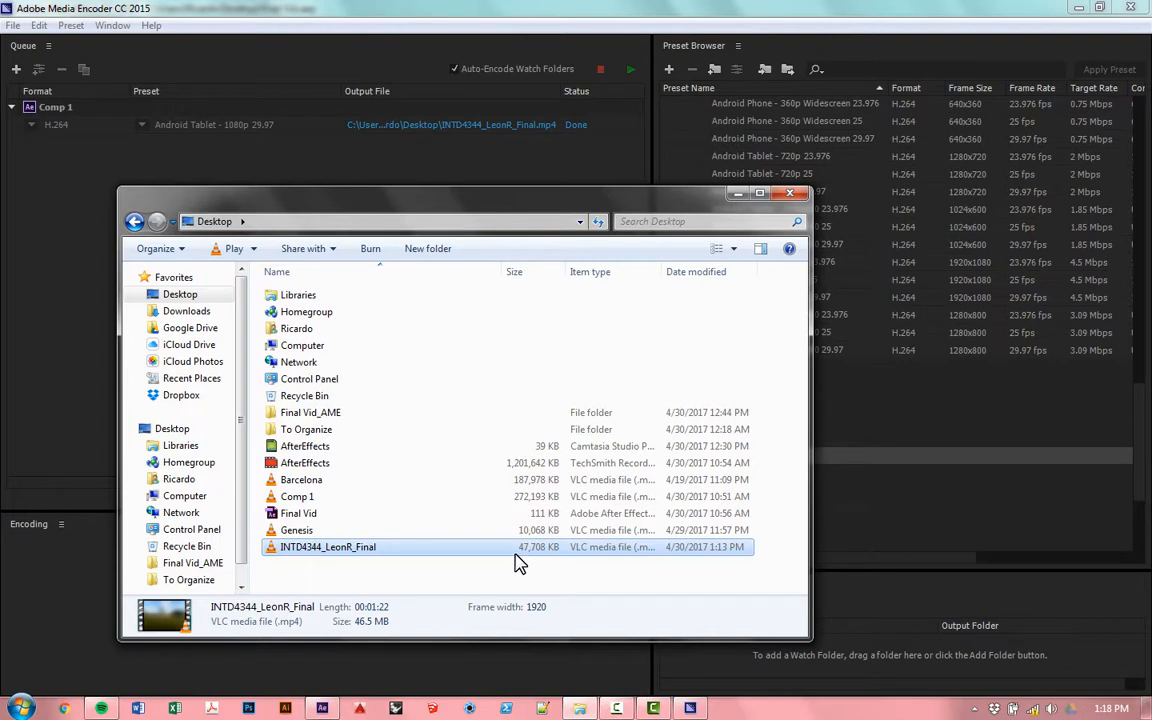
double_click(447, 555)
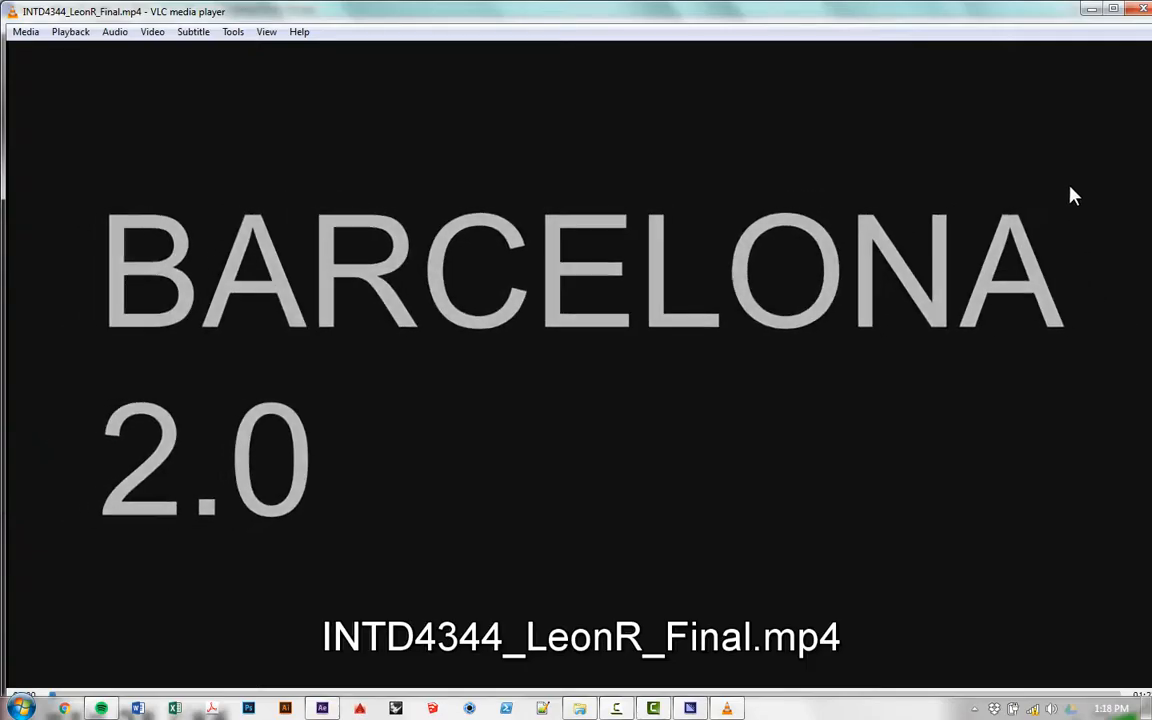
double_click(1070, 188)
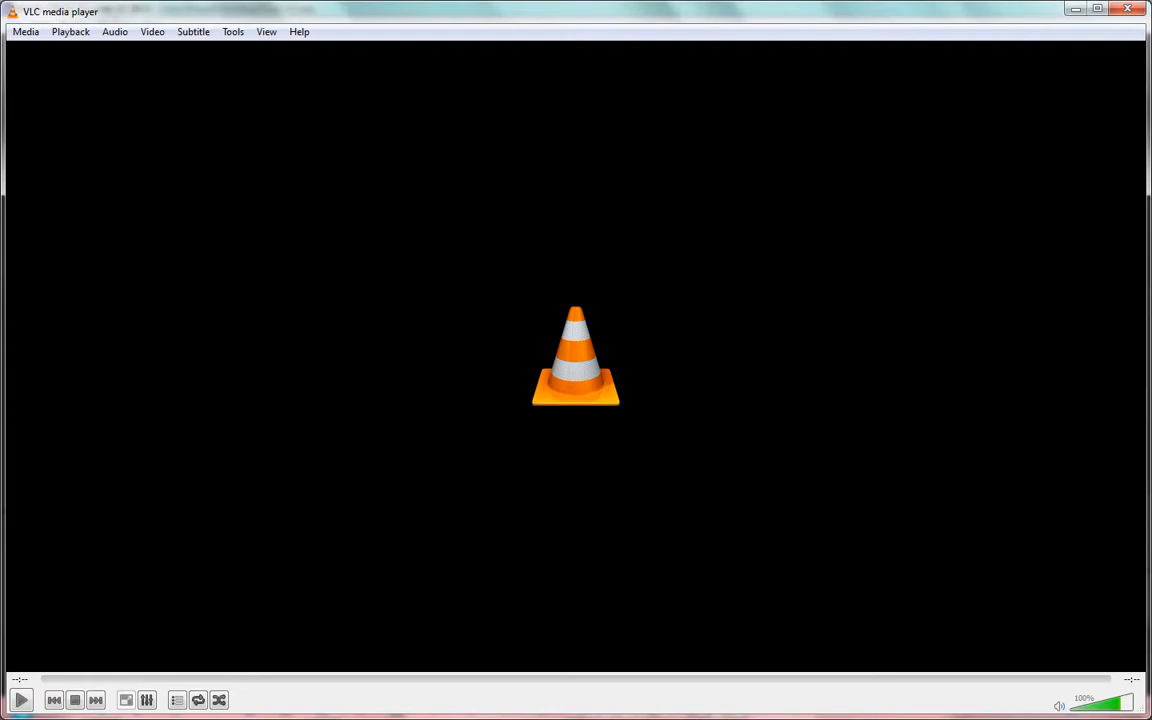
left_click(1130, 10)
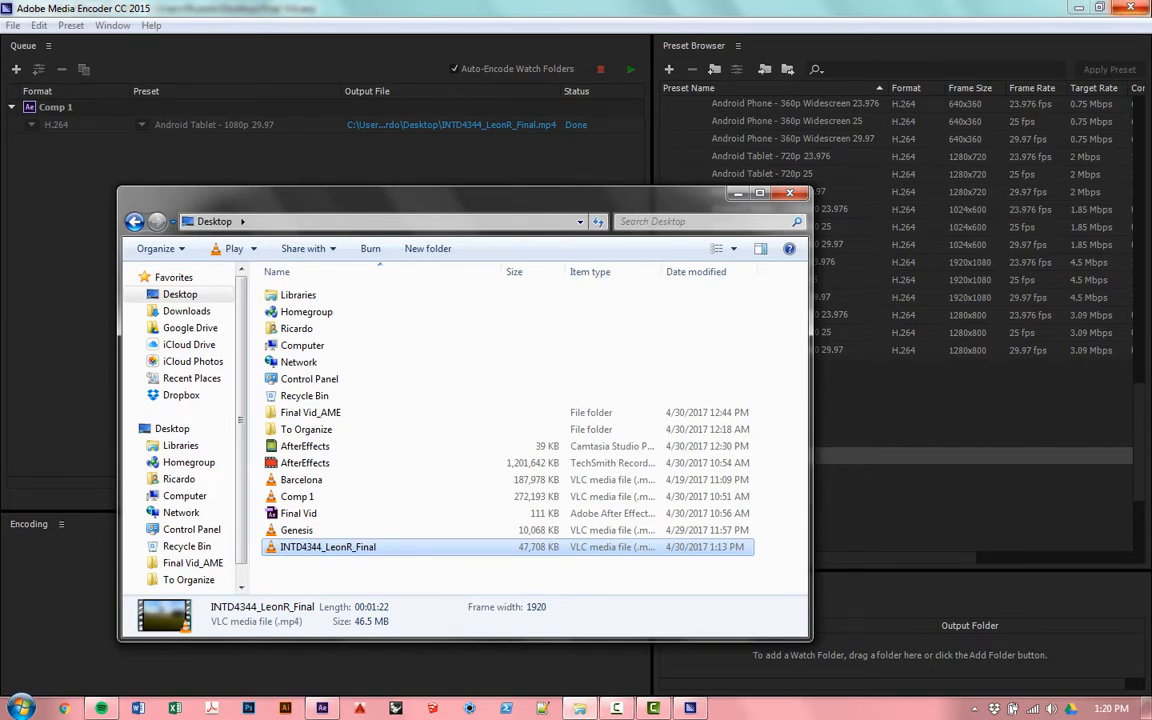
Close Adobe Media Encoder and After Effects, and move the Desktop folder window toward the middle of the screen.
left_click(1131, 7)
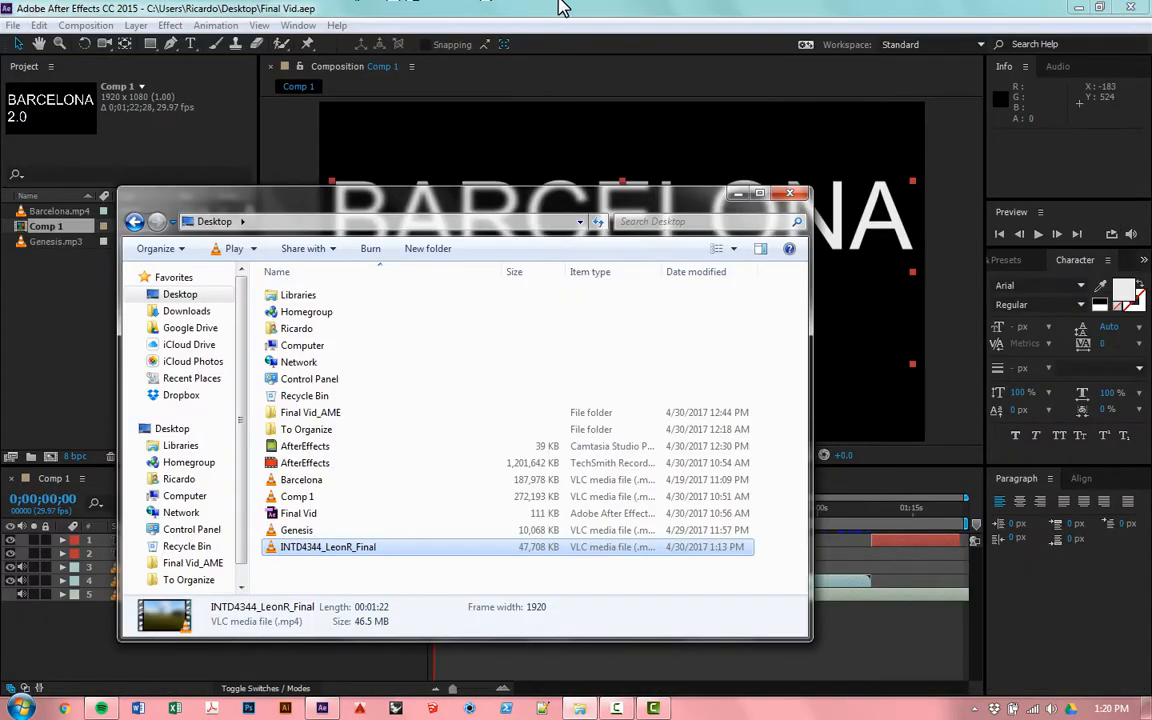
left_click(562, 7)
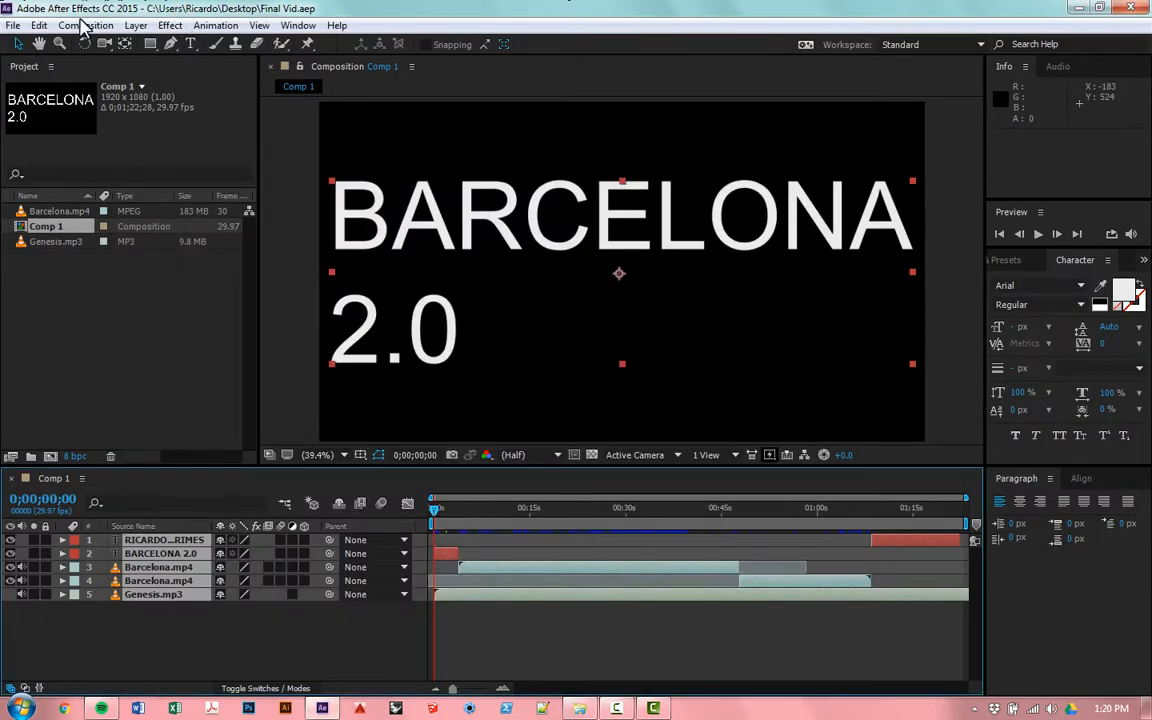
left_click(875, 75)
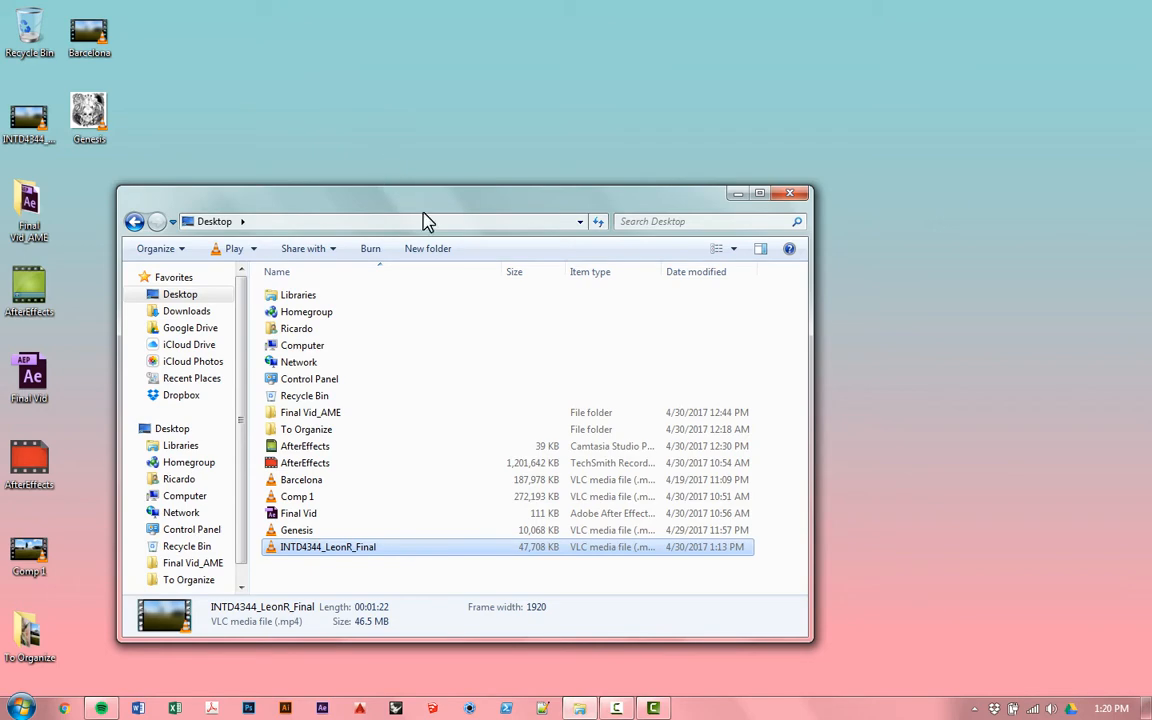
left_click_drag(430, 216, 542, 146)
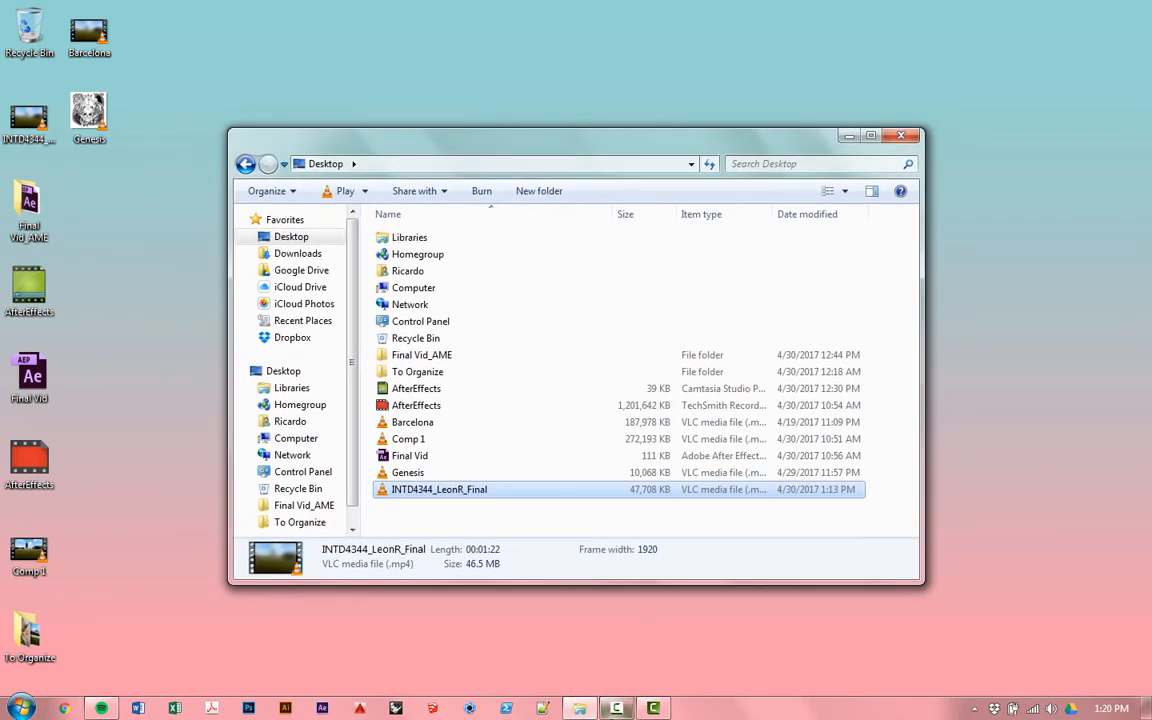
left_click(617, 708)
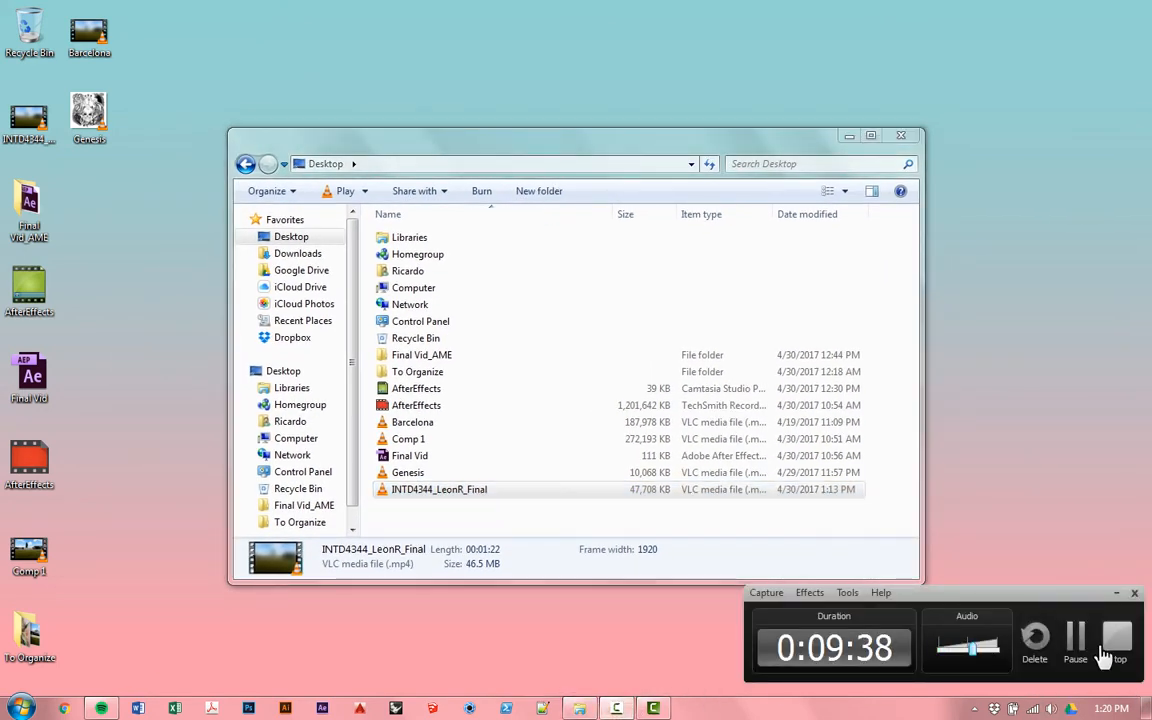